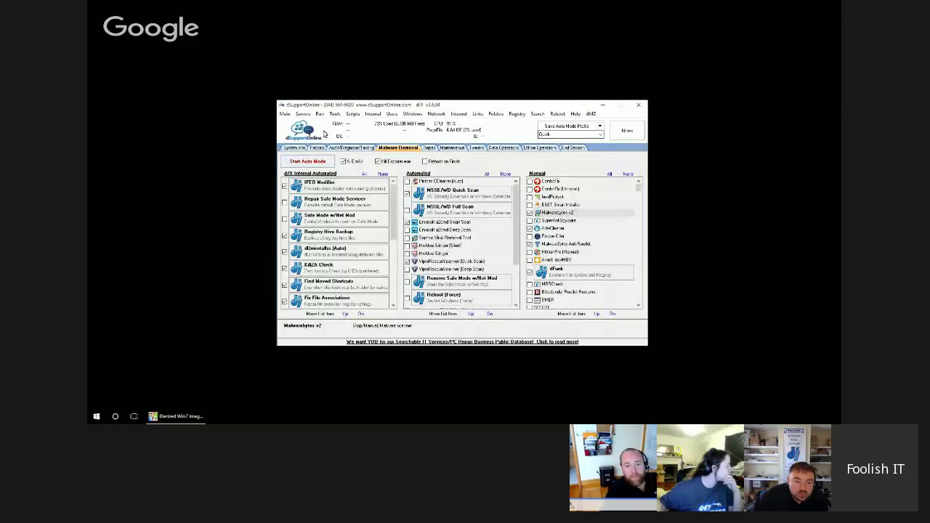
- Open d7II's Configuration window on the Custom Apps tab
click(284, 114)
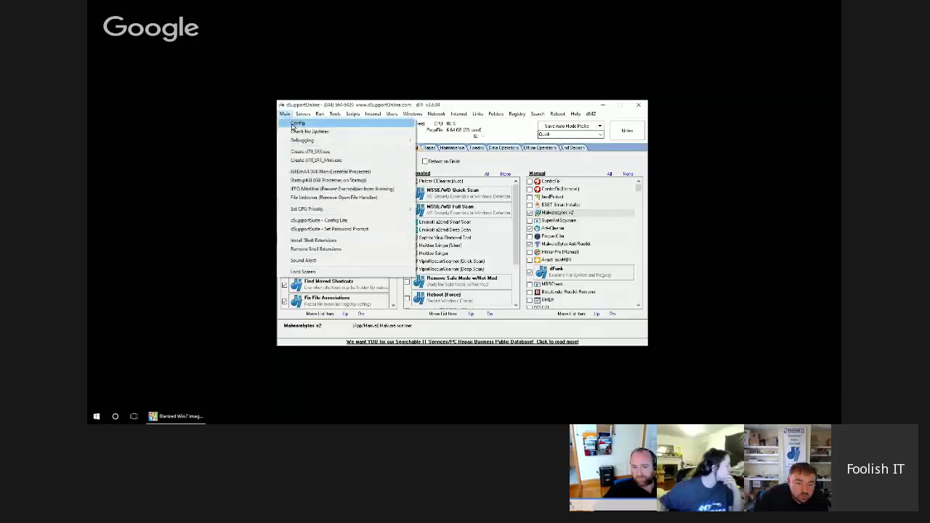
click(295, 124)
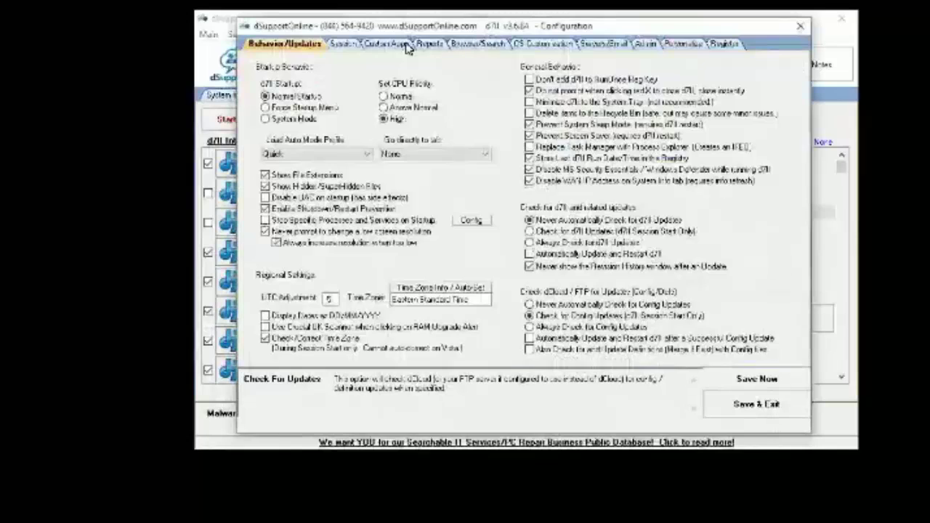
click(407, 45)
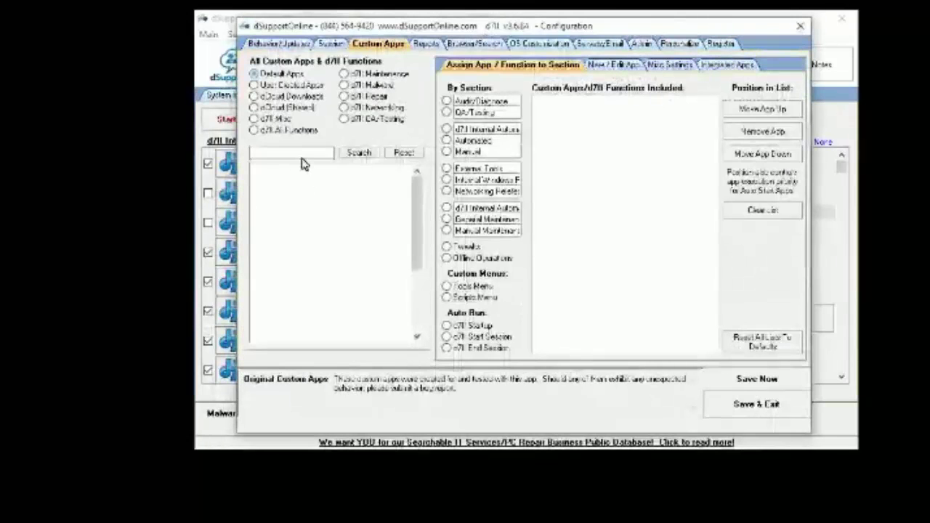
- Search custom apps for 'malware' and open Malwarebytes v2 in the New / Edit App tab
click(302, 154)
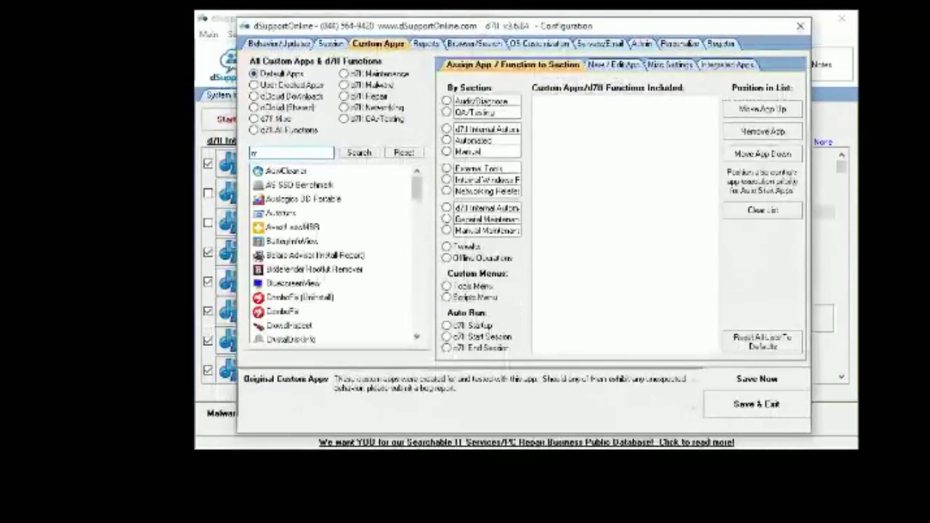
text(malware)
key(Return)
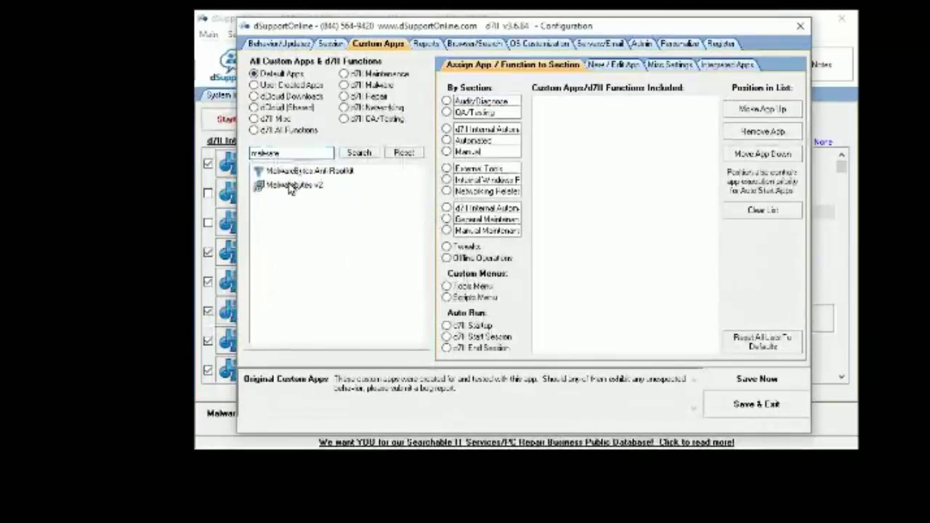
drag(293, 188, 311, 172)
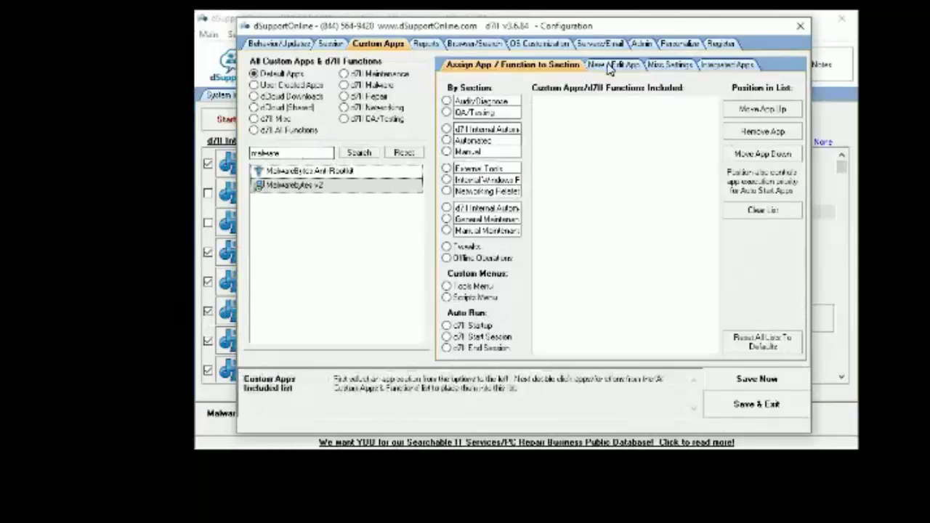
click(609, 66)
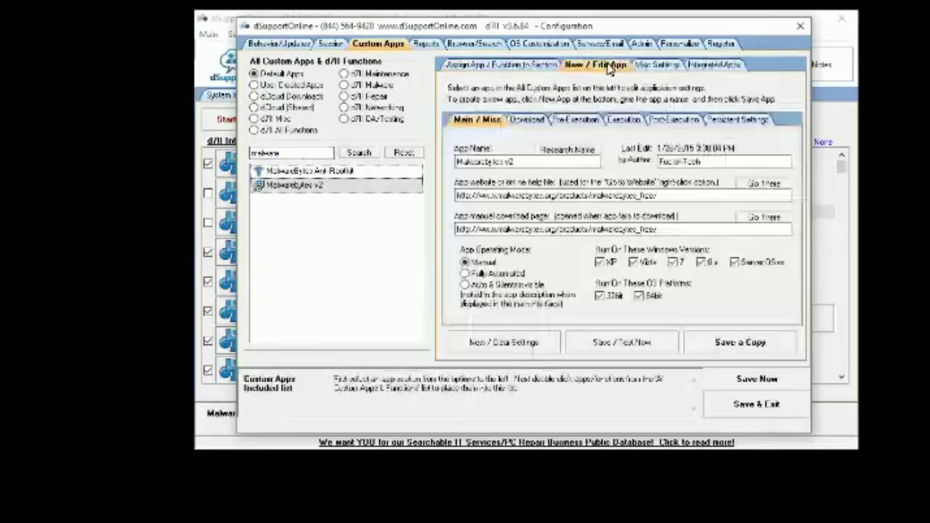
- Run a successful Test Download of the Malwarebytes v2 installer, then view its Pre-Execution settings
click(527, 120)
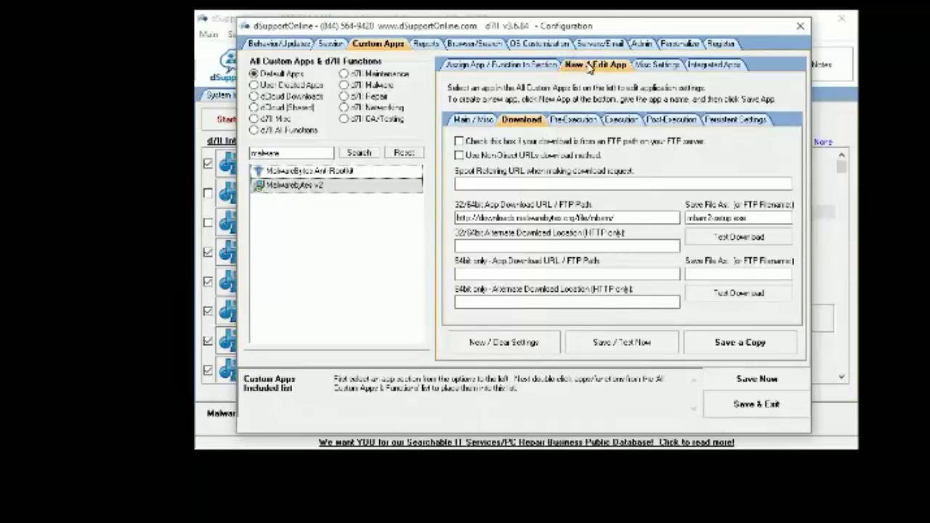
click(522, 122)
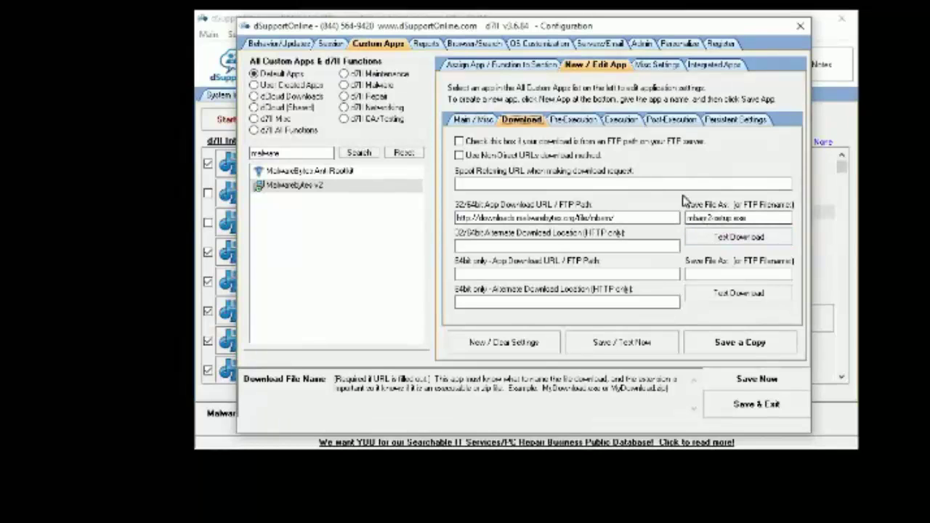
click(575, 122)
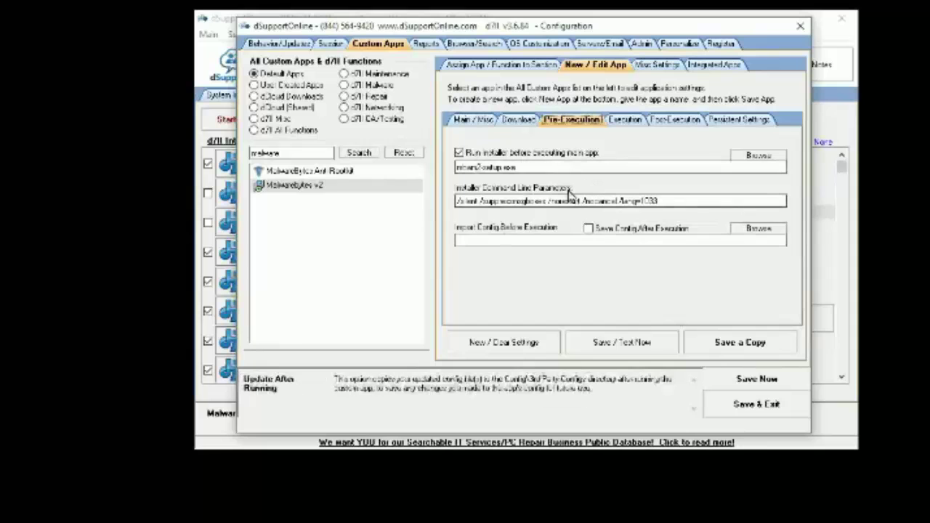
click(526, 120)
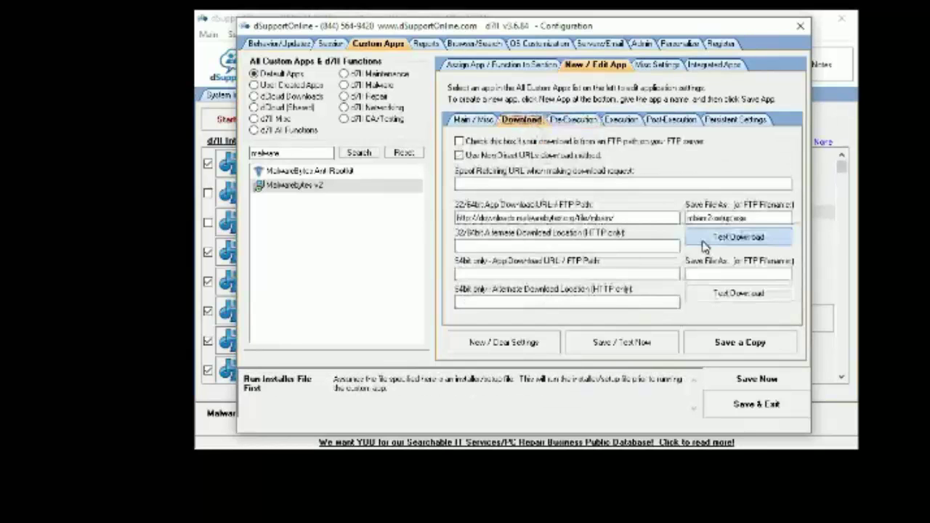
click(705, 244)
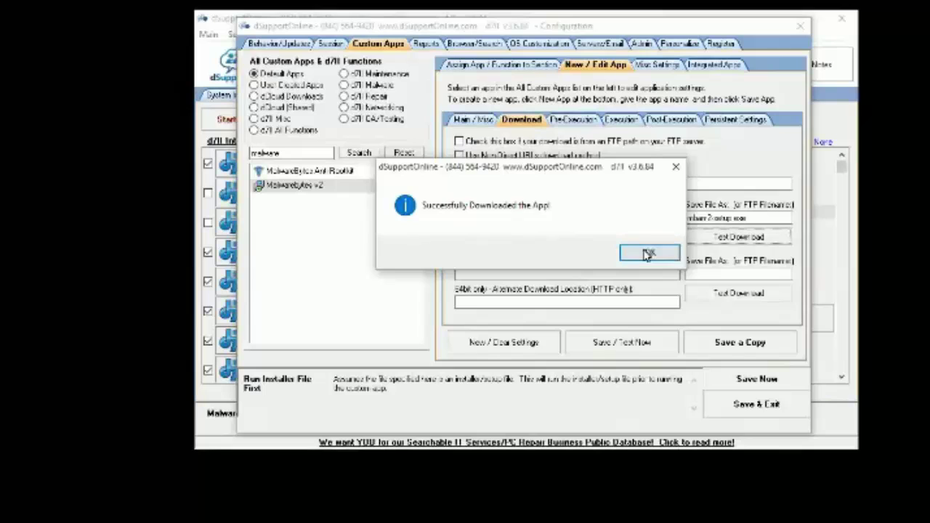
click(648, 253)
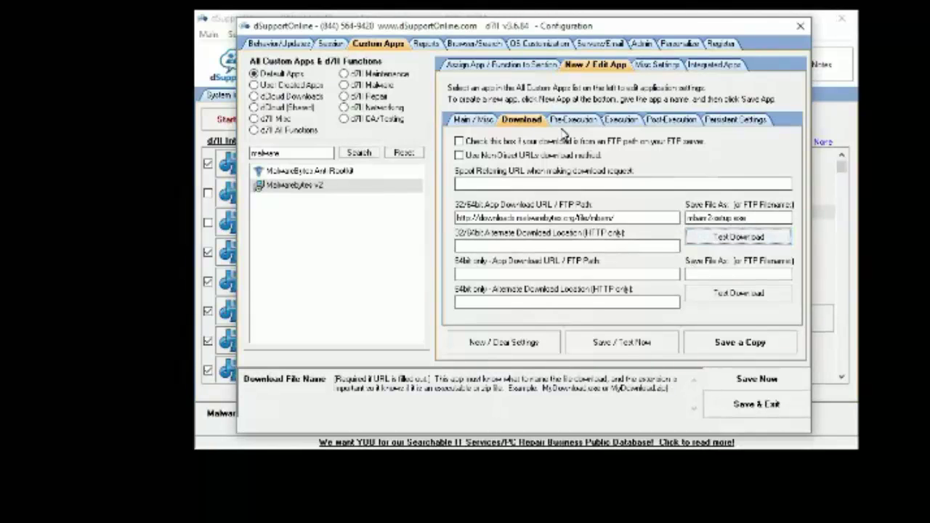
click(568, 122)
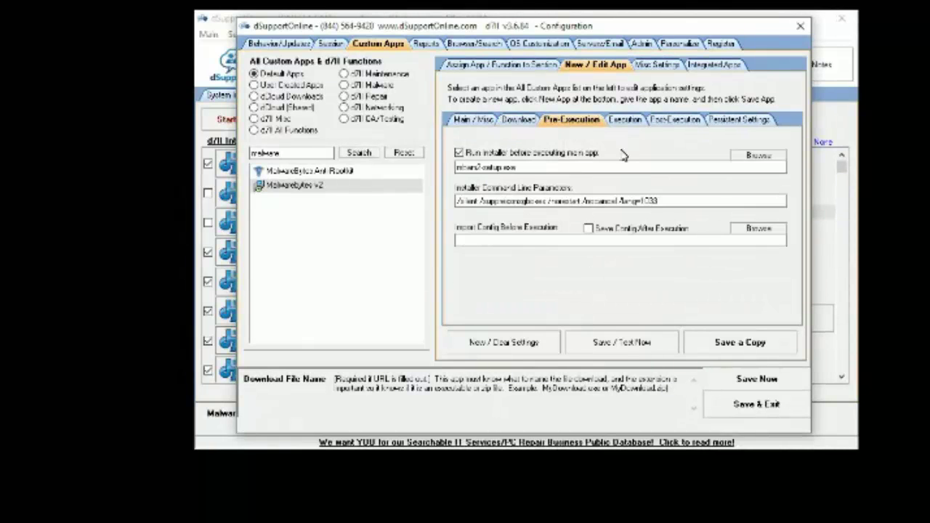
- Delete mbam2-setup.exe from the 3rd Party Tools folder and return to d7II's configuration
click(764, 160)
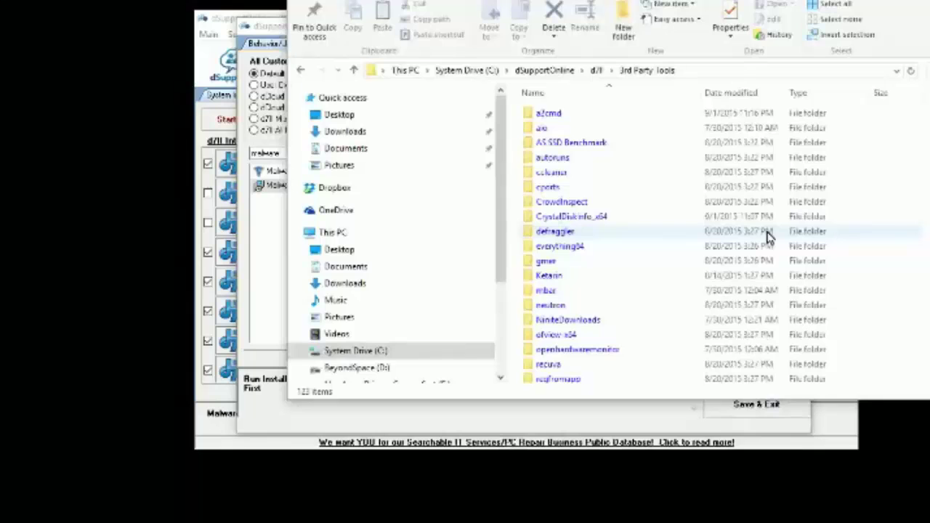
scroll(676, 312, down, 10)
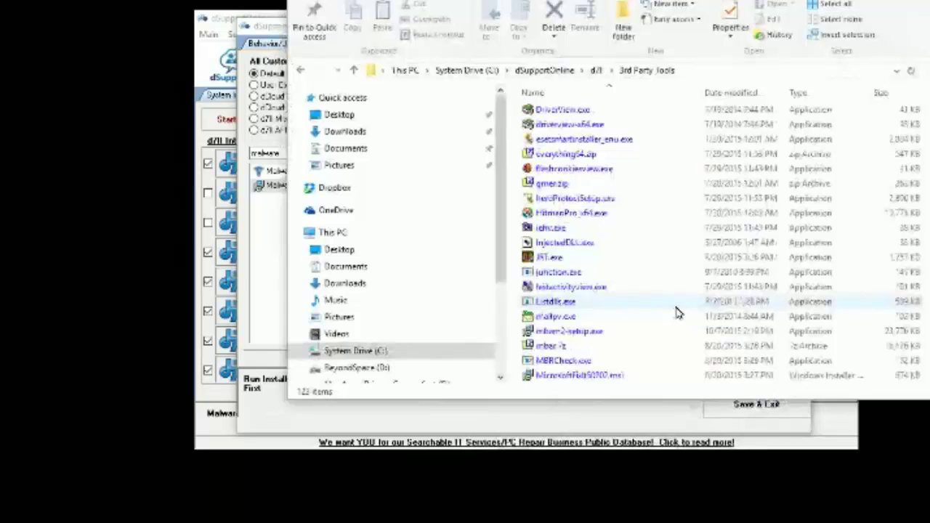
scroll(676, 312, down, 1)
click(594, 289)
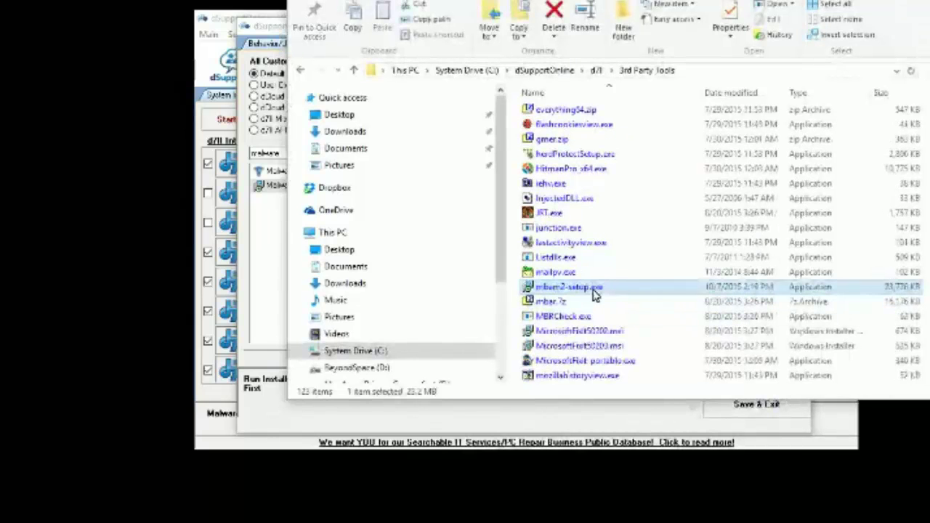
key(Delete)
key(Return)
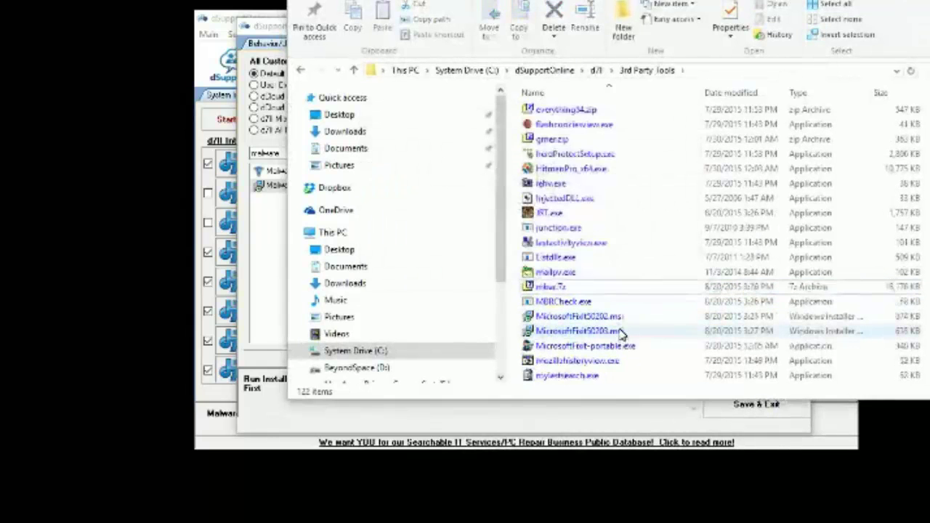
key(alt+Tab)
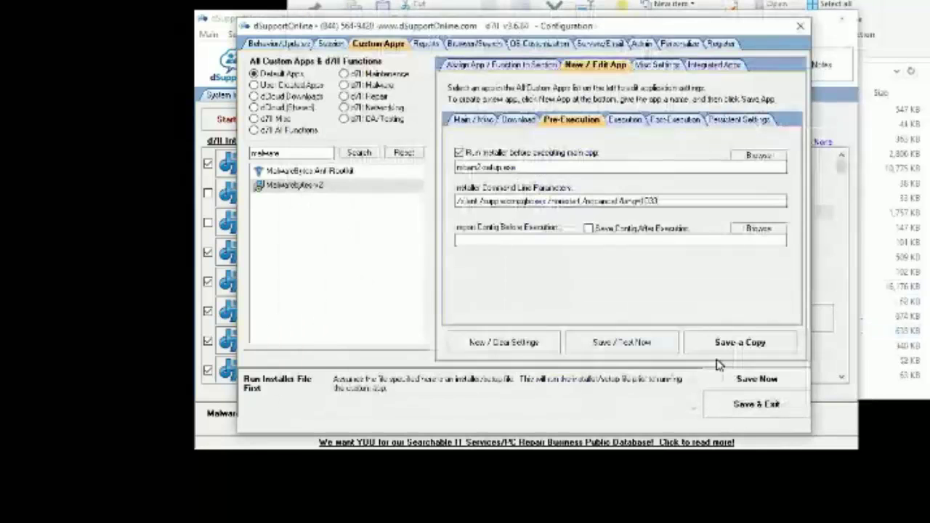
- Save the configuration and launch Malwarebytes v2 with Uninstall Existing Copy ticked, finishing setup
click(757, 418)
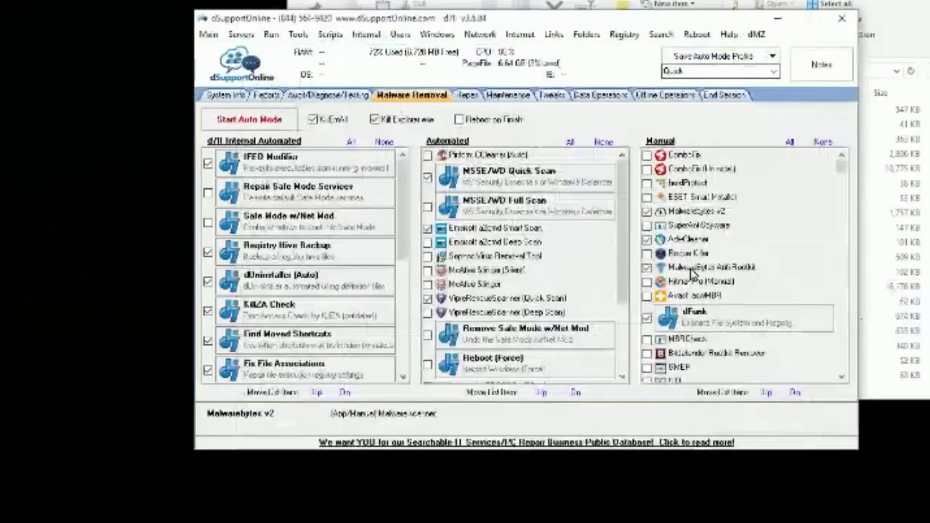
double_click(696, 216)
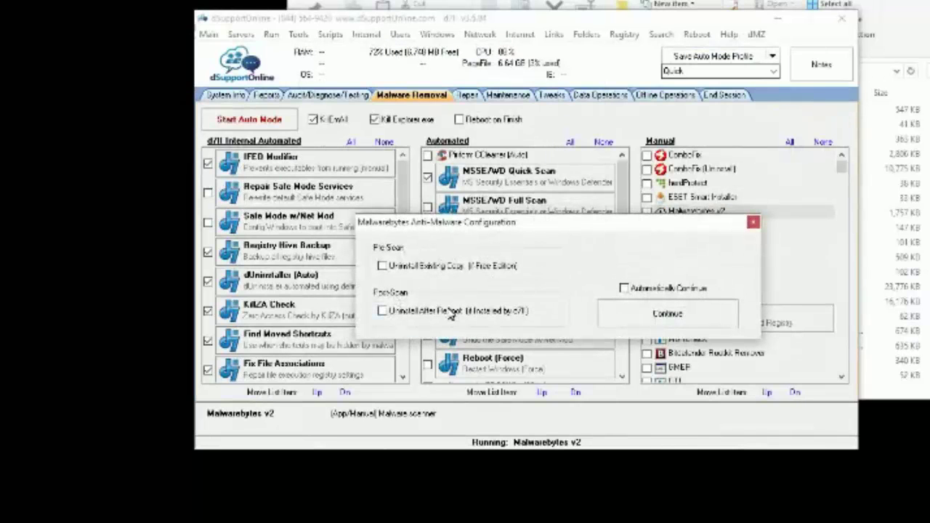
click(425, 313)
click(442, 270)
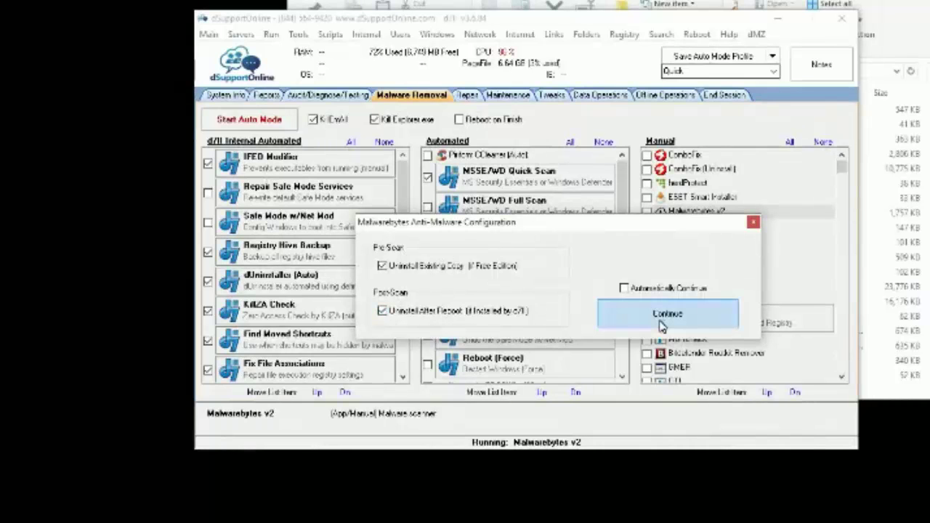
click(661, 326)
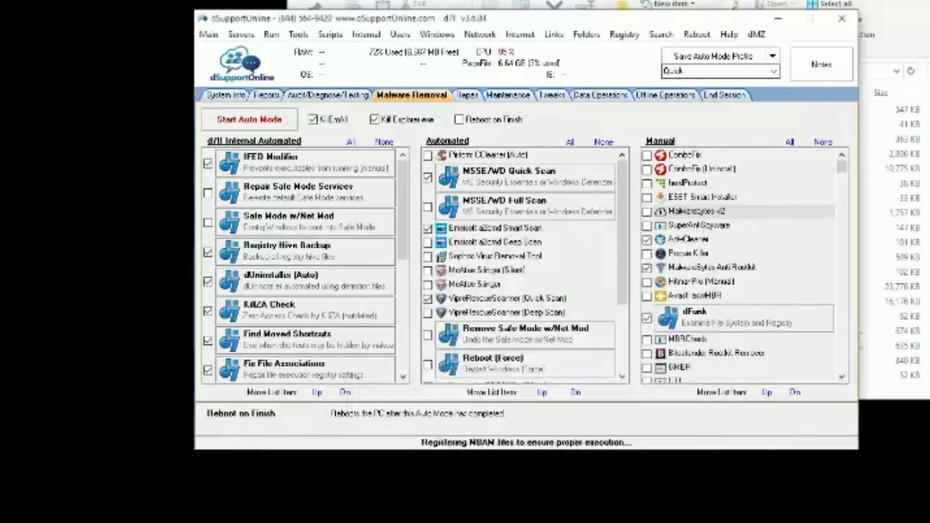
click(686, 6)
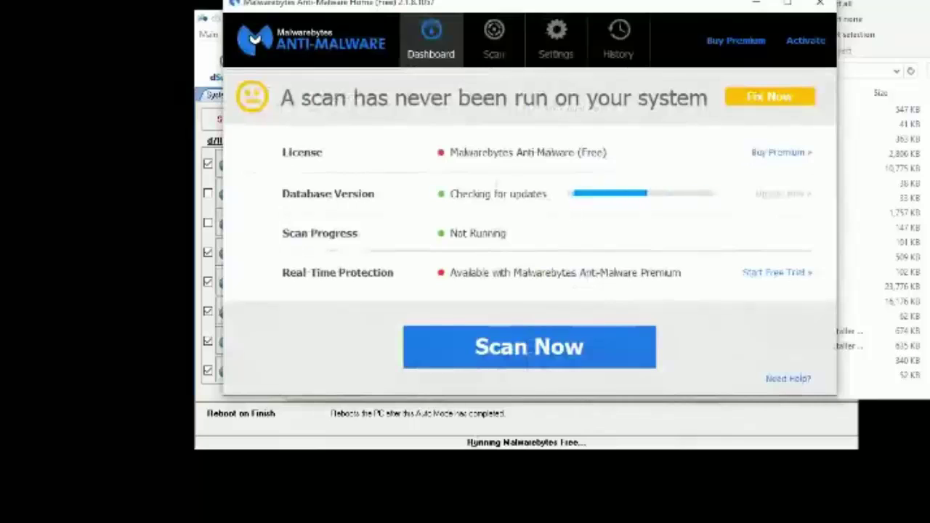
- Open the download page for Malwarebytes v2 from the Manual list
click(523, 419)
right_click(694, 198)
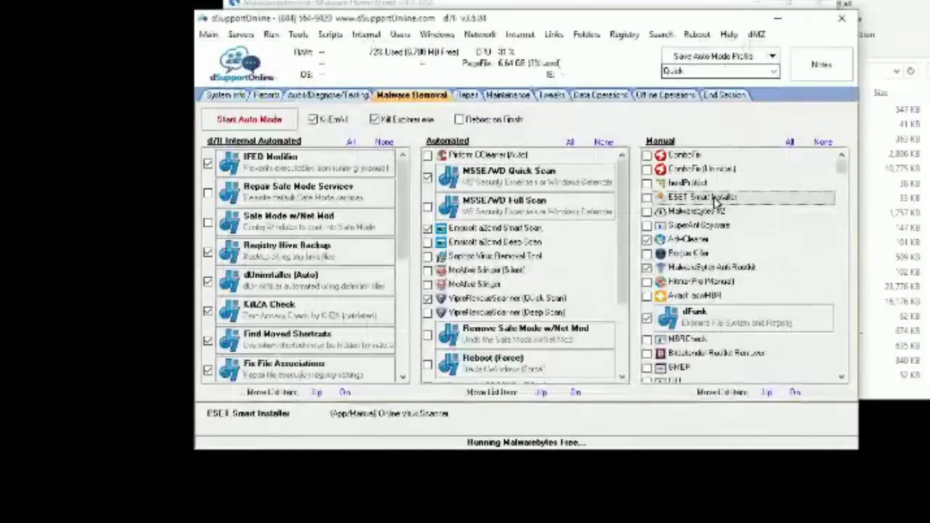
right_click(686, 222)
right_click(689, 212)
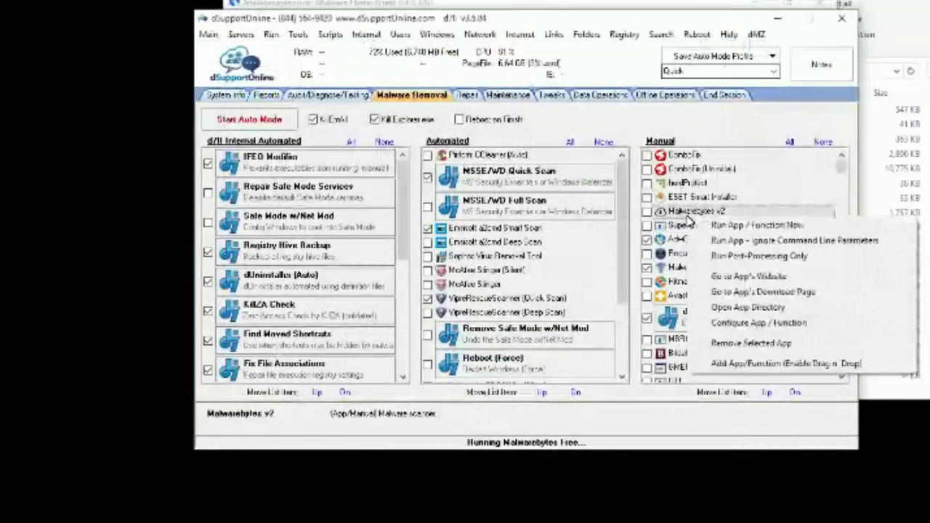
click(748, 291)
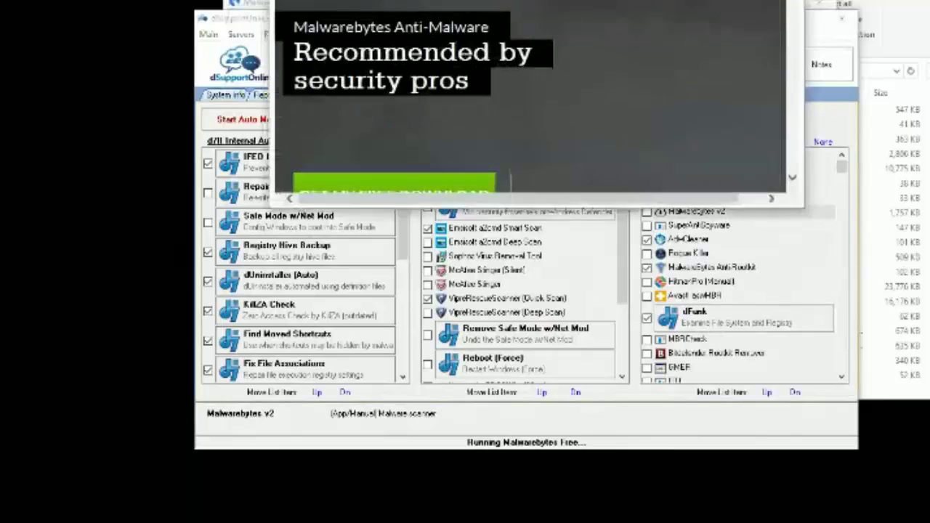
- Request the free download, cancel the mbam-setup-2.1.8.1057.exe download, and close the browser
scroll(517, 243, down, 2)
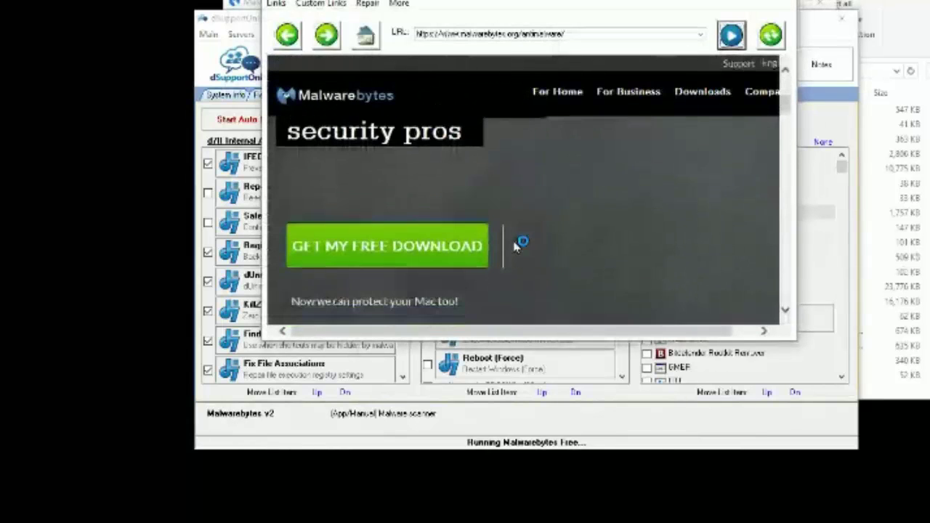
click(395, 250)
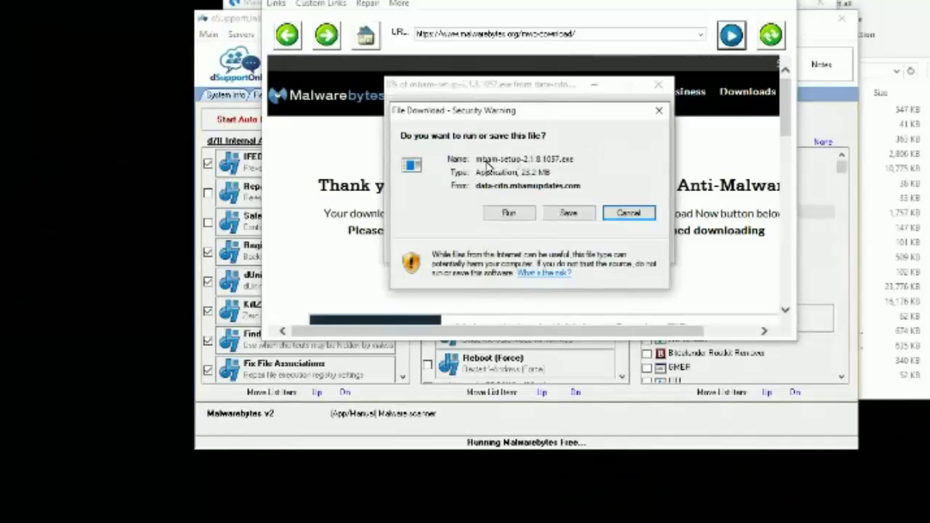
click(611, 216)
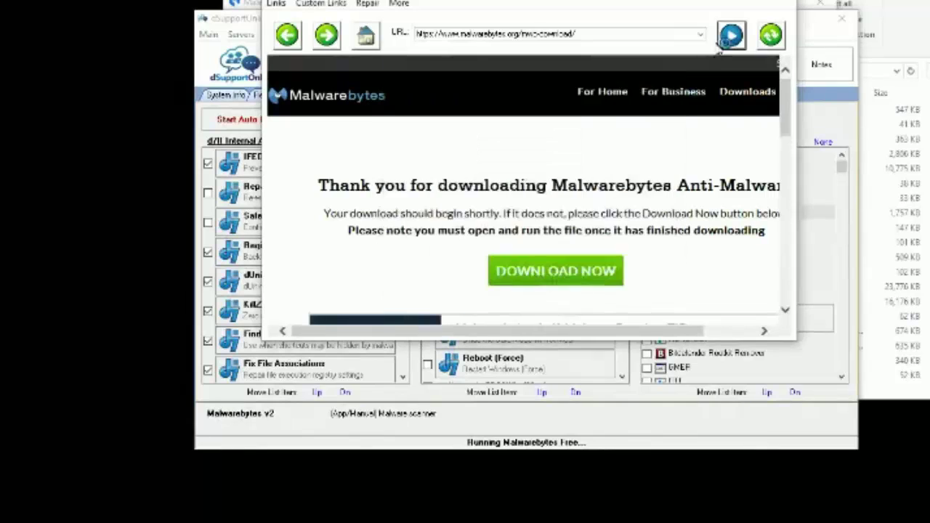
click(774, 3)
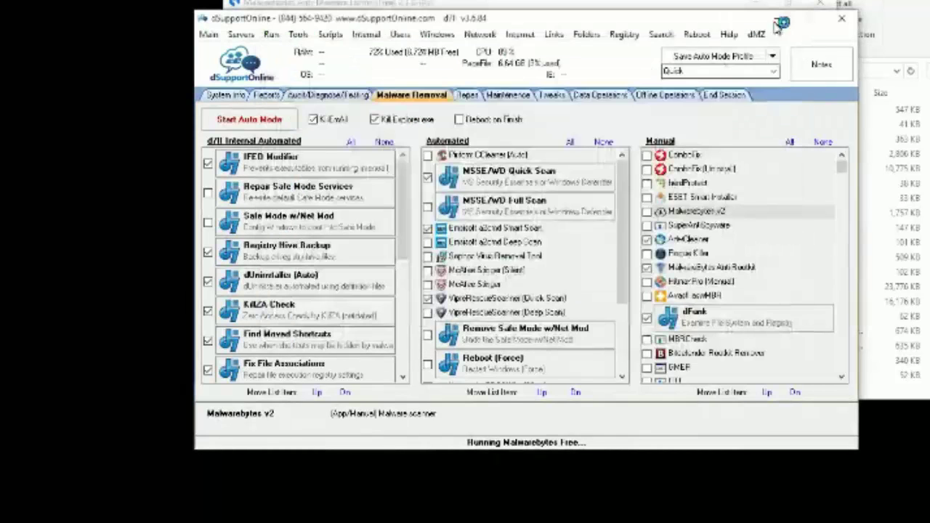
right_click(718, 212)
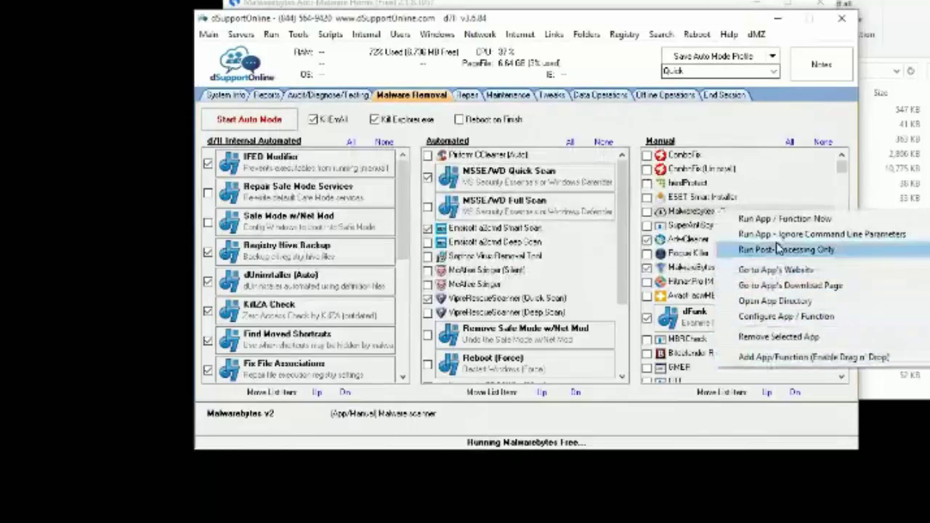
click(774, 322)
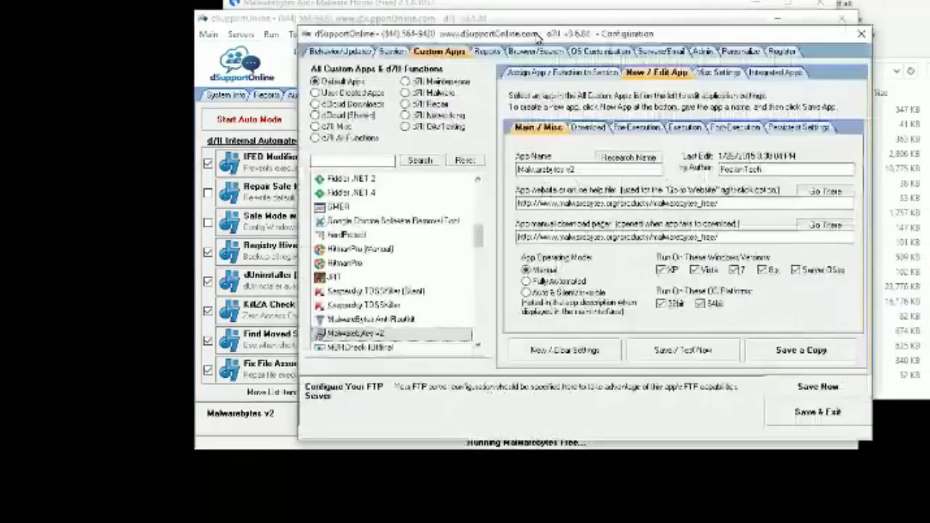
drag(435, 12, 523, 65)
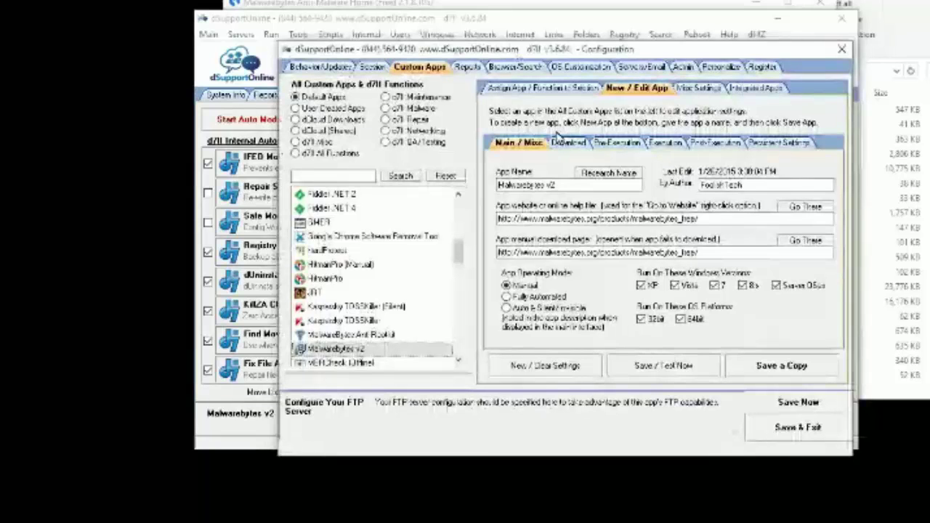
click(566, 143)
click(730, 241)
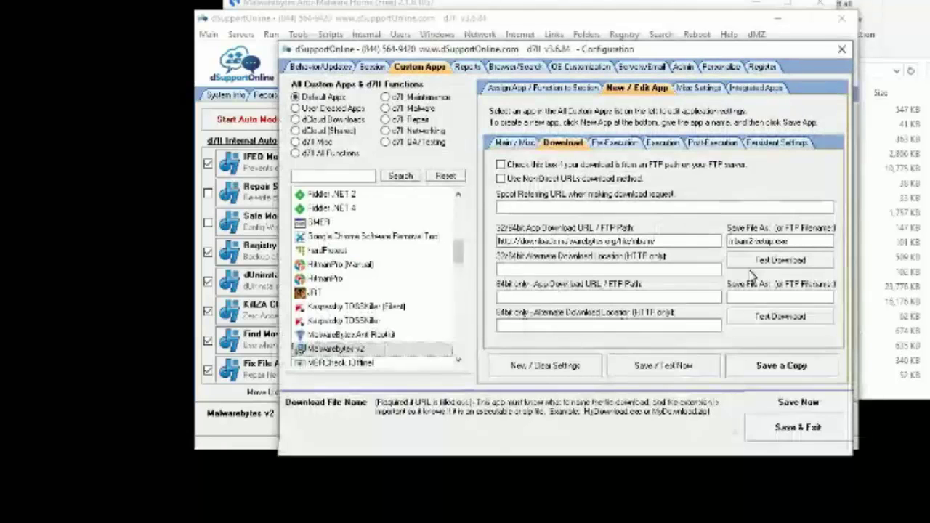
click(756, 296)
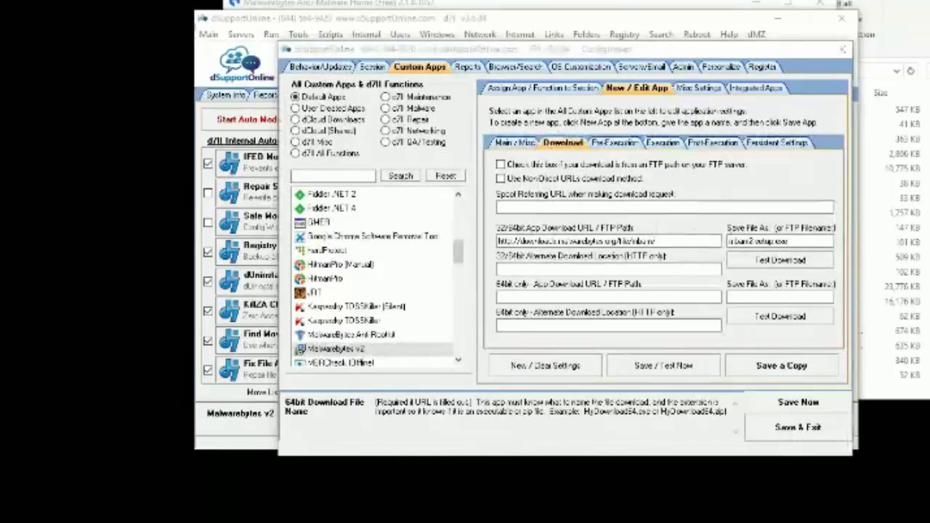
click(618, 241)
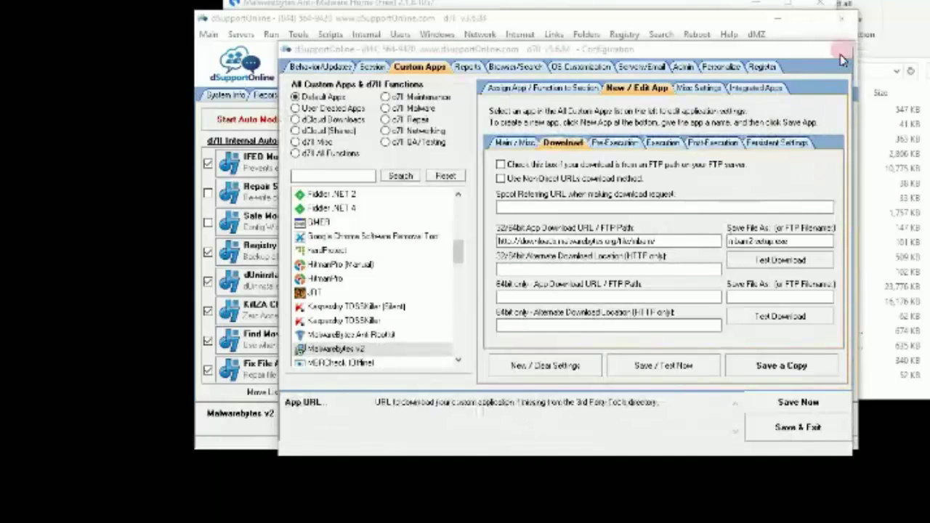
click(843, 61)
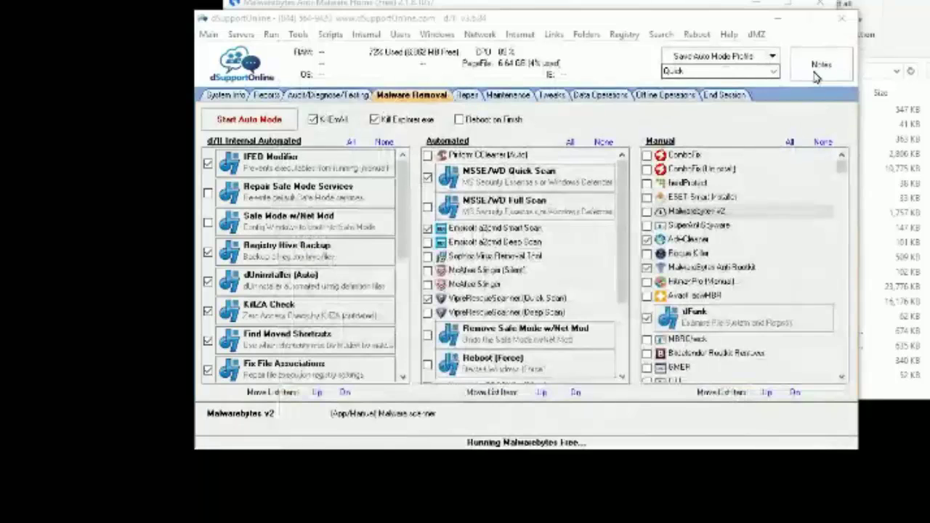
- Close the Malwarebytes Anti-Malware window and switch d7II to the System Info tab
click(723, 95)
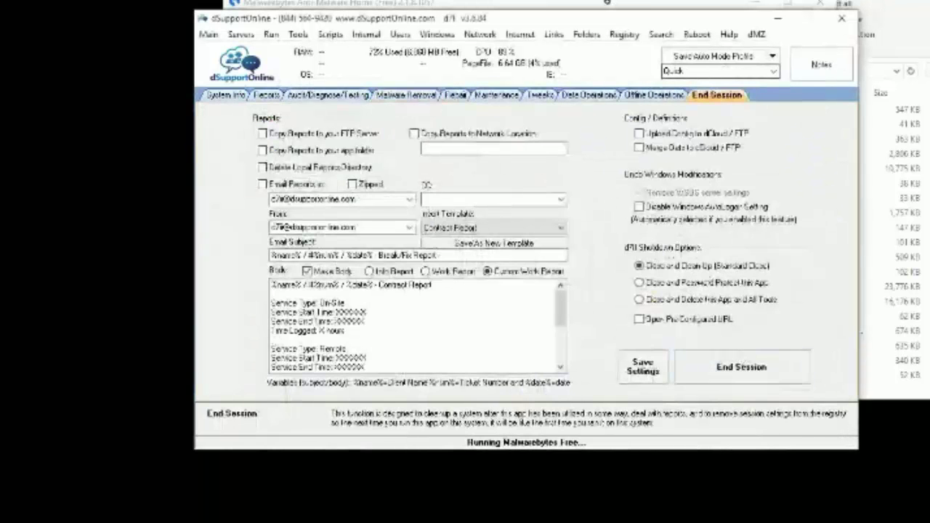
click(607, 3)
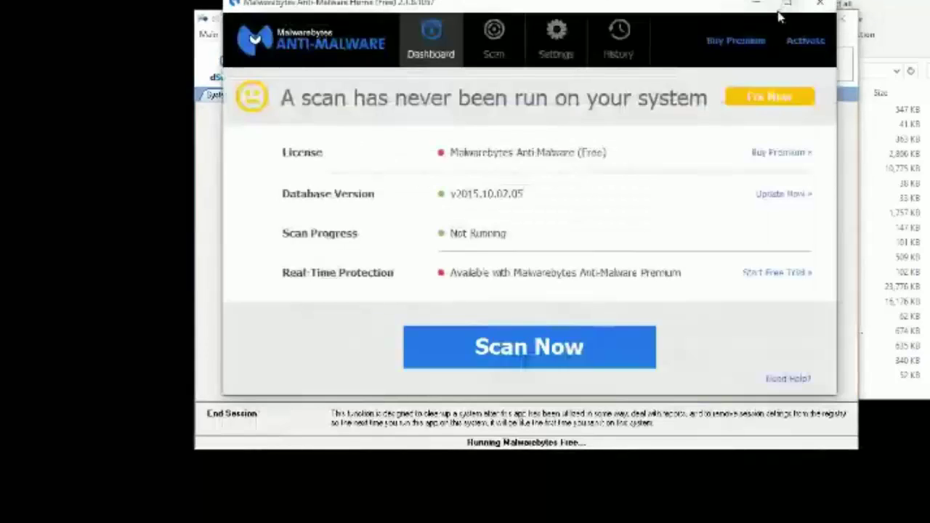
click(820, 4)
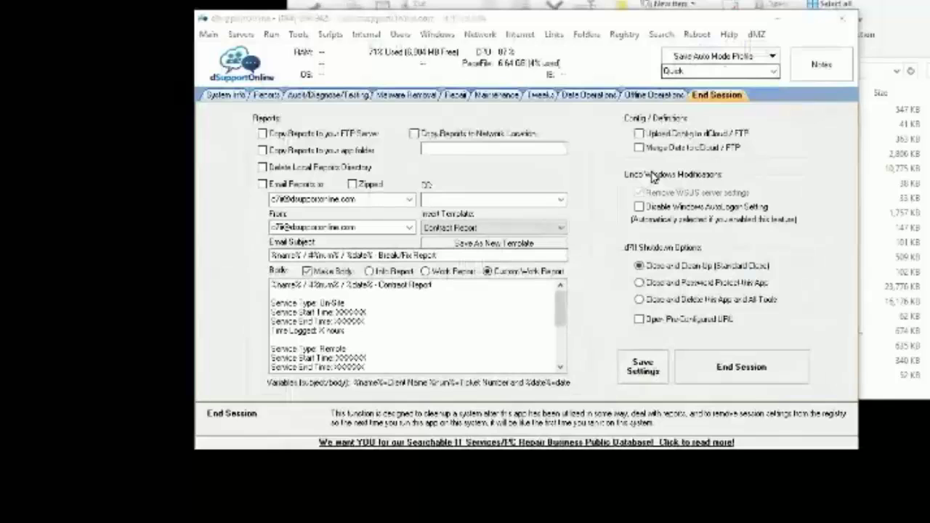
click(231, 95)
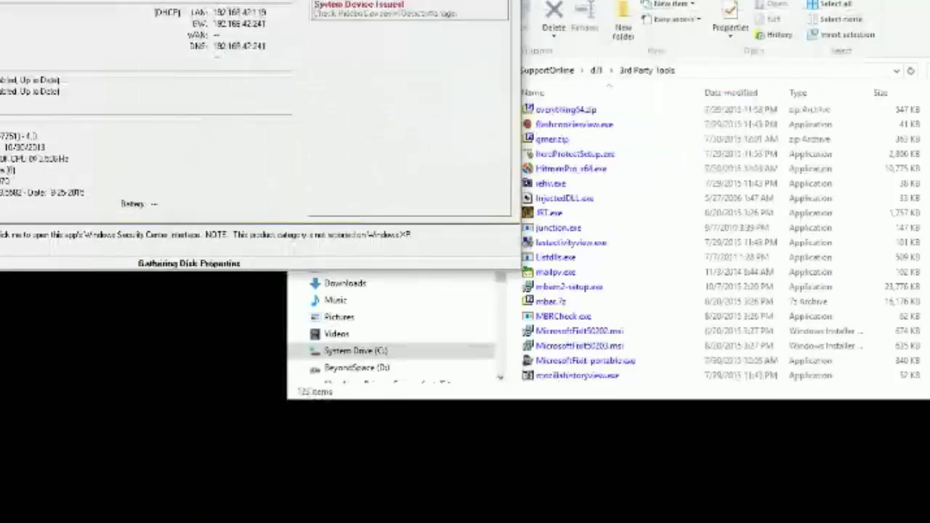
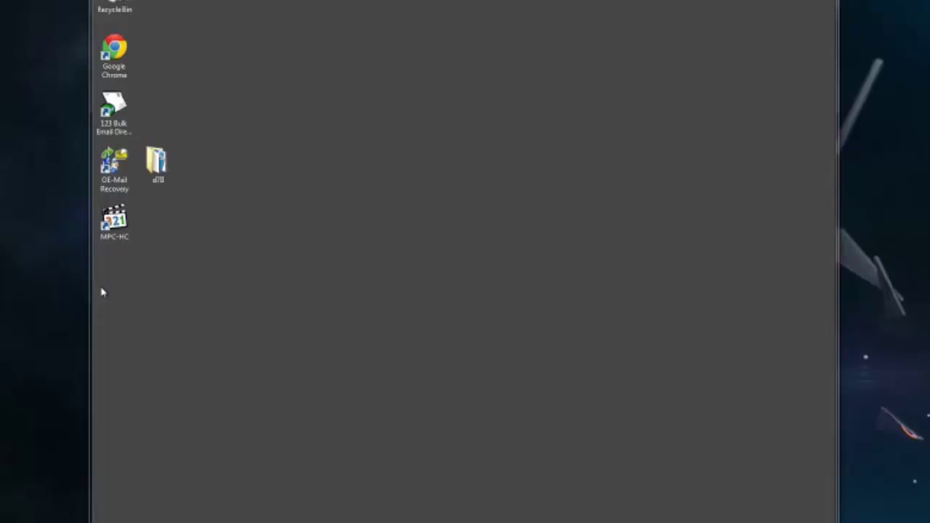
- Open the d7II folder from the desktop in Explorer and move its window higher
click(173, 166)
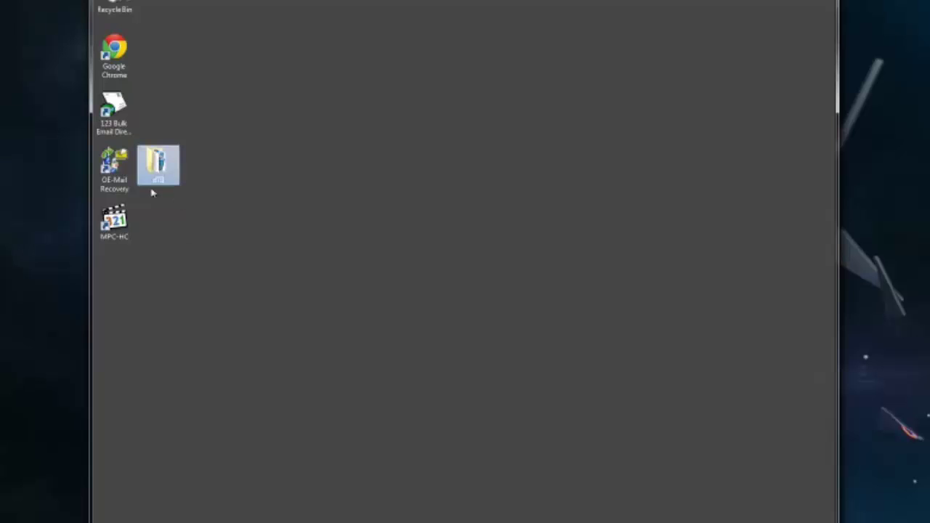
mouse_move(163, 162)
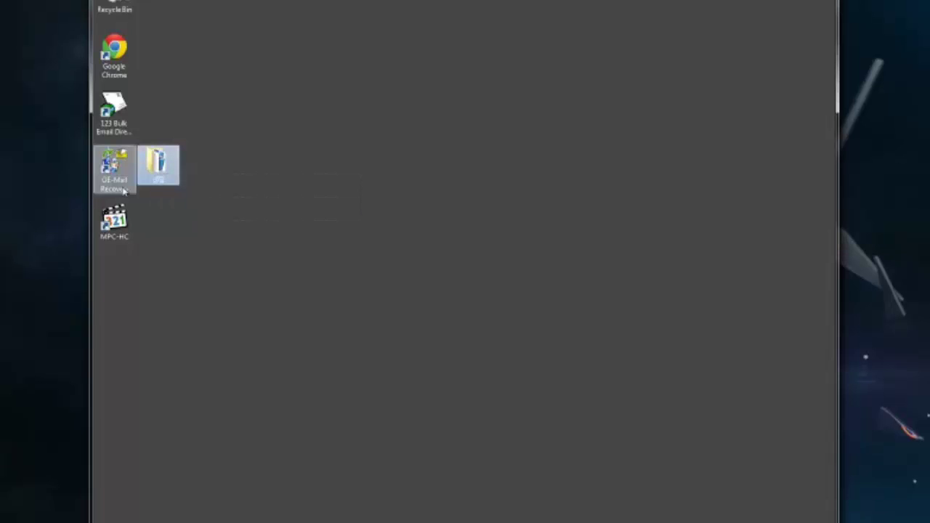
mouse_move(124, 191)
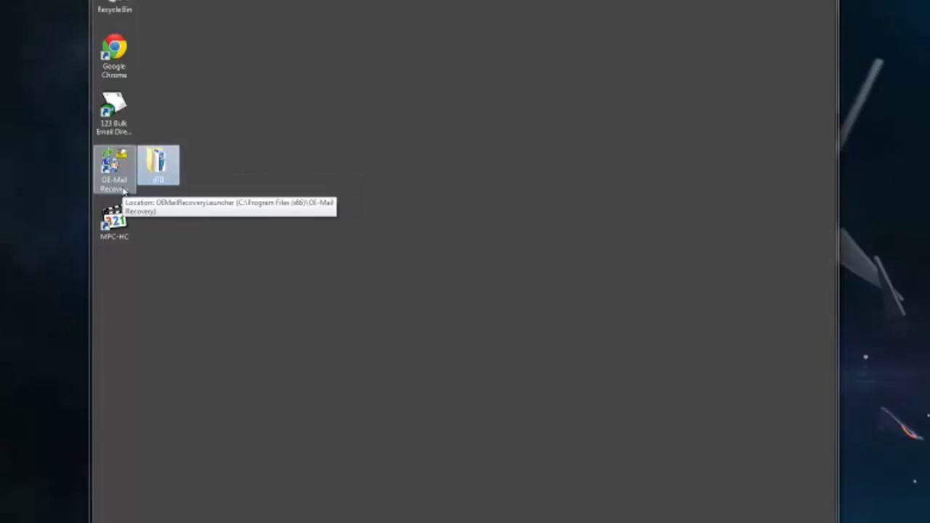
double_click(155, 162)
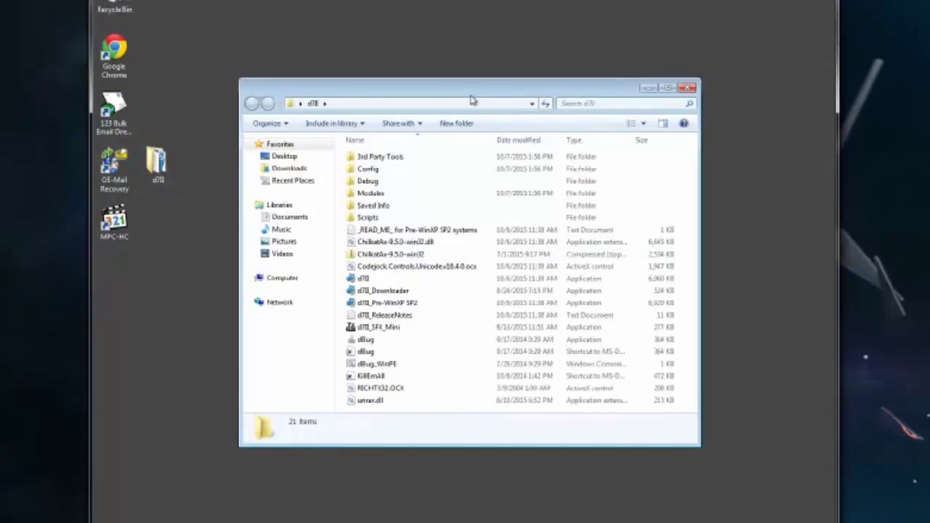
drag(473, 100, 434, 37)
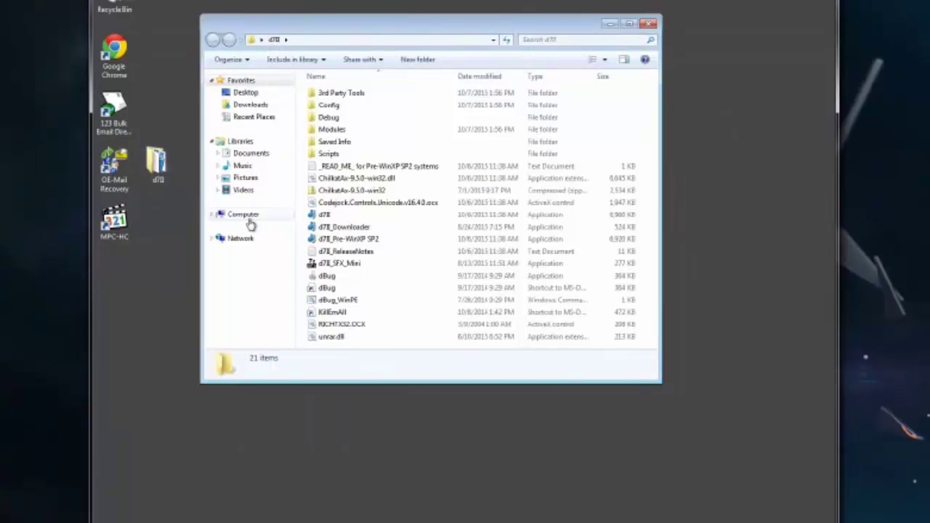
- Run the d7II application and allow it on the User Account Control prompt
double_click(331, 216)
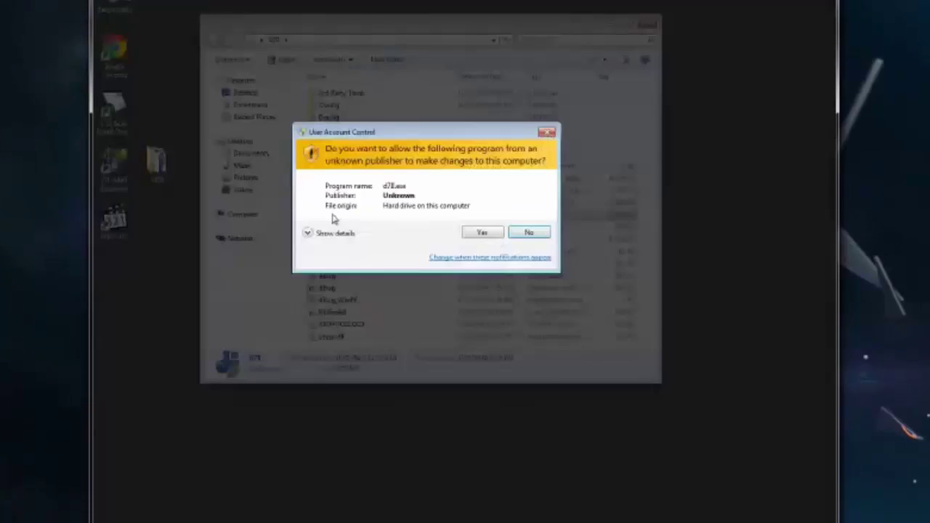
click(478, 231)
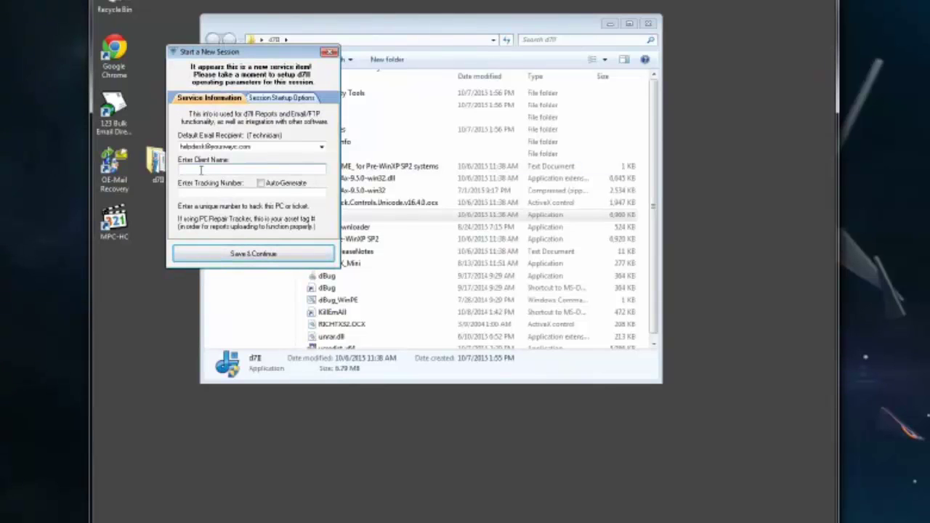
- Save the new session details, close the d7II folder window, and raise the main window
click(237, 258)
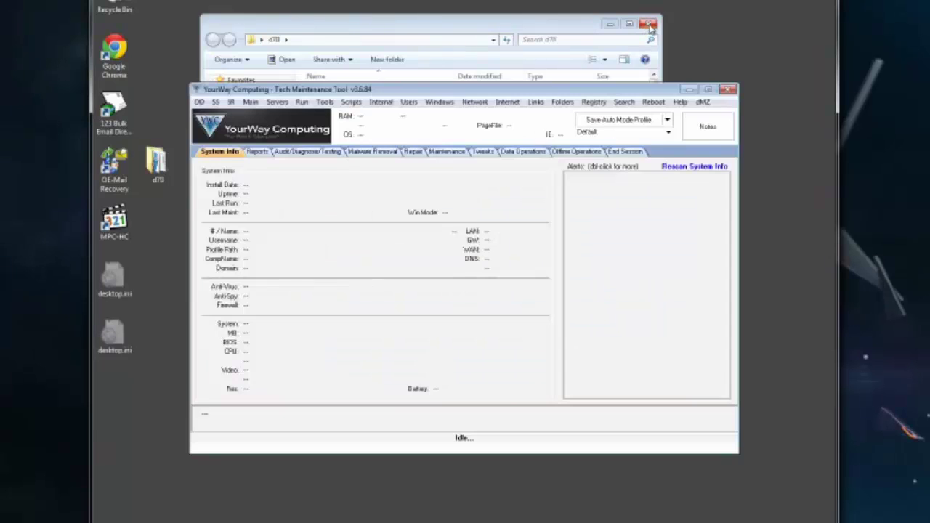
click(649, 24)
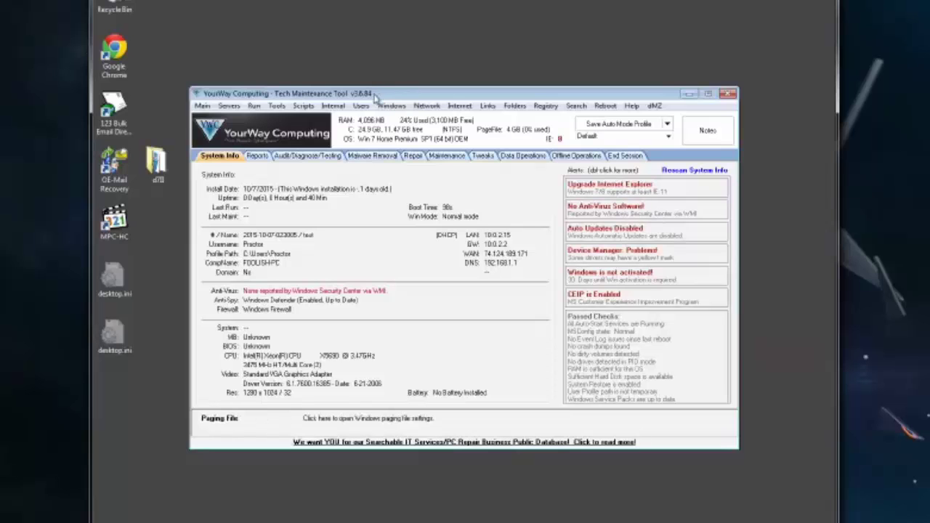
drag(370, 93, 370, 72)
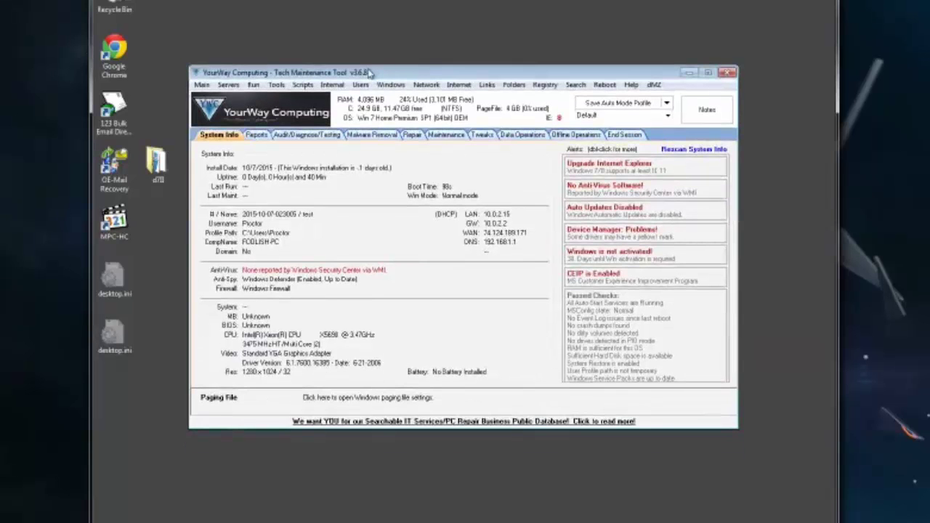
- Switch to the Malware Removal tab and drop down the Auto Mode profile list
click(382, 137)
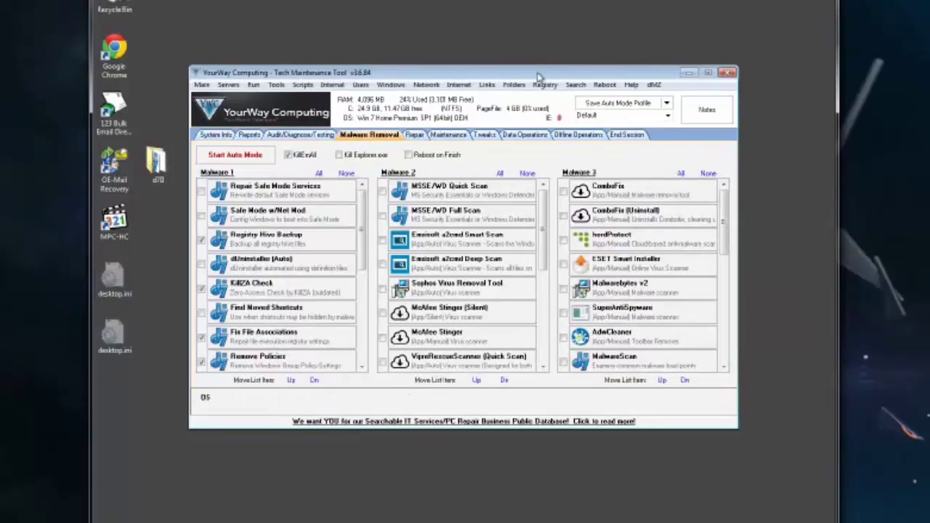
drag(541, 74, 541, 47)
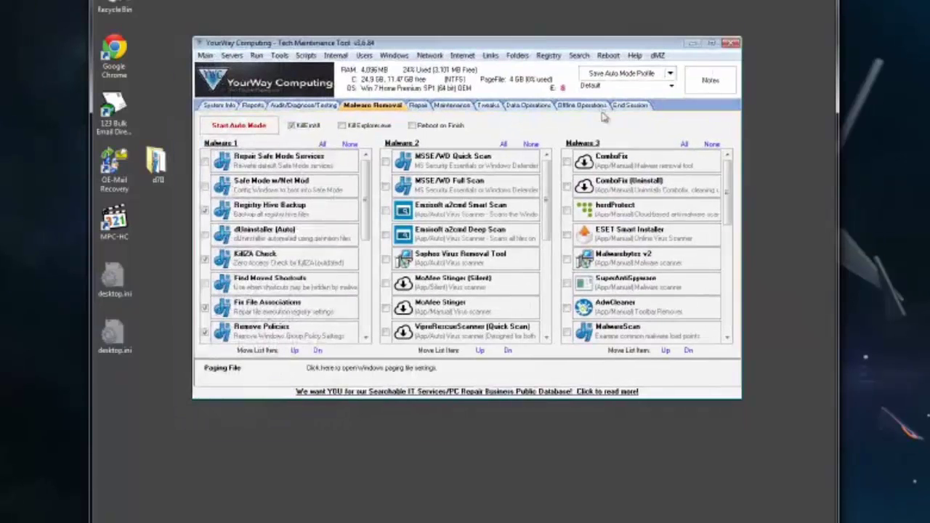
click(670, 87)
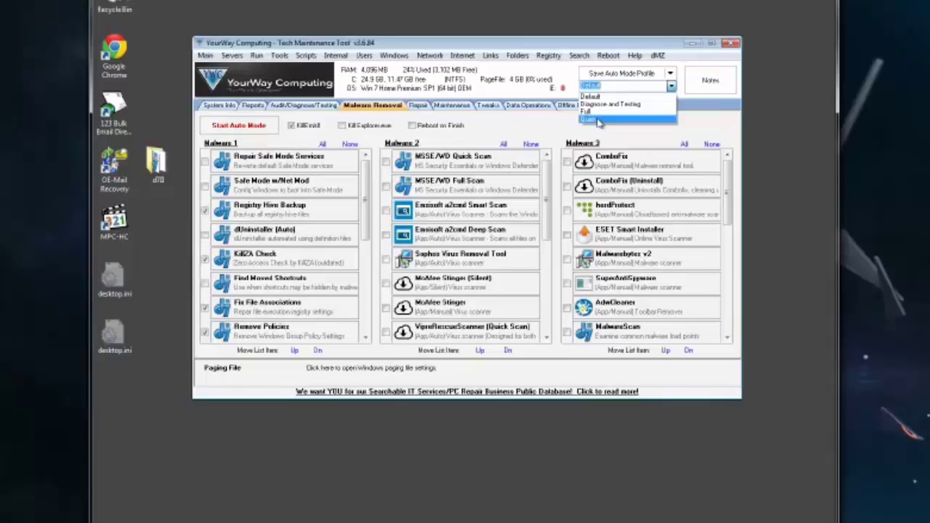
click(596, 119)
drag(446, 44, 437, 12)
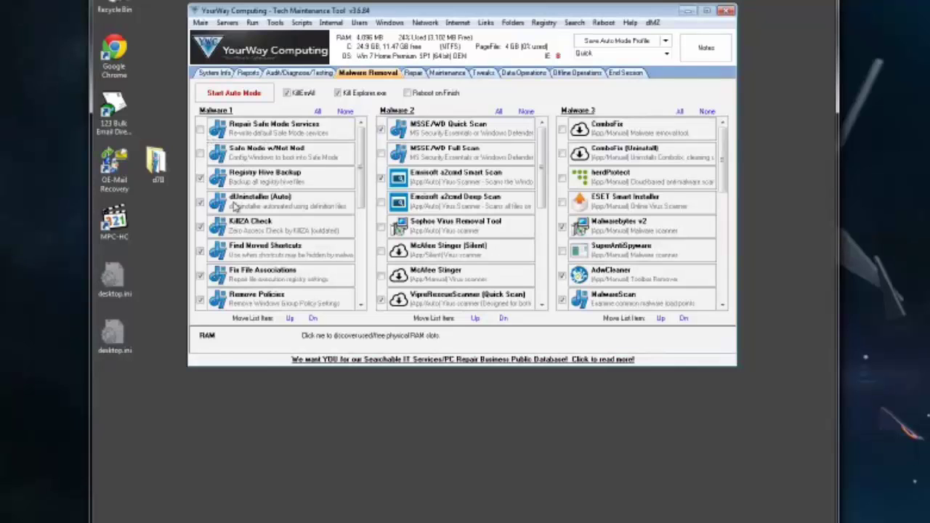
drag(364, 151, 363, 178)
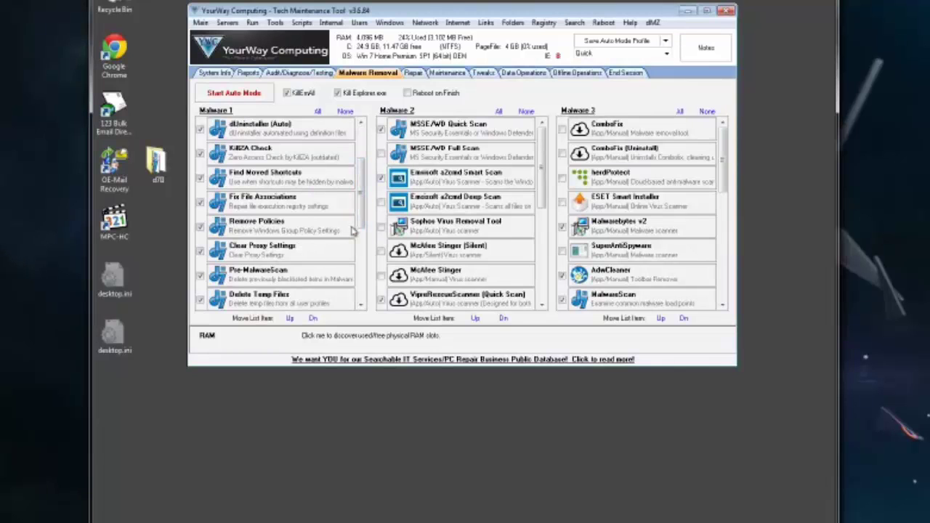
drag(361, 218, 361, 185)
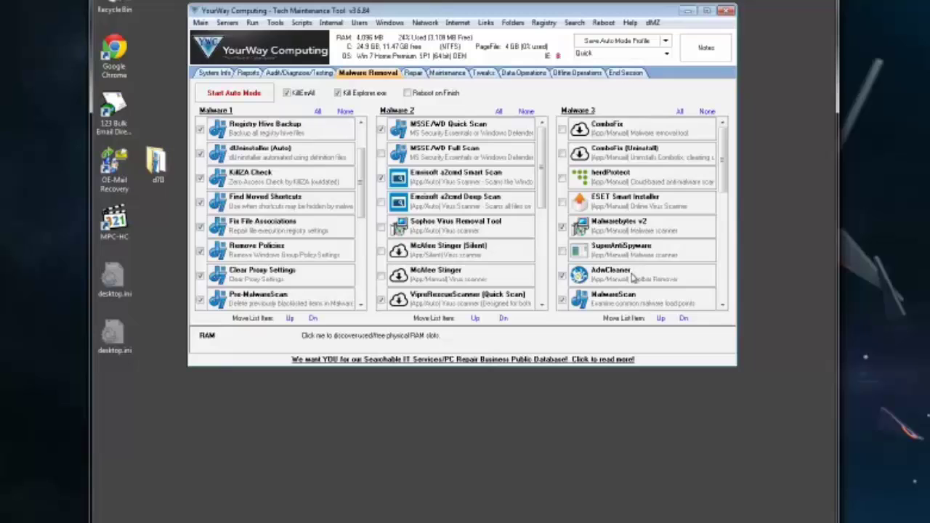
mouse_move(725, 155)
mouse_down()
mouse_move(724, 188)
mouse_move(725, 155)
mouse_up()
scroll(358, 178, up, 2)
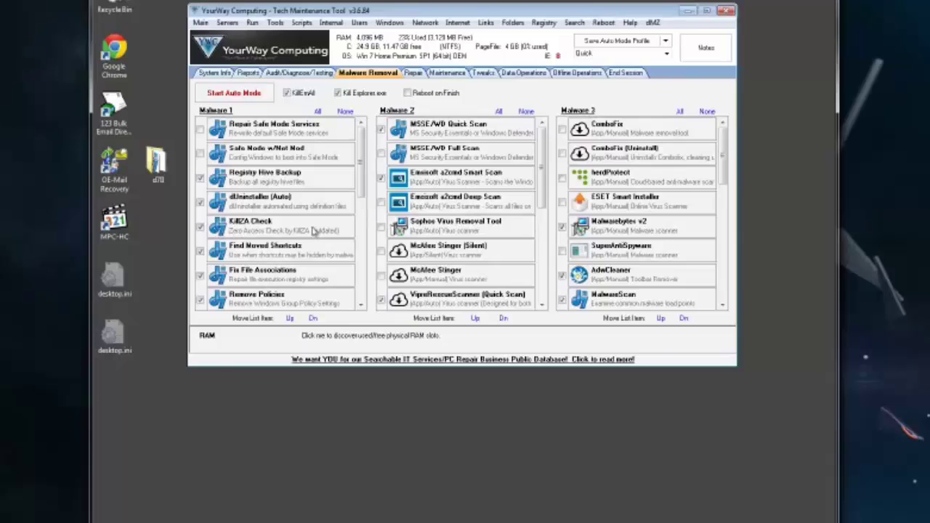
scroll(367, 200, down, 1)
scroll(367, 200, down, 1)
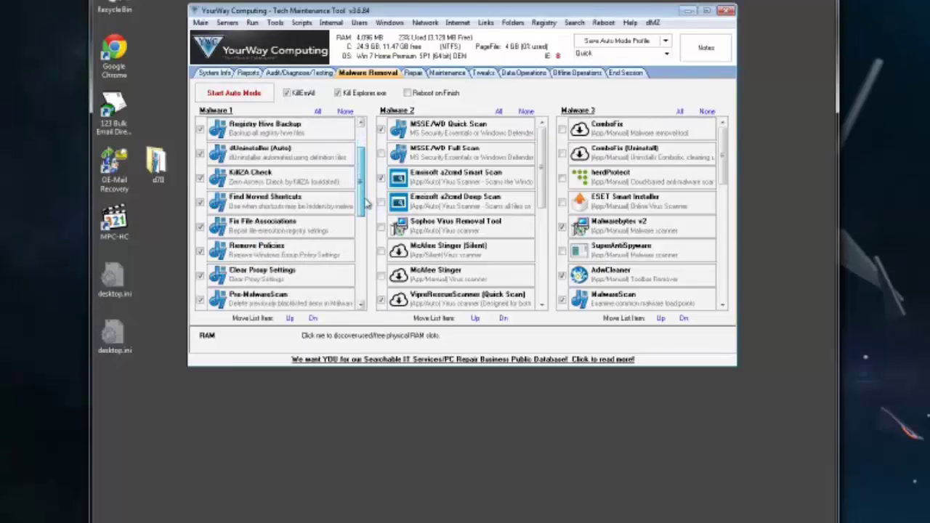
scroll(367, 207, down, 1)
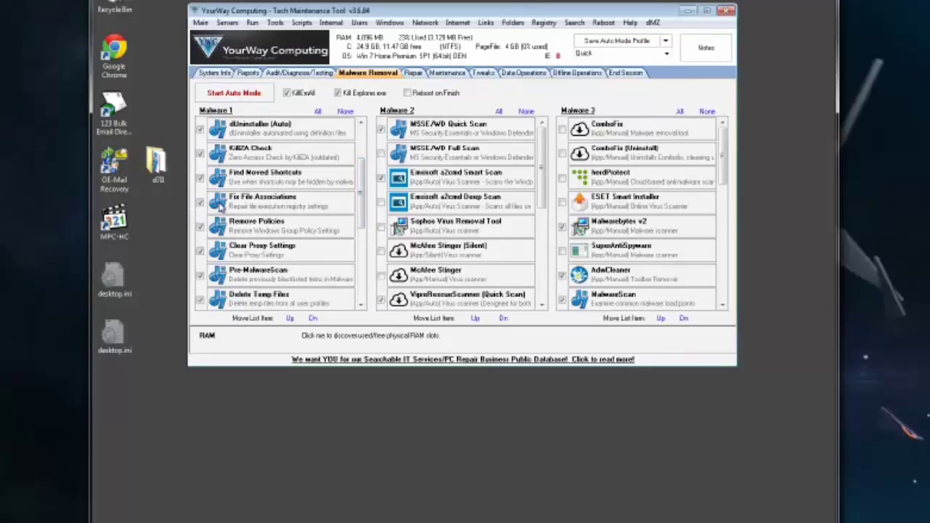
scroll(359, 195, down, 1)
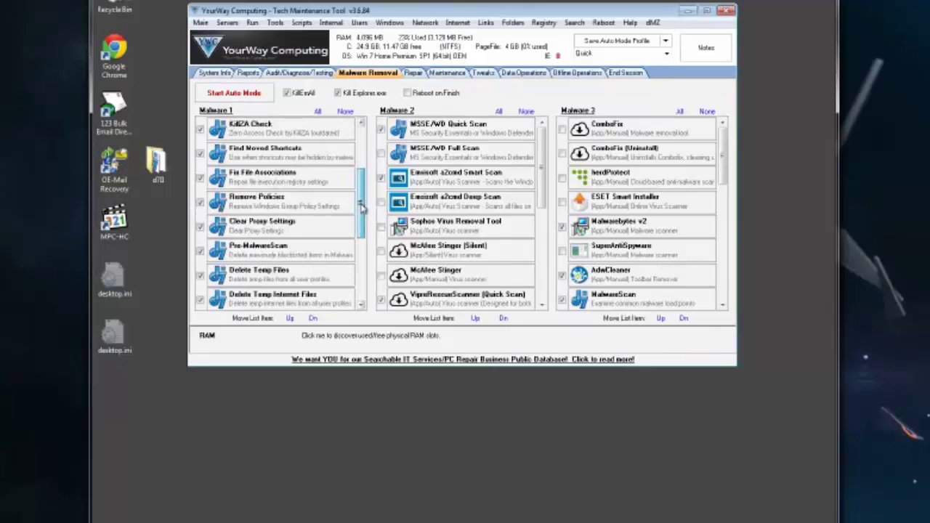
scroll(365, 209, down, 1)
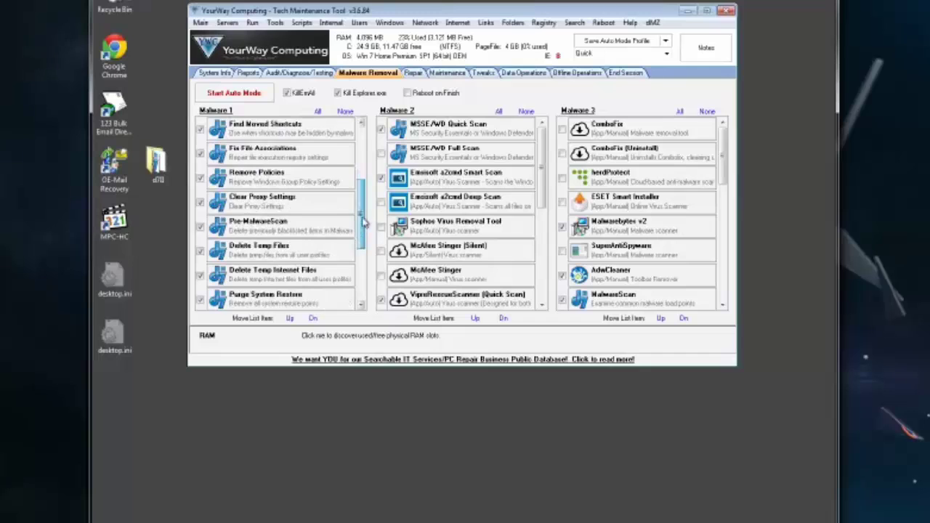
scroll(365, 218, down, 1)
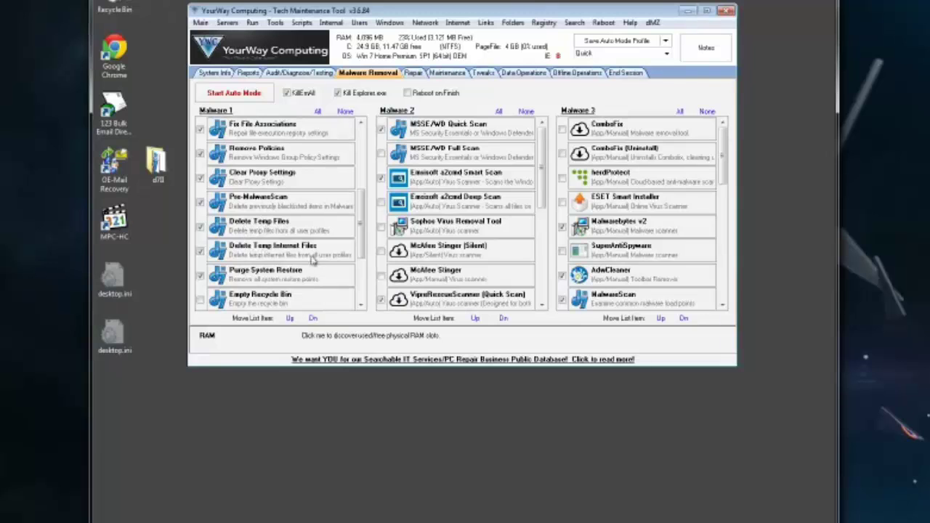
scroll(362, 249, down, 1)
scroll(361, 250, down, 2)
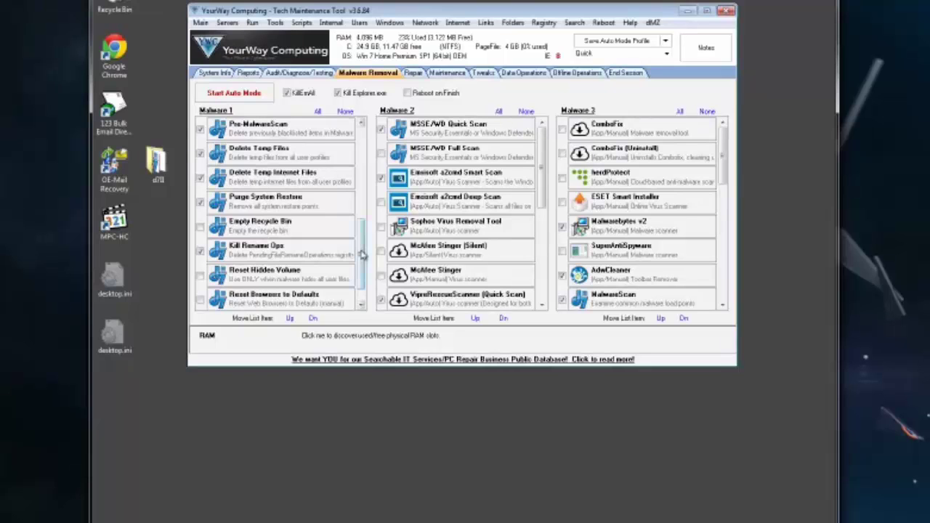
scroll(362, 255, down, 1)
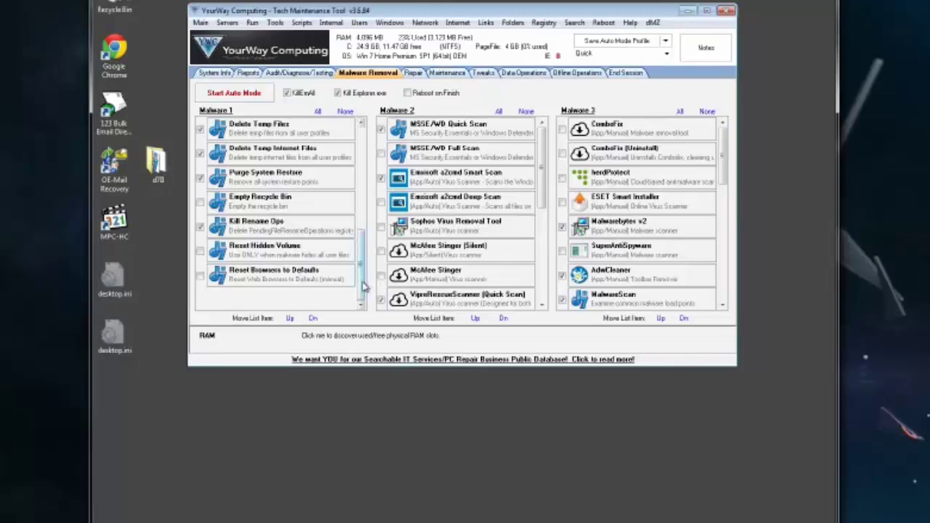
drag(363, 287, 365, 161)
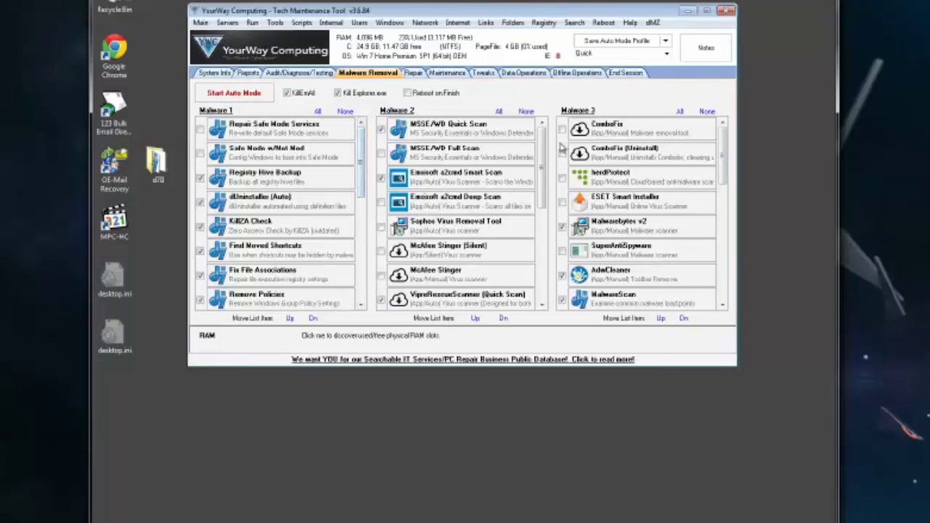
drag(410, 16, 405, 6)
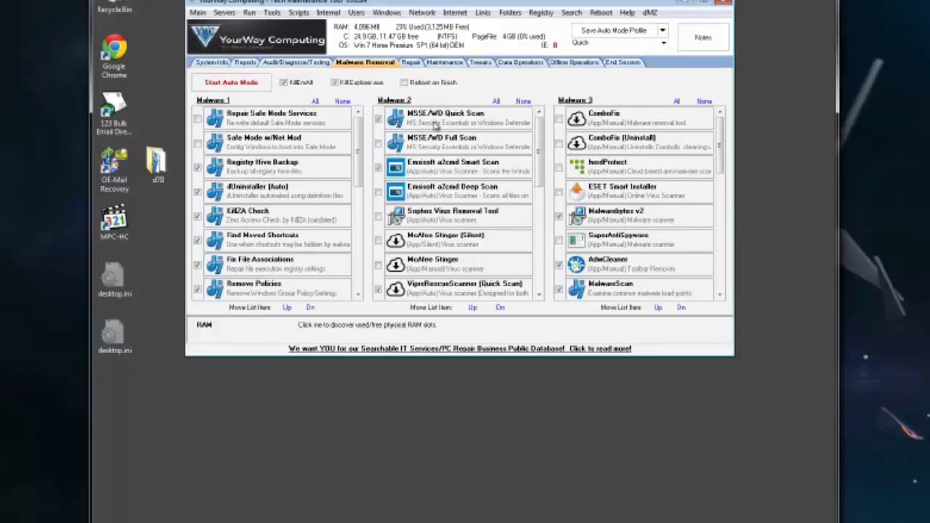
click(540, 122)
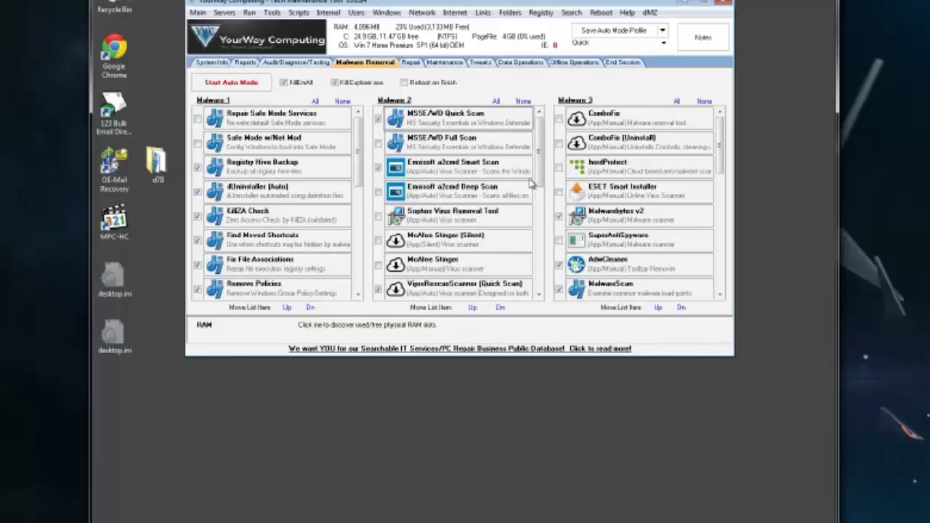
- Review the Emsisoft a2cmd Smart/Deep Scan and Sophos Virus Removal Tool descriptions in Malware 2
mouse_move(539, 183)
mouse_down()
mouse_move(540, 193)
mouse_move(539, 185)
mouse_up()
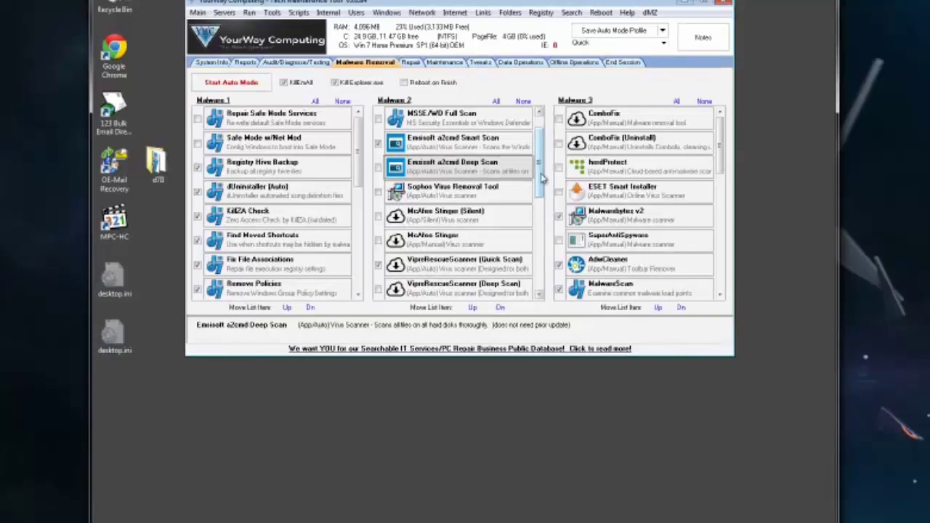
drag(541, 178, 541, 170)
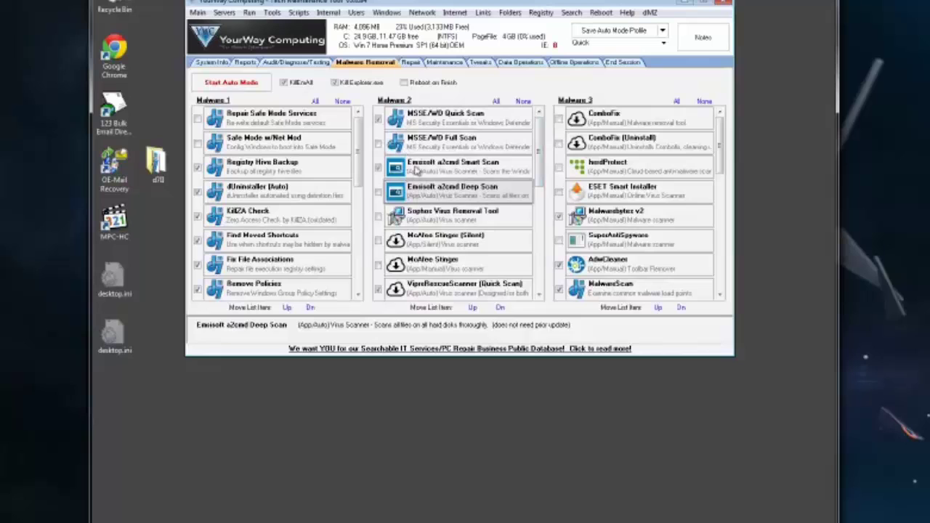
click(413, 172)
click(422, 192)
click(420, 216)
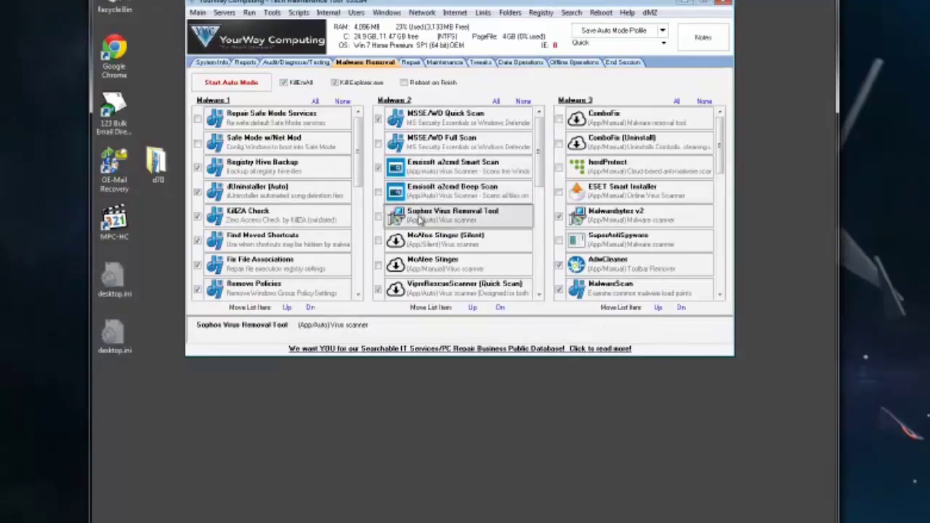
click(437, 194)
click(428, 174)
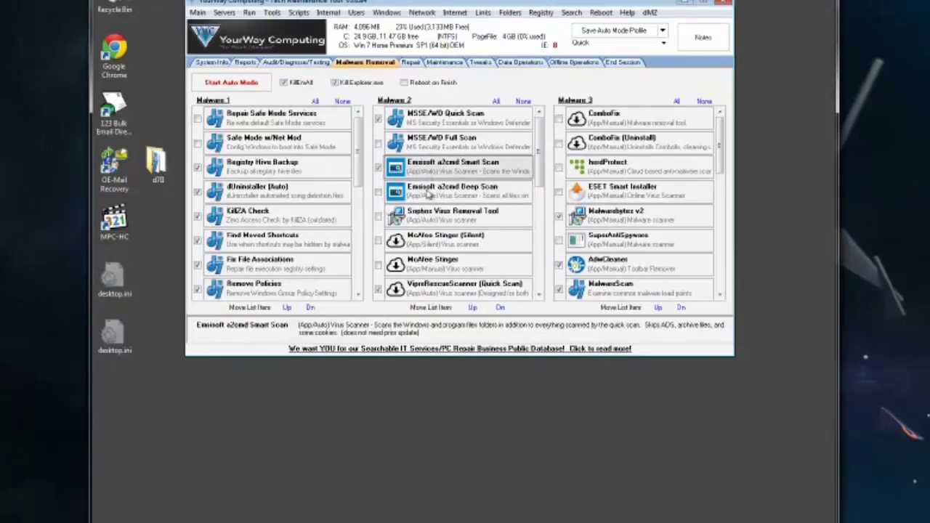
click(430, 195)
click(429, 218)
- Review the McAfee Stinger, Stinger (Silent) and VipreRescueScanner (Quick Scan) descriptions
scroll(541, 163, down, 1)
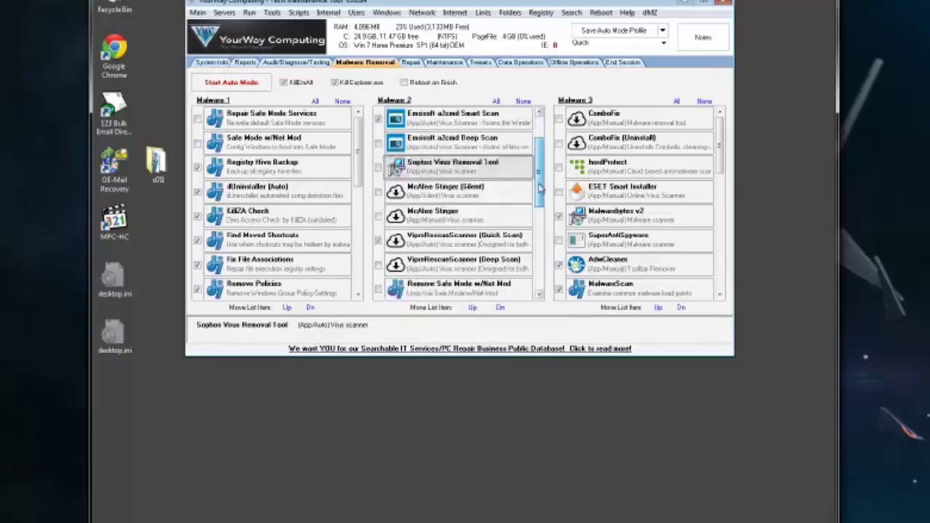
click(399, 170)
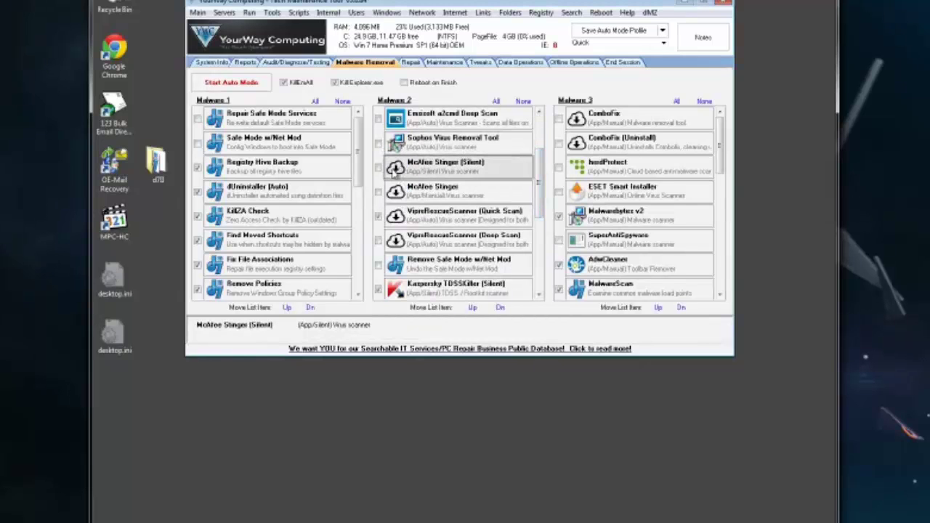
click(400, 197)
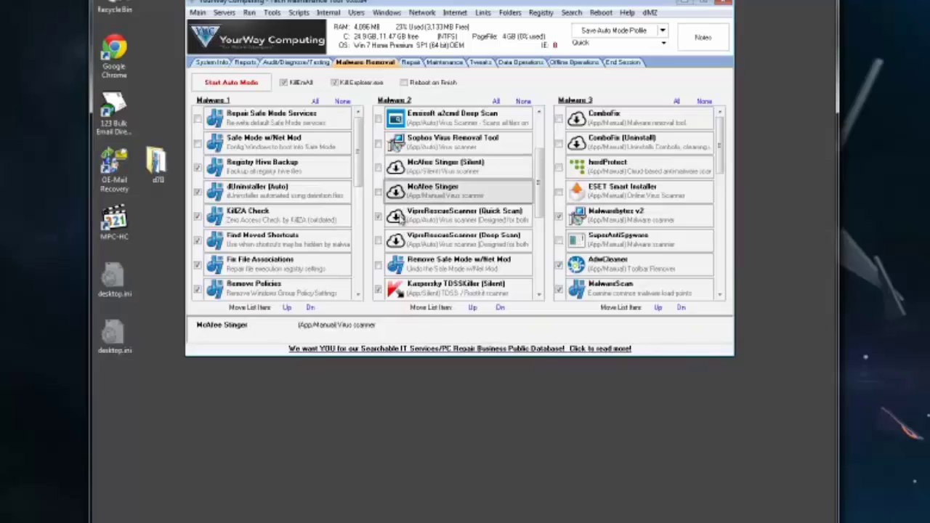
click(404, 218)
click(403, 196)
click(403, 173)
click(402, 195)
drag(538, 188, 540, 208)
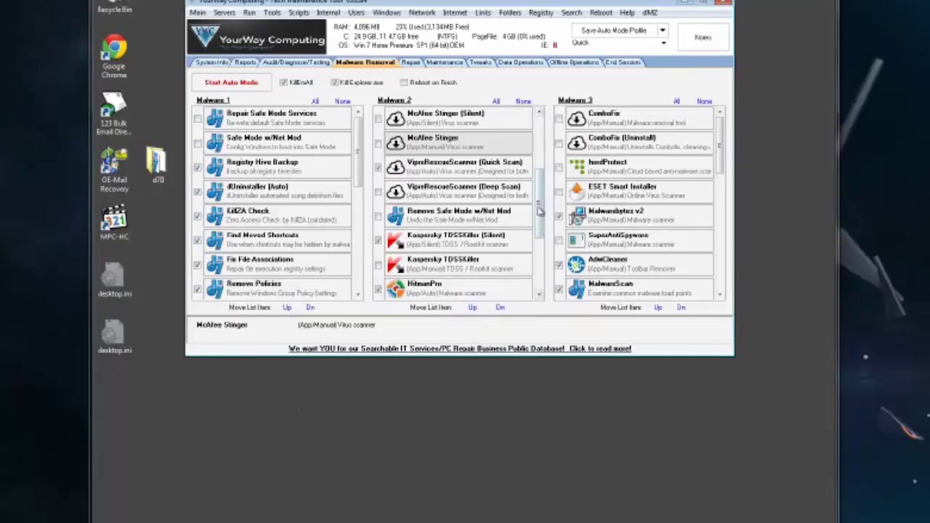
- Read the JRT junkware tool description and untick the Alert (Email) task
scroll(541, 217, down, 1)
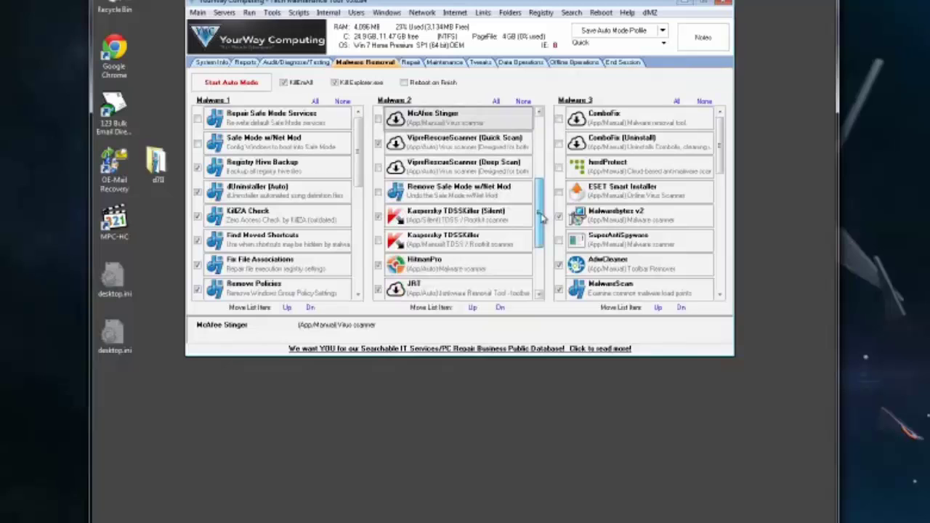
scroll(540, 216, down, 2)
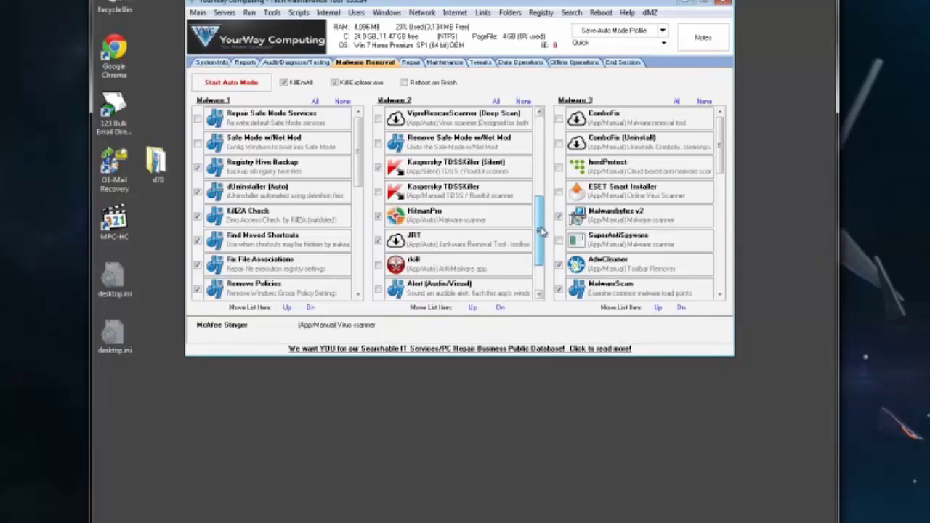
scroll(540, 232, up, 1)
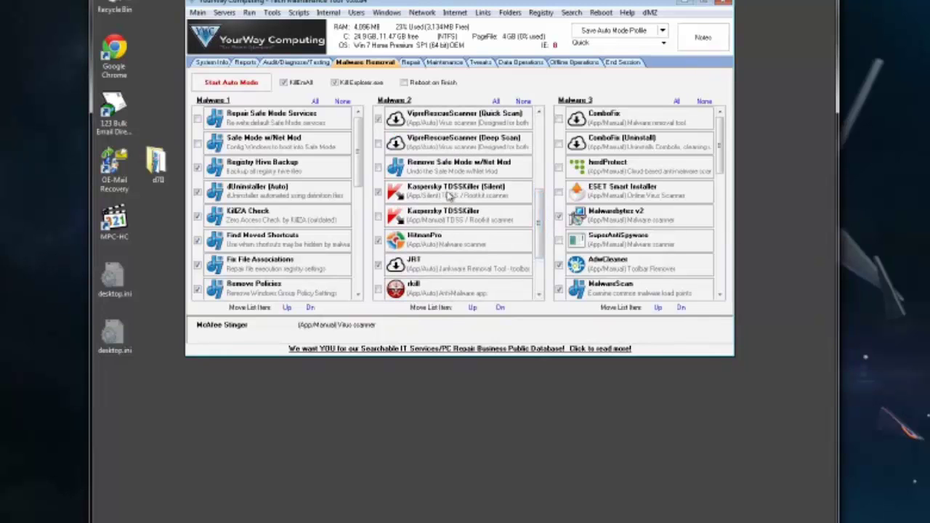
scroll(541, 232, down, 1)
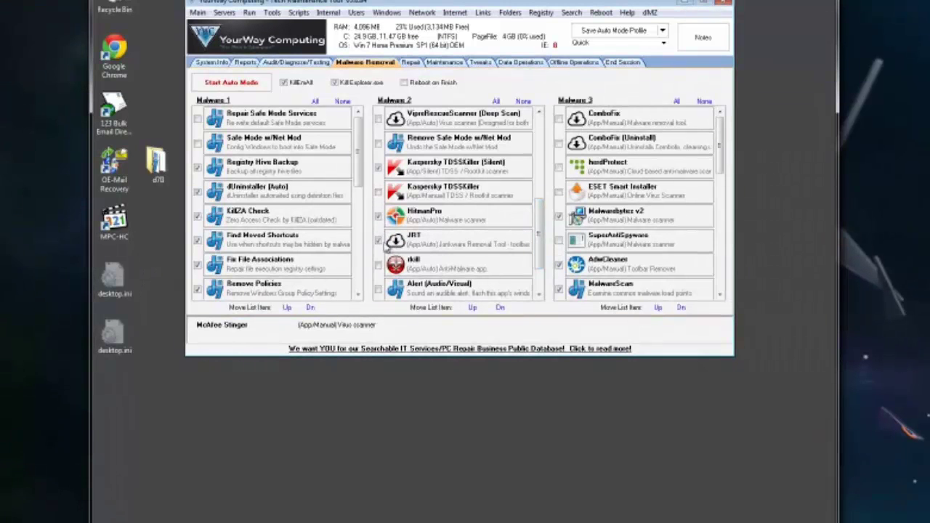
click(389, 242)
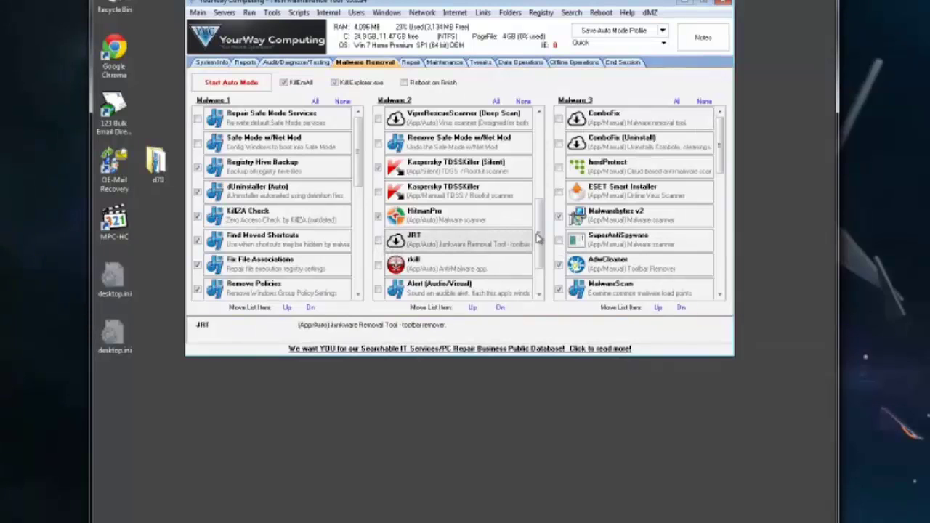
scroll(534, 236, down, 1)
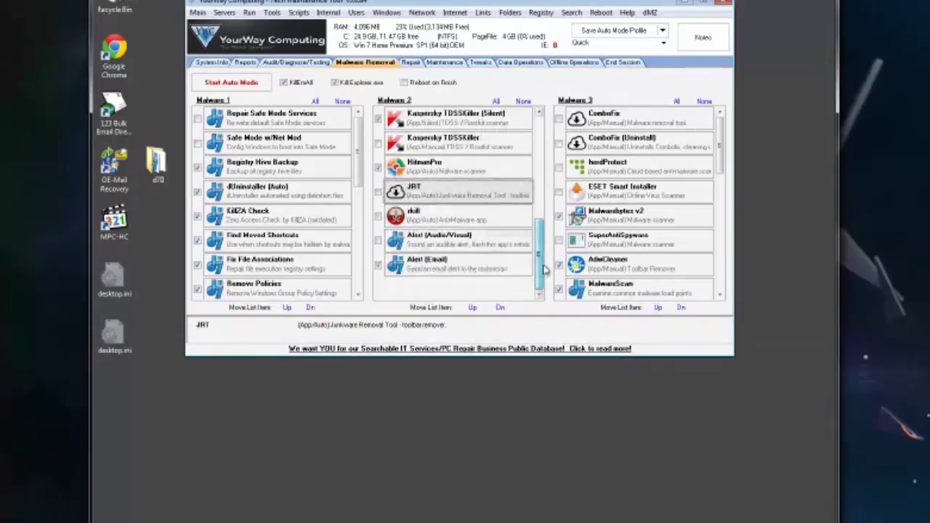
click(378, 266)
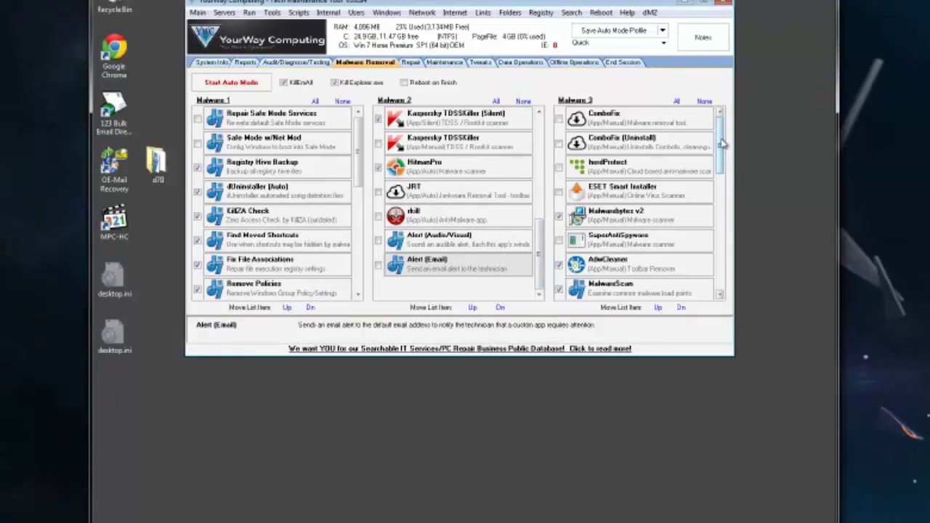
- Scroll the Malware 3 list and tick Autoruns to include it
drag(723, 146, 596, 145)
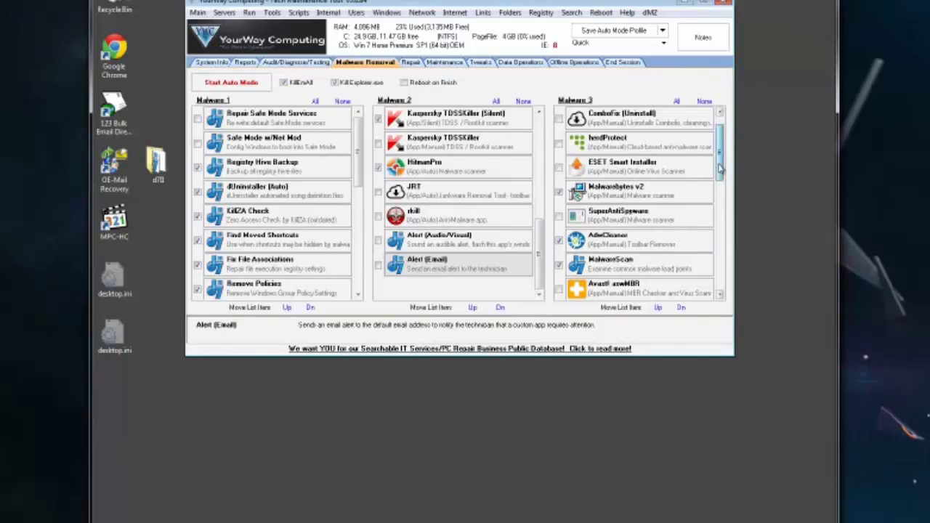
drag(720, 167, 720, 156)
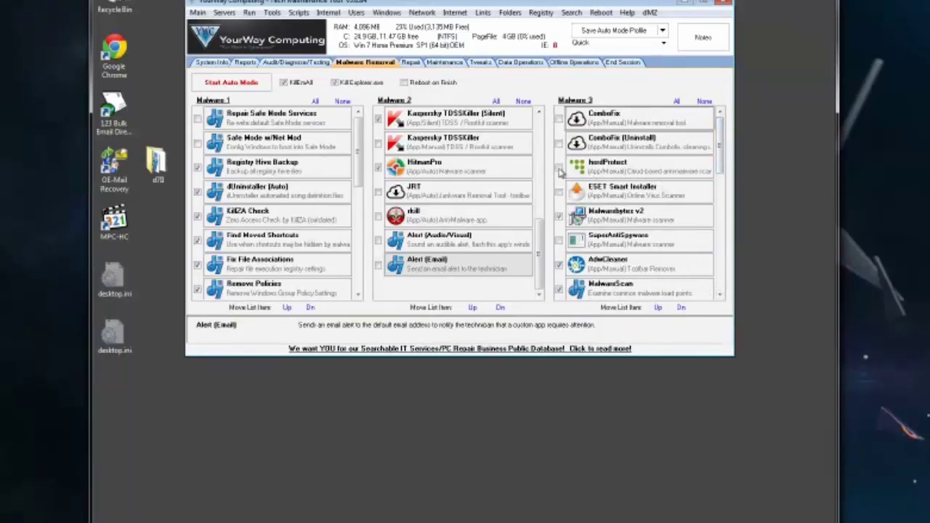
drag(721, 166, 720, 175)
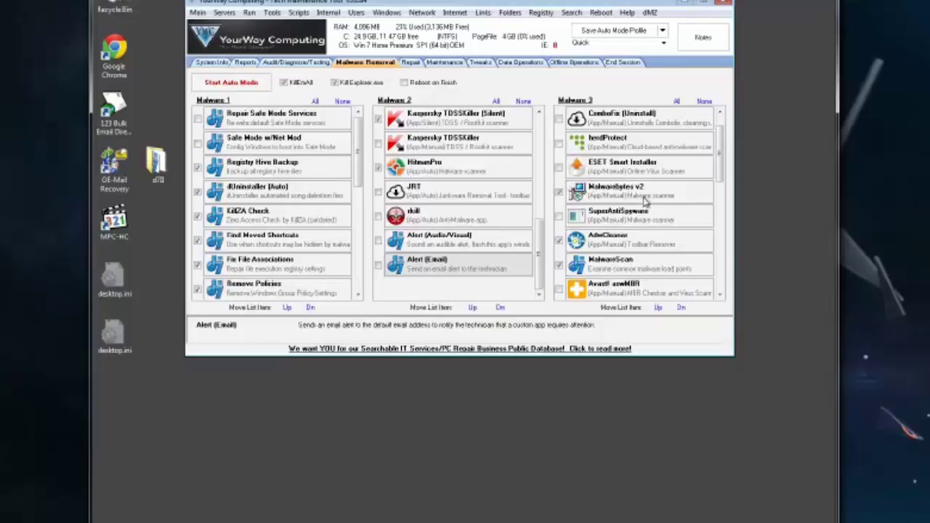
drag(723, 170, 726, 278)
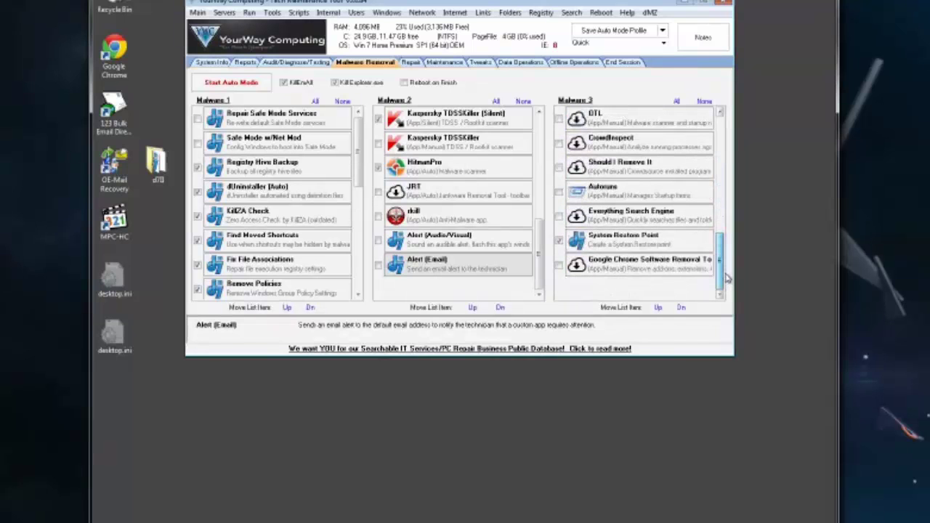
click(560, 195)
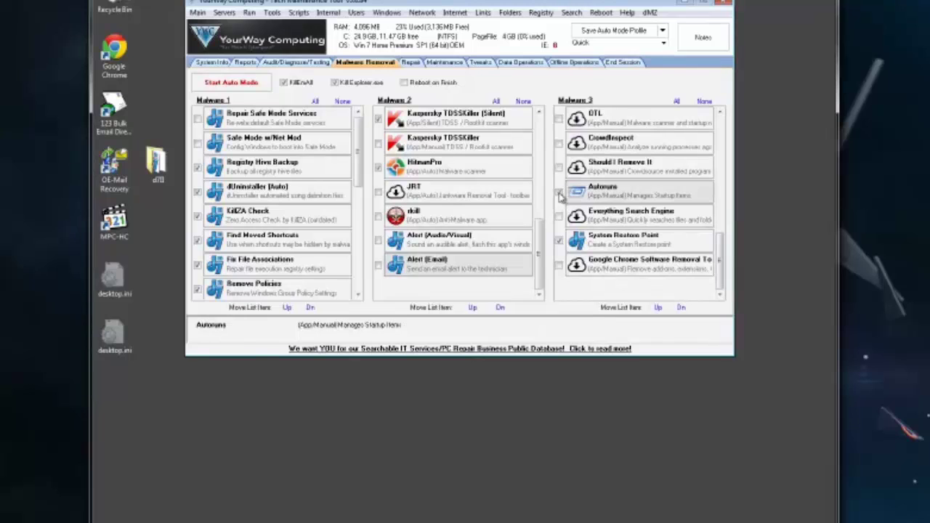
click(559, 193)
- Check the MalwareScan description, turn off Kill Explorer.exe, and start Auto Mode
drag(722, 255, 720, 170)
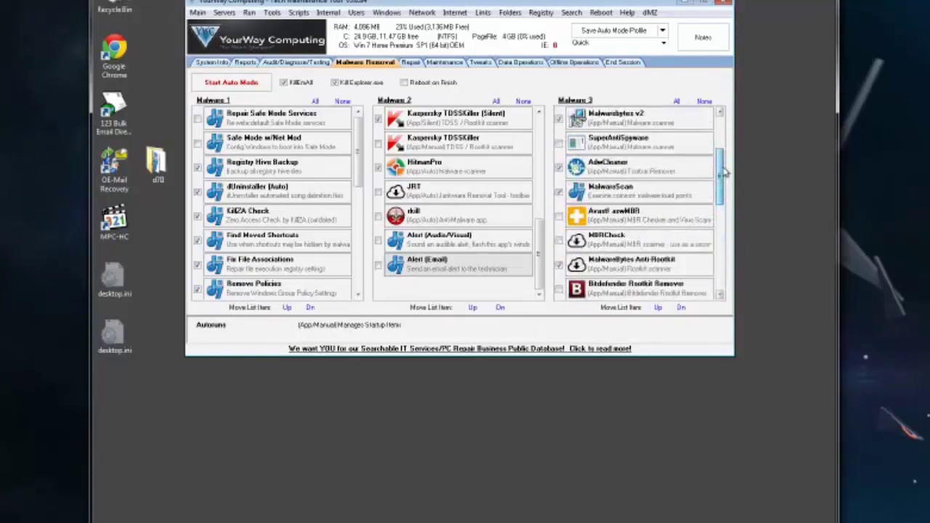
click(613, 193)
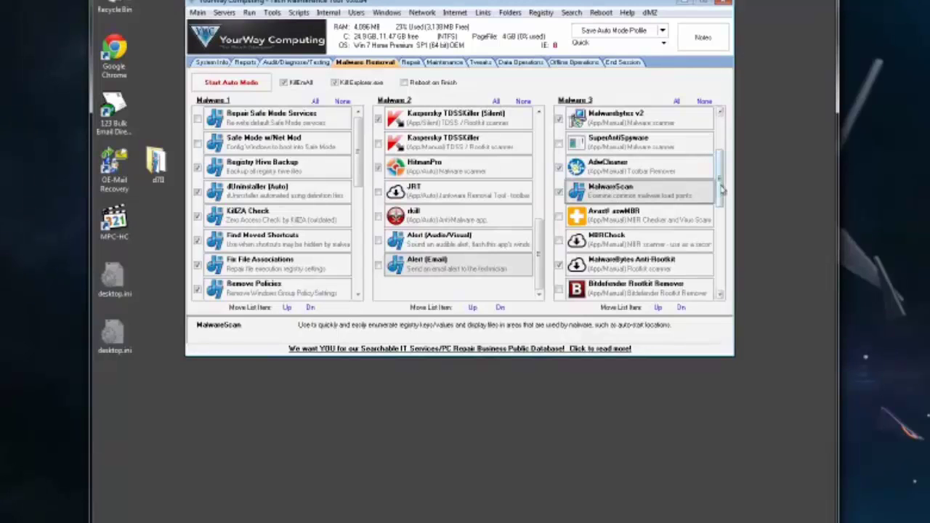
drag(721, 183, 734, 146)
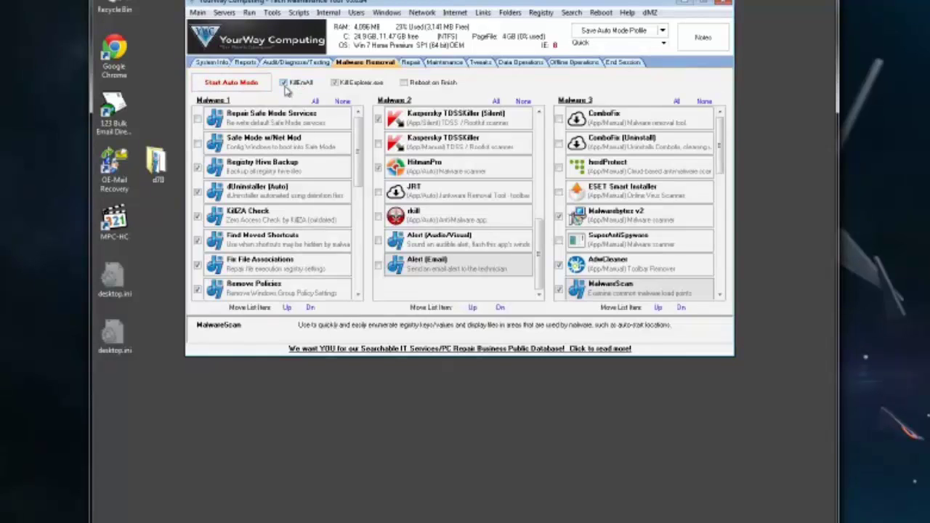
click(335, 83)
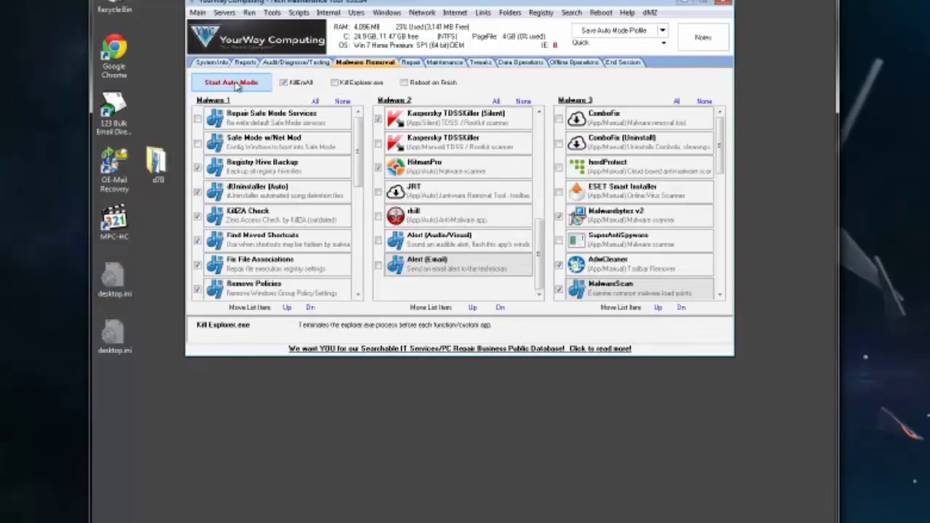
click(234, 83)
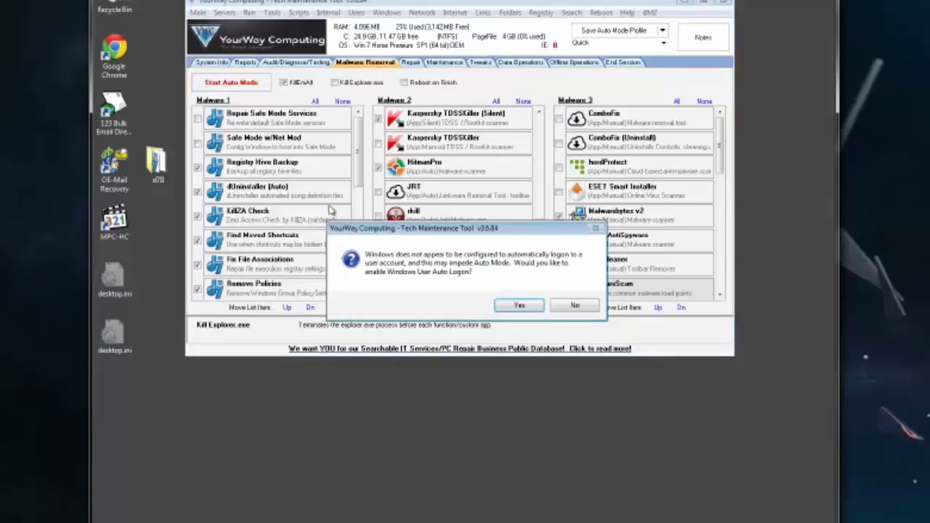
- Move the auto-logon prompt aside and answer Yes to enabling Windows User Auto Logon
drag(440, 233, 428, 199)
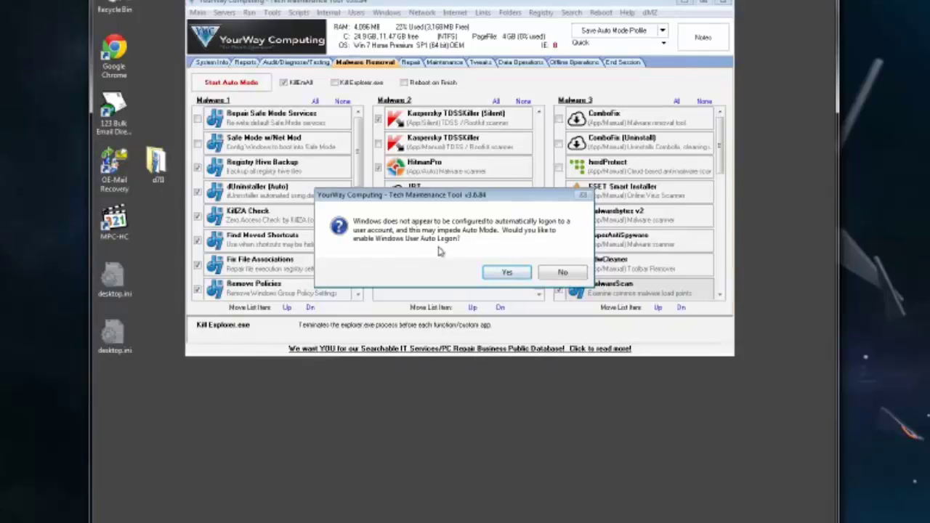
drag(478, 199, 419, 175)
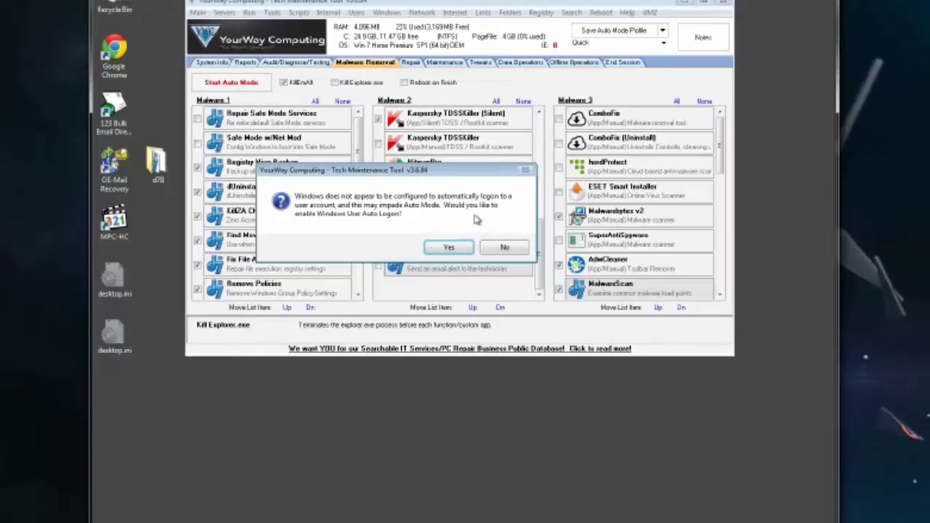
drag(395, 171, 399, 205)
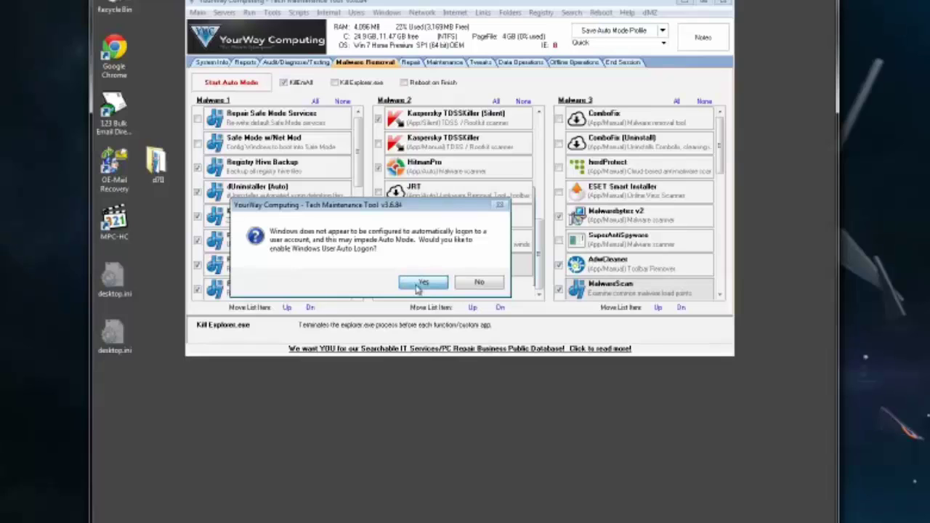
click(423, 283)
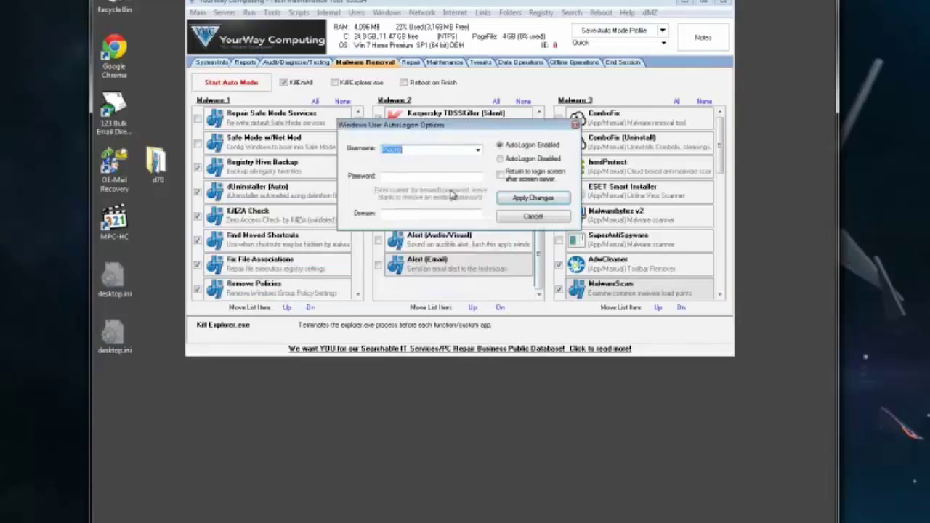
- Place the cursor in the blank Password field of the Windows User AutoLogon Options
click(398, 178)
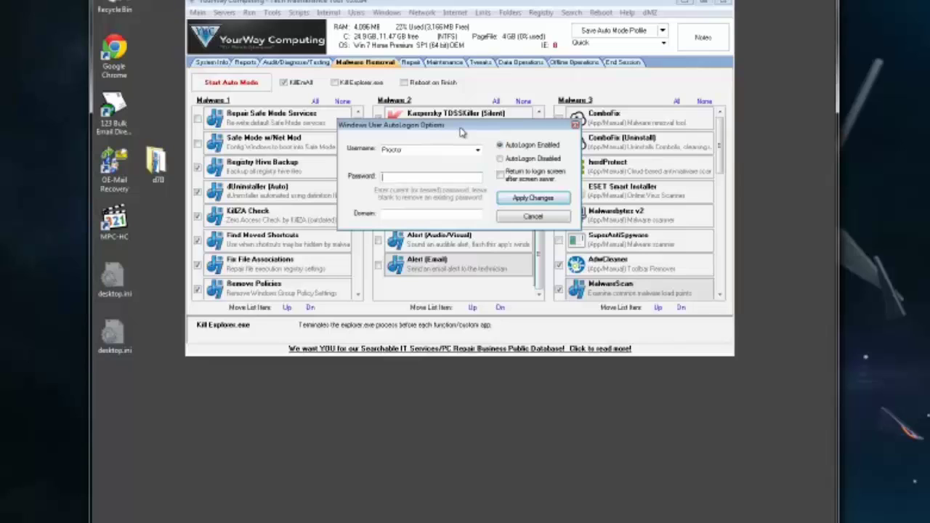
click(404, 213)
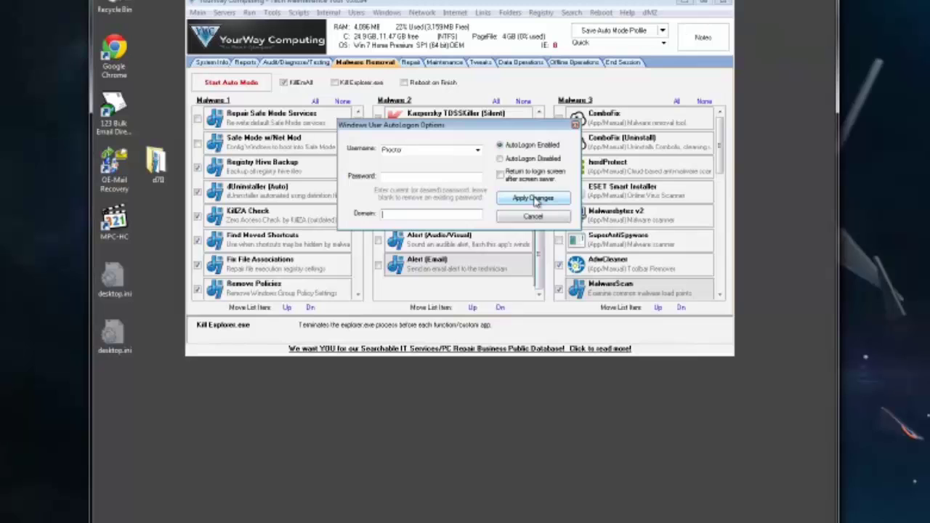
- Apply the auto-logon changes, then view cashreminder.exe's file details in KillEmAll's process list
click(534, 199)
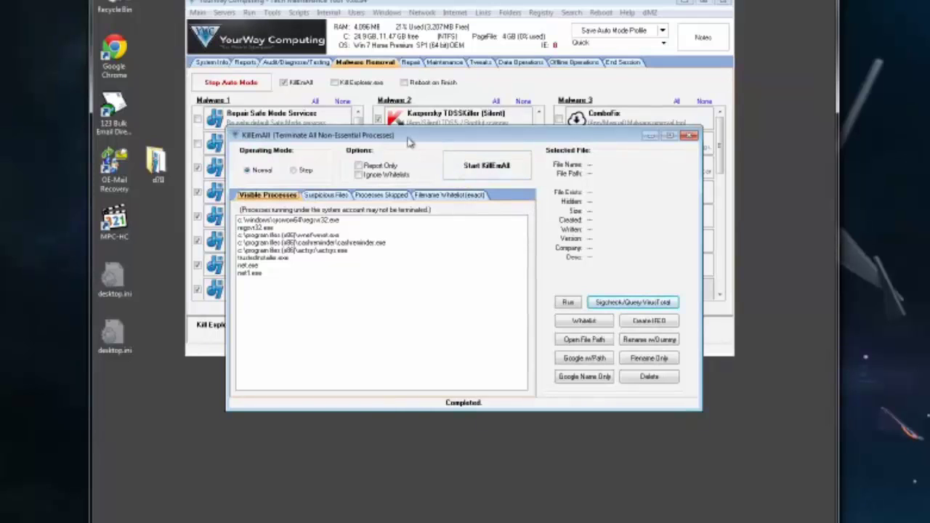
drag(409, 142, 385, 101)
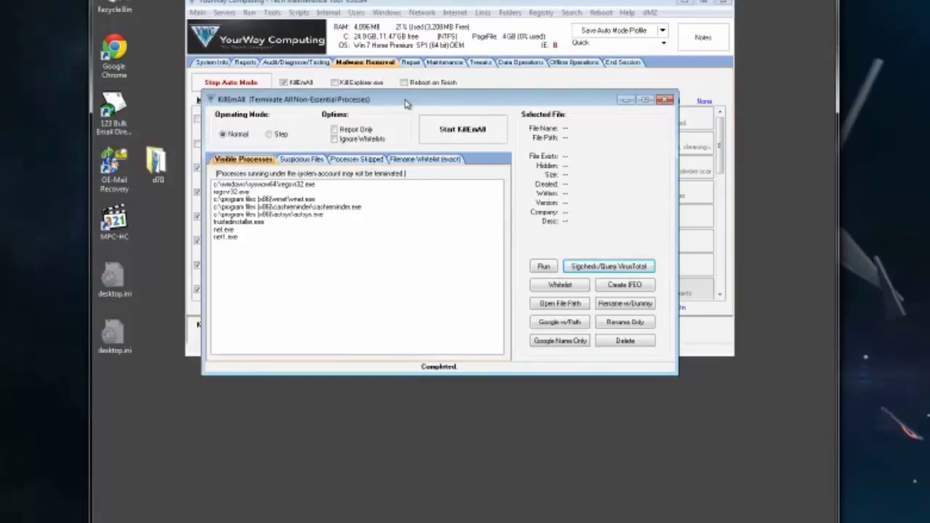
click(333, 208)
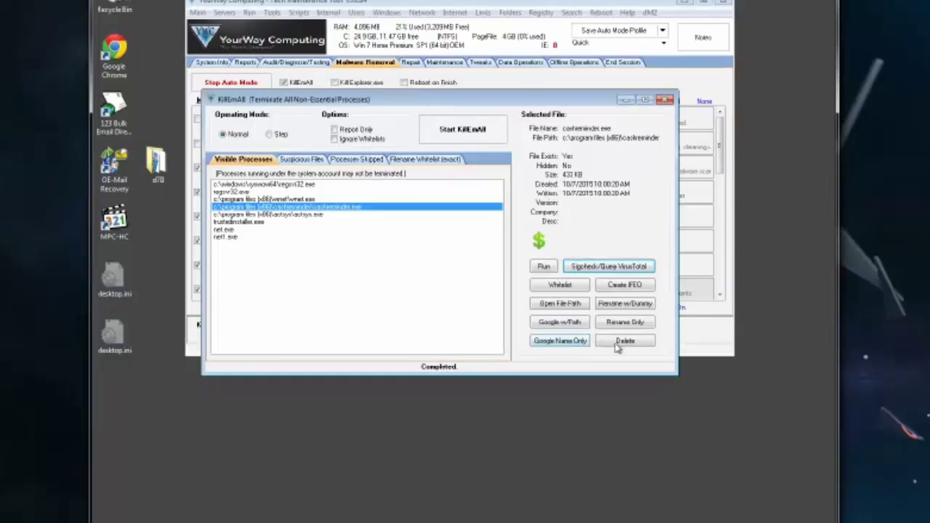
click(285, 216)
click(286, 200)
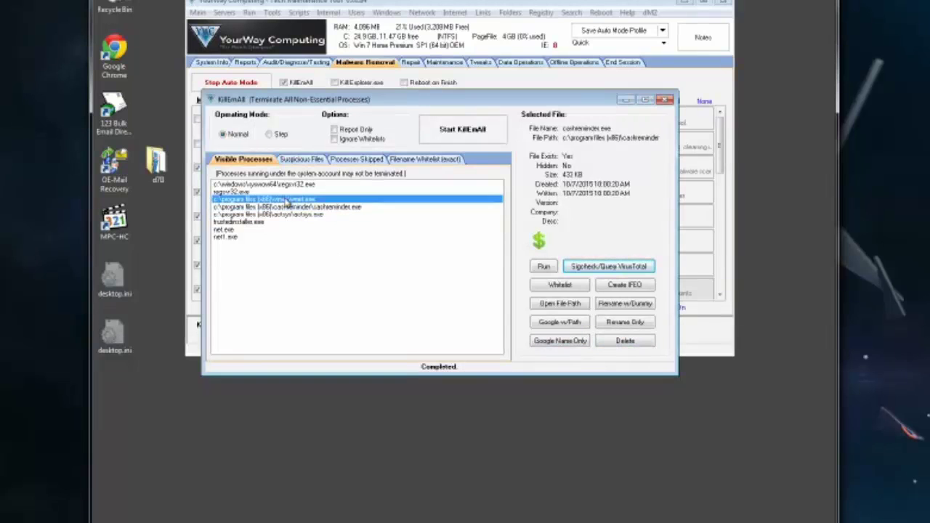
click(238, 222)
click(238, 230)
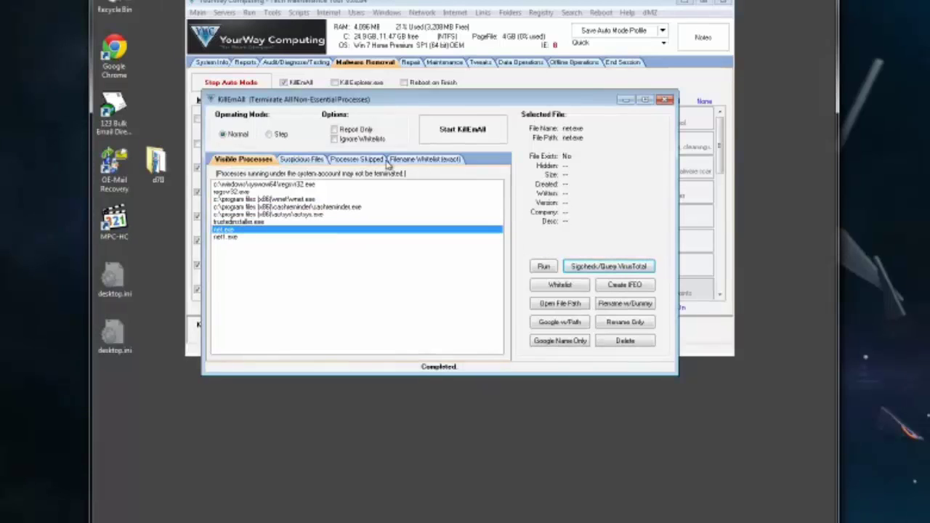
click(296, 162)
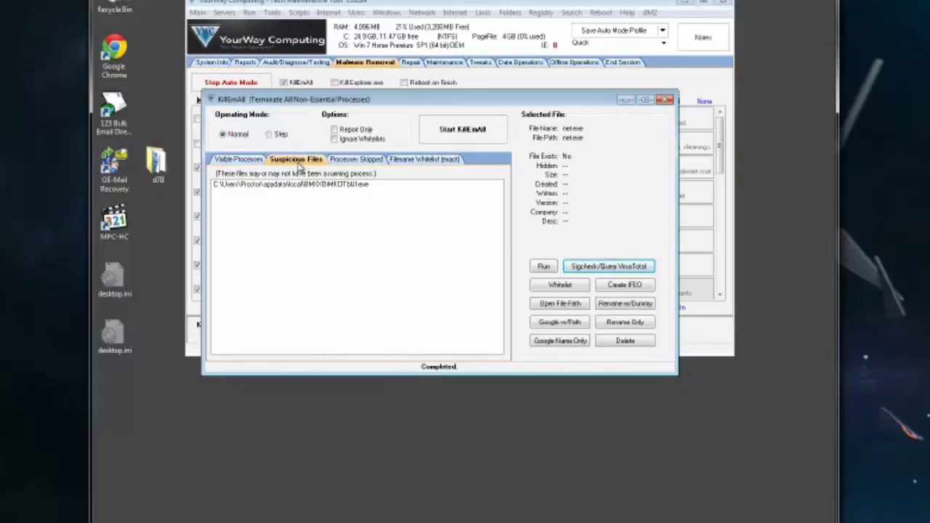
click(239, 161)
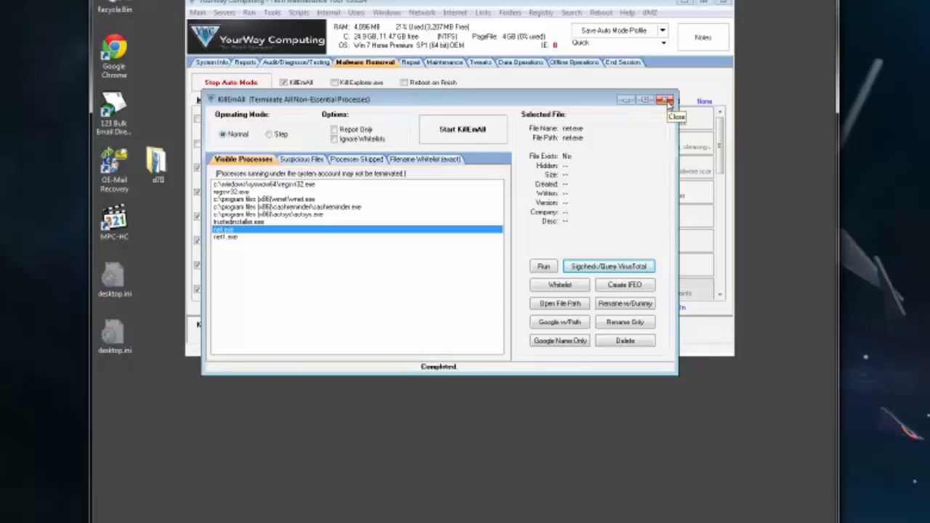
- Close the KillEmAll results window so the Registry Hive Backup task proceeds
click(667, 99)
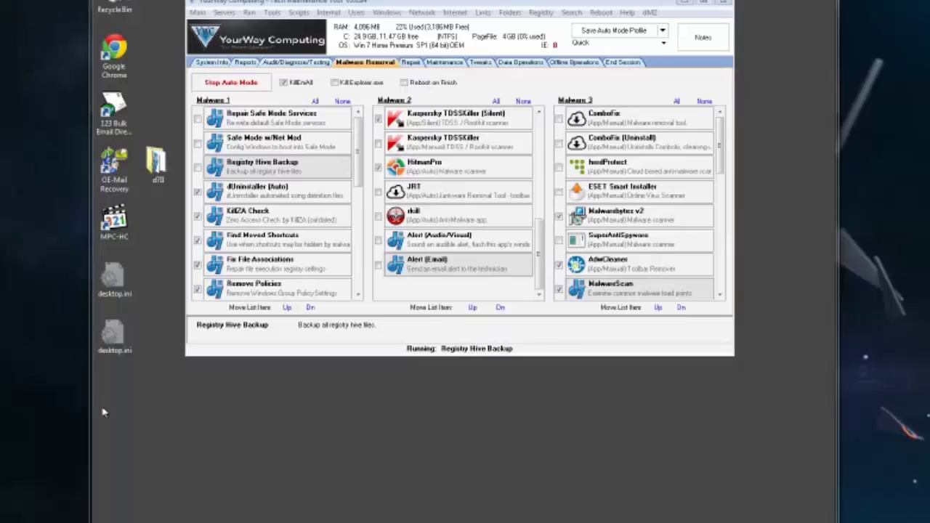
- Focus d7II and let Auto Mode rerun KillEmAll and advance to the MSSE/WD Quick Scan
click(405, 4)
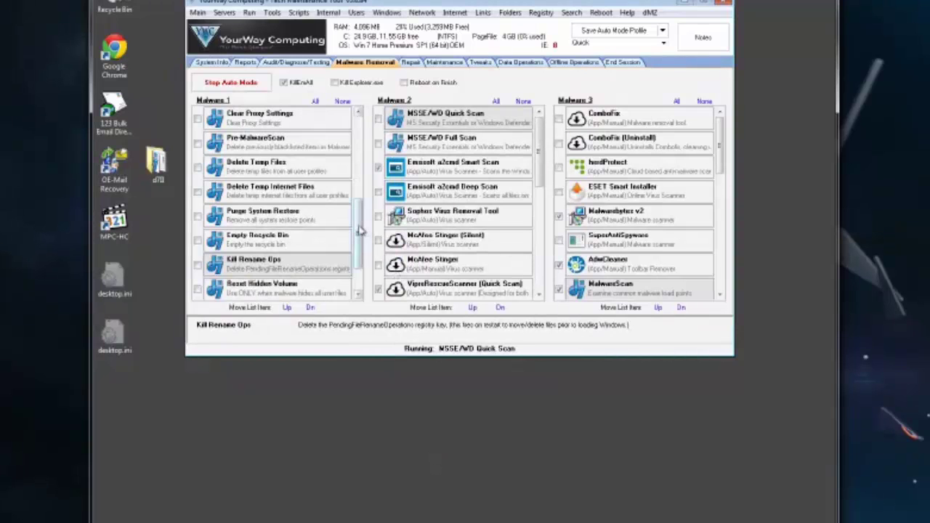
- Scroll the Malware 1 list while the MpCmdRun.exe console reports 'Signature update started'
drag(360, 231, 358, 240)
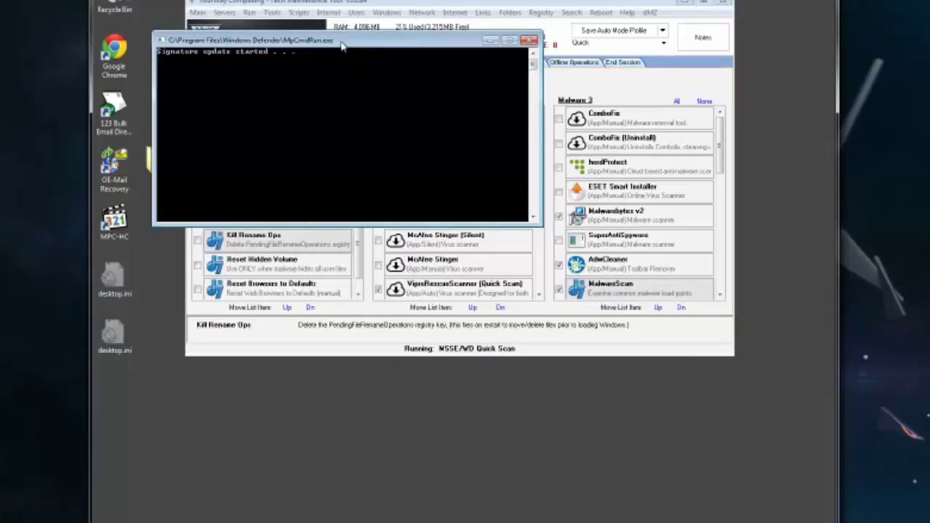
- Move the MpCmdRun console down off the malware lists until it reports no updates needed
drag(342, 45, 565, 340)
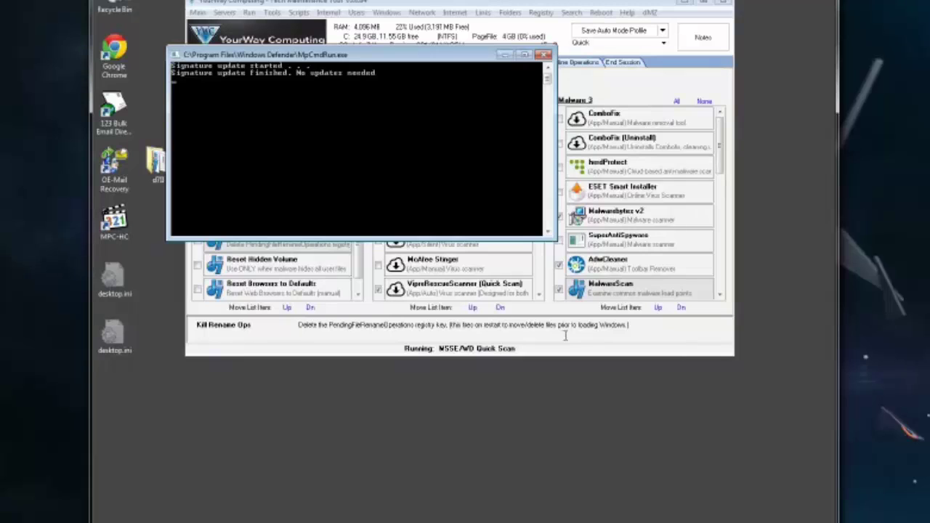
drag(311, 57, 315, 317)
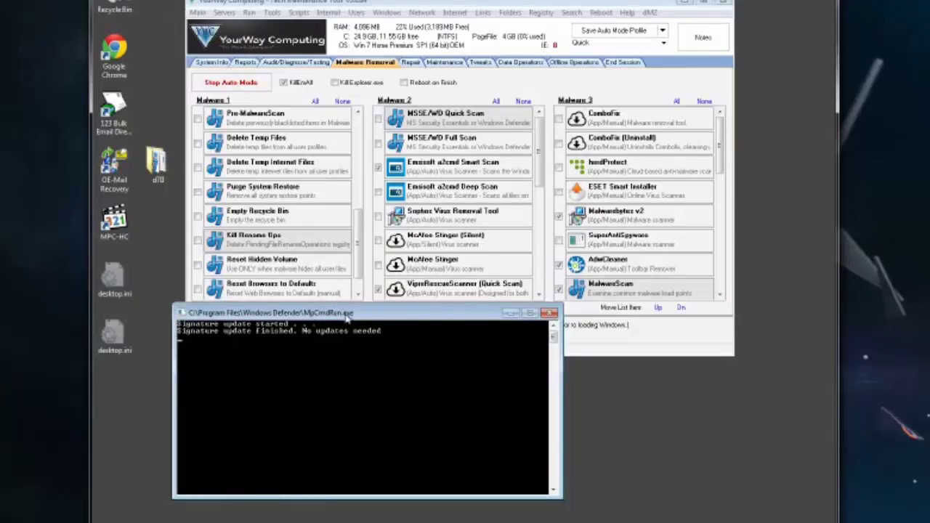
drag(348, 319, 331, 334)
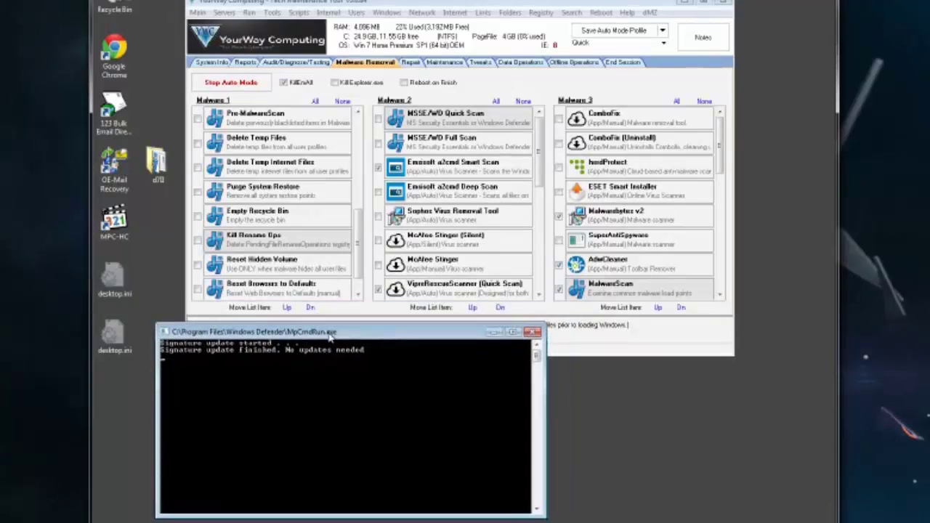
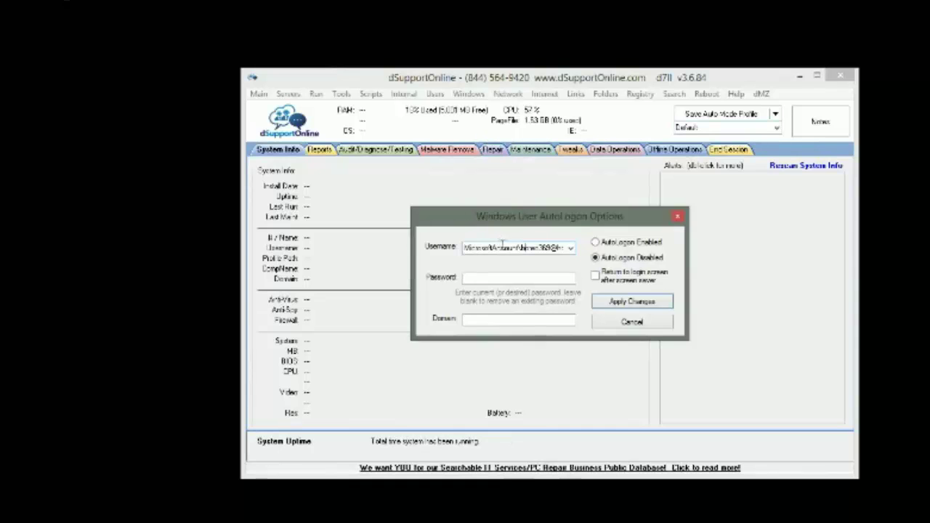
- Cut the 'MicrosoftAccount\' prefix out of the autologon Username field
drag(522, 247, 454, 245)
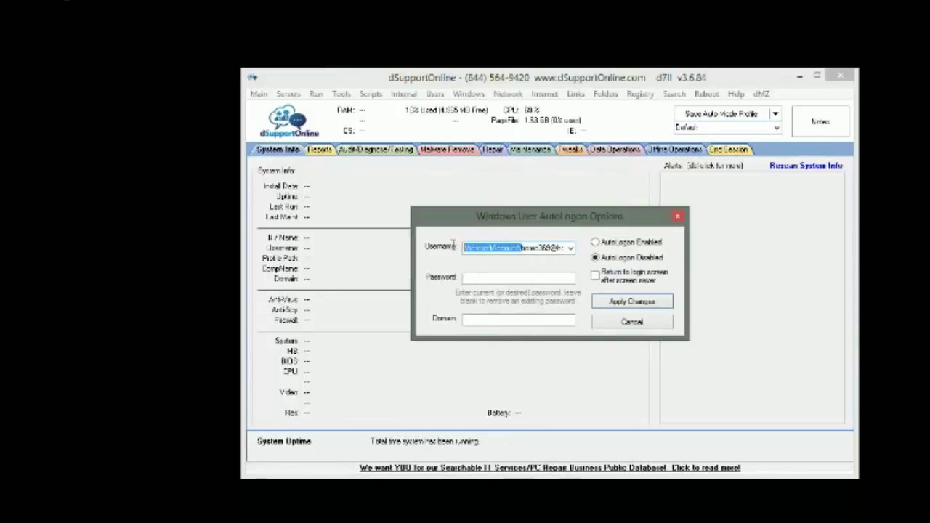
click(528, 251)
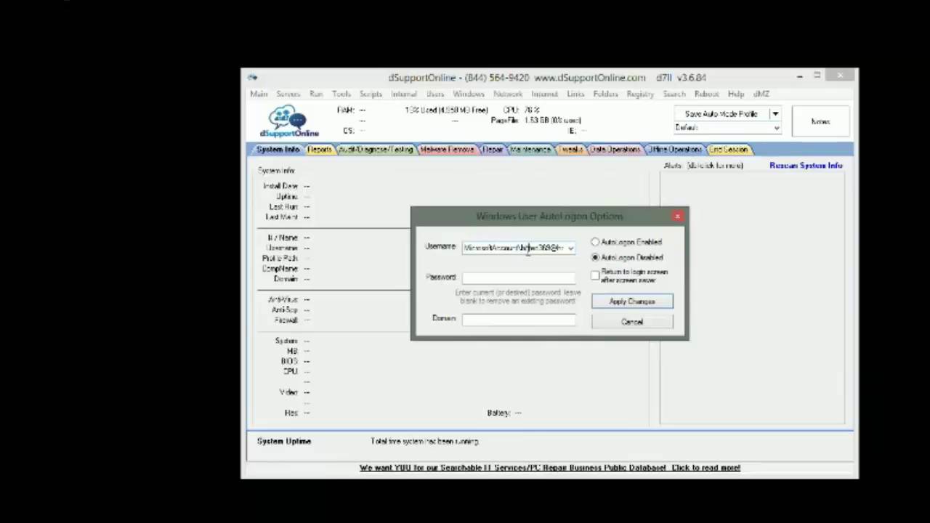
drag(528, 251, 602, 256)
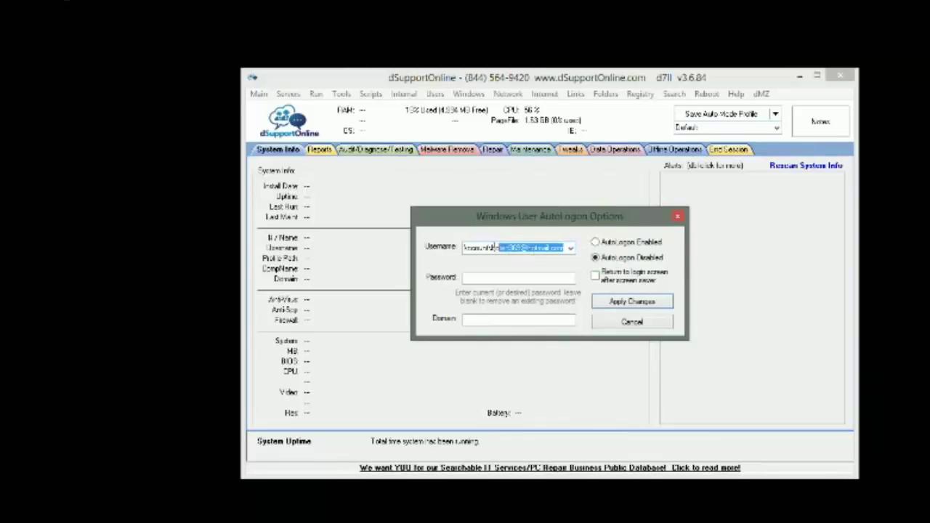
drag(488, 247, 434, 247)
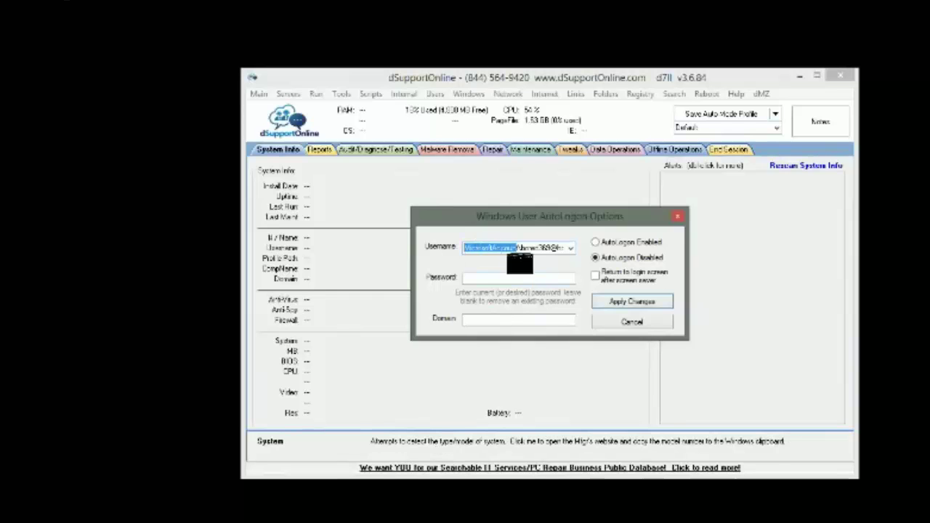
right_click(481, 250)
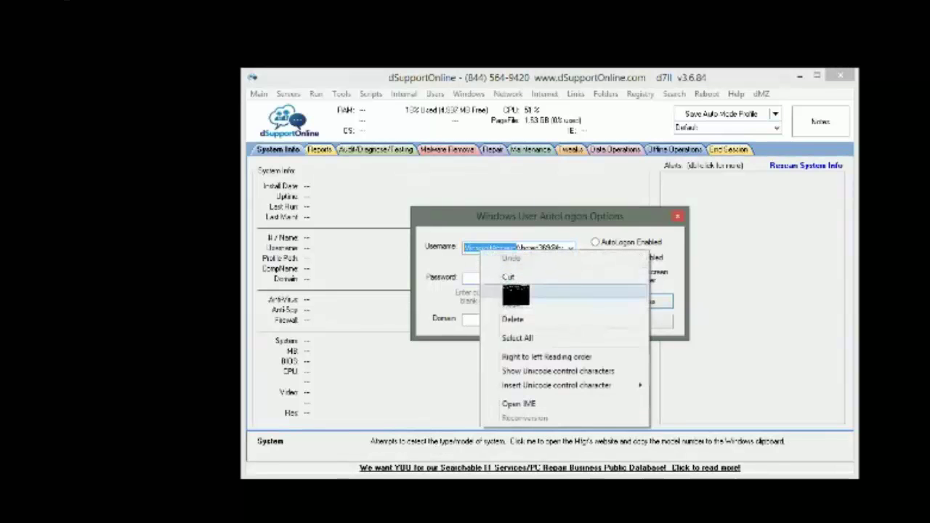
click(502, 276)
- Paste 'MicrosoftAccount\' into the Domain field, leaving only the e-mail as username
right_click(487, 321)
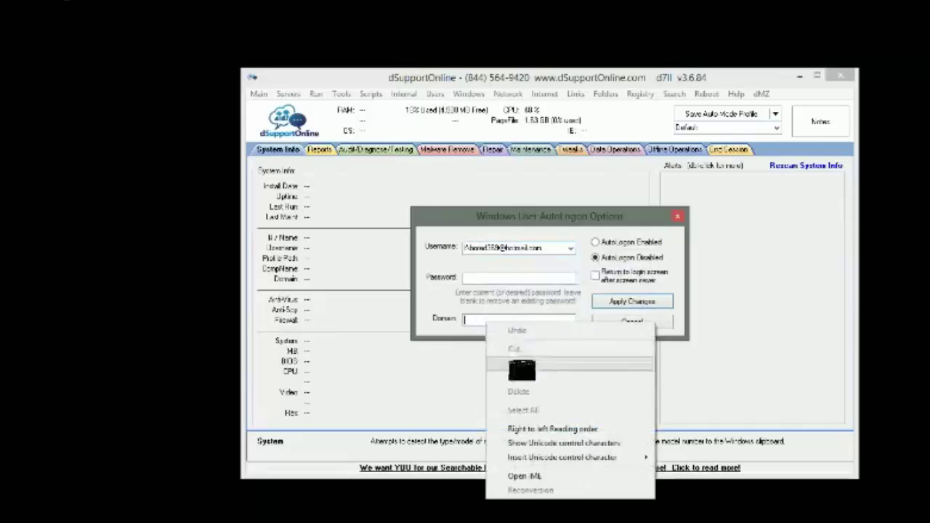
click(517, 377)
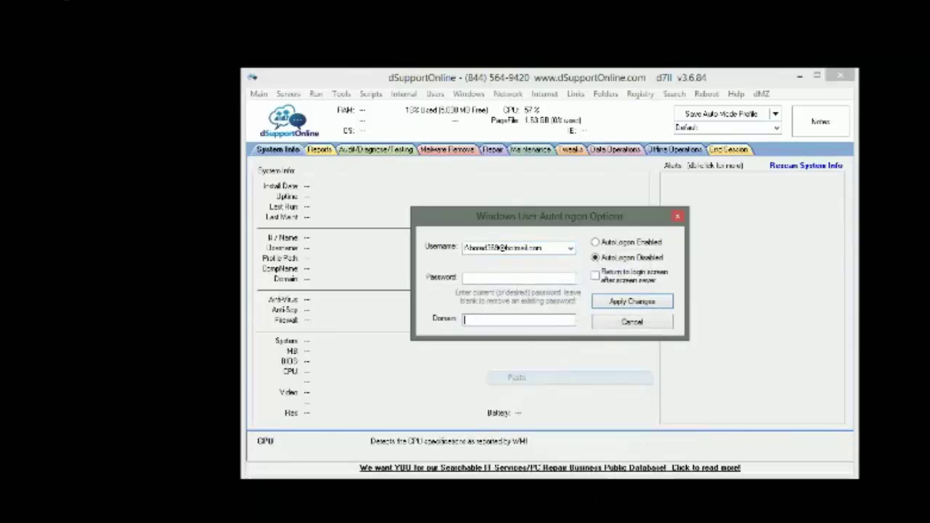
right_click(487, 321)
click(513, 372)
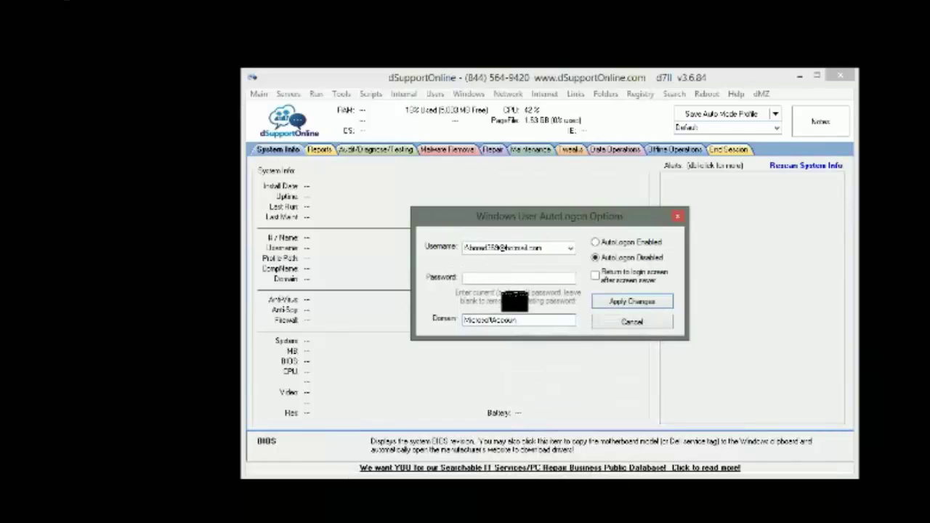
click(466, 248)
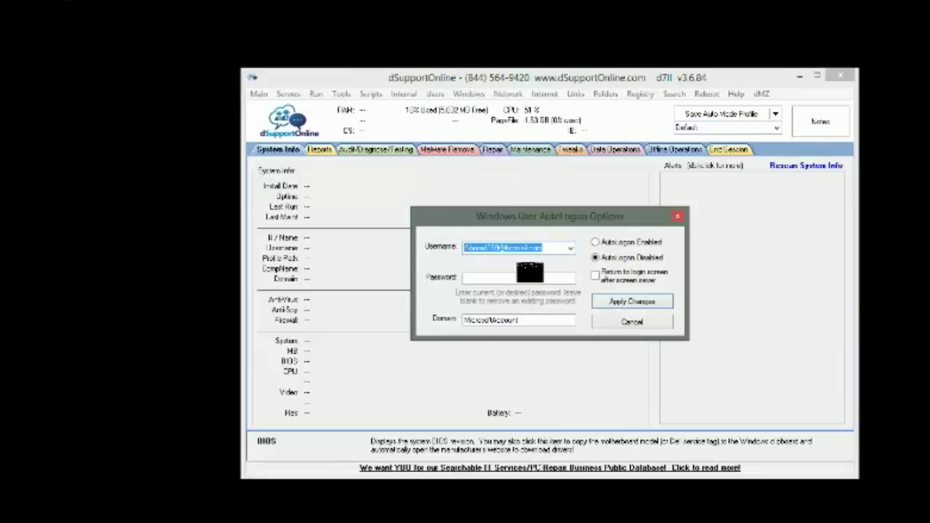
click(554, 279)
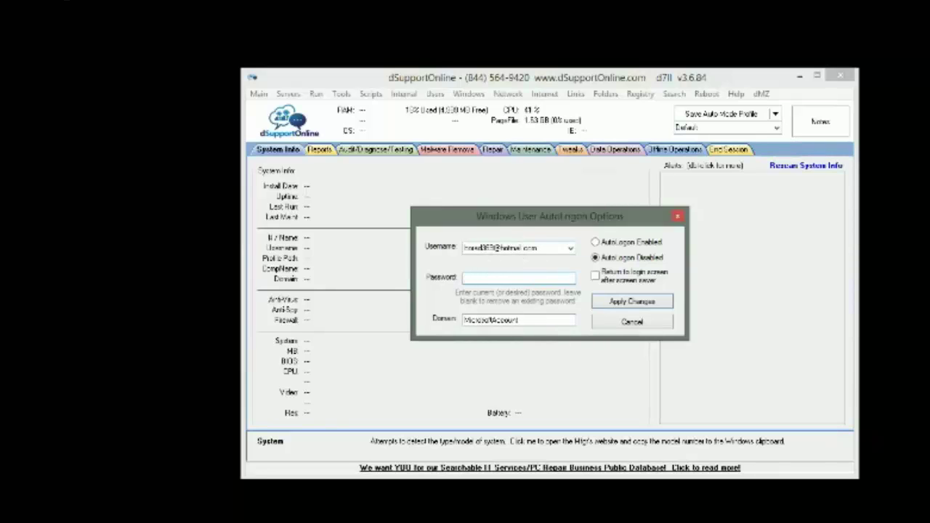
- Enter the account password in the AutoLogon Password field
click(481, 251)
click(482, 251)
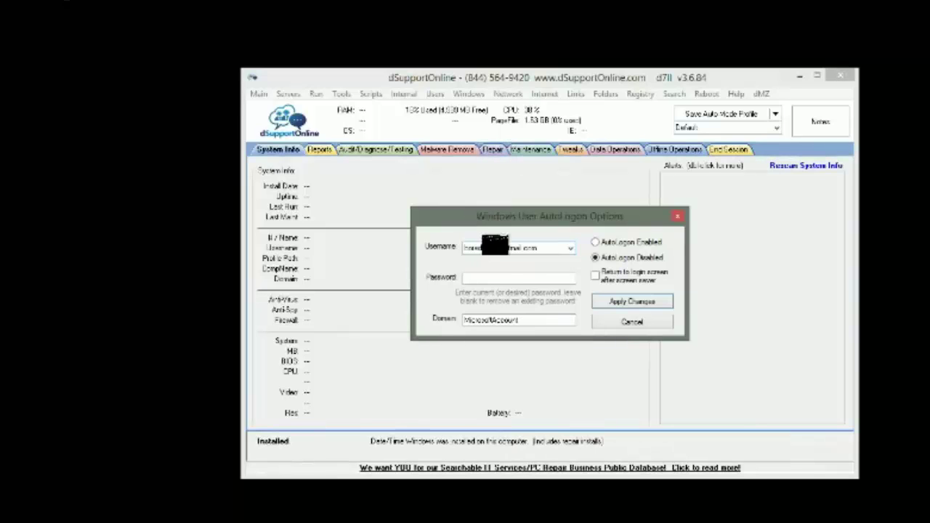
click(485, 279)
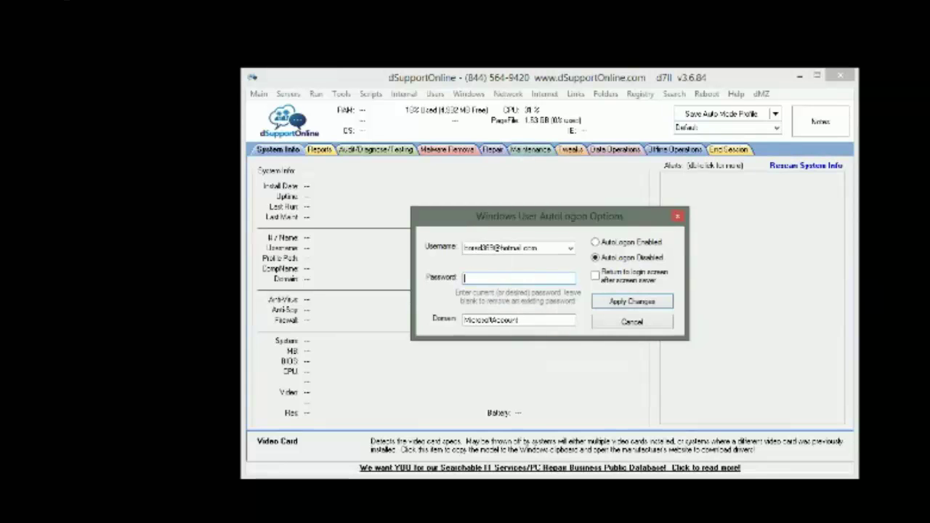
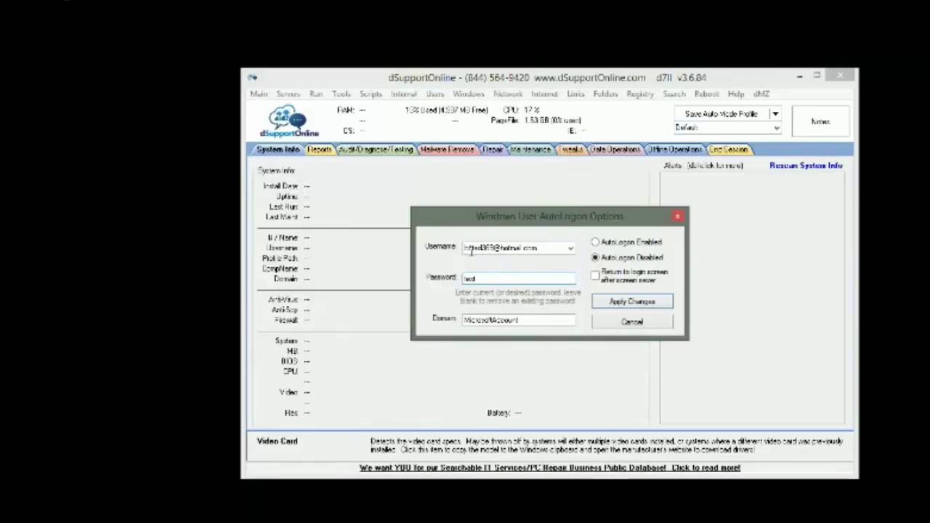
- Cancel the AutoLogon Options dialog without applying, returning to System Info
key(shift+Tab)
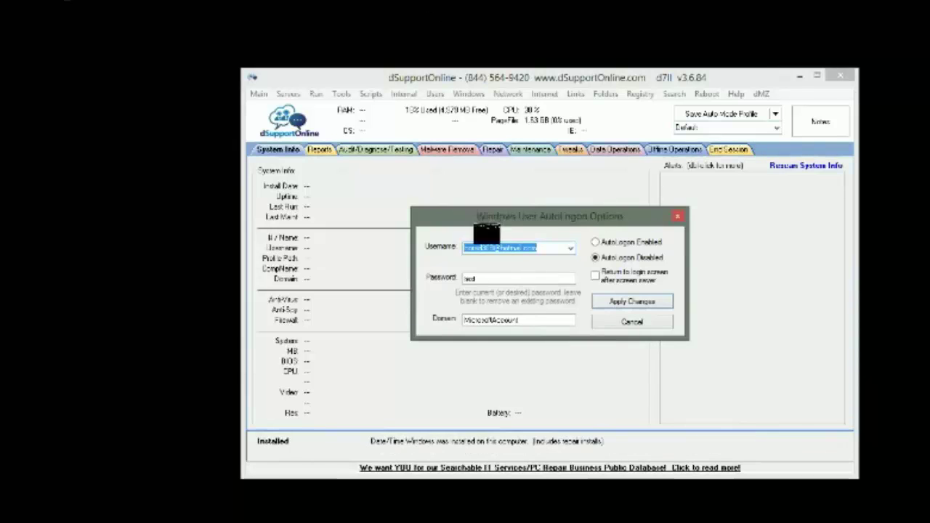
click(492, 280)
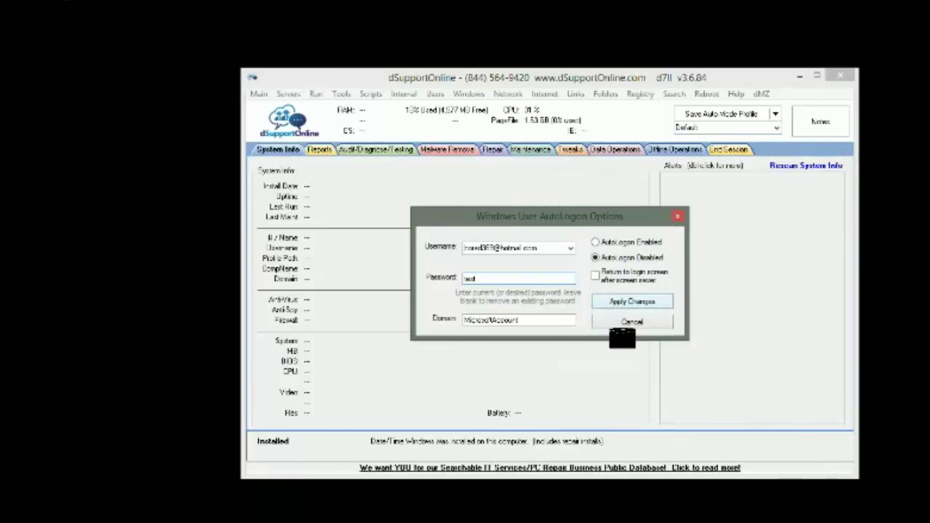
click(633, 322)
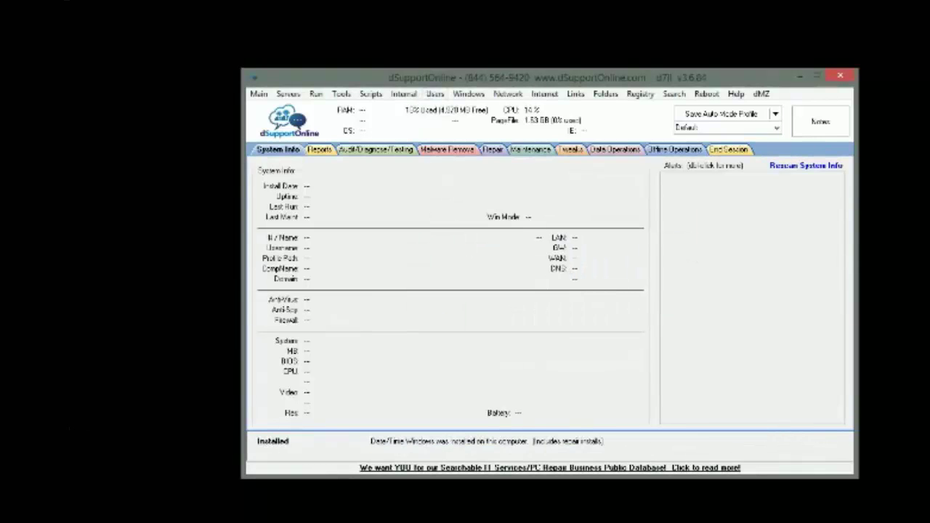
- Launch a Command Prompt from d7II's Run menu and center its window
key(super+x)
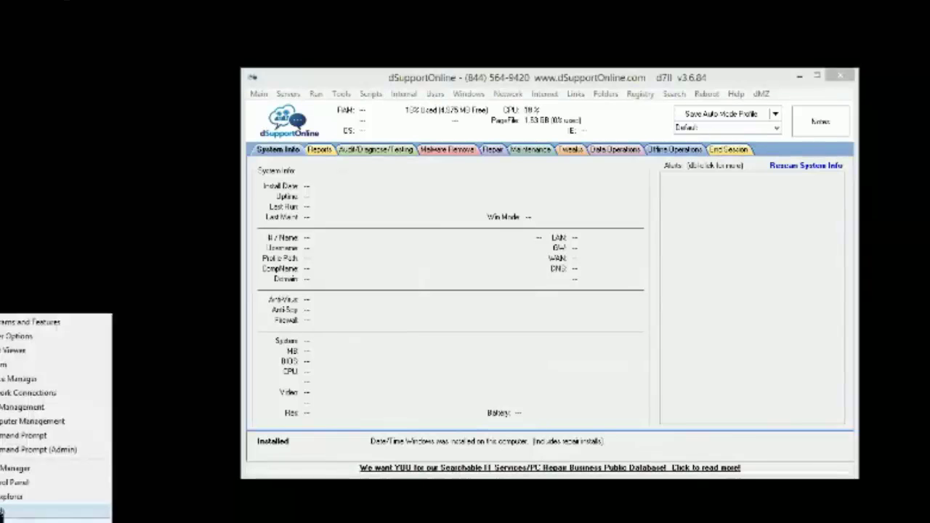
key(Escape)
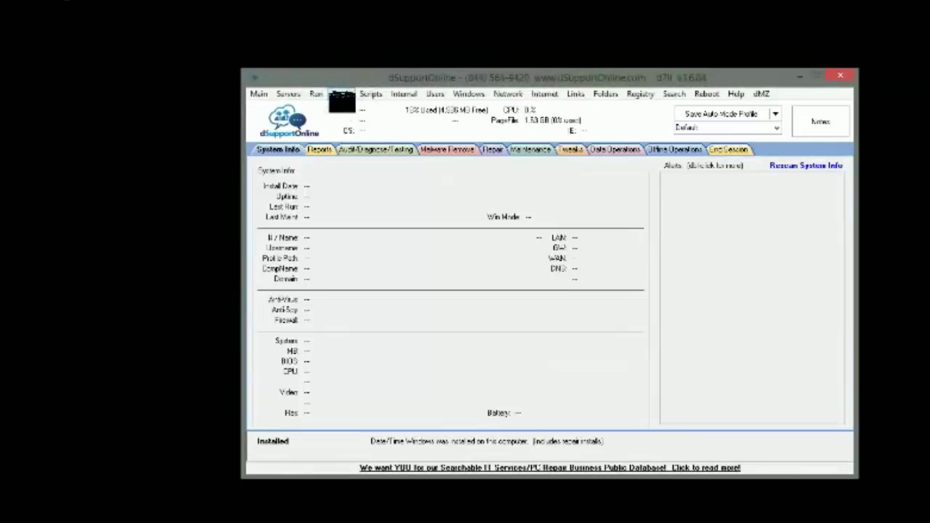
click(340, 94)
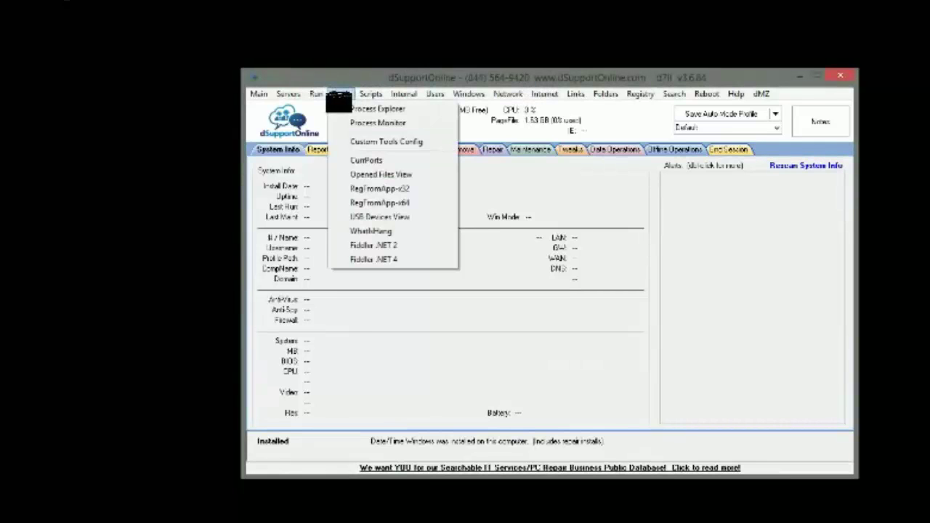
mouse_move(316, 93)
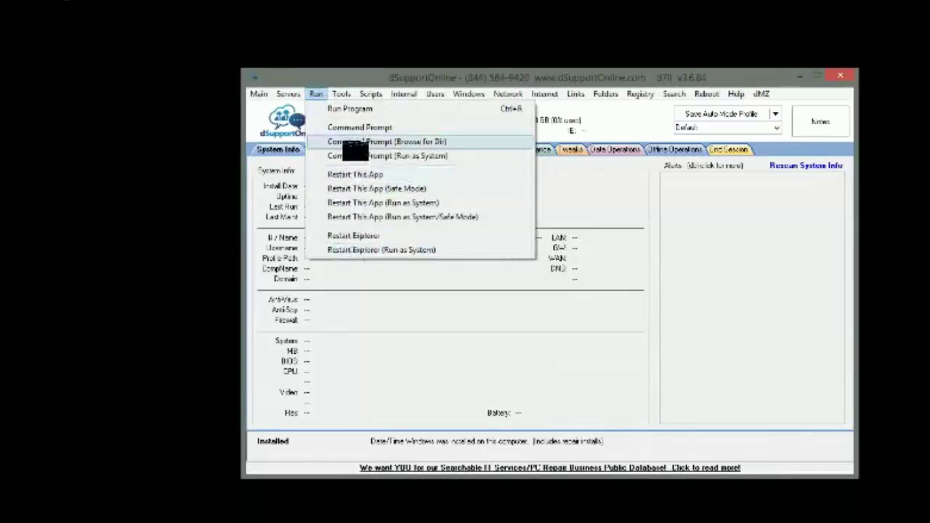
click(355, 127)
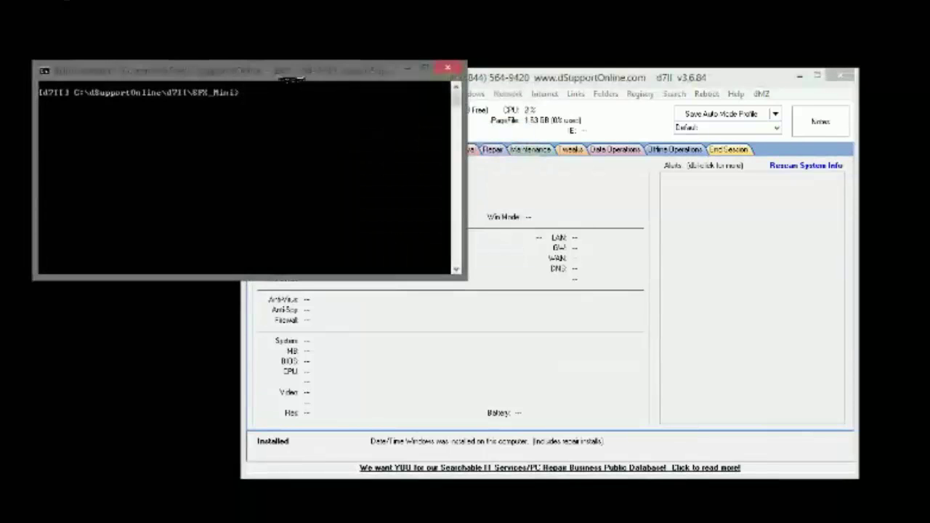
drag(277, 70, 534, 185)
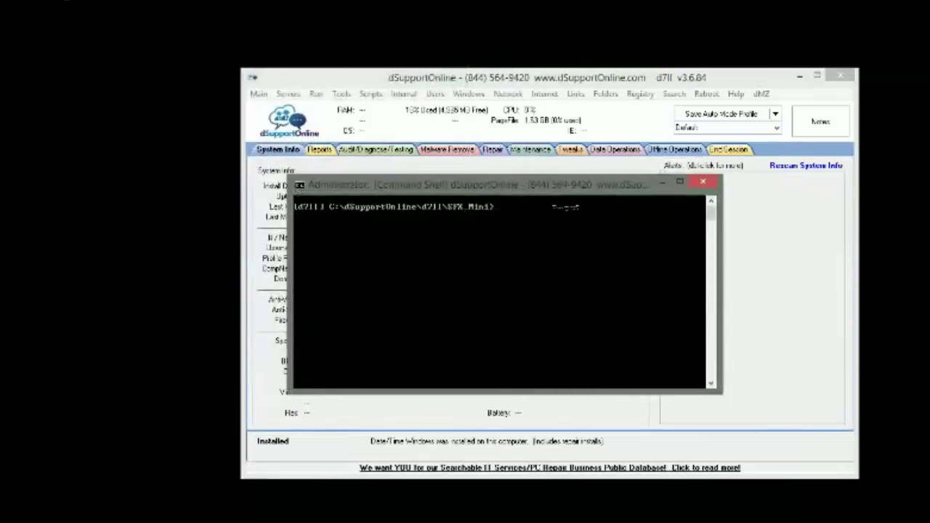
- Run 'net user' to list the local user accounts
text(netuser)
key(Return)
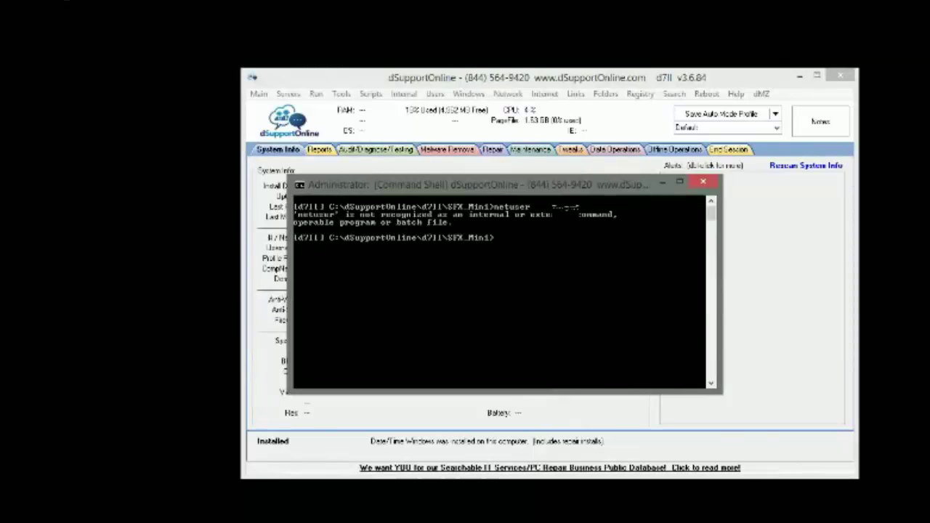
text(net user)
key(Return)
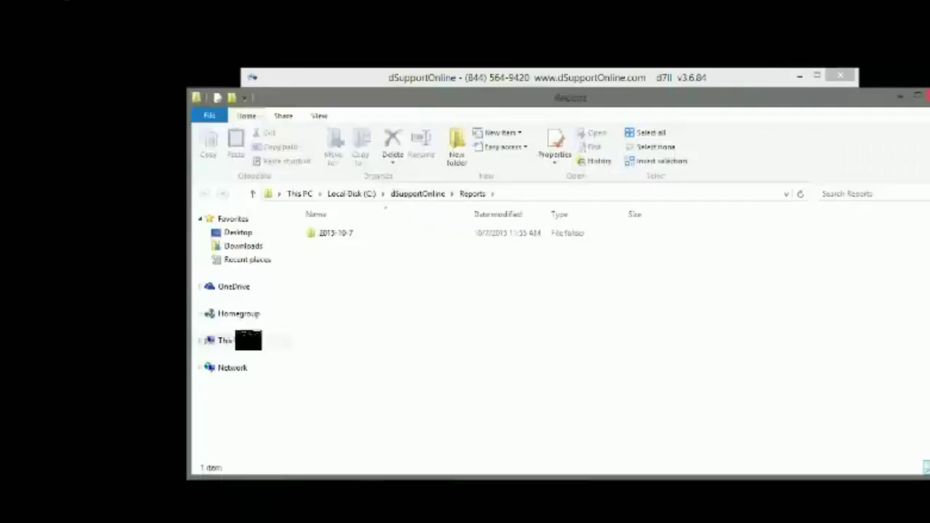
- Browse This PC > Local Disk (C:) > Users to check the profile folder, then close Explorer
click(225, 340)
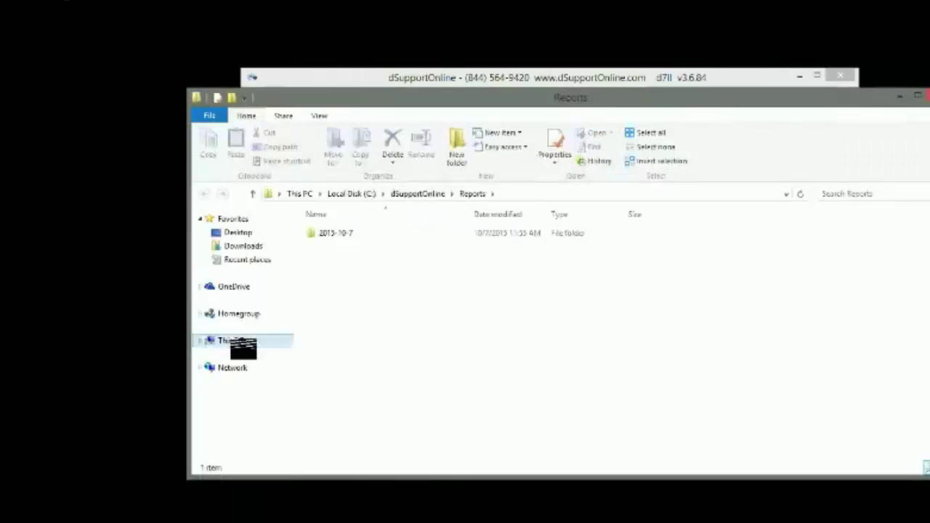
click(326, 332)
double_click(326, 332)
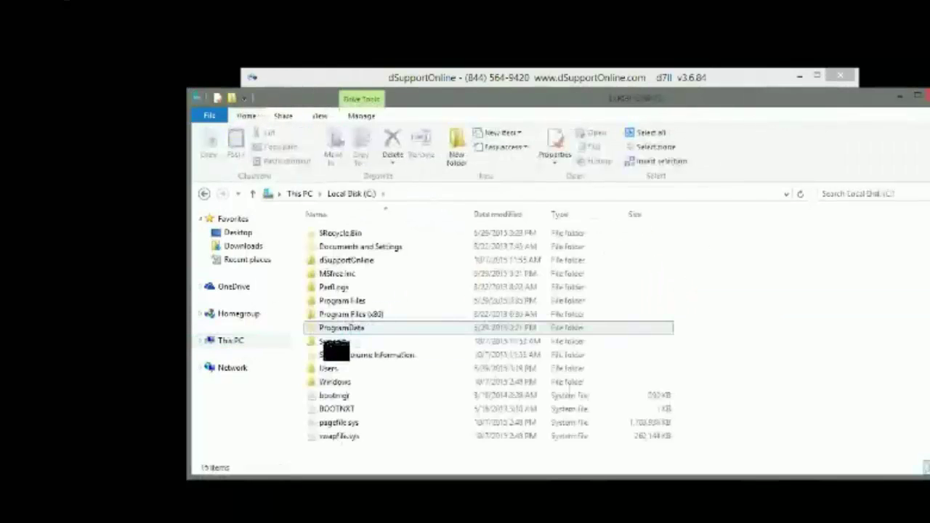
double_click(331, 368)
click(324, 247)
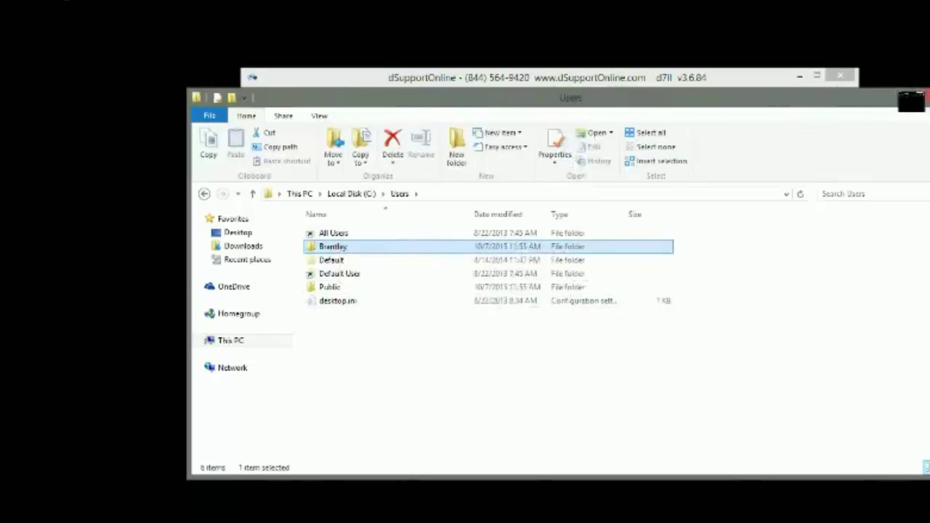
click(914, 98)
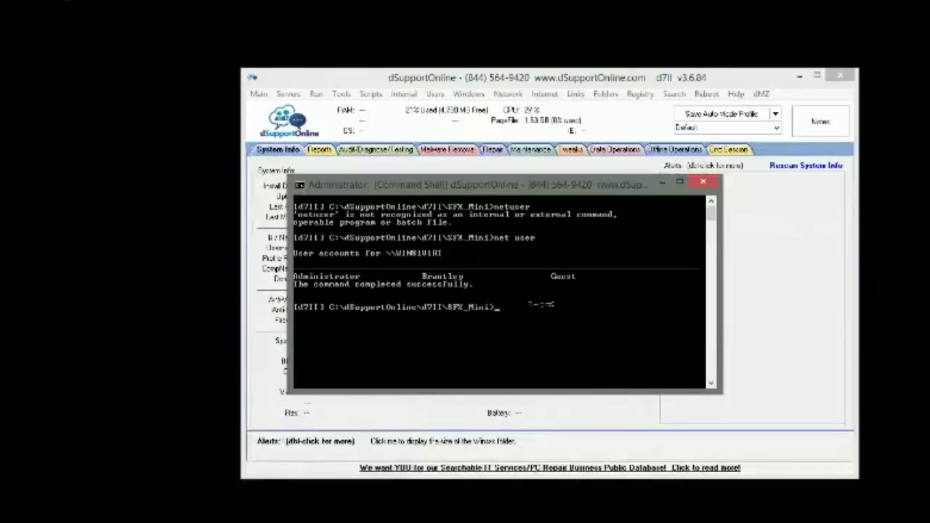
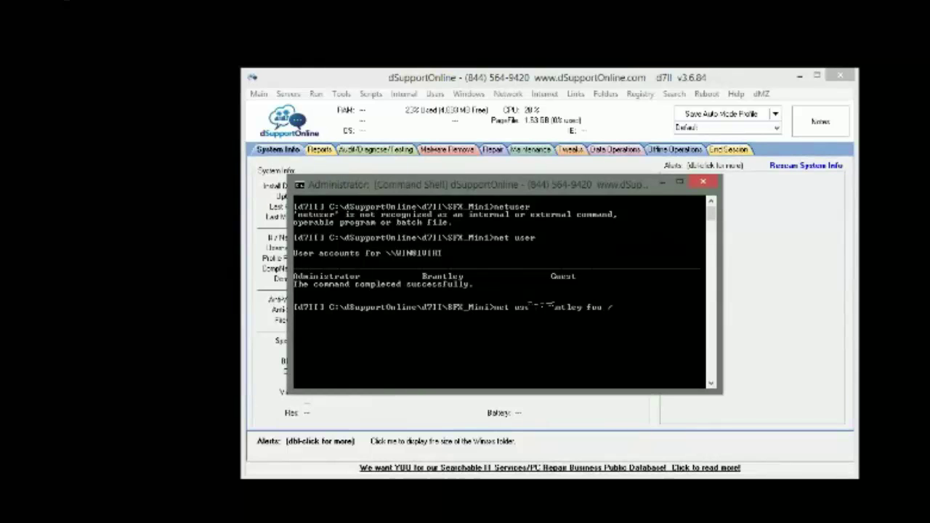
- Run the net user query with /domain, which fails with error 1355, then close the shell
key(Return)
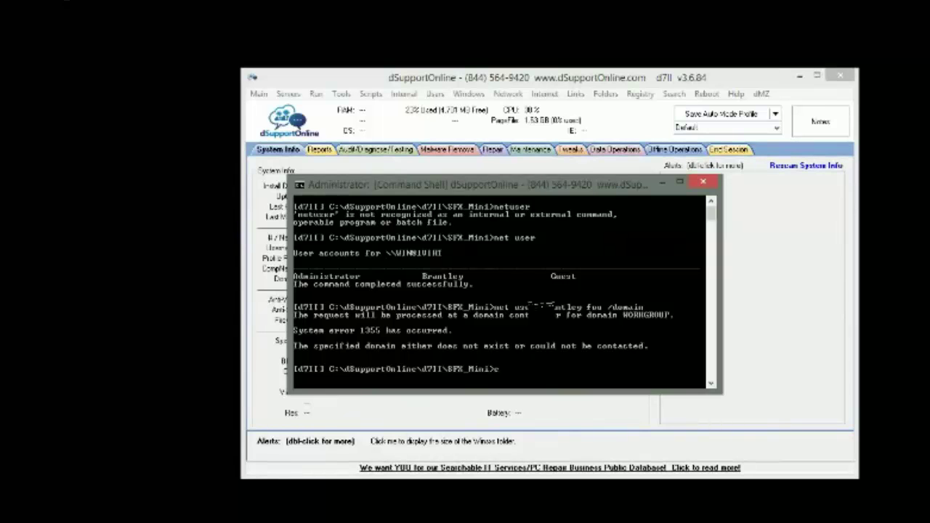
key(alt+F4)
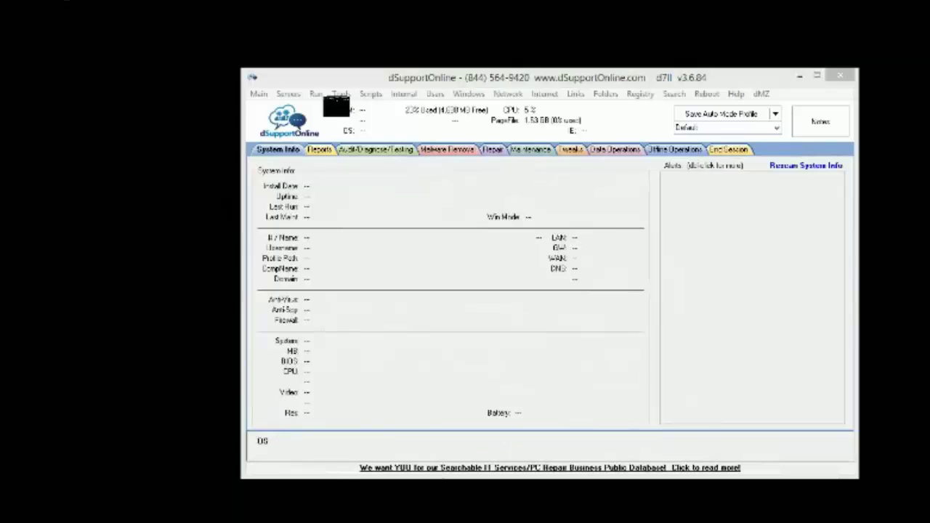
- Show the Run menu and dismiss it without launching anything
click(316, 94)
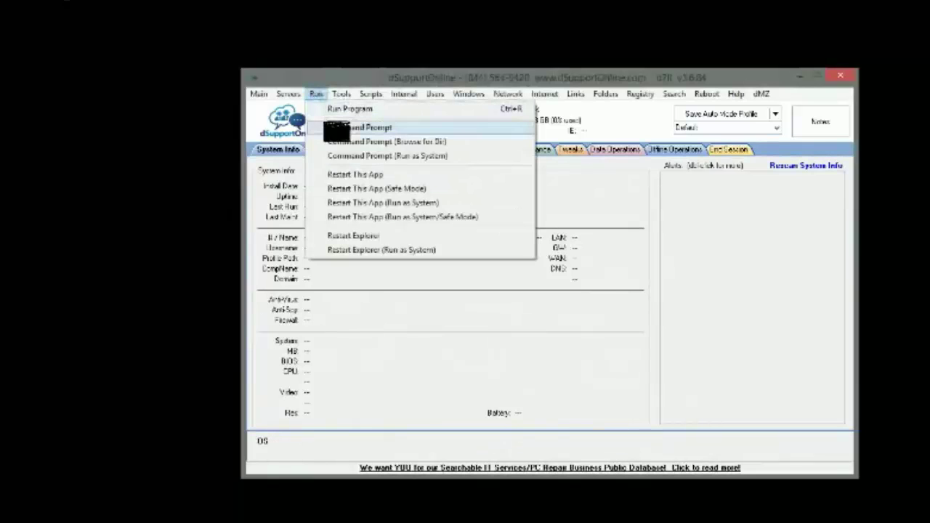
click(371, 94)
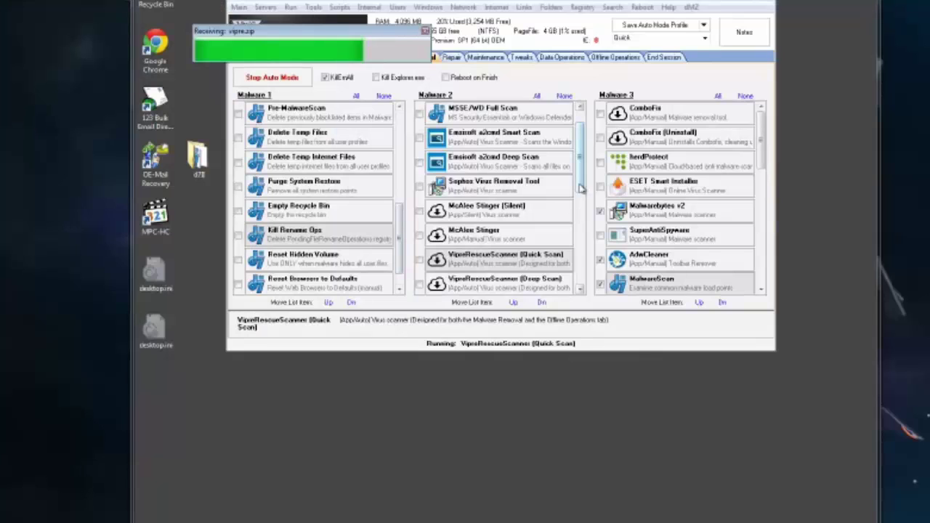
scroll(581, 208, down, 1)
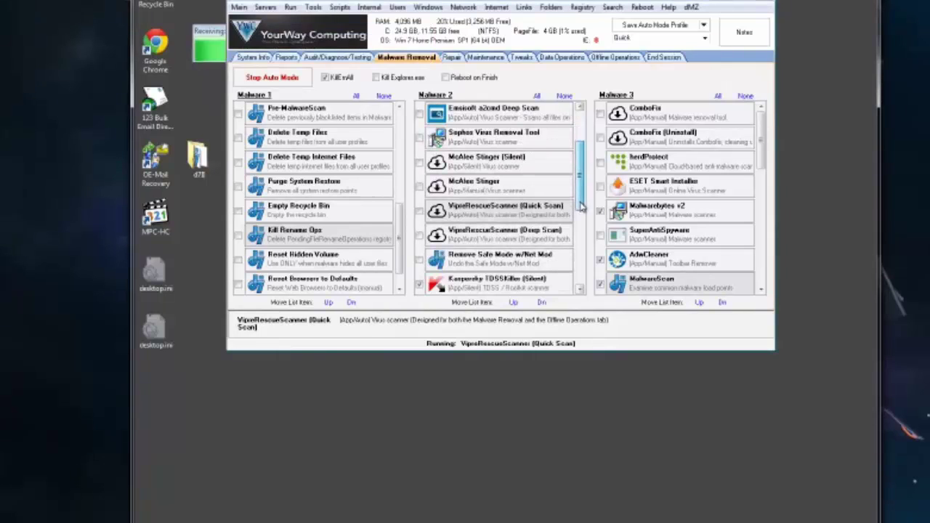
drag(582, 207, 581, 246)
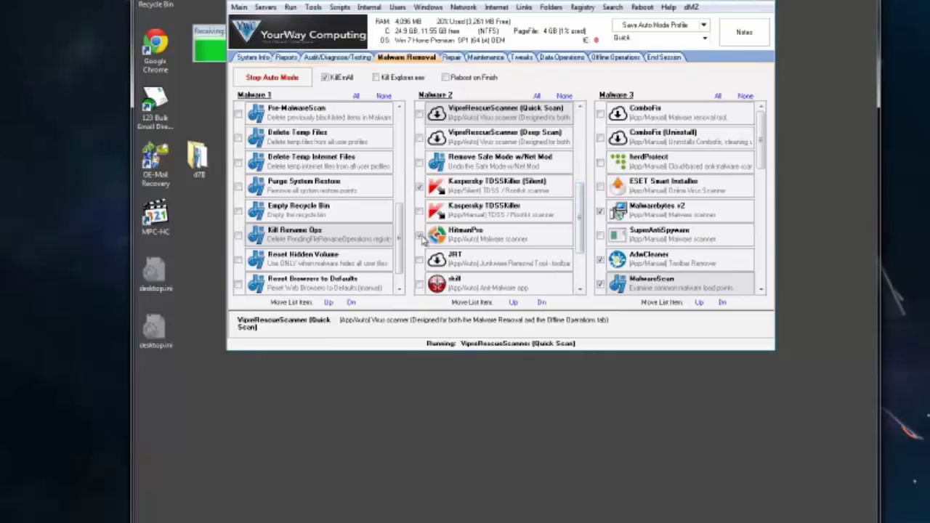
drag(582, 238, 590, 166)
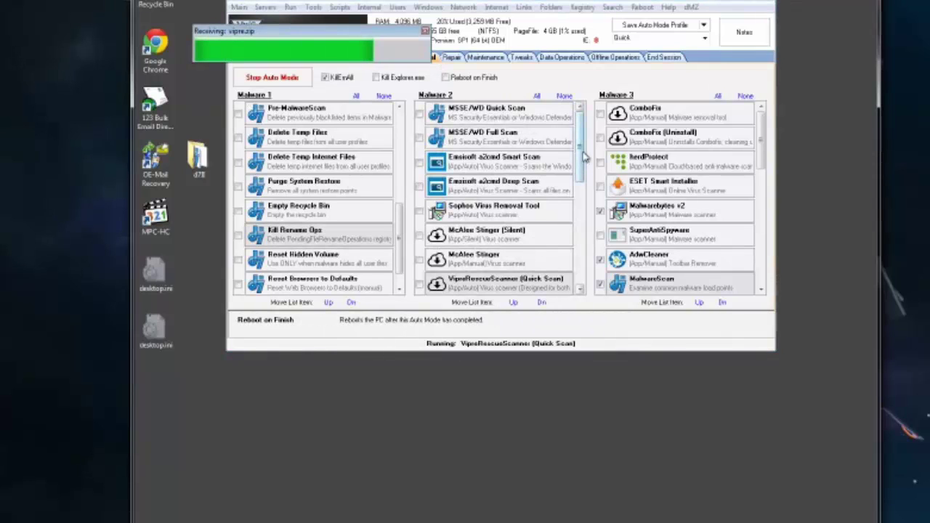
drag(582, 154, 582, 177)
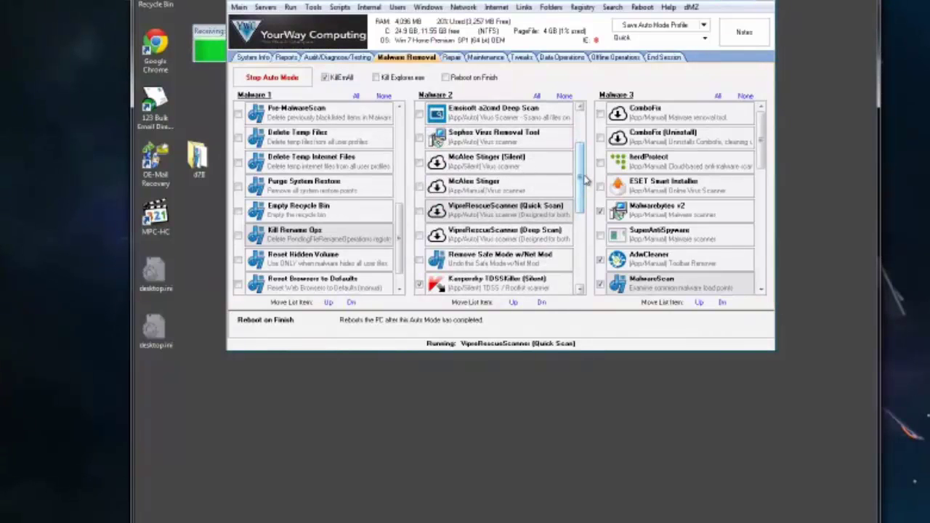
click(209, 32)
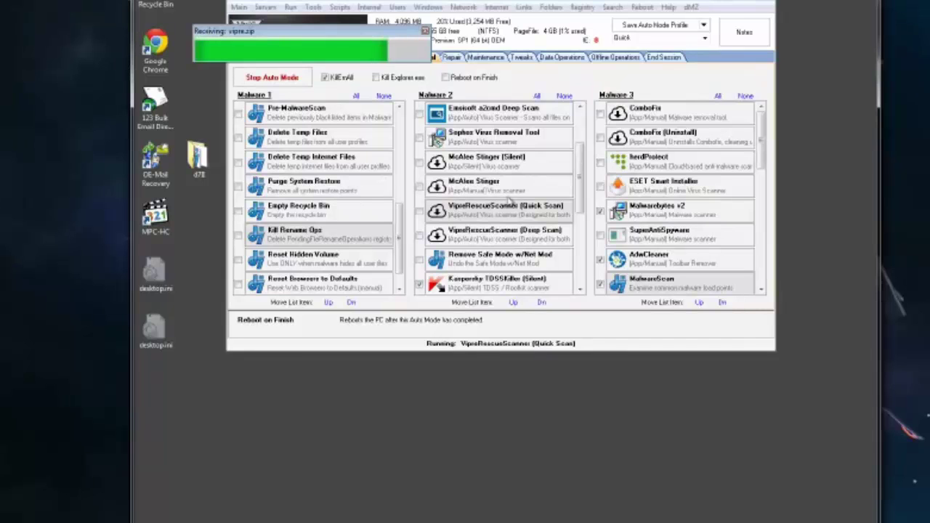
drag(580, 196, 586, 217)
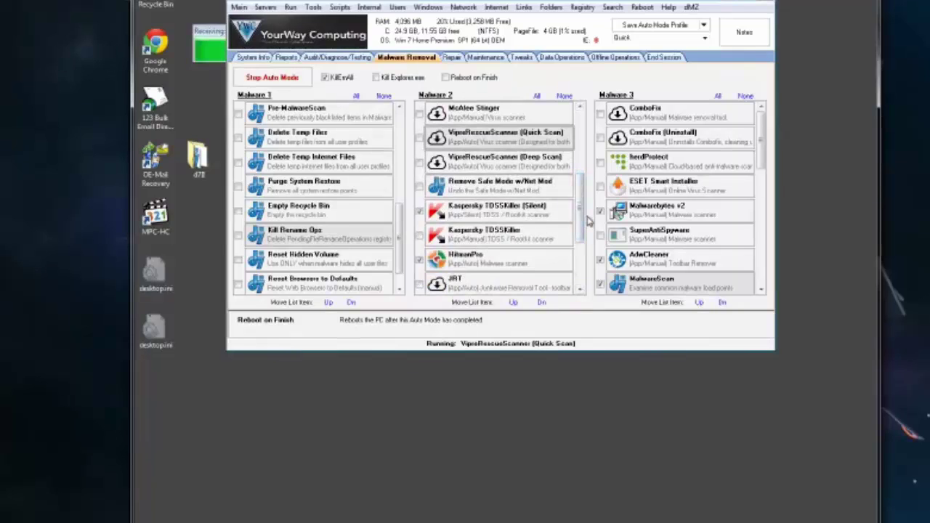
click(210, 34)
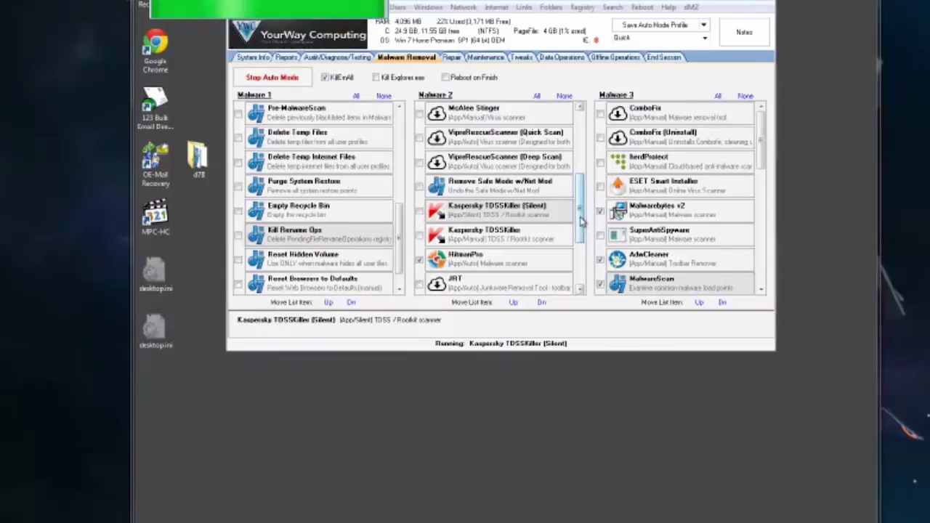
- Nudge the window slightly while TDSSKiller finishes and the HitmanPro scan starts
drag(581, 222, 584, 234)
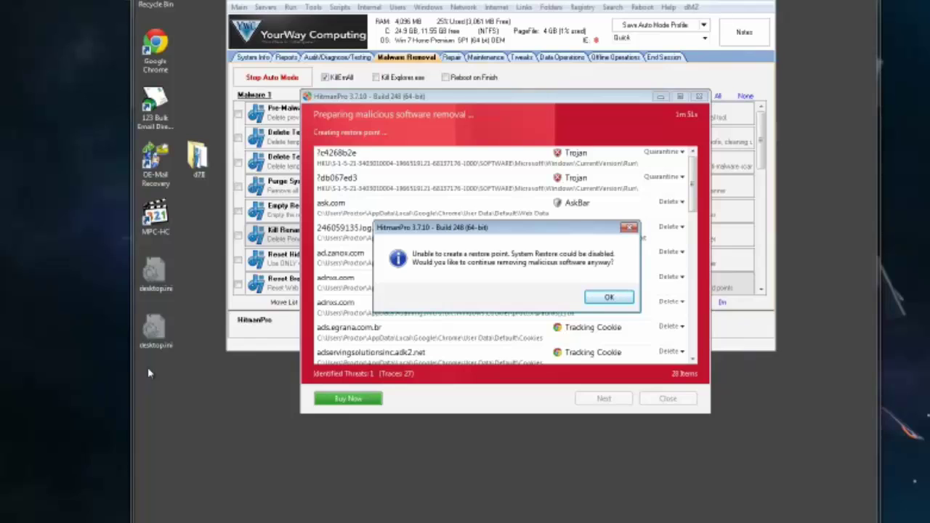
- Continue HitmanPro removal without a restore point, close the results, and decline restarting
click(612, 298)
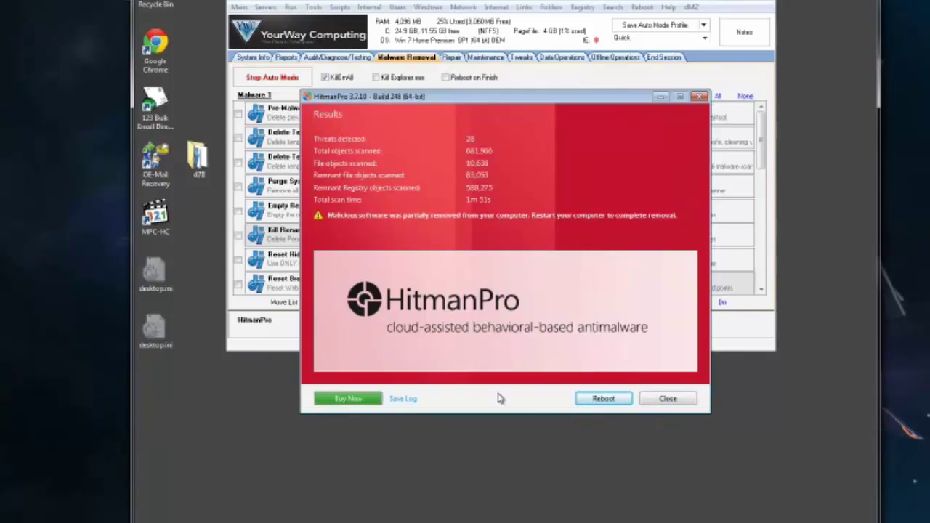
click(667, 402)
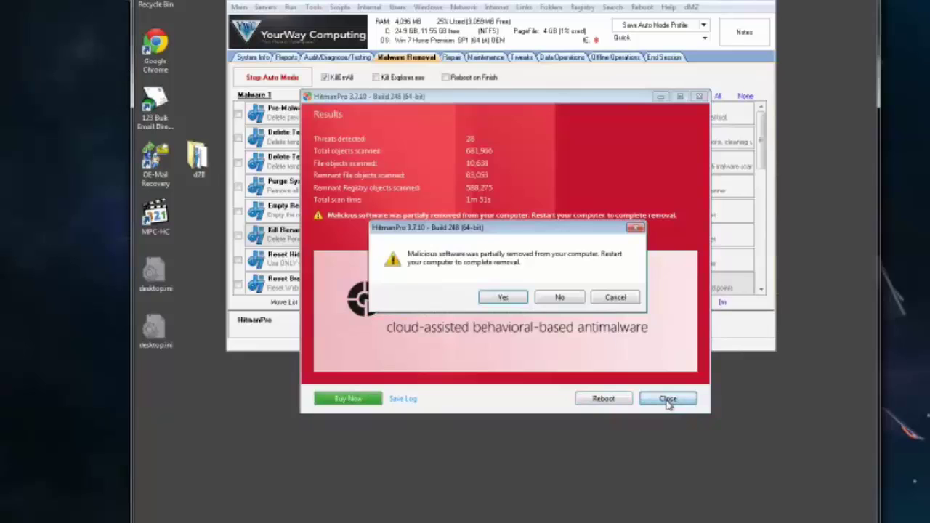
click(560, 297)
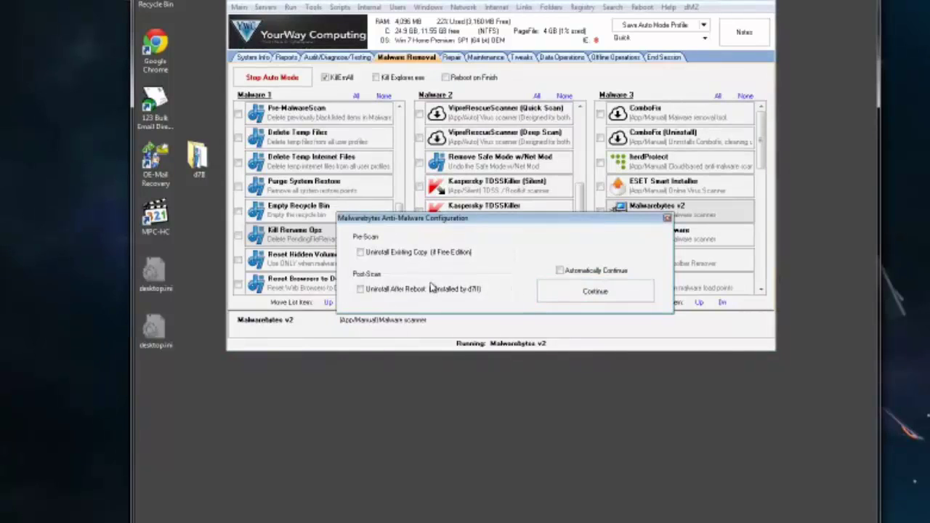
- Accept the Malwarebytes configuration with the uninstall options left unchecked
click(593, 291)
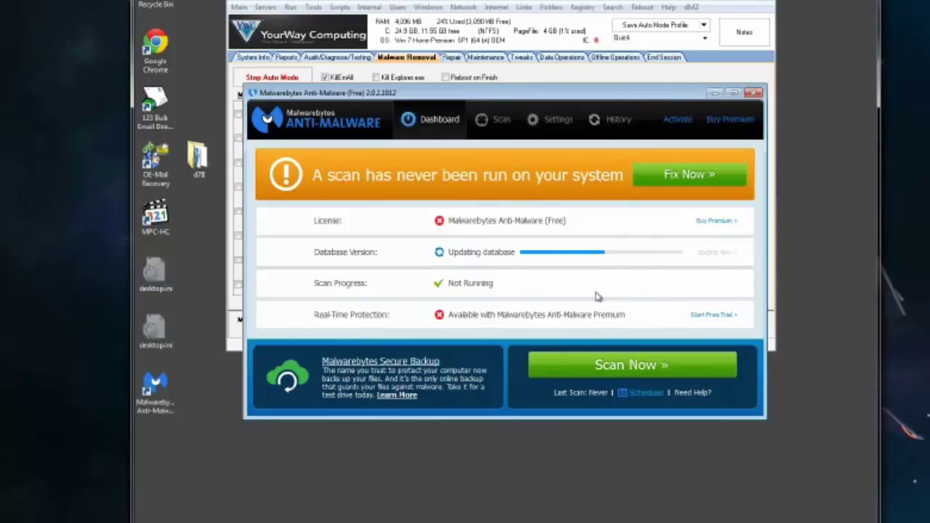
- Shift the Malwarebytes window down and back up, then accept installing the new version
drag(457, 97, 416, 193)
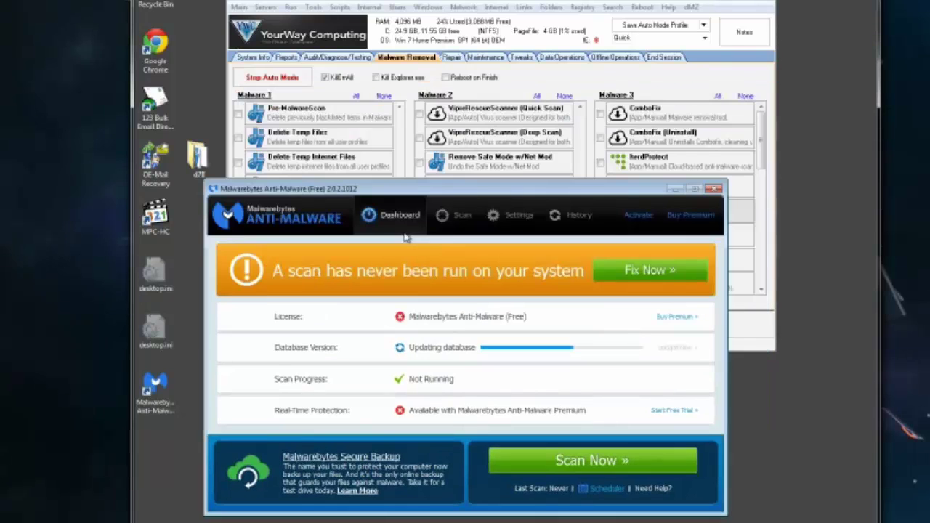
drag(406, 238, 406, 113)
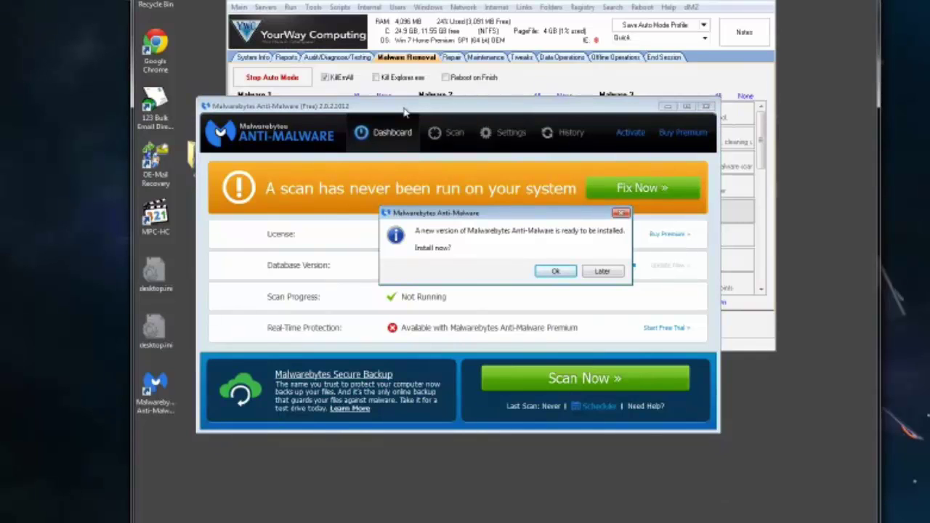
click(554, 272)
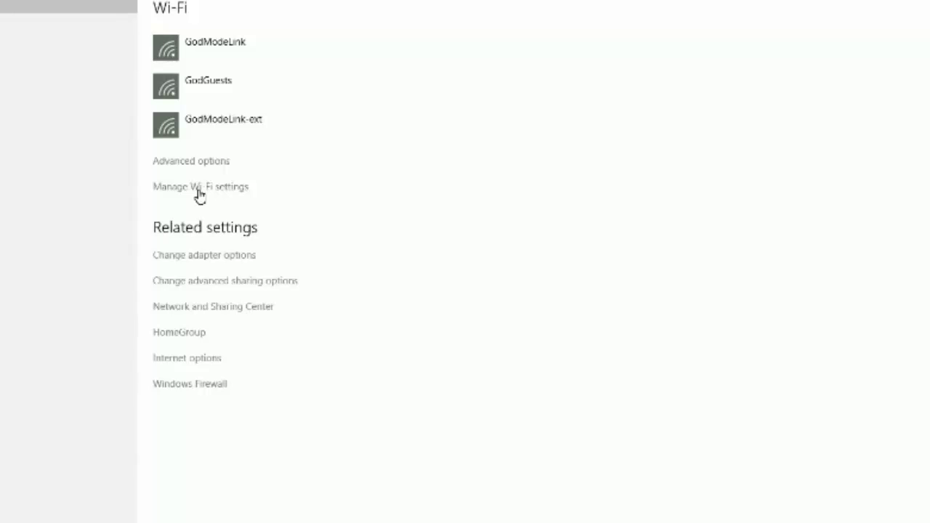
- Turn off connecting to suggested open hotspots and to networks shared by contacts
click(200, 195)
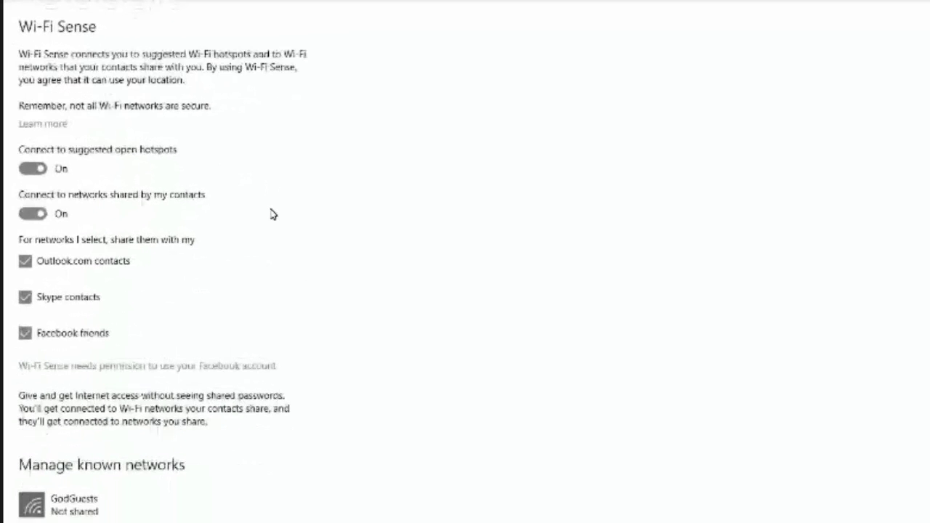
click(44, 175)
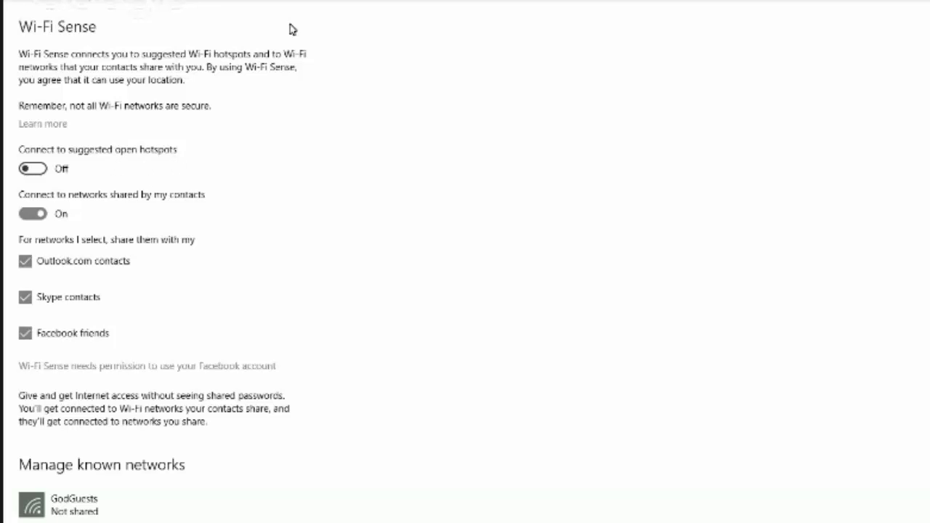
click(36, 215)
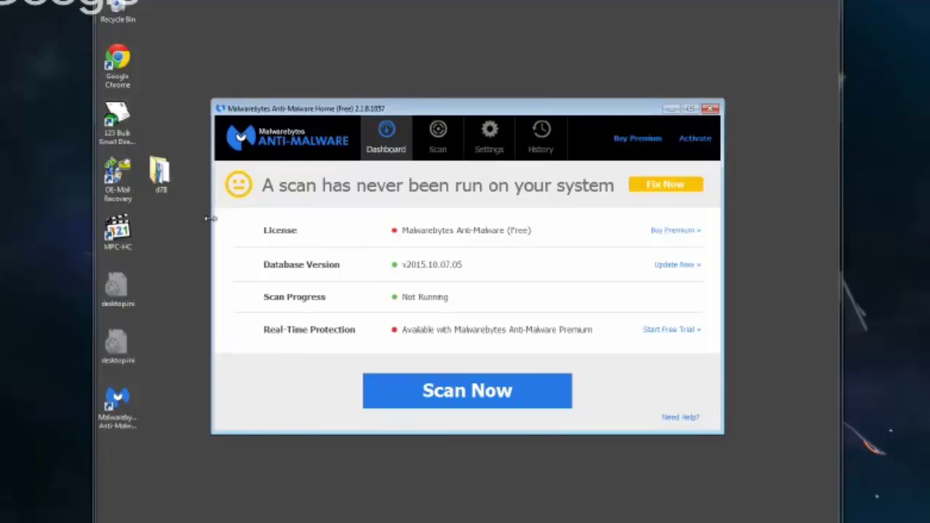
- Run a Malwarebytes Threat Scan until its results list 77 threats
drag(387, 109, 387, 84)
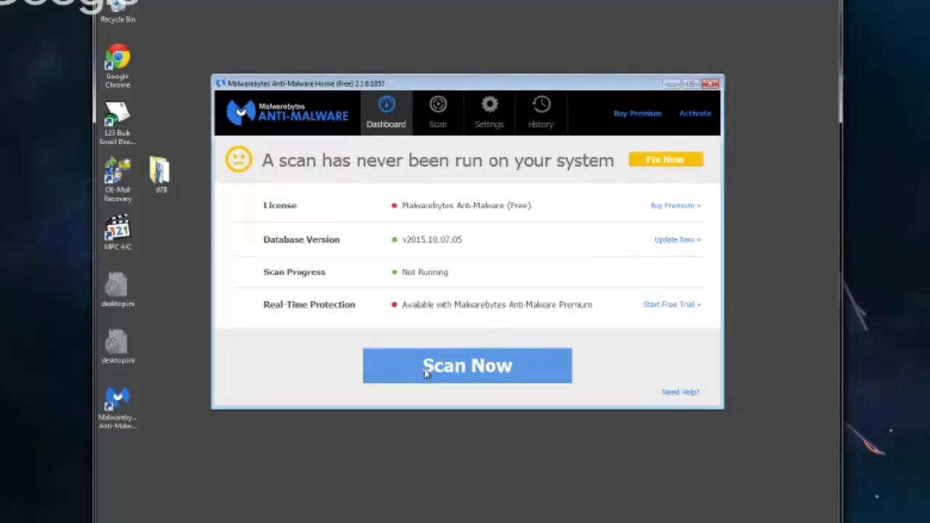
click(426, 372)
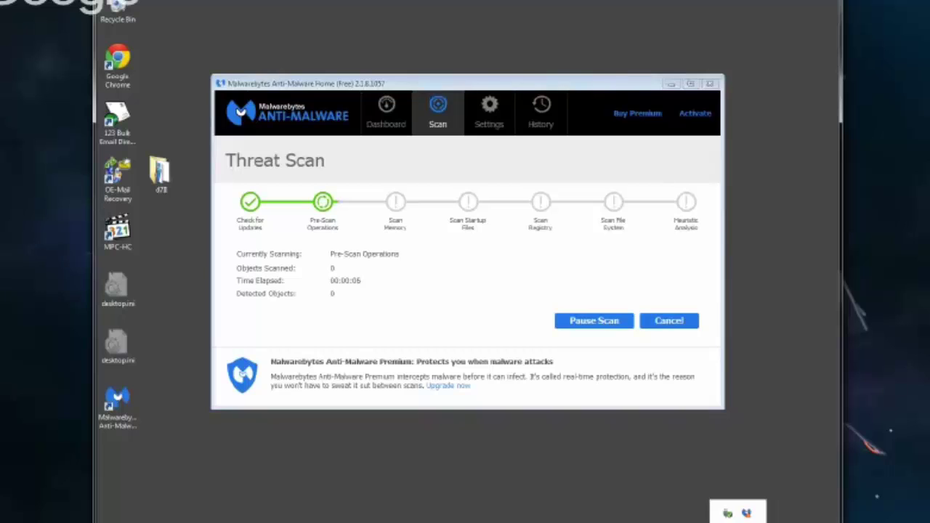
click(443, 339)
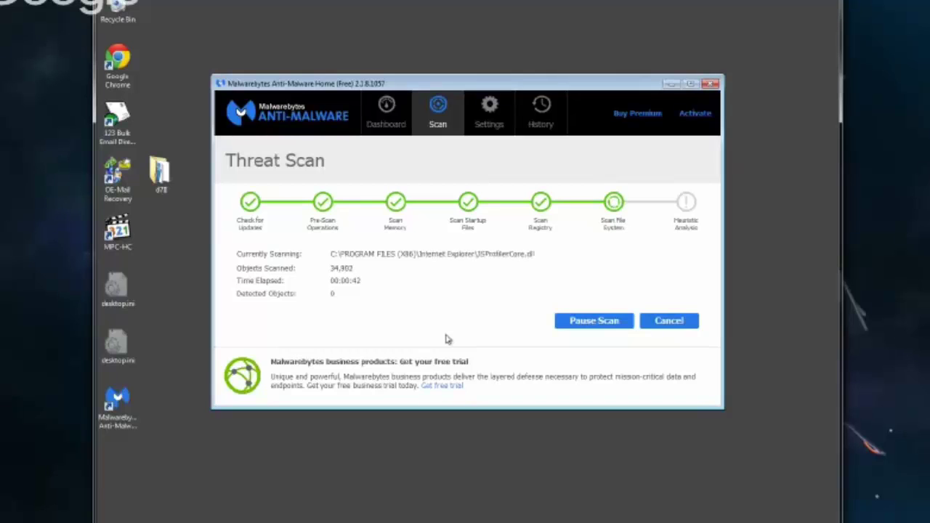
mouse_move(443, 88)
mouse_down()
mouse_move(523, 280)
mouse_move(469, 81)
mouse_move(457, 90)
mouse_up()
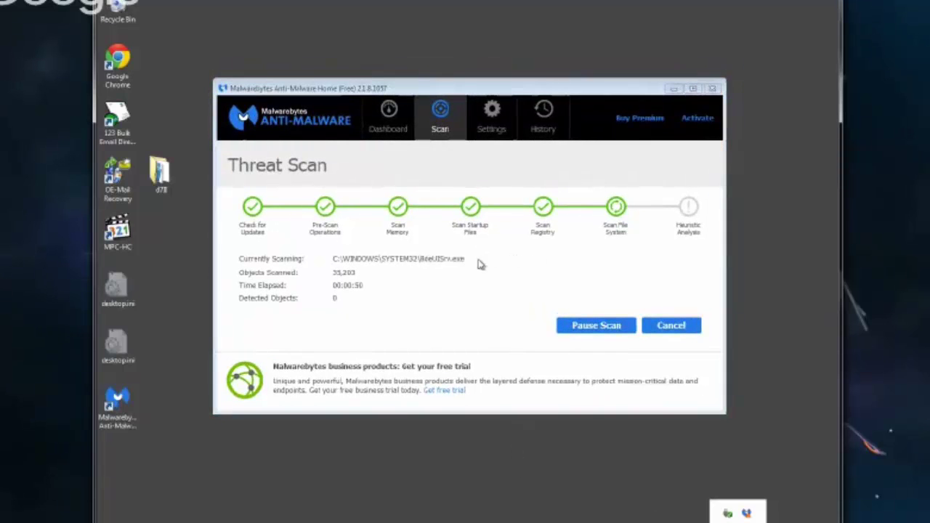
click(377, 88)
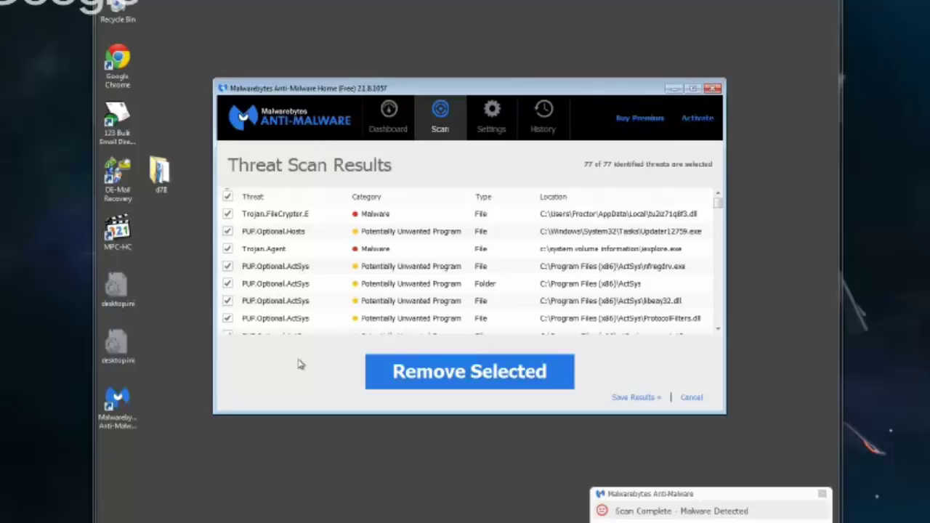
- Quarantine all 77 selected threats with Remove Selected
drag(720, 207, 740, 198)
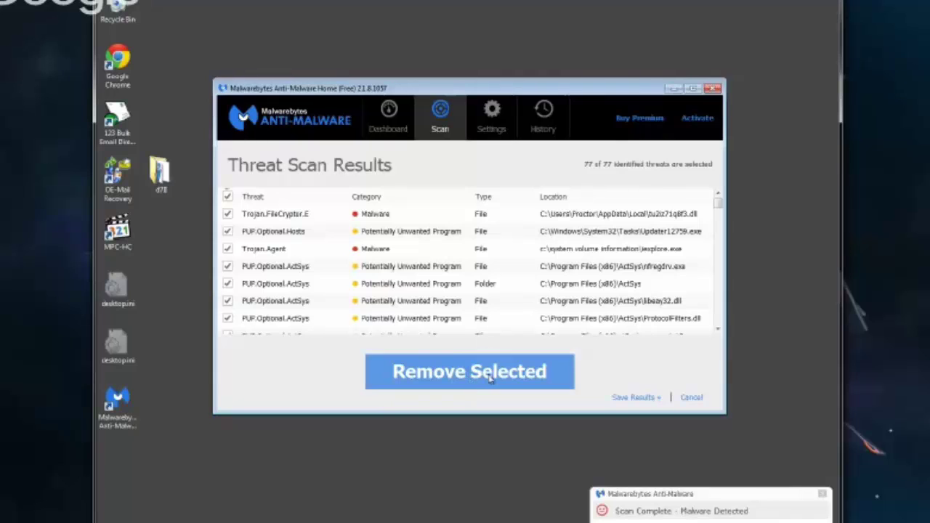
click(489, 378)
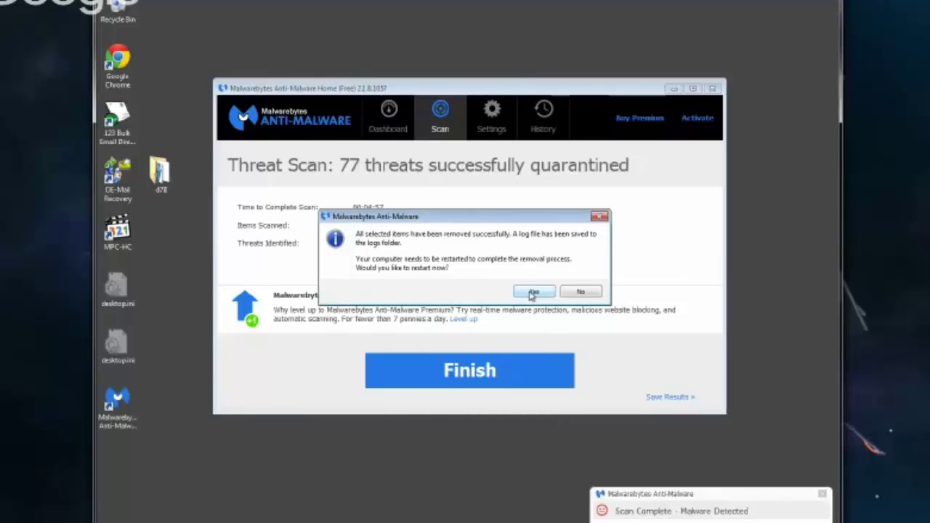
- Move the restart prompt slightly up and agree to reboot the computer now
drag(515, 220, 517, 212)
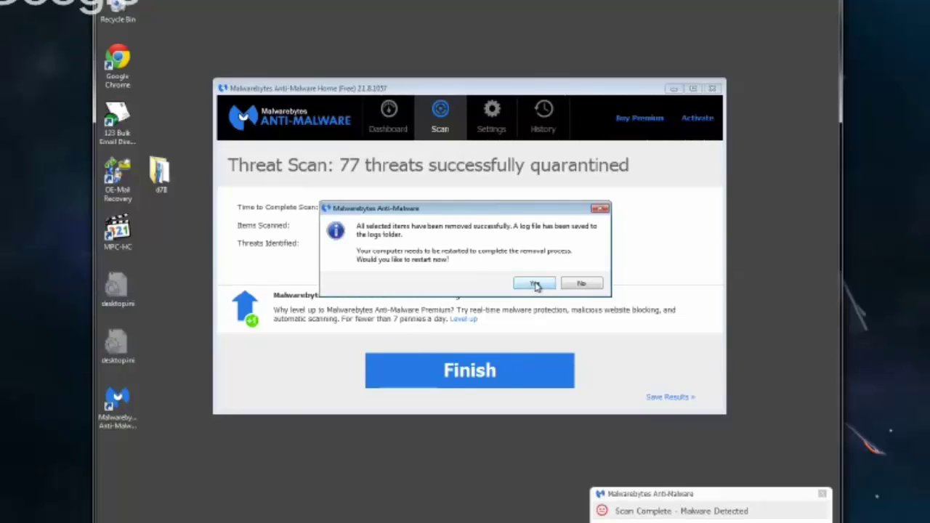
click(536, 284)
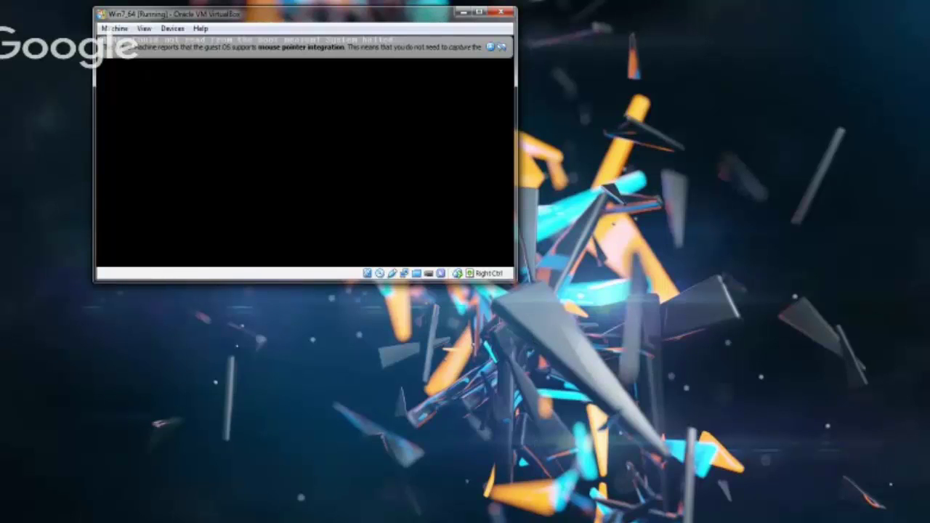
- Dismiss the mouse integration notice, view Win7_64's System settings, and cancel without changes
click(490, 47)
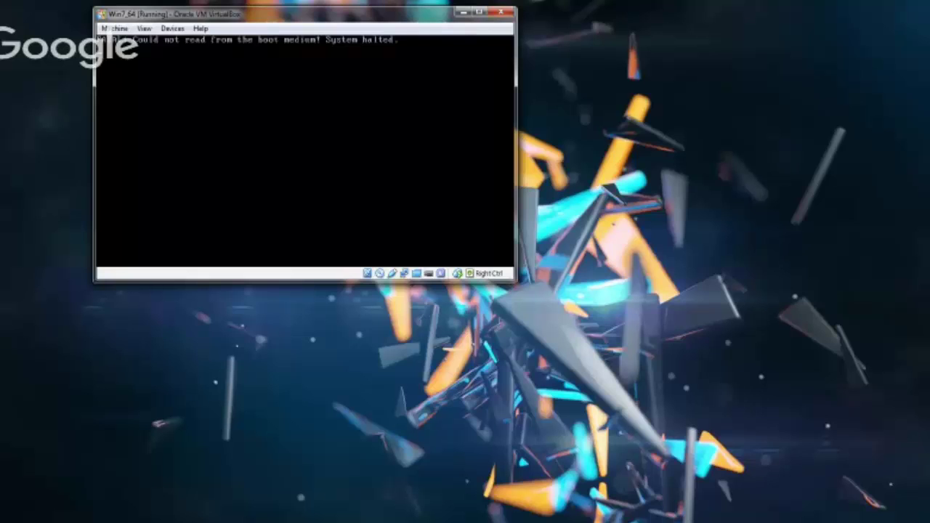
click(172, 28)
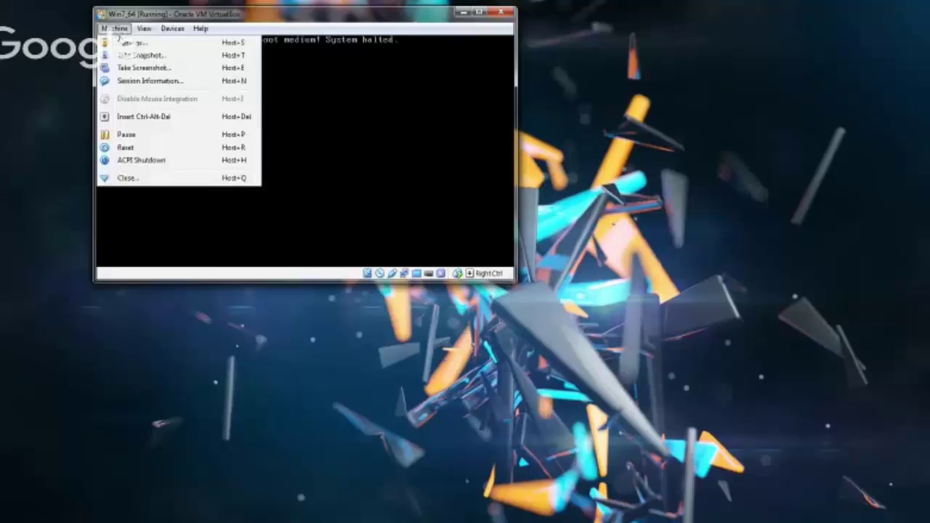
click(128, 43)
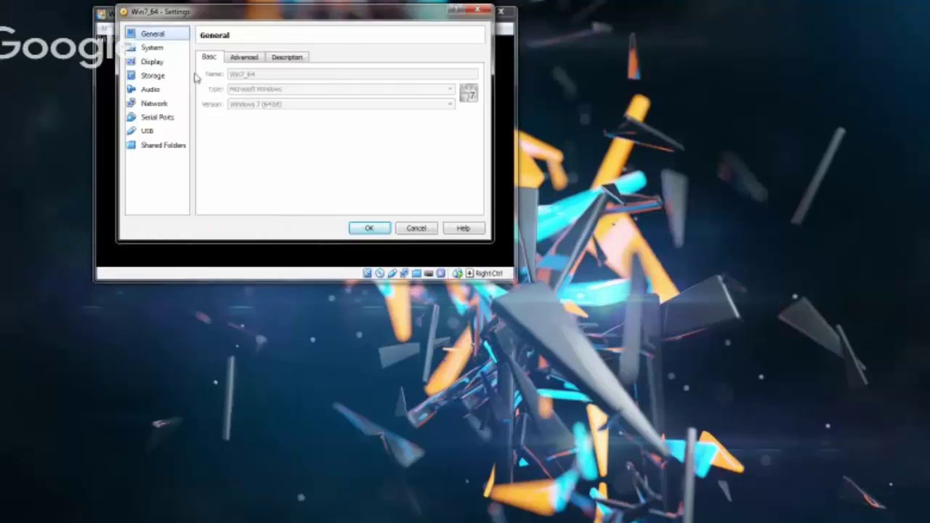
click(156, 49)
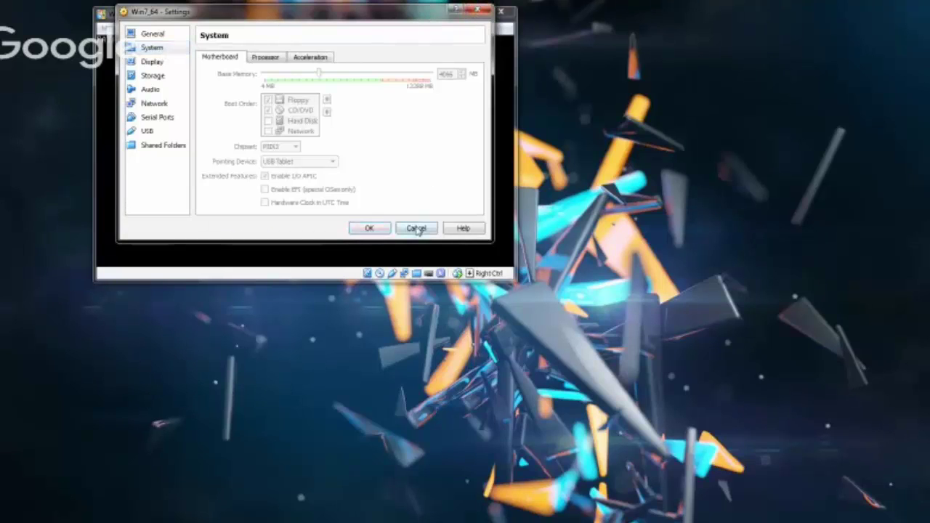
click(369, 228)
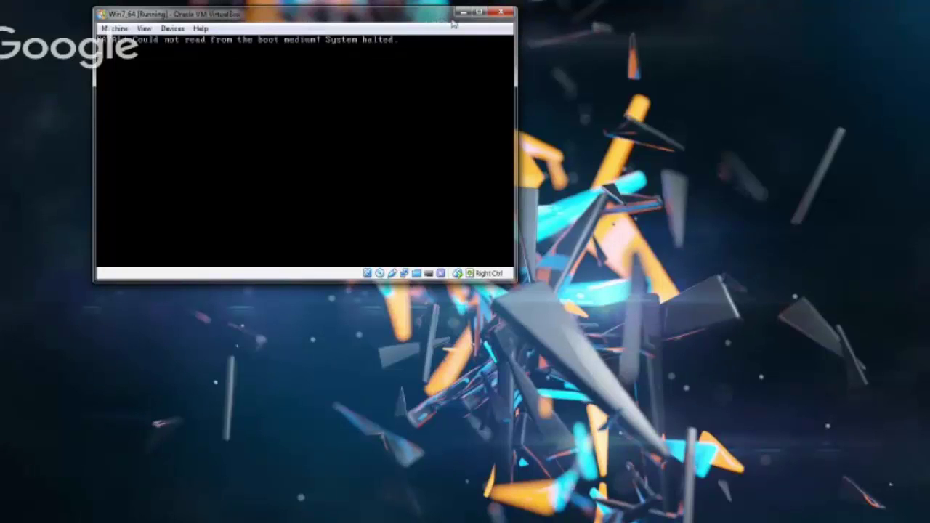
- Power off the Win7_64 virtual machine through its Close Virtual Machine dialog, twice
click(500, 12)
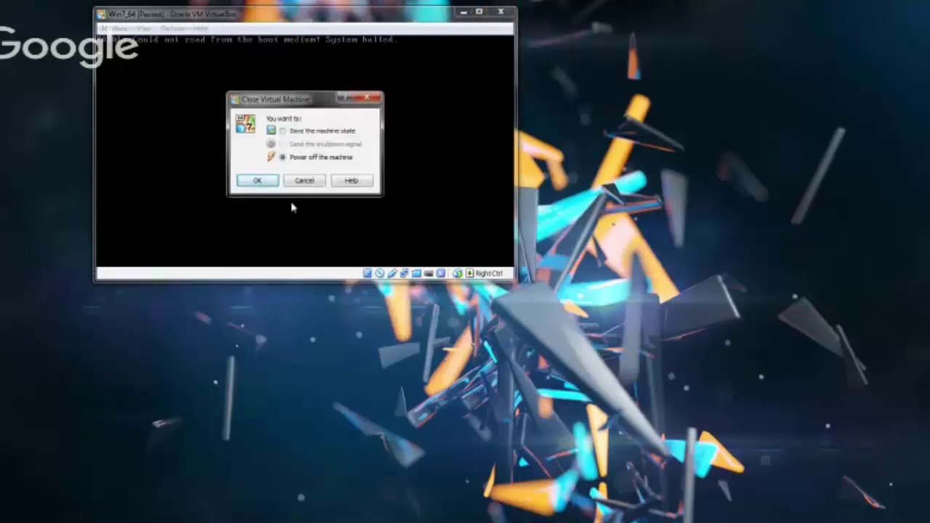
click(257, 181)
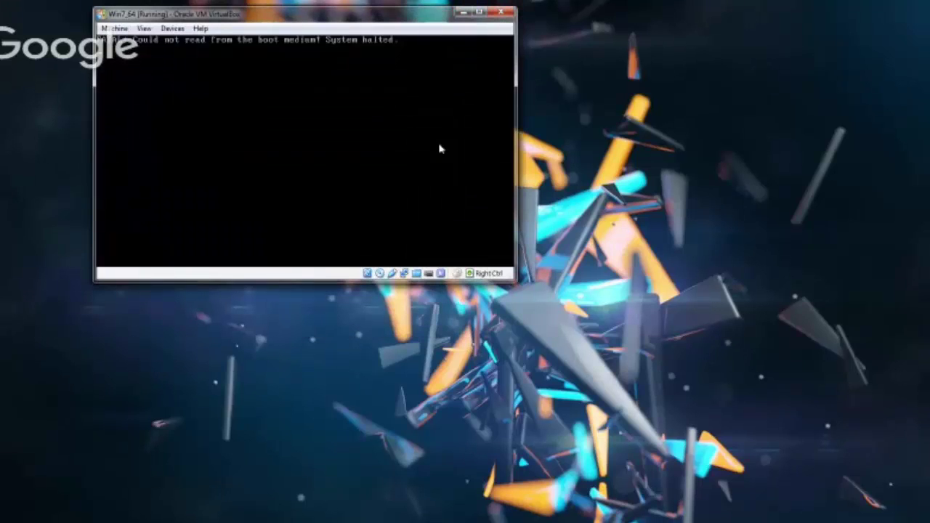
click(501, 12)
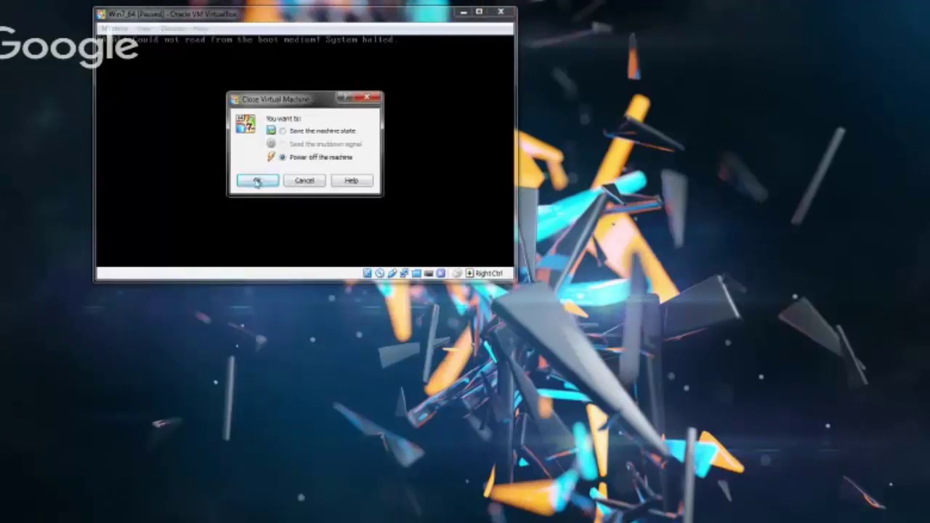
click(255, 180)
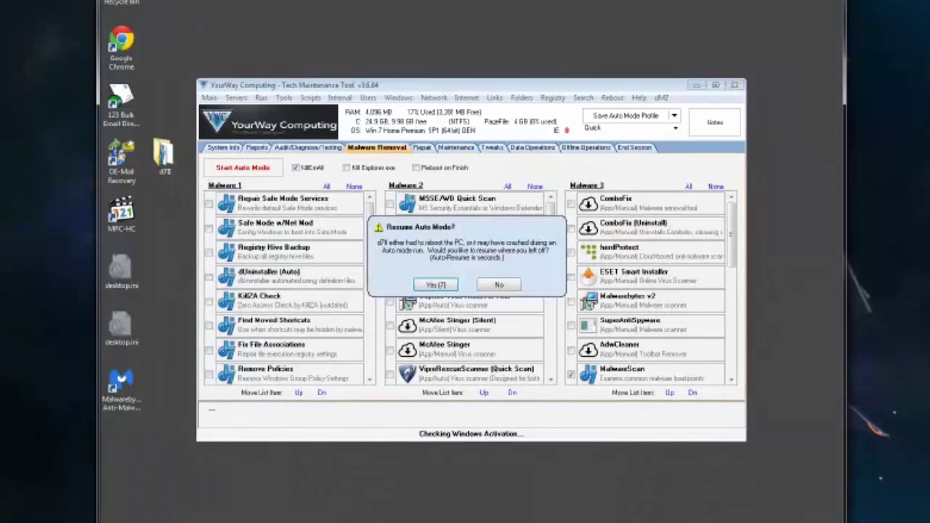
- Resume Auto Mode with Yes and let it run until Malwarebytes Anti-Rootkit starts
click(434, 286)
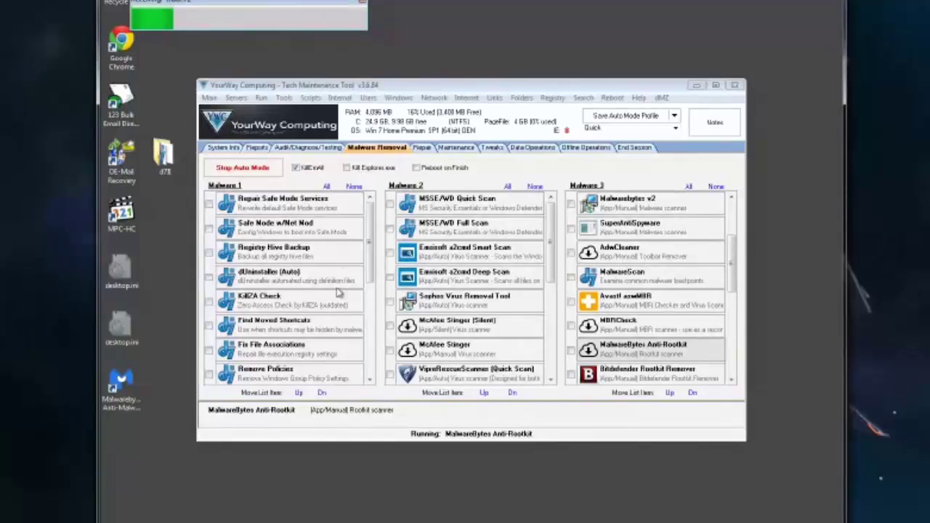
drag(731, 264, 732, 288)
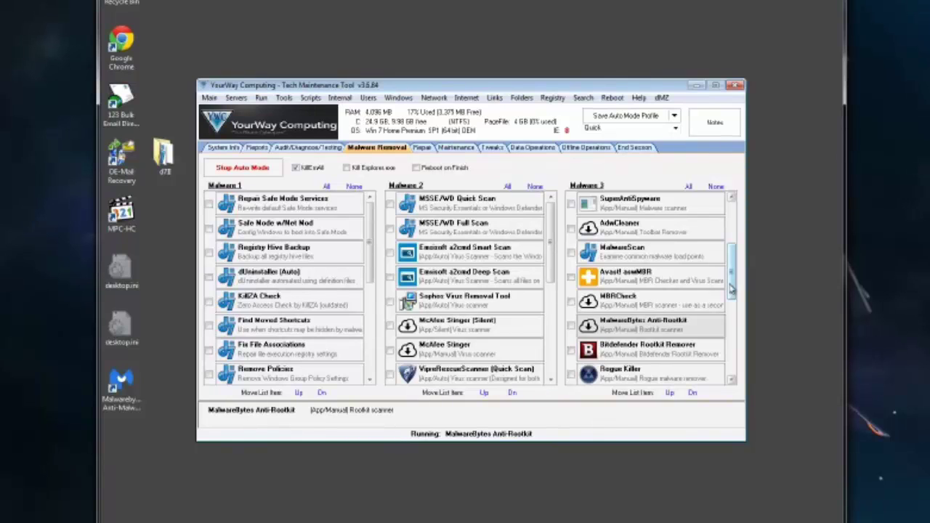
mouse_move(732, 289)
mouse_down()
mouse_move(730, 371)
mouse_move(734, 289)
mouse_up()
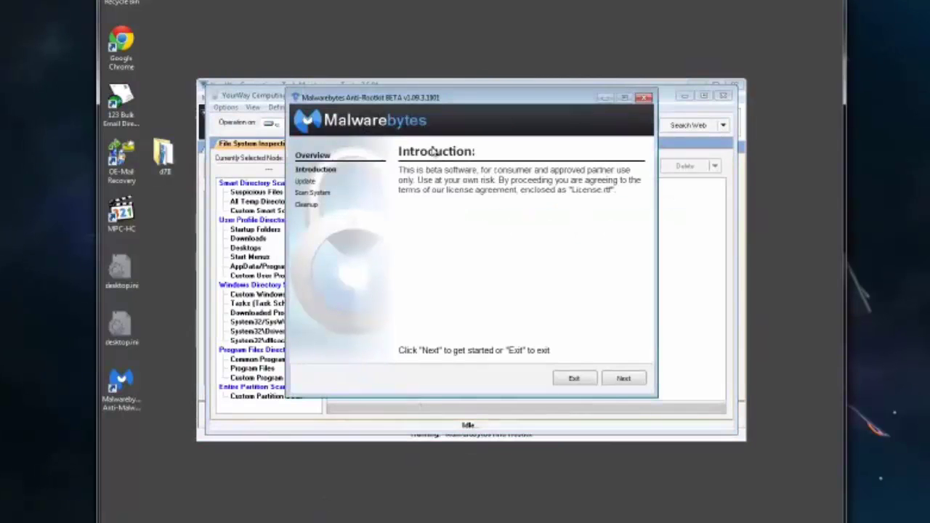
- Drag the Anti-Rootkit window down and right, then bring Tech Maintenance Tool v7.1.18 forward
drag(403, 97, 412, 151)
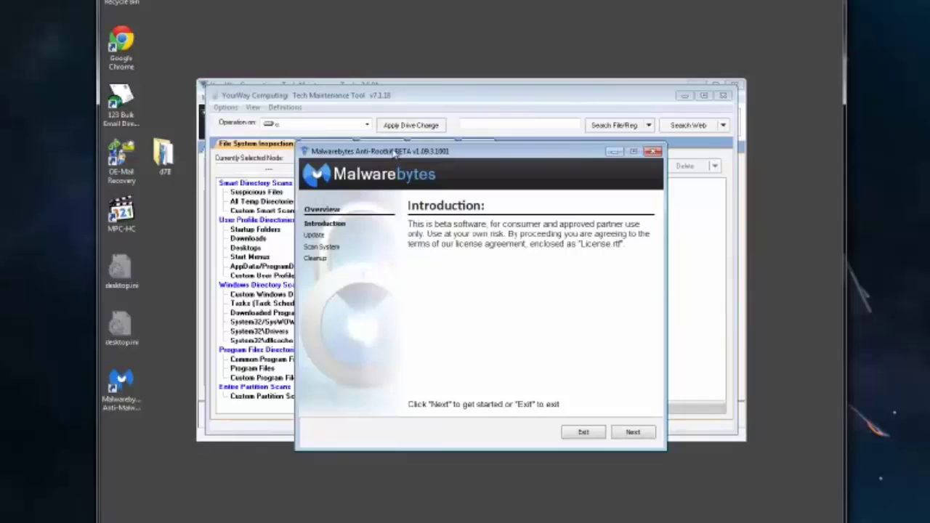
drag(398, 158, 474, 188)
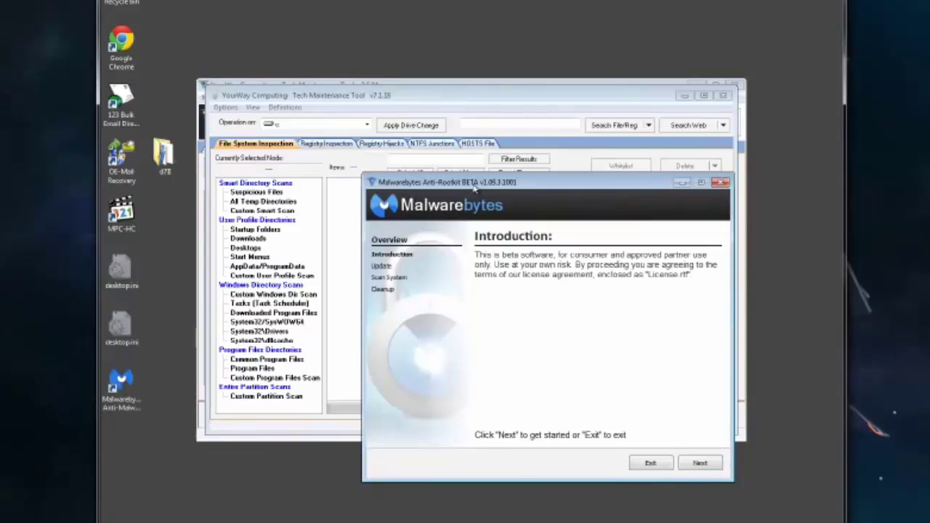
click(411, 98)
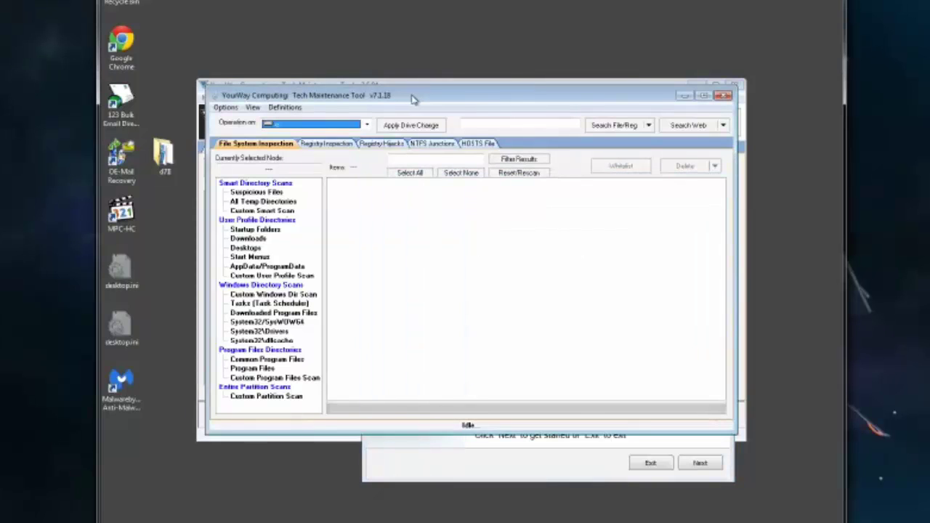
- Run the Suspicious Files smart directory scan on drive C, which finds 0 items
drag(412, 95, 383, 56)
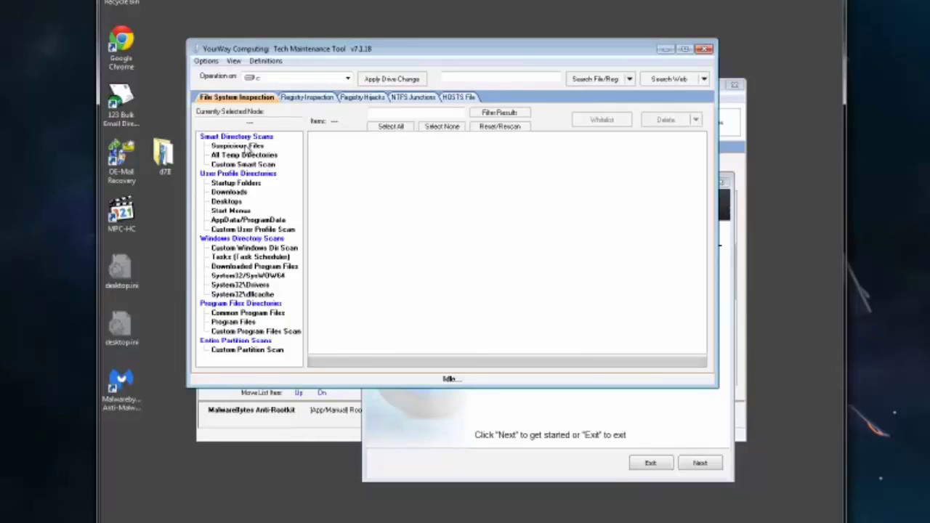
click(245, 147)
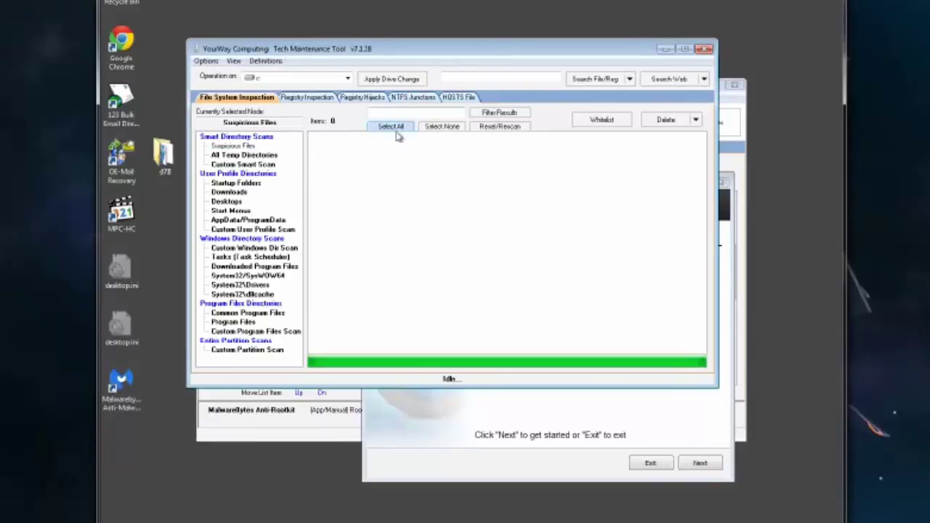
mouse_move(301, 51)
mouse_down()
mouse_move(314, 62)
mouse_move(298, 45)
mouse_up()
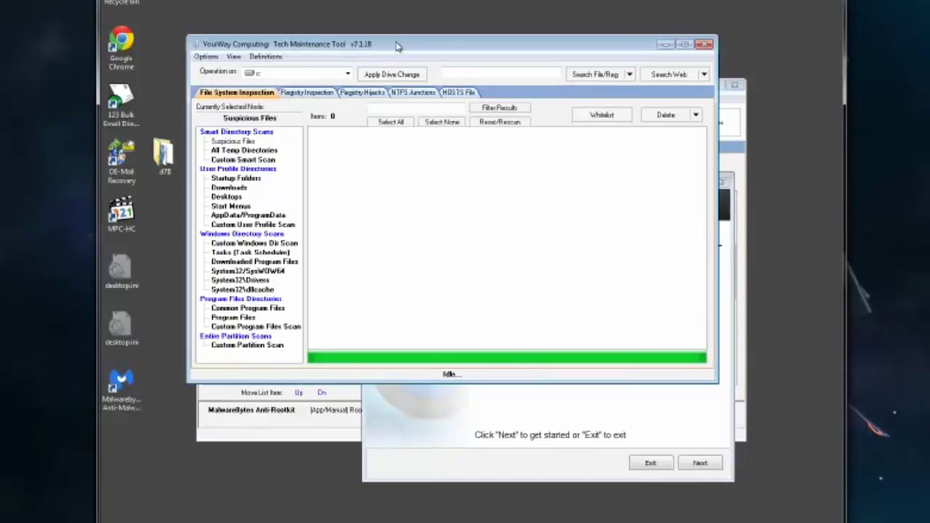
mouse_move(397, 45)
mouse_down()
mouse_move(405, 55)
mouse_move(390, 46)
mouse_up()
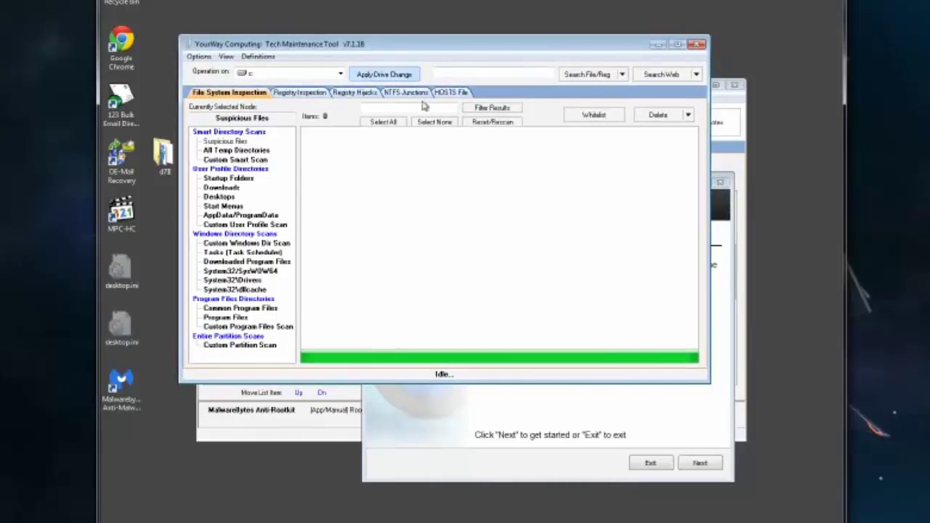
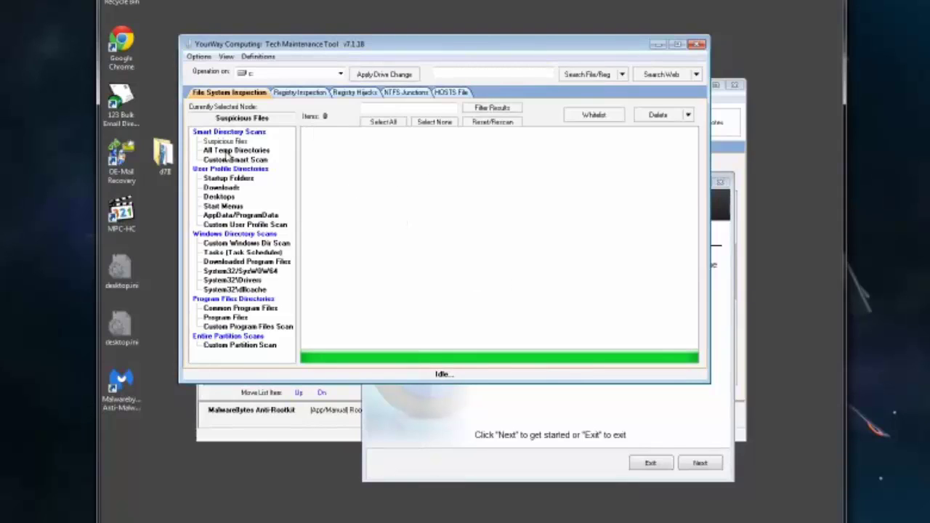
- Scan all temp directories and delete the two temp files, sqlite3.dll and Uninstall.bat
click(227, 153)
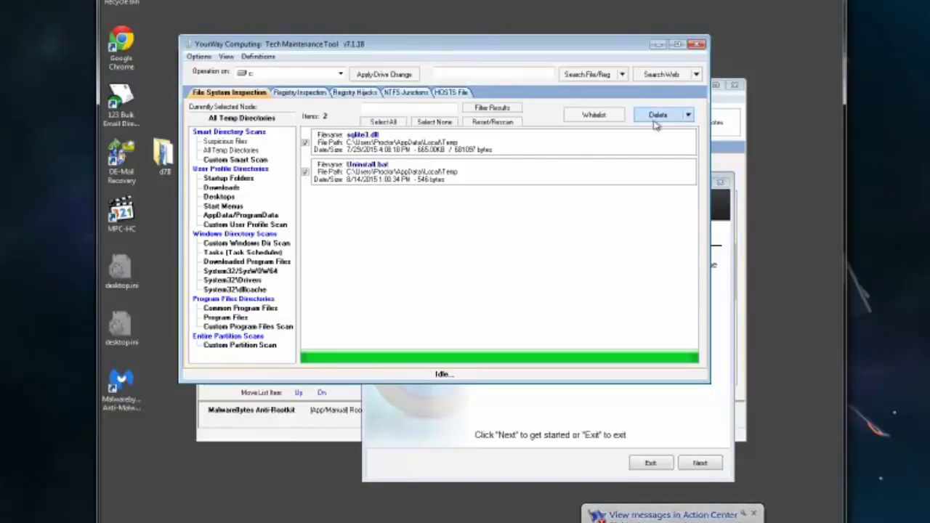
click(657, 117)
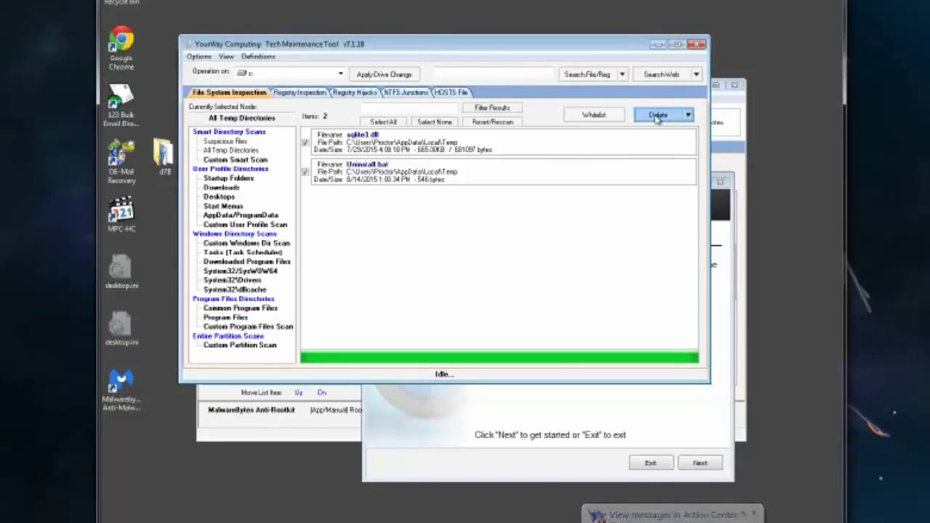
click(461, 290)
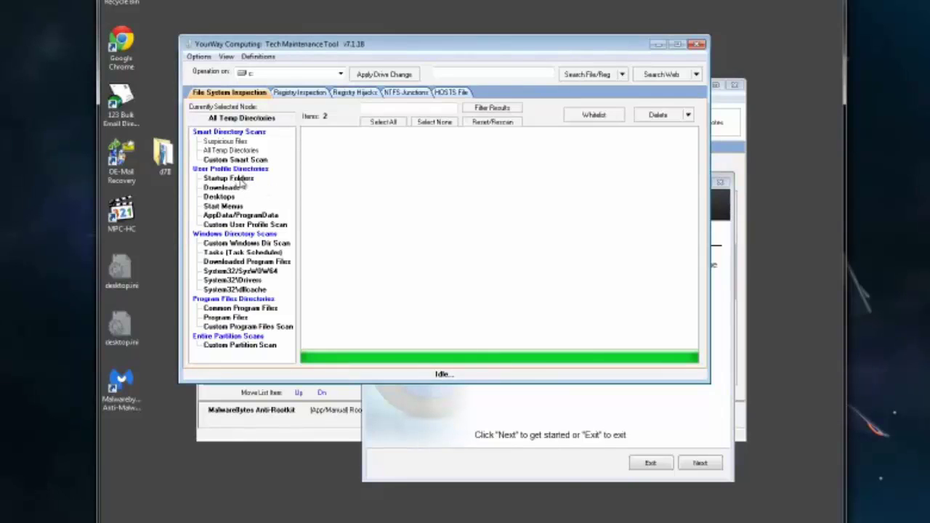
- Check the empty Startup Folders, then scan Downloads, which lists seven suspicious items
click(242, 182)
click(370, 250)
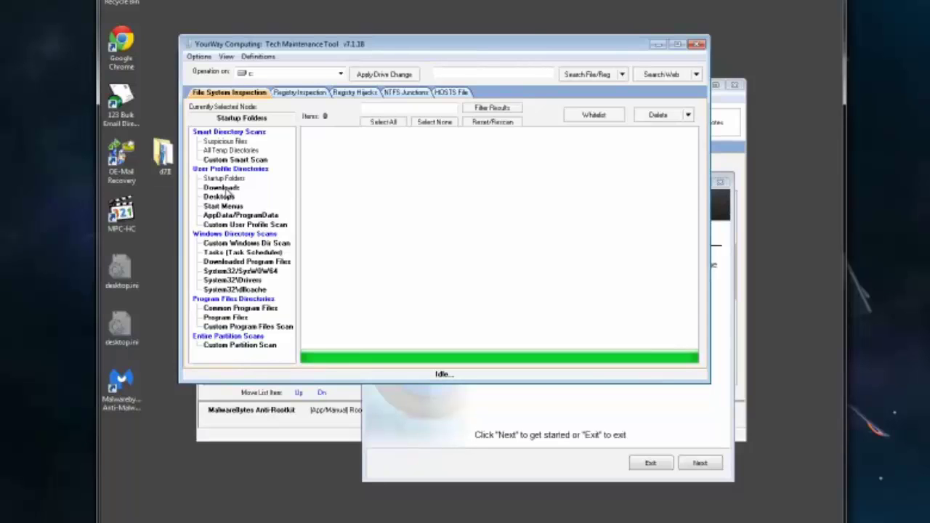
click(222, 188)
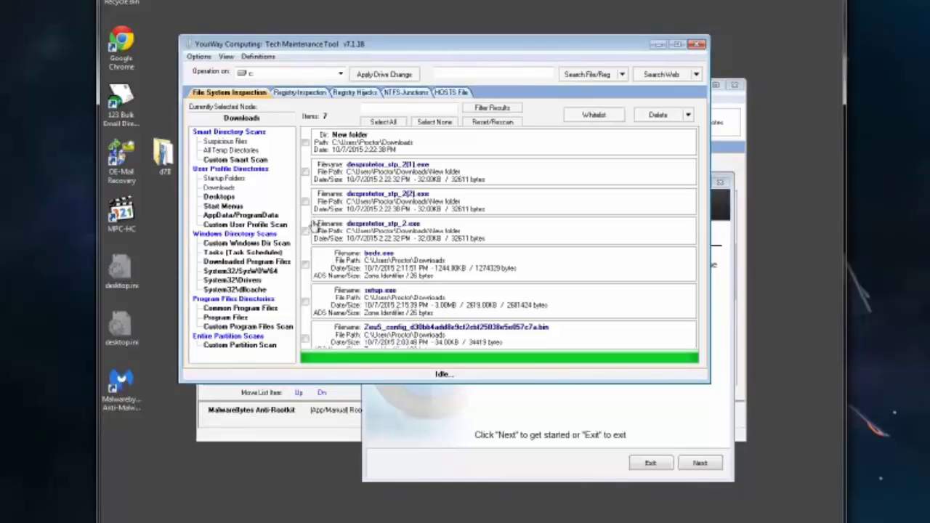
- Inspect desprotetor_stp_2(1).exe, mark desprotetor_stp_2(2).exe, and place both windows side by side
double_click(306, 178)
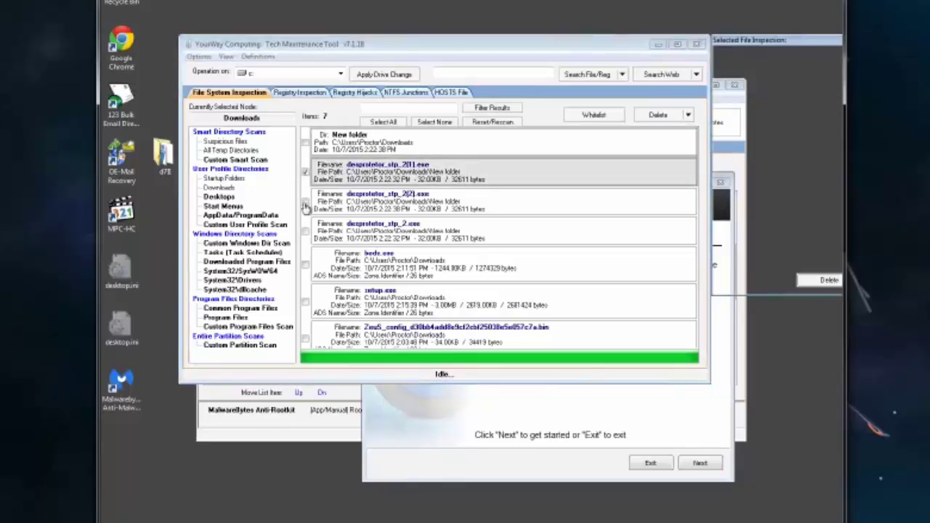
click(307, 202)
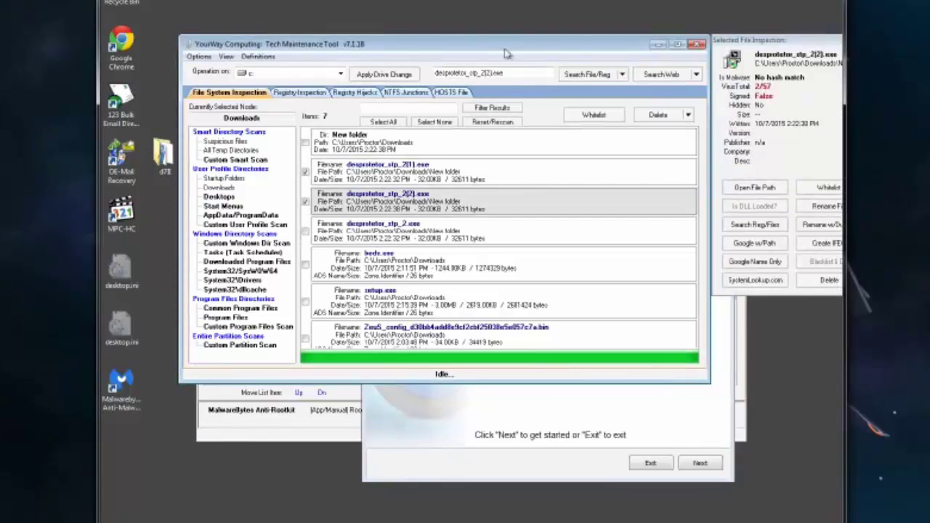
drag(485, 47, 440, 44)
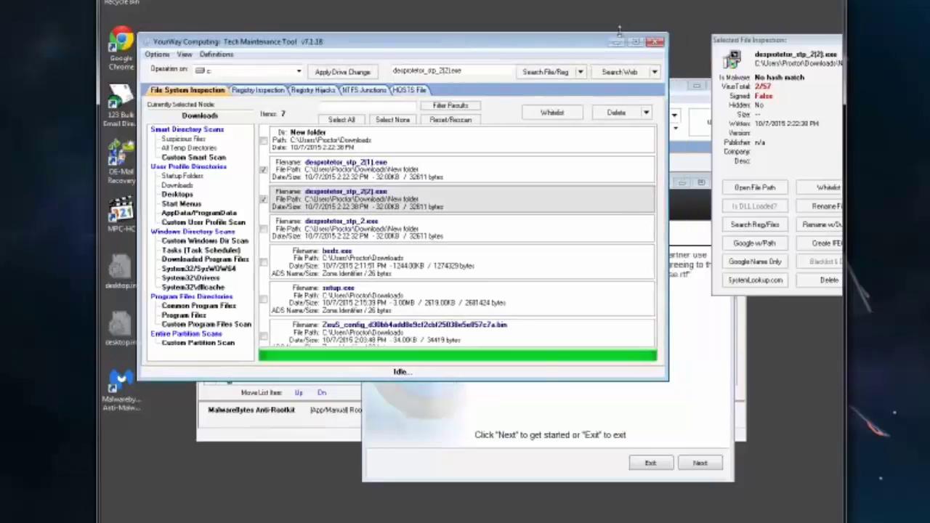
drag(559, 45, 531, 33)
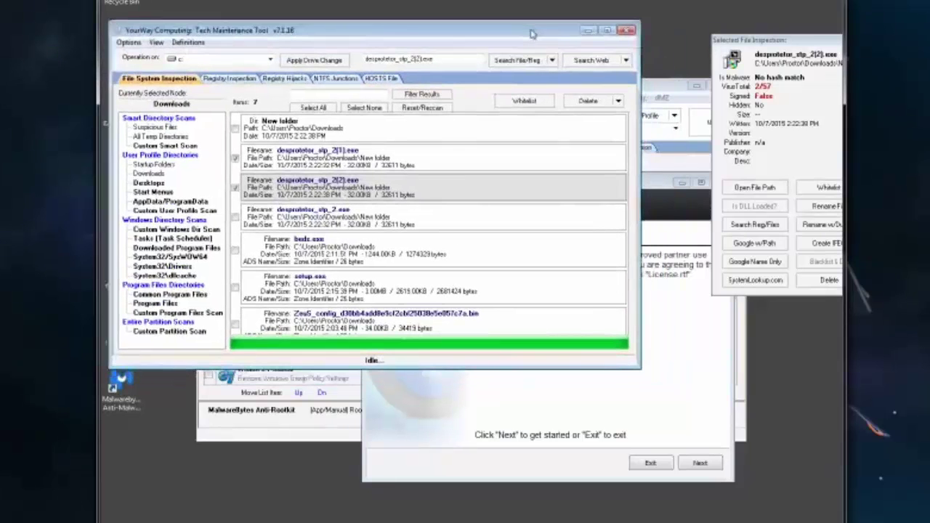
drag(803, 46, 739, 47)
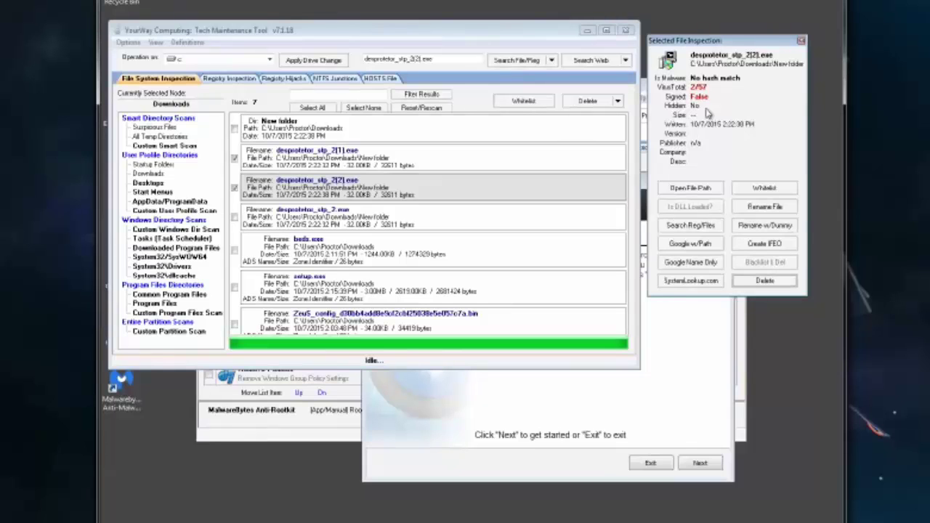
click(412, 161)
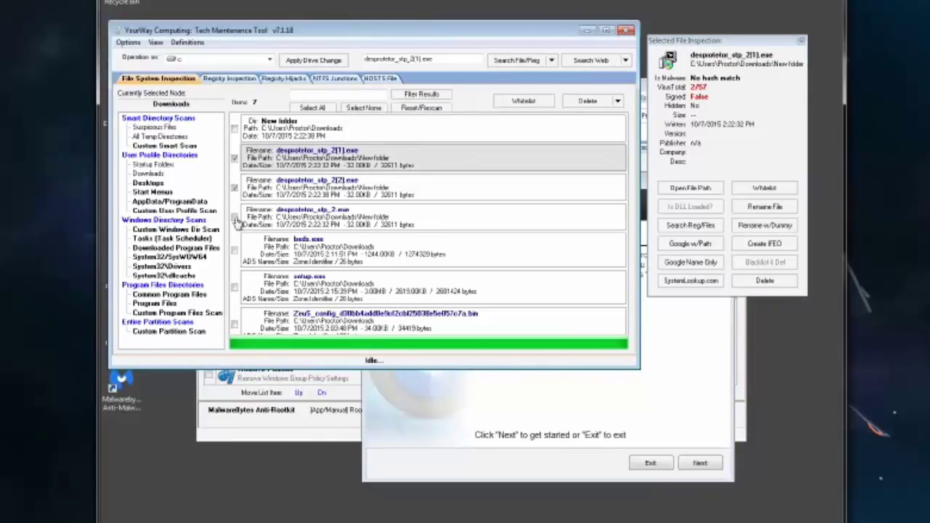
- Mark desprotetor_stp_2.exe, beds.exe, setup.exe, the ZeuS config file and New folder for removal
click(235, 218)
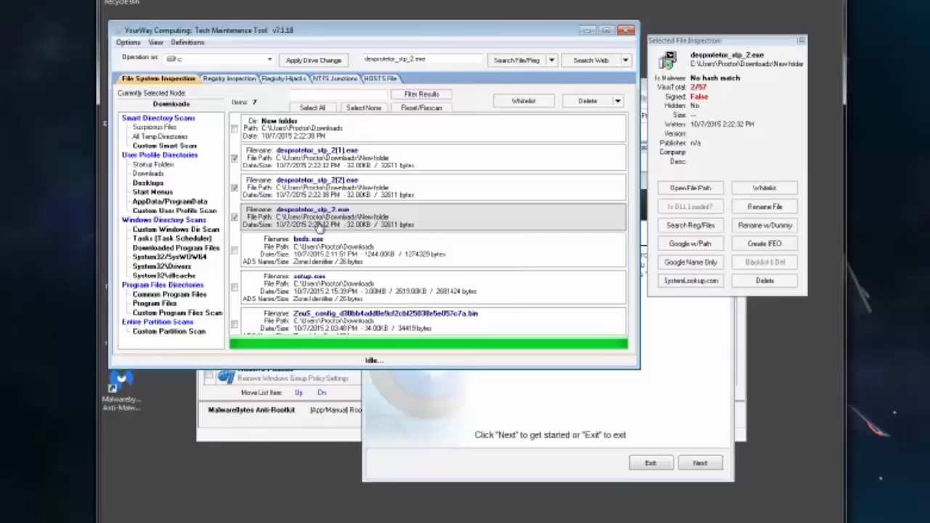
click(235, 251)
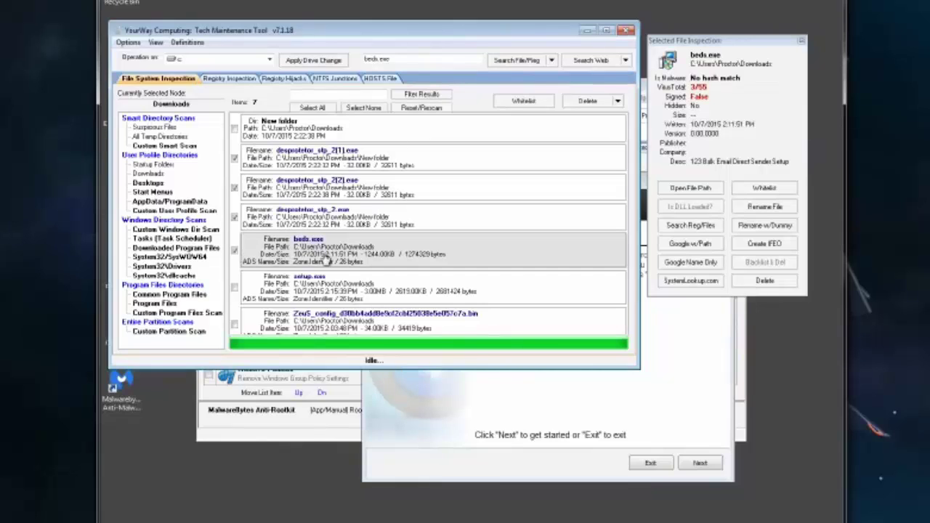
click(234, 289)
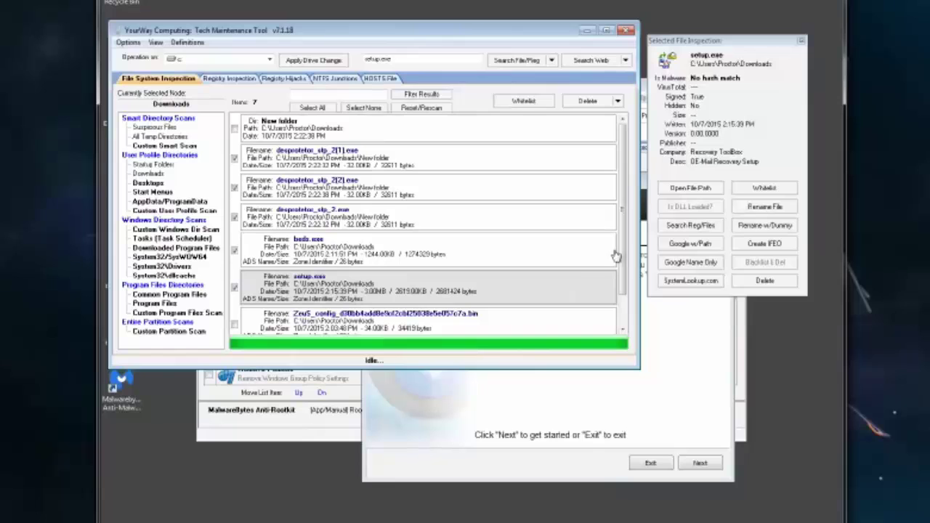
scroll(618, 256, down, 2)
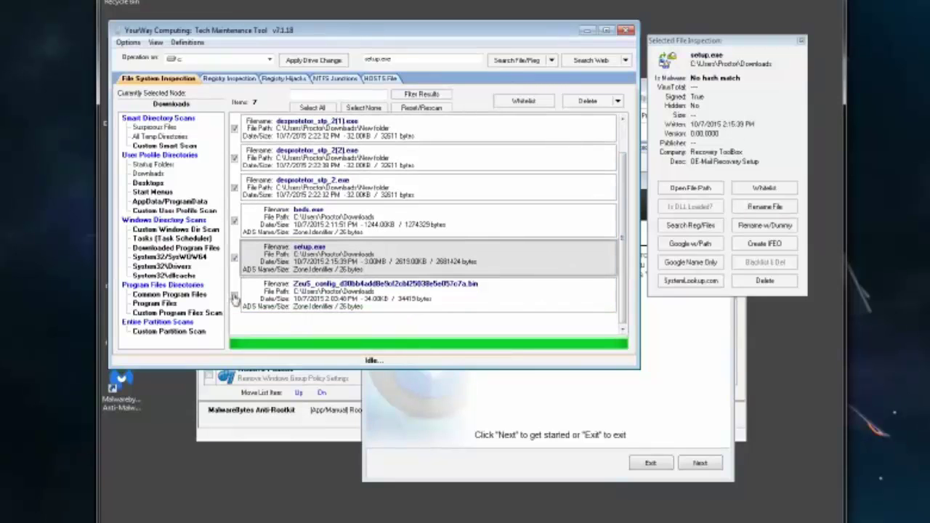
click(234, 295)
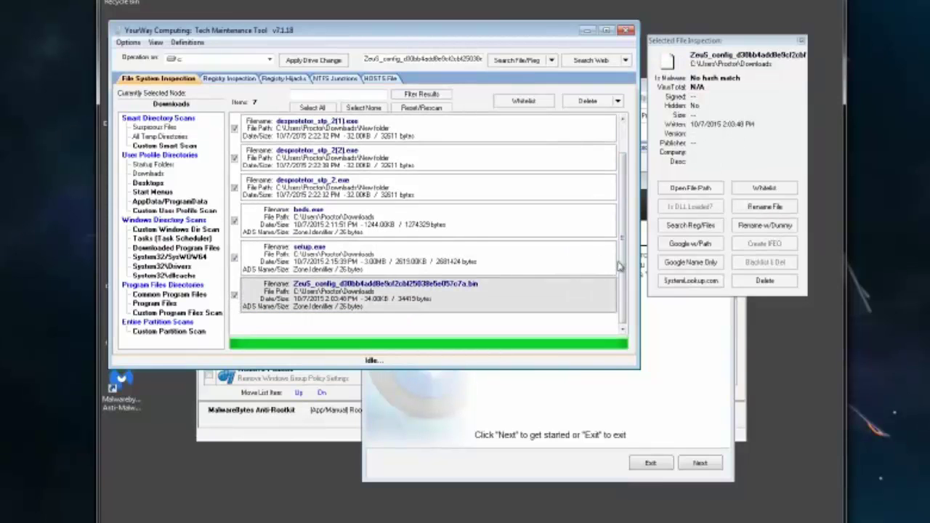
click(623, 119)
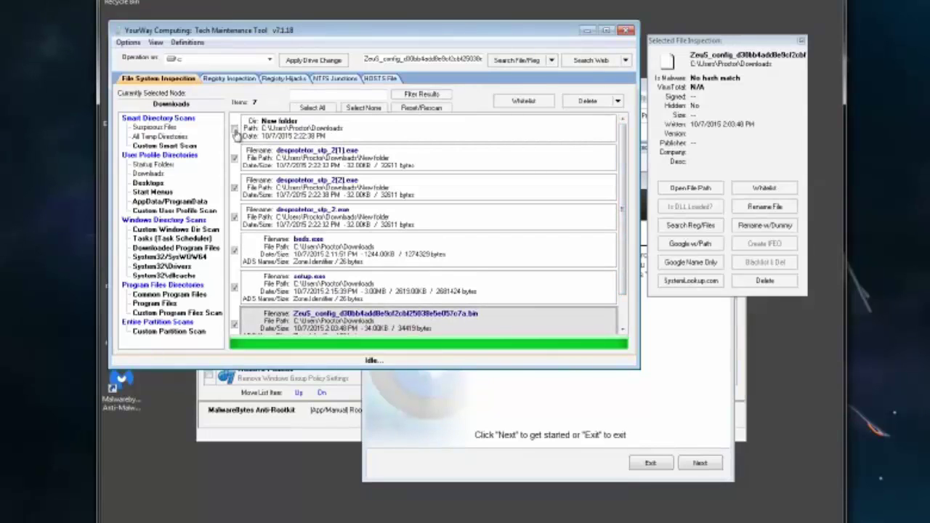
click(234, 130)
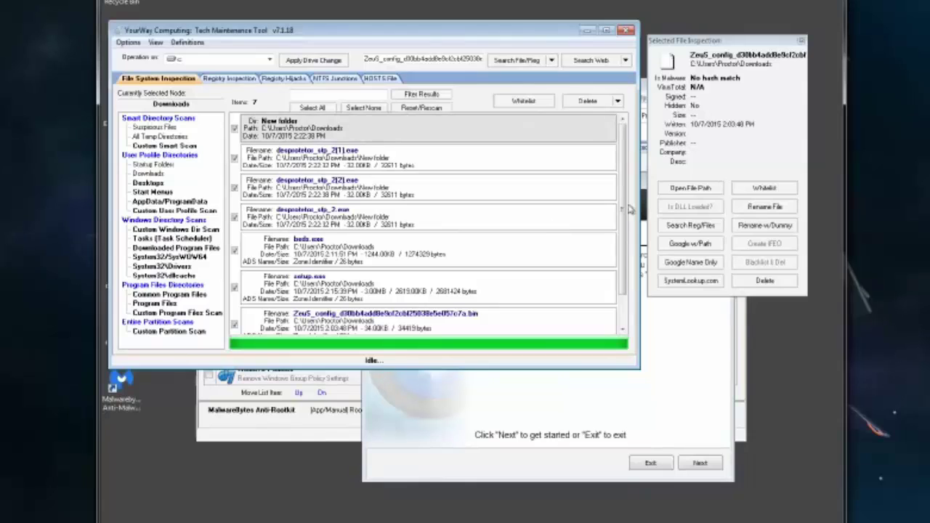
scroll(625, 211, down, 1)
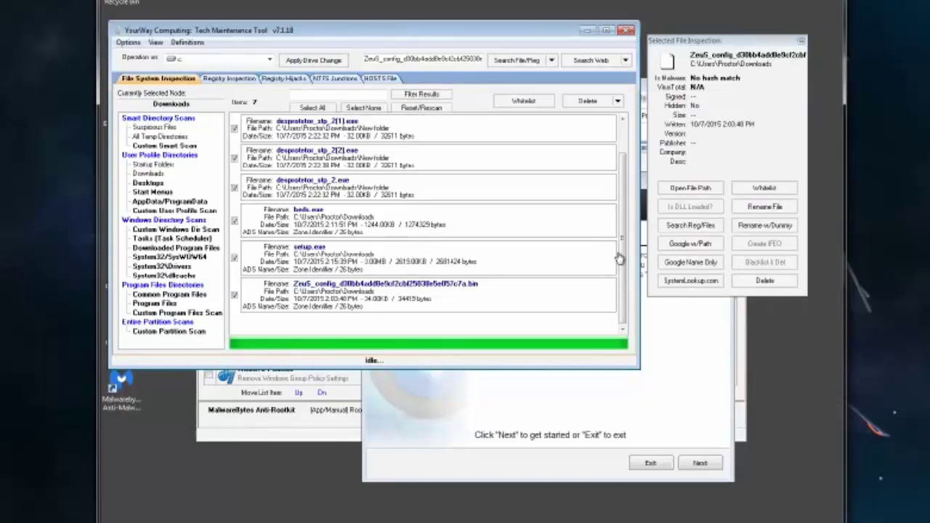
- Show desprotetor_stp_2.exe's details (unsigned, VirusTotal 2/57), briefly comparing with desprotetor_stp_2(2).exe
click(349, 194)
click(323, 159)
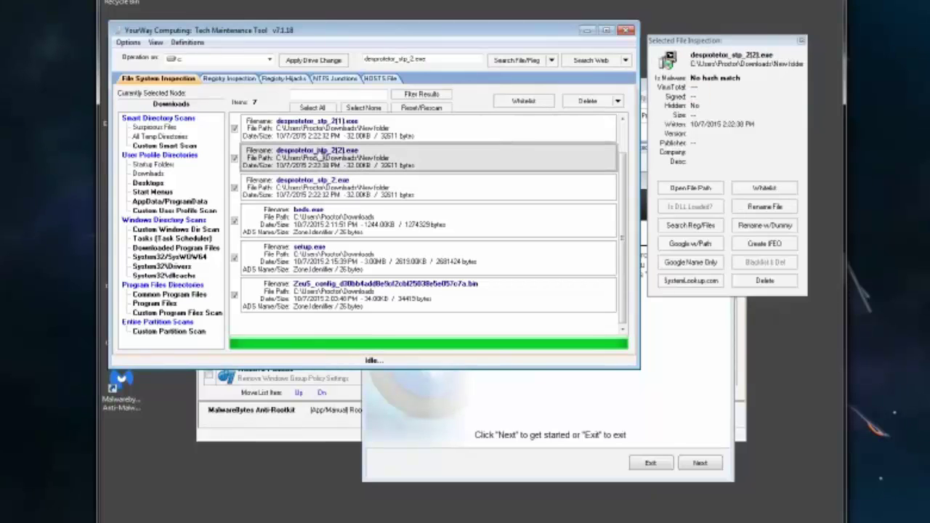
click(327, 191)
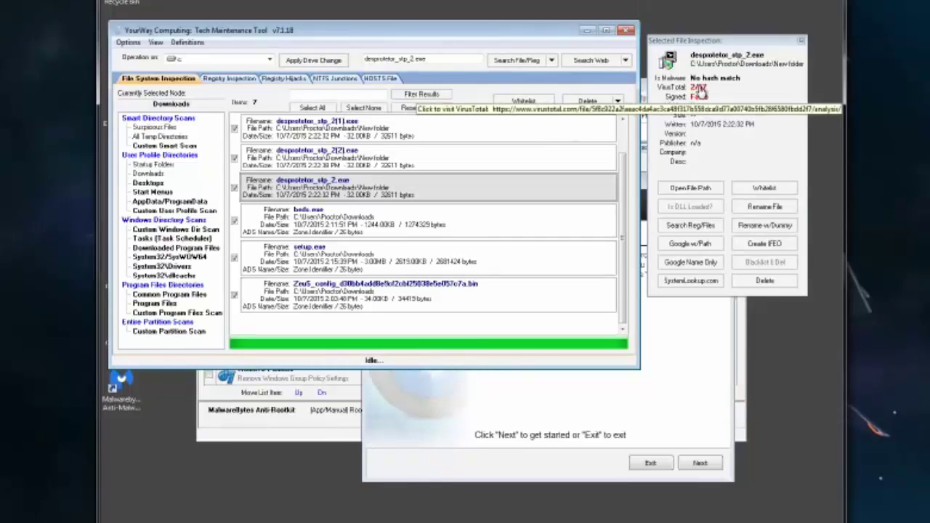
click(700, 89)
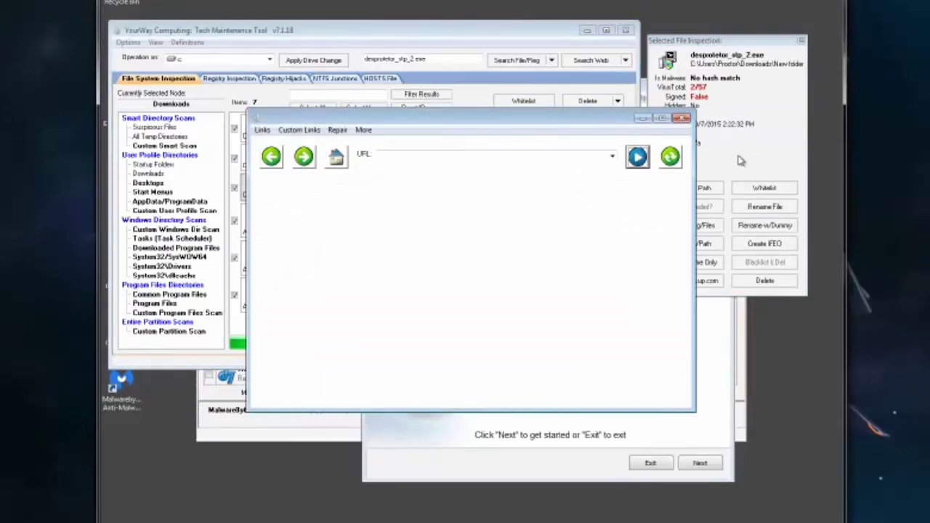
drag(617, 120, 511, 80)
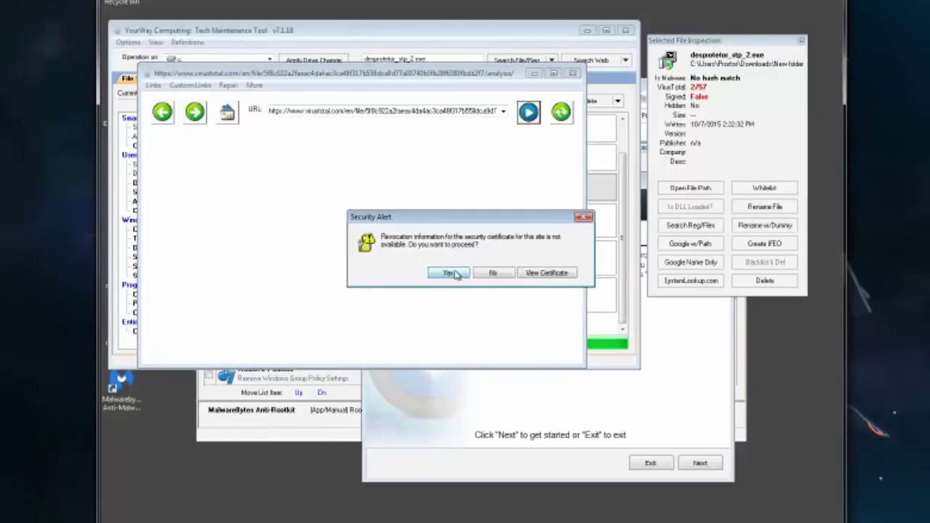
click(452, 274)
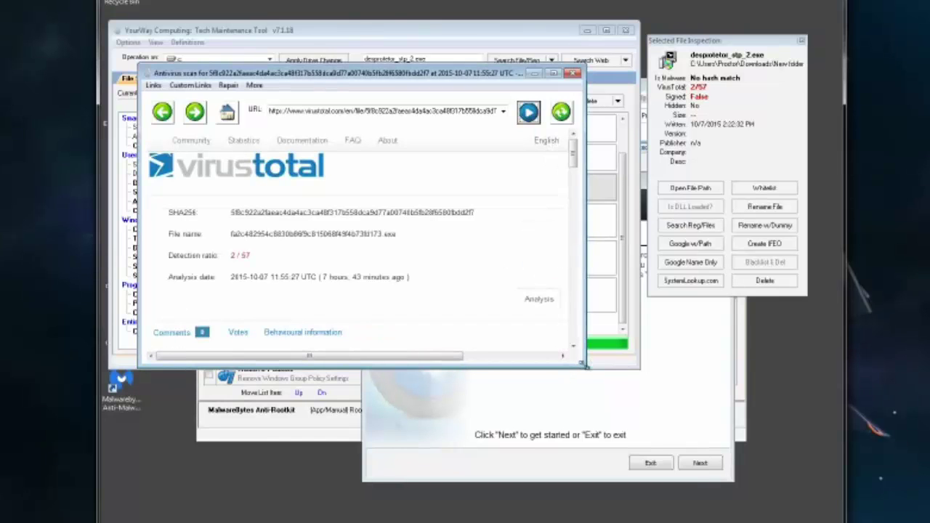
drag(585, 367, 618, 455)
drag(622, 473, 625, 474)
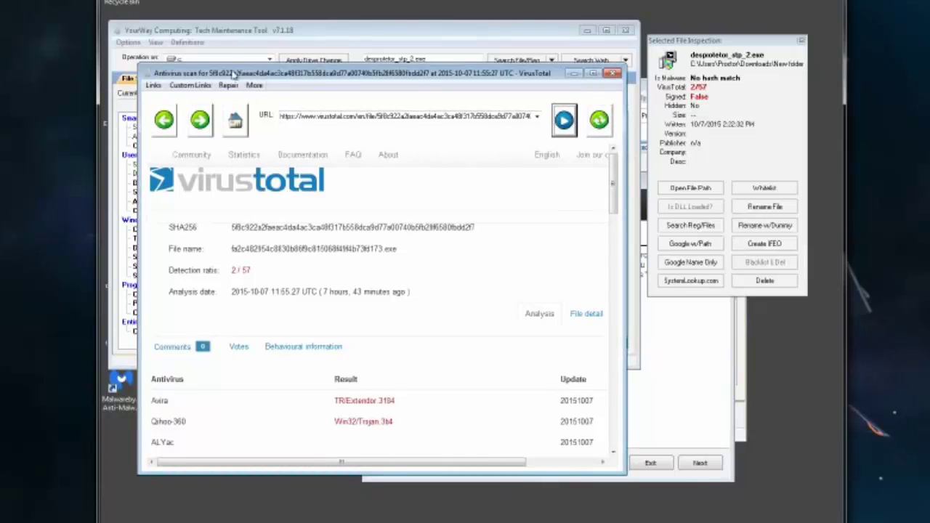
drag(236, 73, 219, 33)
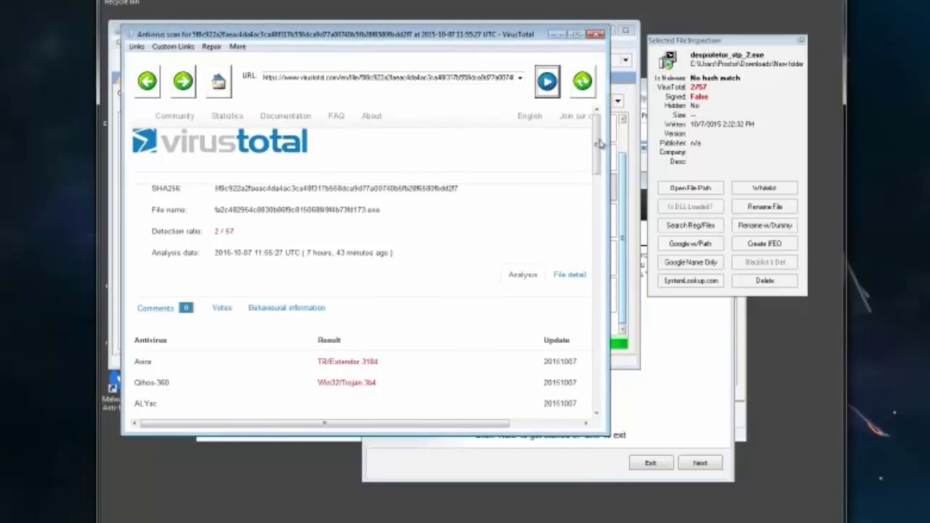
drag(597, 145, 601, 169)
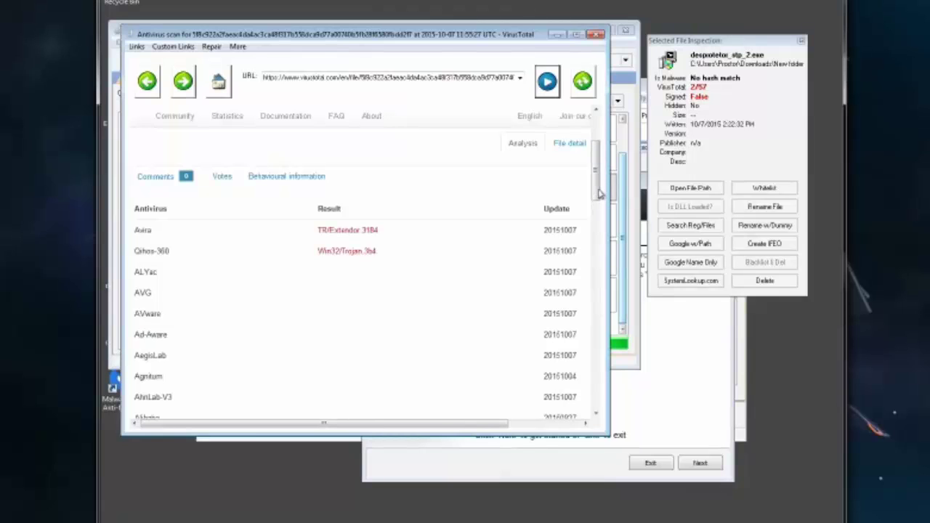
drag(600, 193, 600, 158)
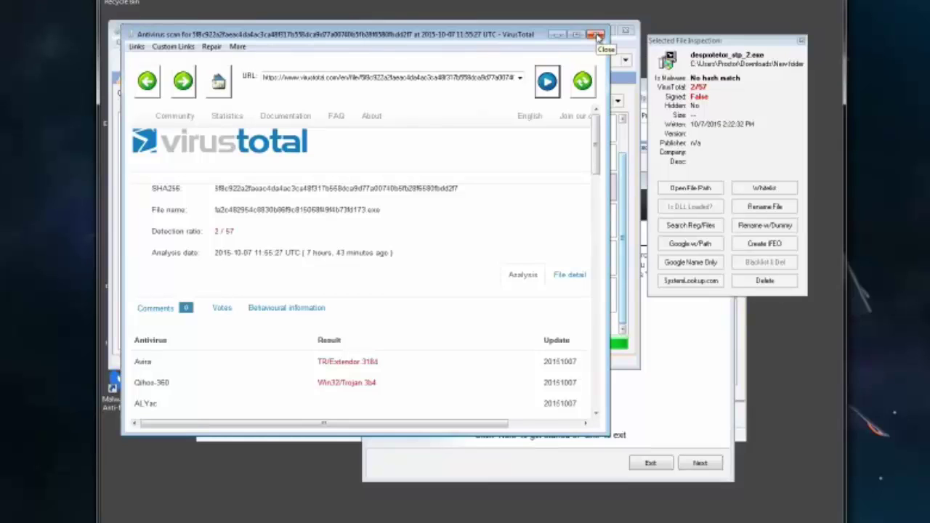
mouse_move(597, 153)
mouse_down()
mouse_move(596, 188)
mouse_move(597, 147)
mouse_up()
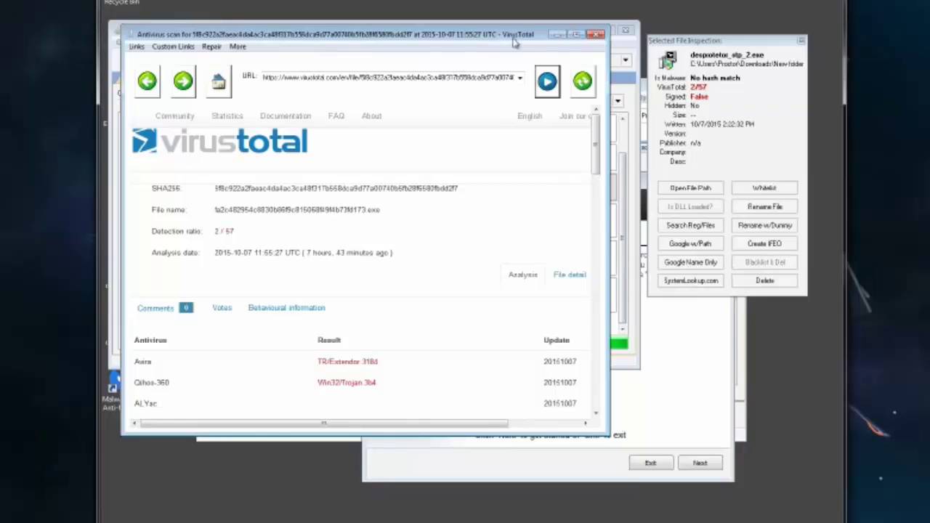
click(598, 35)
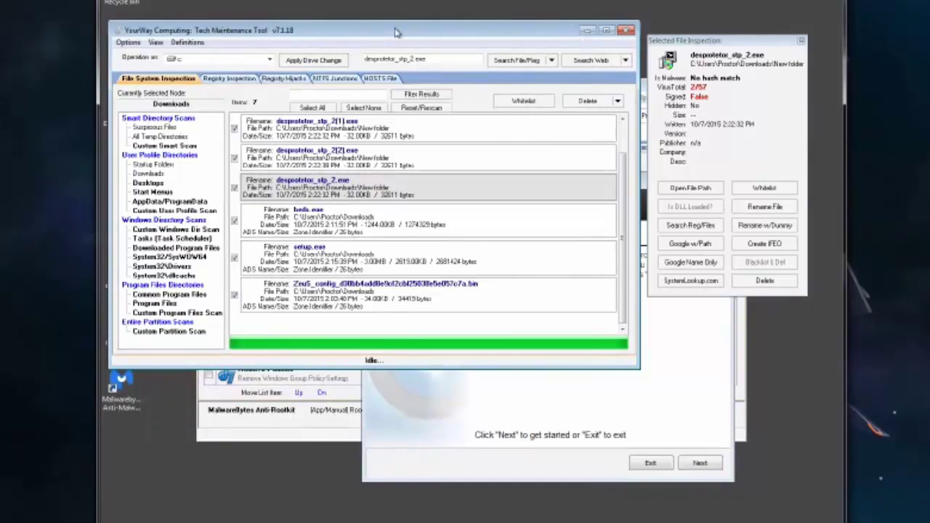
- Close the inspection panel and delete all seven checked Downloads items, including New folder
drag(397, 31, 396, 24)
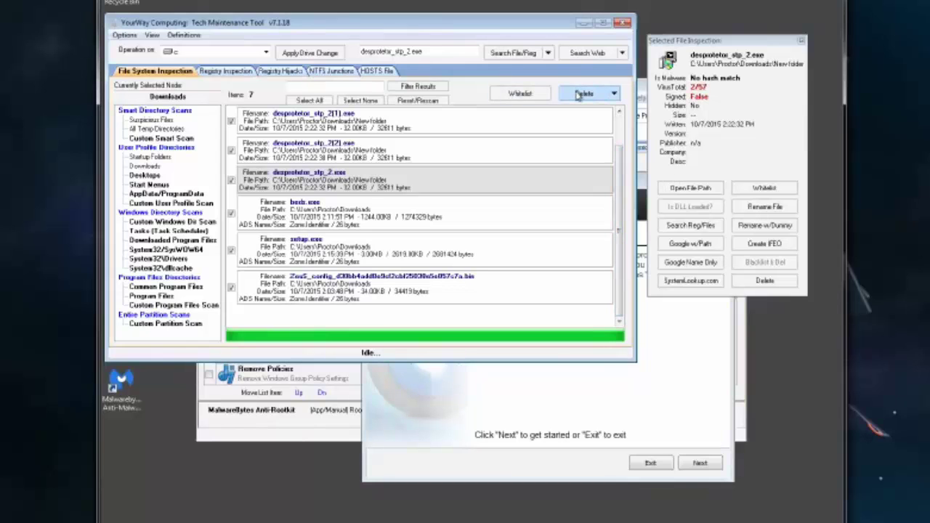
click(801, 41)
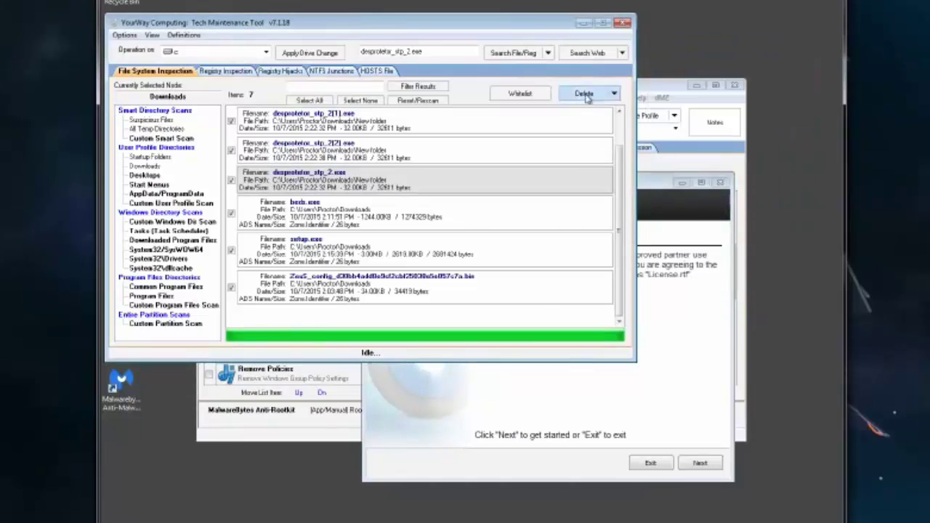
click(586, 95)
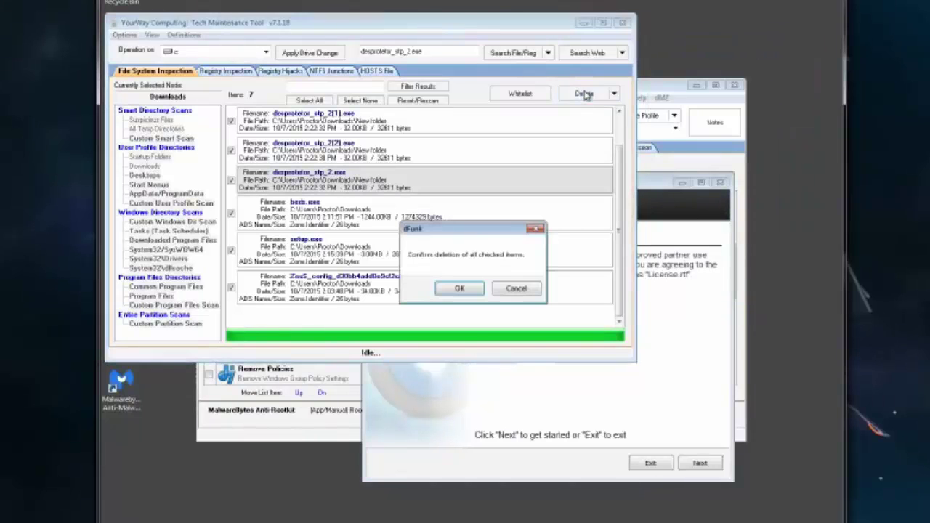
click(459, 289)
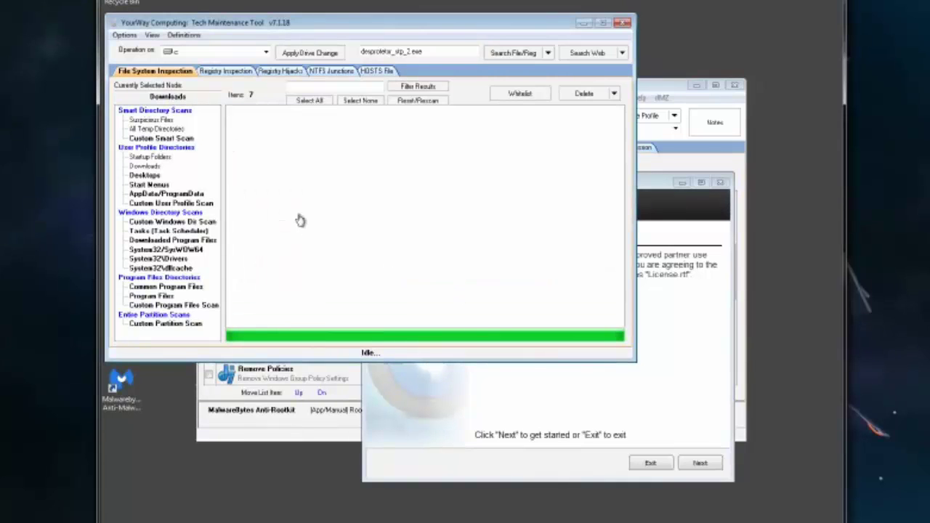
- Review the Desktops scan results, then scan the Start Menus folders
click(144, 176)
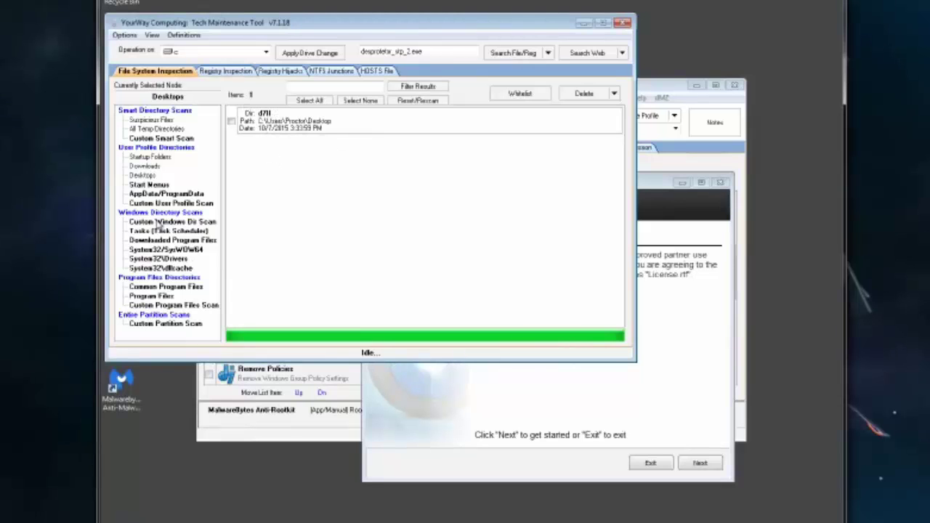
click(144, 186)
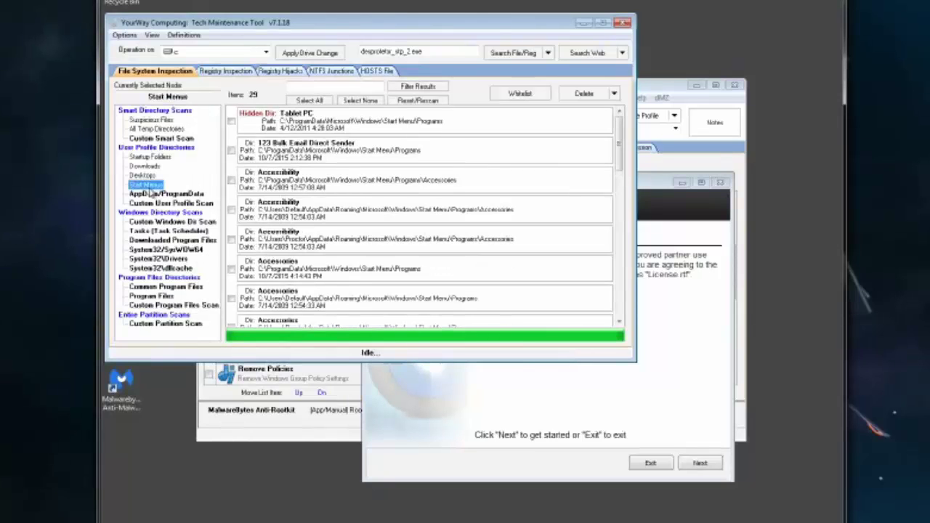
click(487, 238)
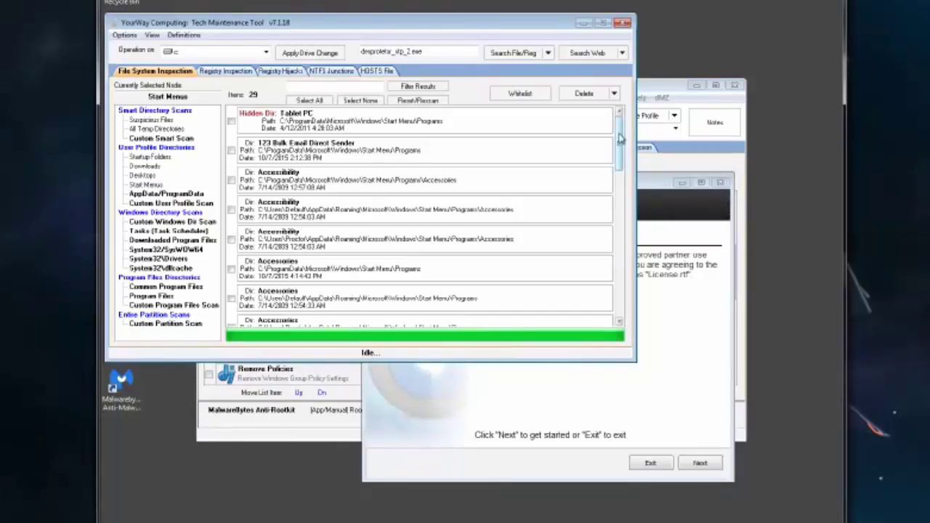
drag(621, 139, 629, 218)
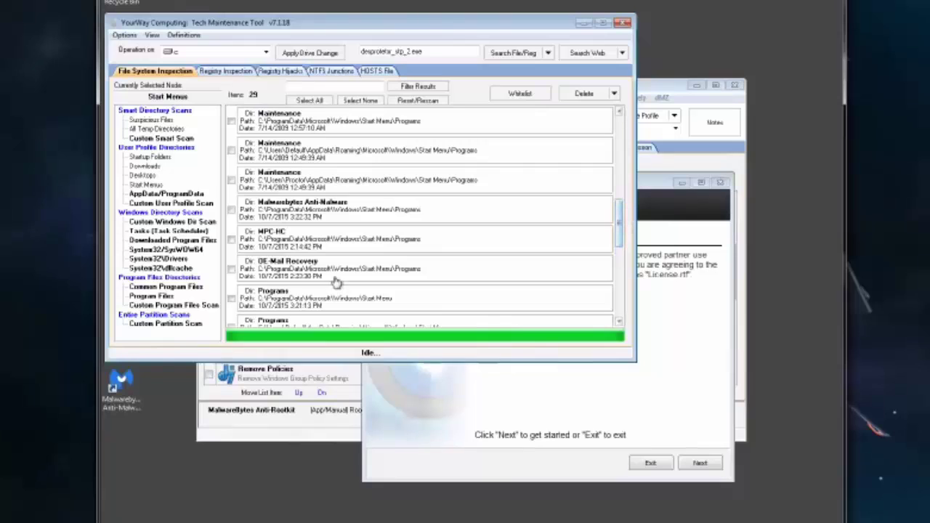
- Check OE-Mail Recovery and 123 Bulk Email Direct Sender and delete them
click(231, 270)
click(231, 270)
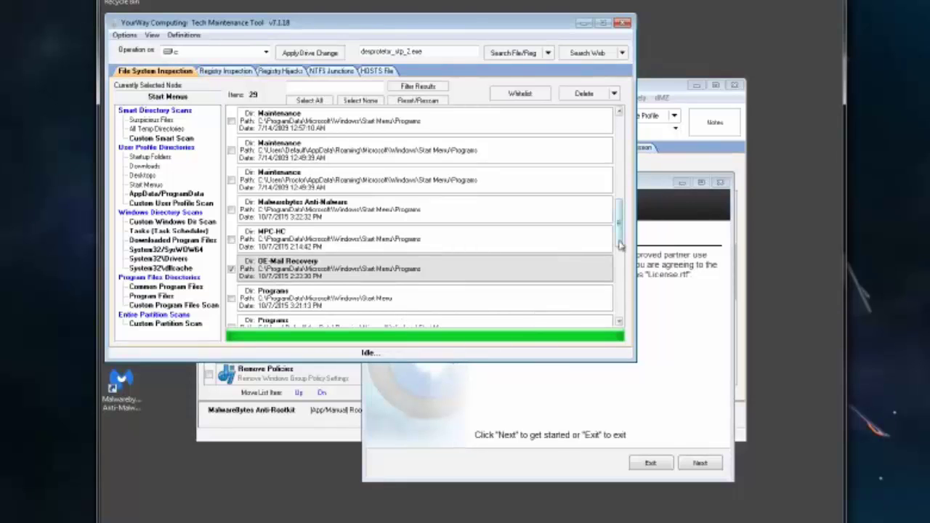
scroll(621, 245, down, 1)
drag(621, 245, 625, 284)
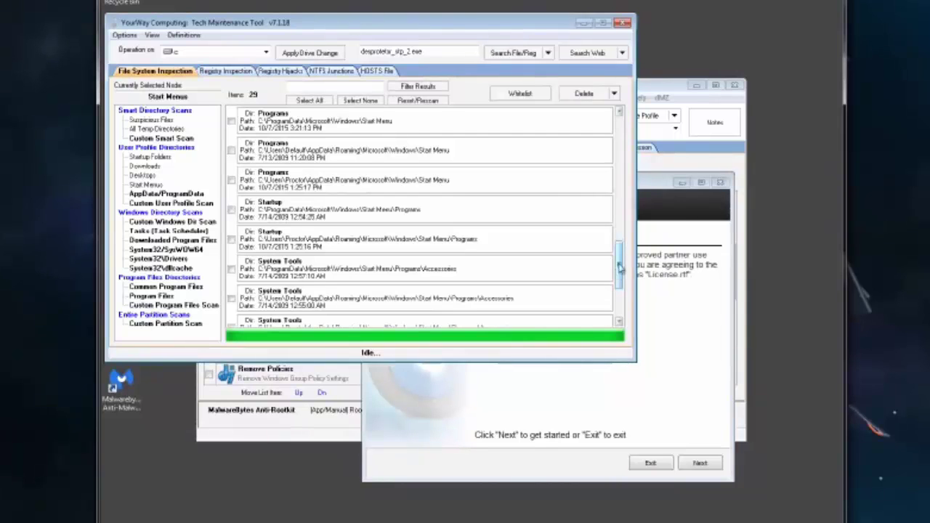
drag(621, 271, 635, 236)
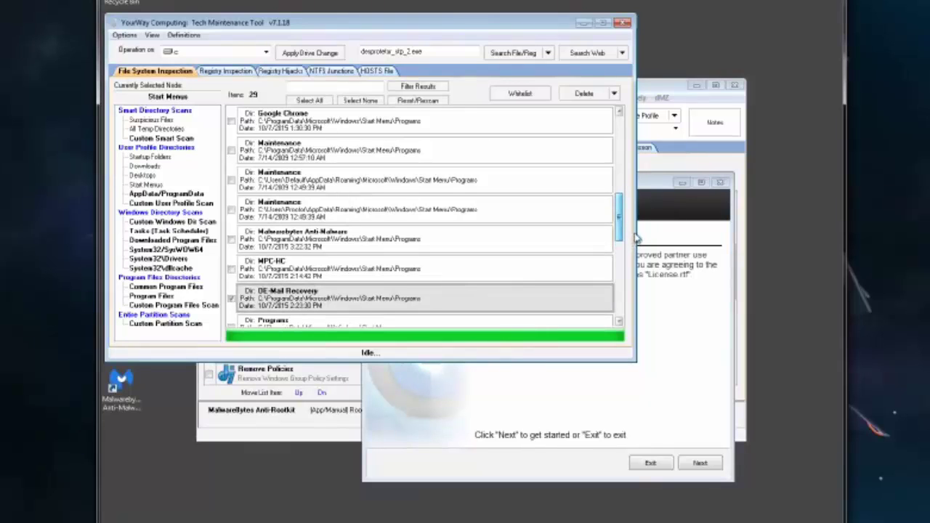
scroll(637, 235, up, 3)
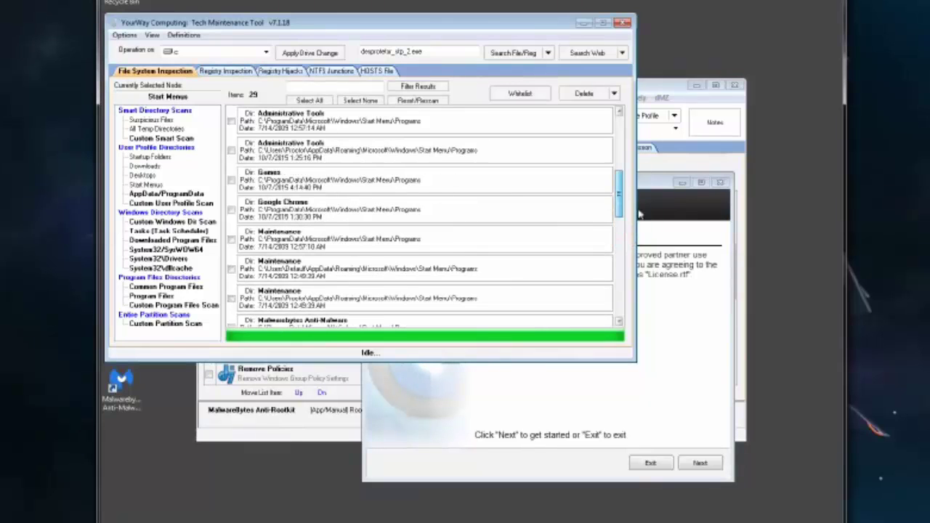
drag(622, 211, 627, 157)
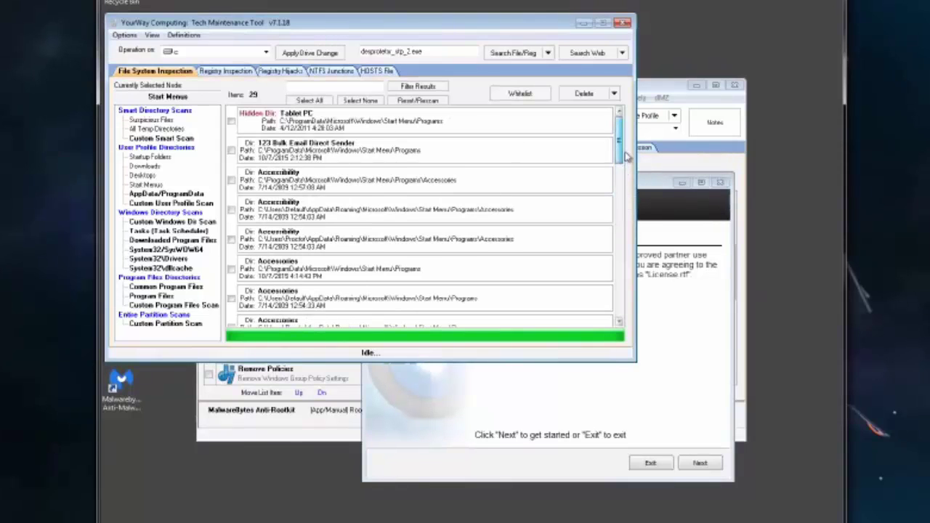
click(231, 152)
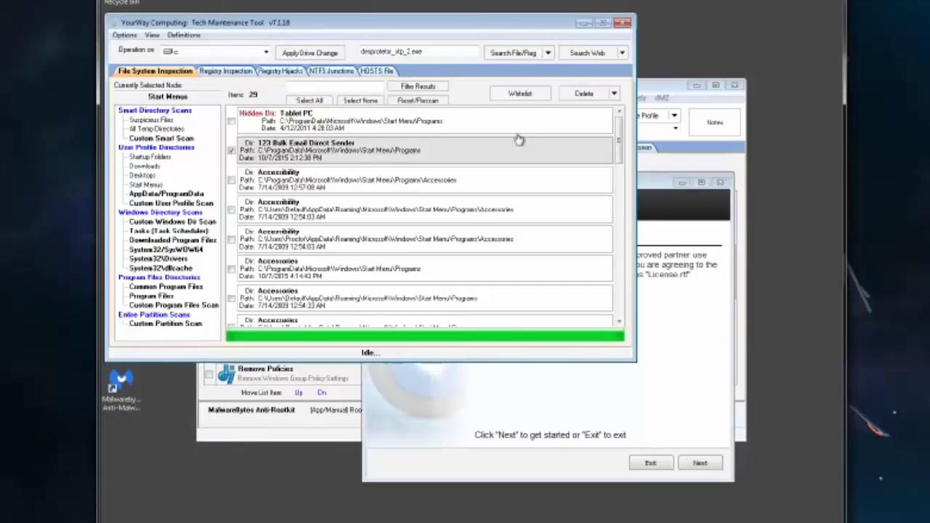
click(596, 95)
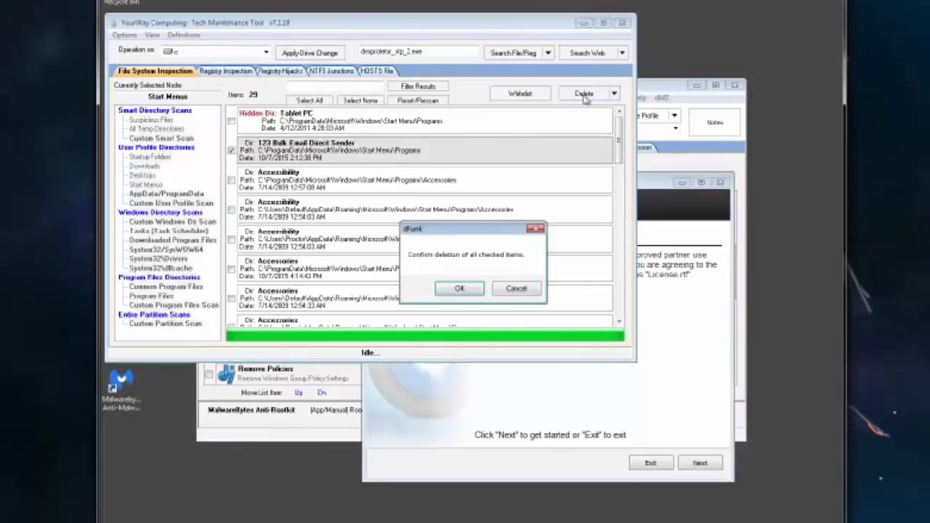
click(461, 292)
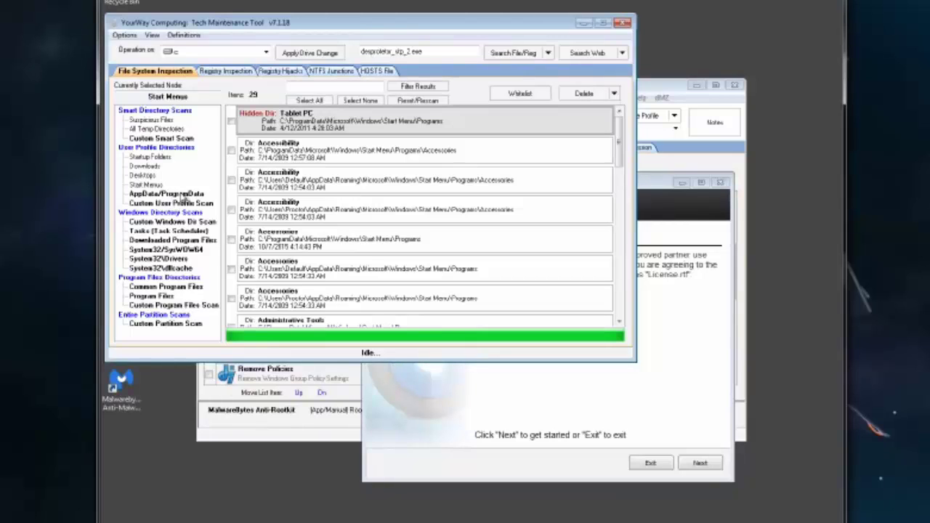
- Review the AppData/ProgramData scan, then bring up Search Options for a Custom User Profile Scan
click(182, 195)
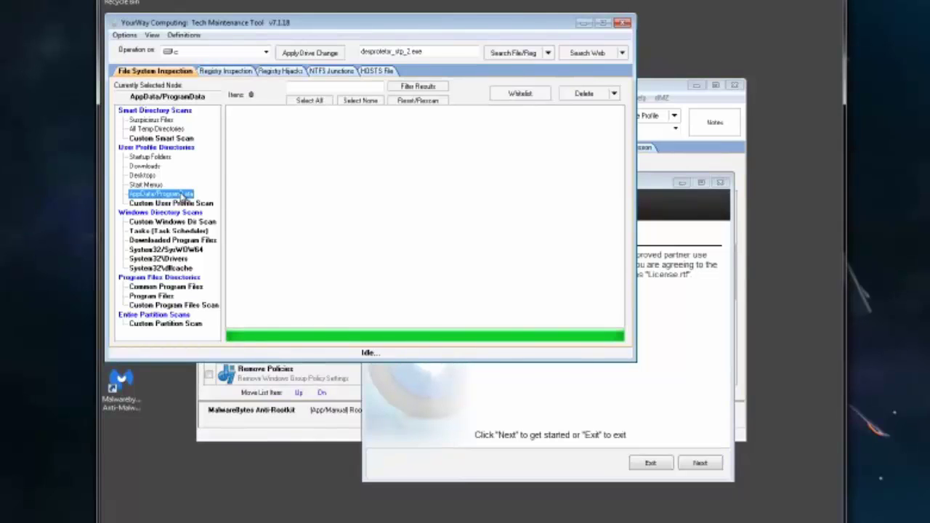
click(250, 219)
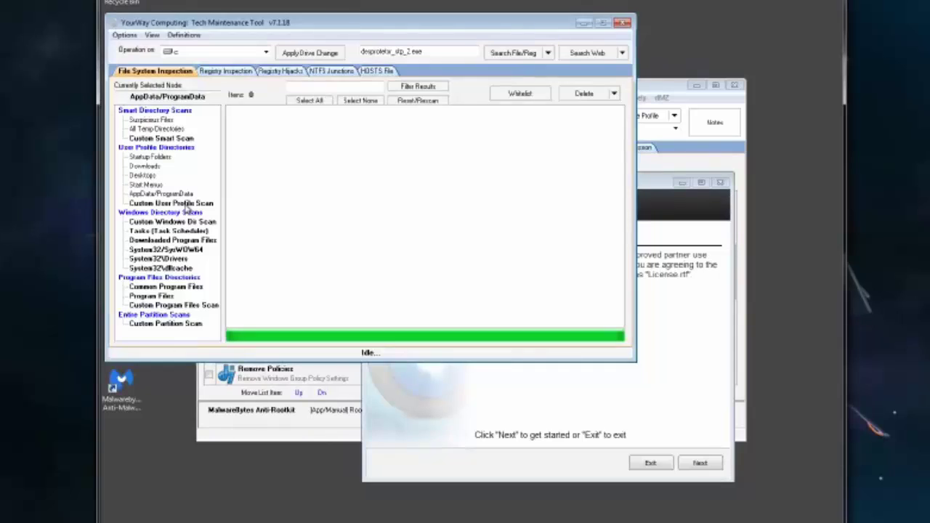
click(186, 205)
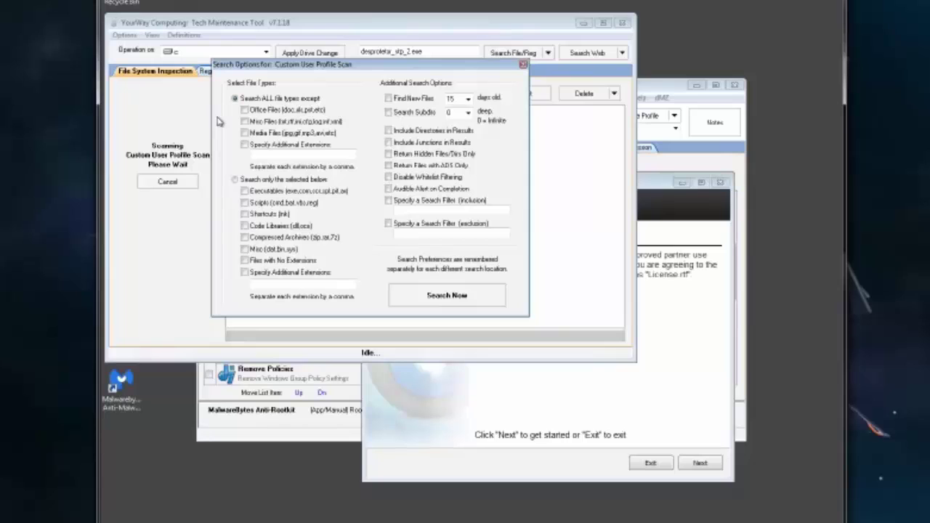
- Toggle Office Files and Executables on and off, then cycle new-file age through 7, 3 and back to 15 days
click(245, 110)
click(245, 109)
click(245, 190)
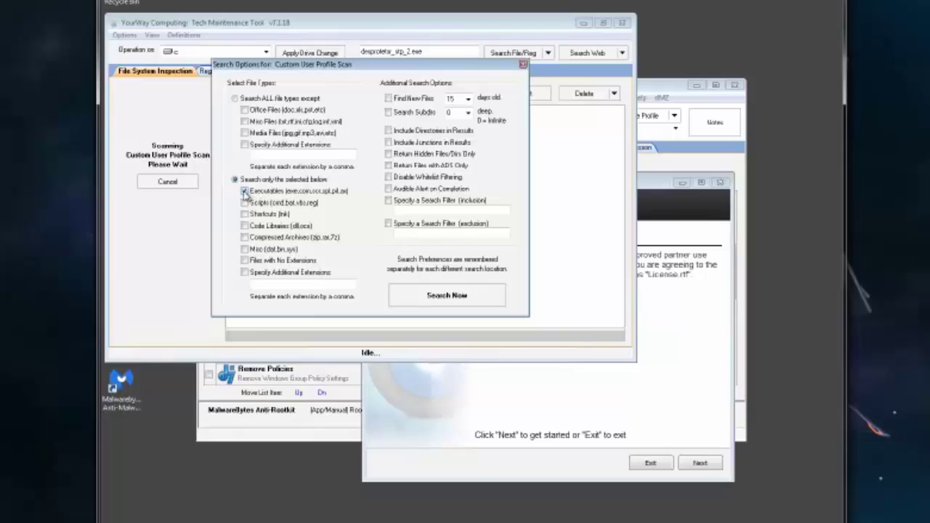
click(245, 191)
click(468, 99)
click(462, 116)
click(468, 99)
click(469, 108)
click(468, 99)
click(462, 125)
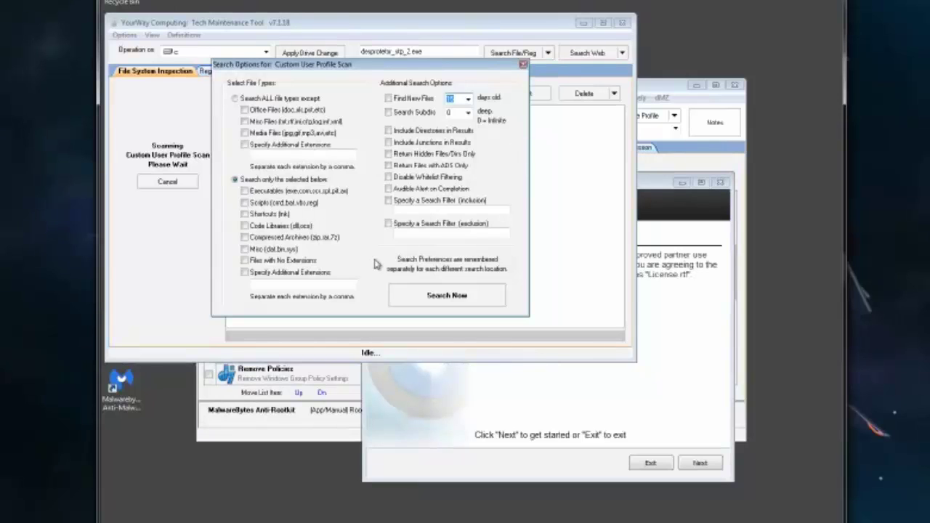
- Check Office Files and Compressed Archives and run the custom profile scan
click(246, 110)
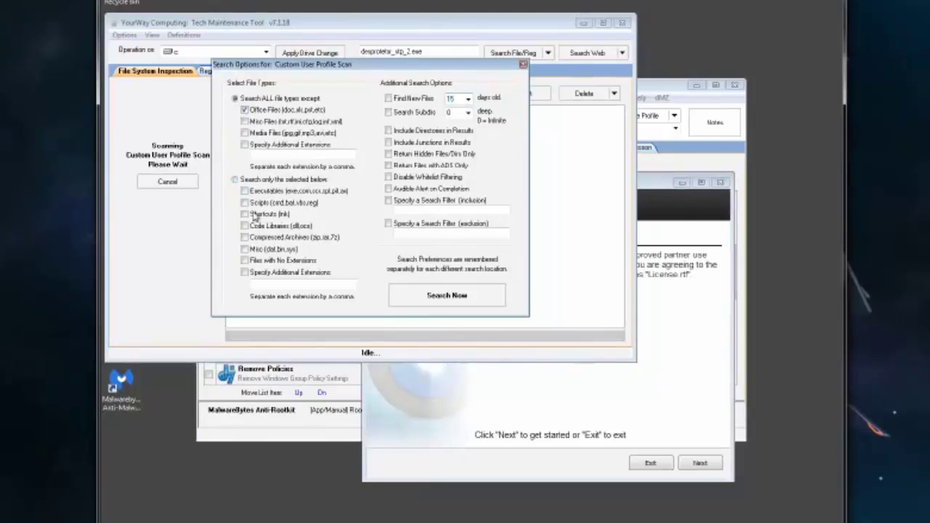
click(245, 238)
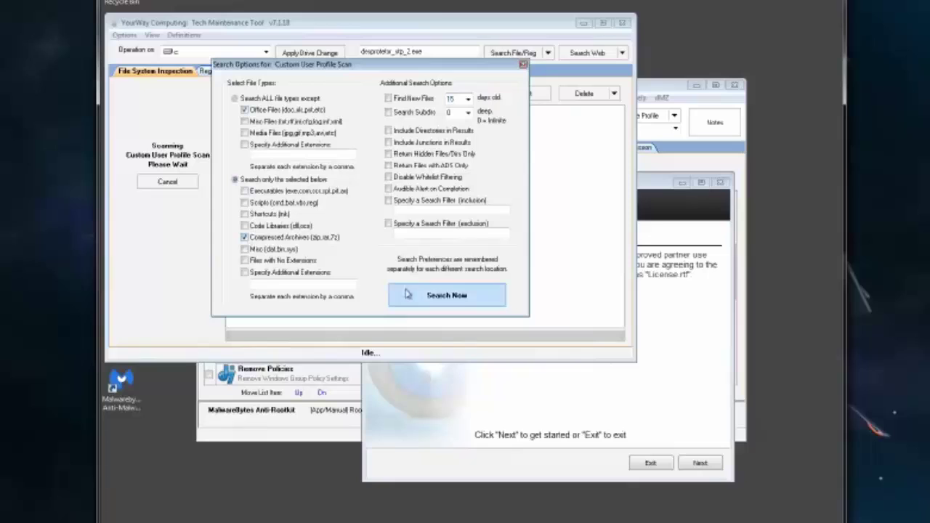
click(447, 296)
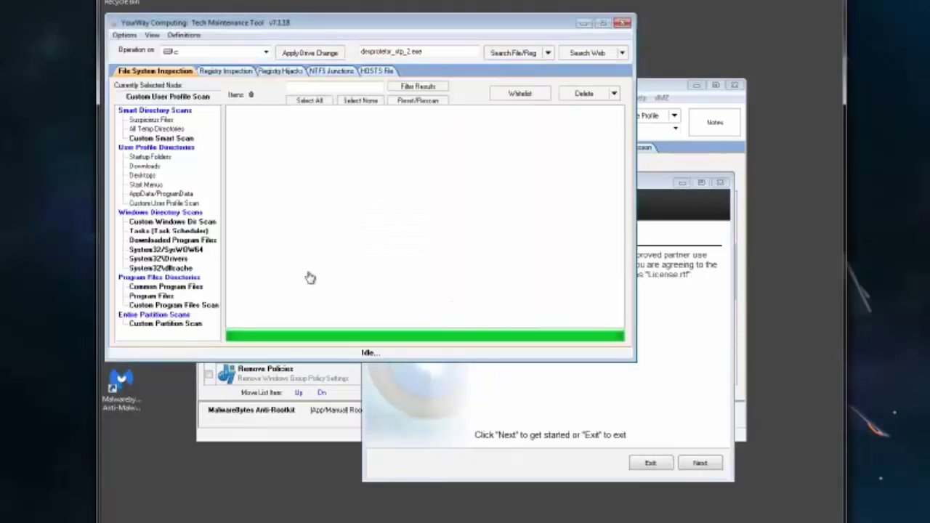
- Reopen the custom scan's options, uncheck both file types, and search again, returning 0 items
click(173, 204)
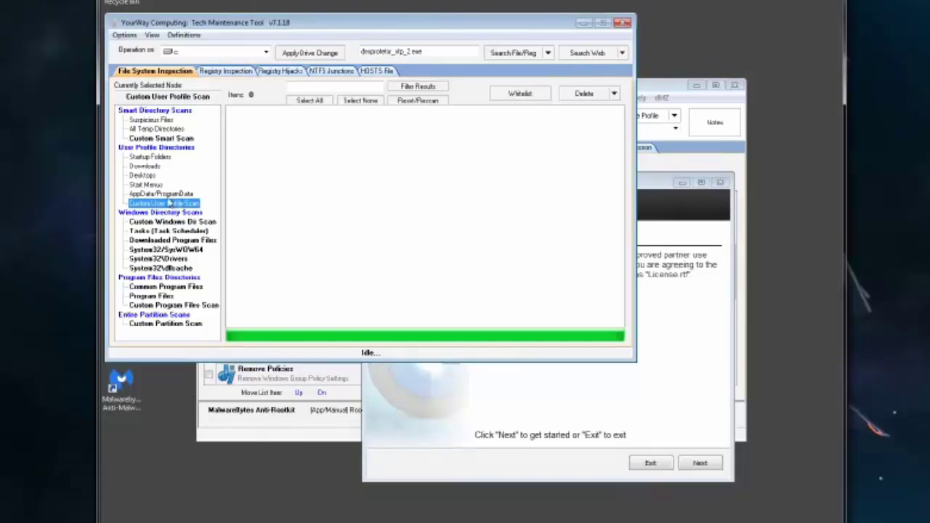
click(164, 207)
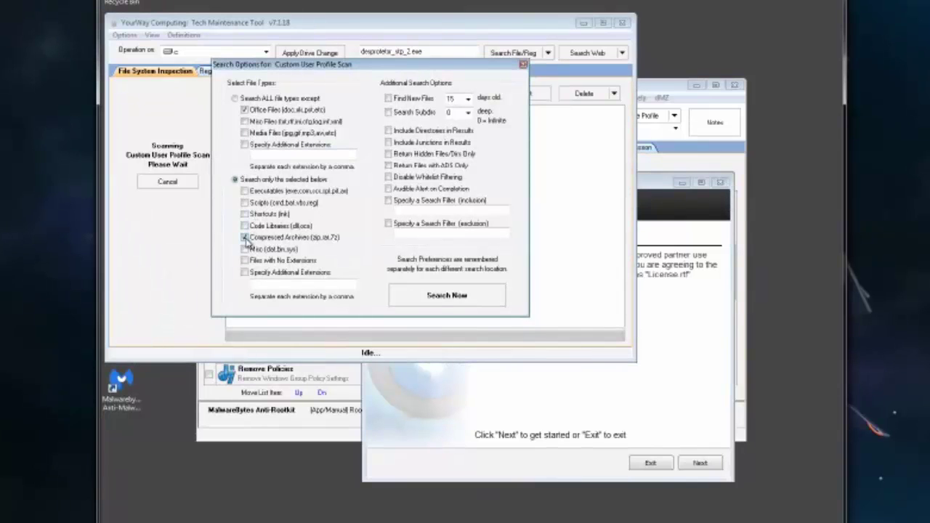
click(245, 238)
click(245, 110)
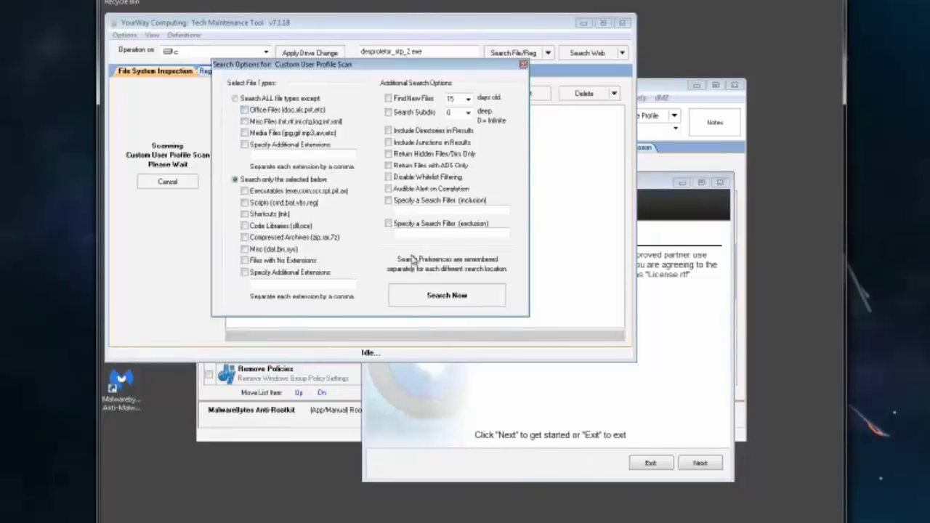
click(426, 295)
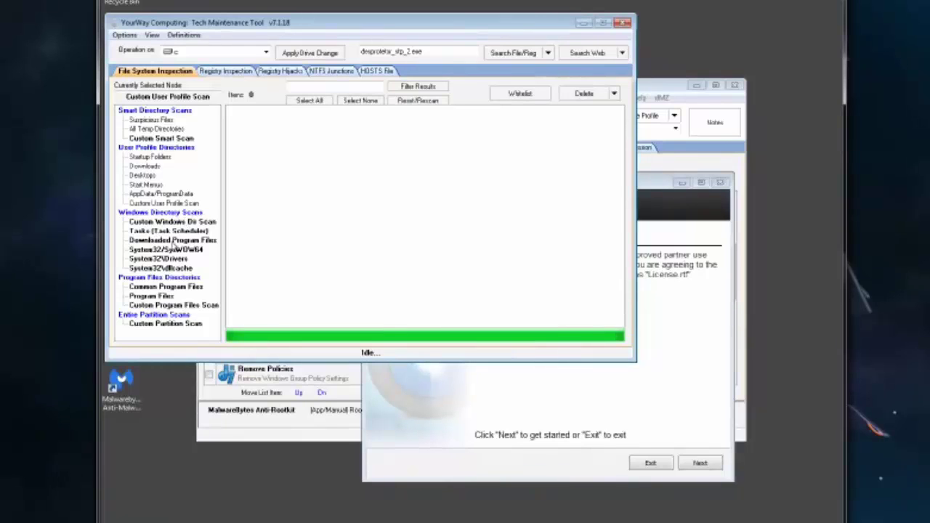
- Check Scheduled Tasks and Downloaded Program Files, then scan System32/SysWOW64, listing 20 items
click(176, 233)
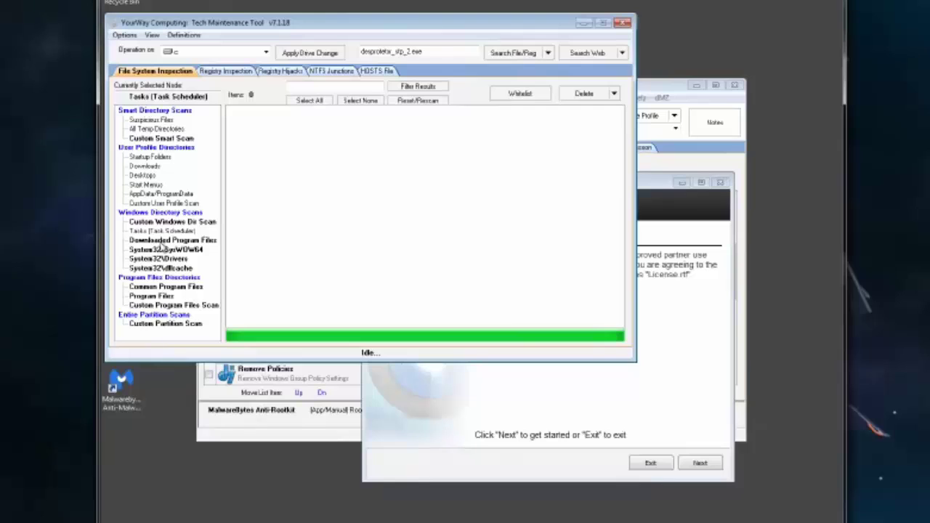
click(166, 240)
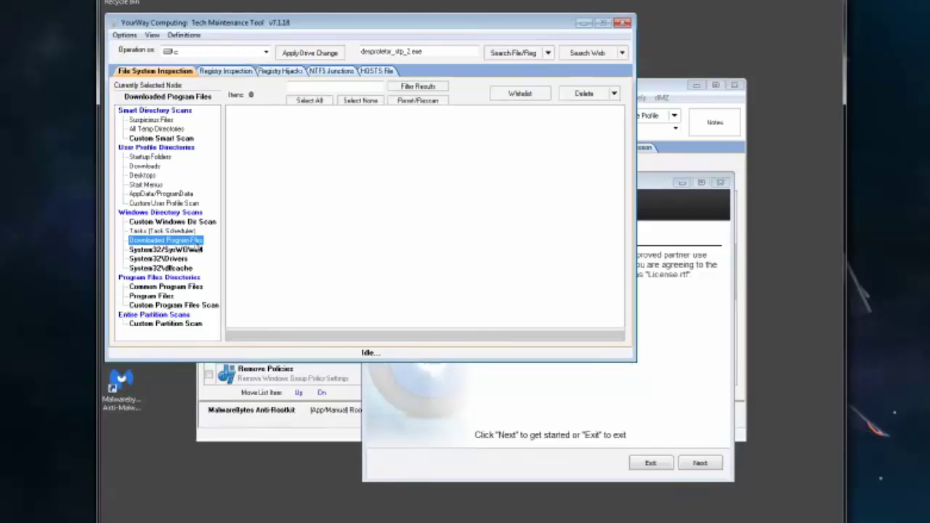
click(291, 208)
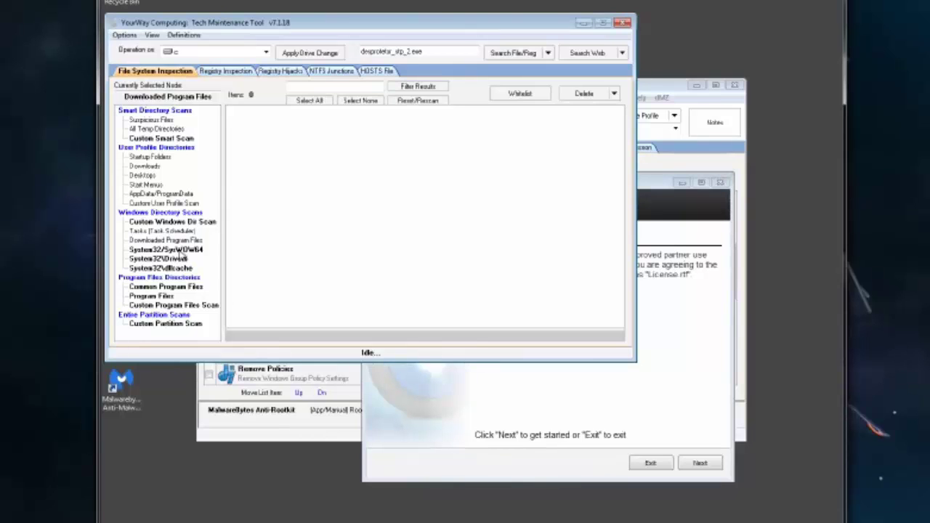
click(180, 250)
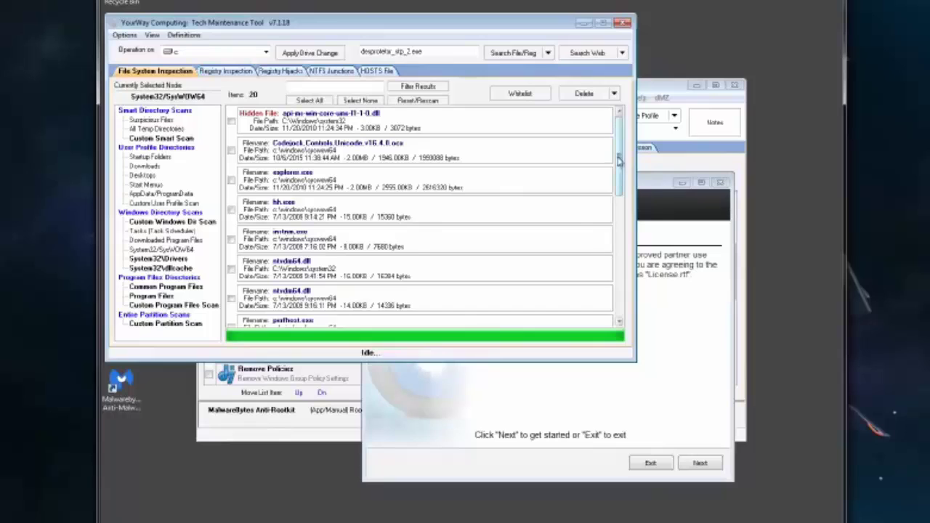
- Inspect hh.exe from the results: a signed Microsoft HTML Help Executable, VirusTotal 0/55
drag(620, 160, 610, 296)
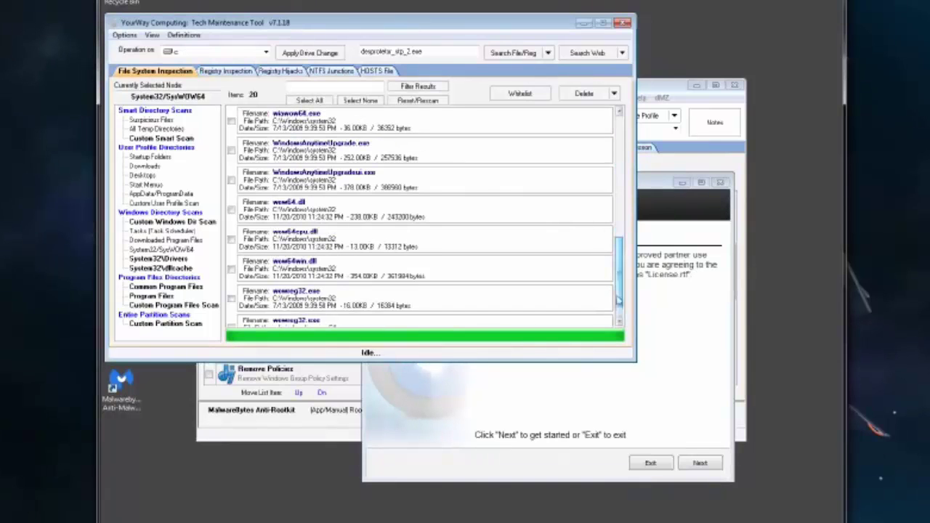
drag(616, 304, 636, 191)
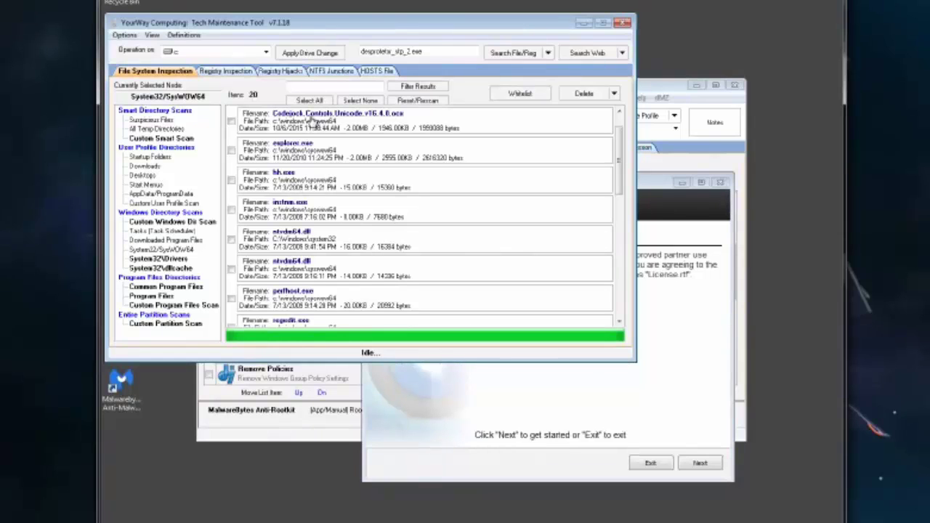
click(336, 186)
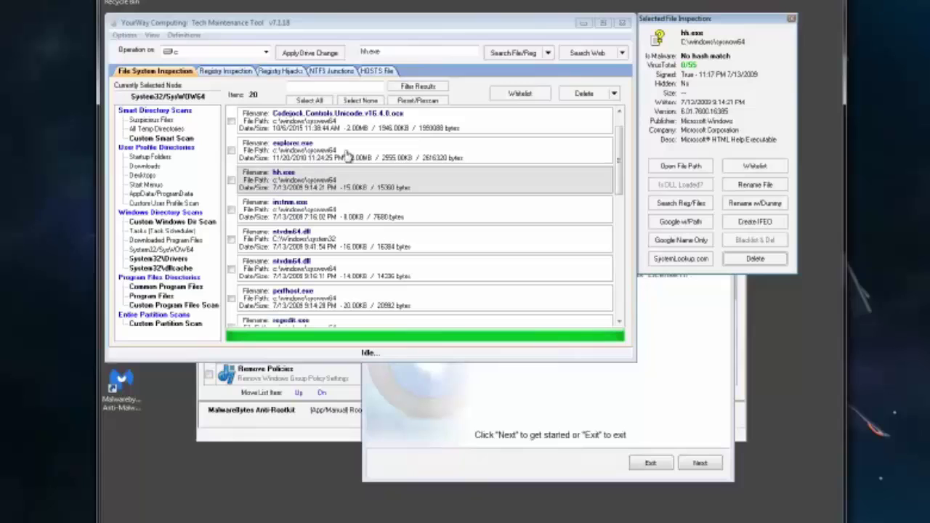
click(326, 149)
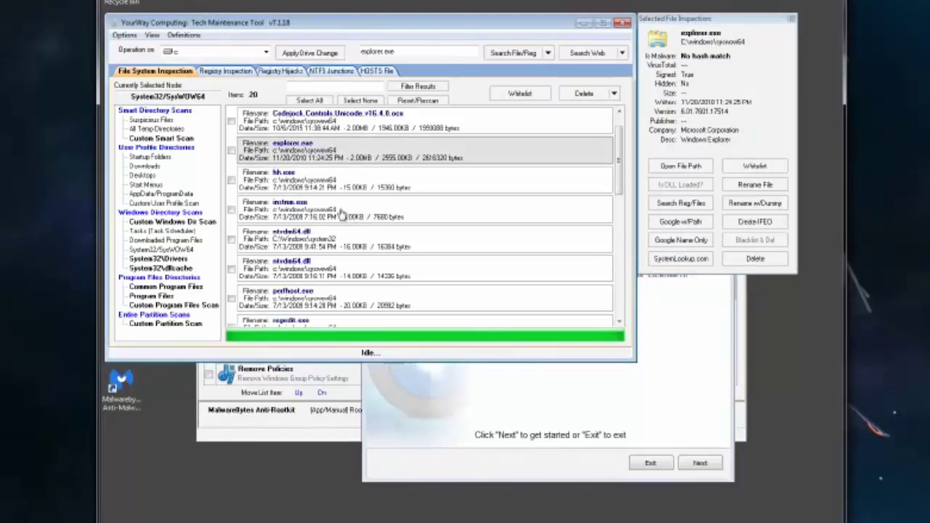
click(336, 186)
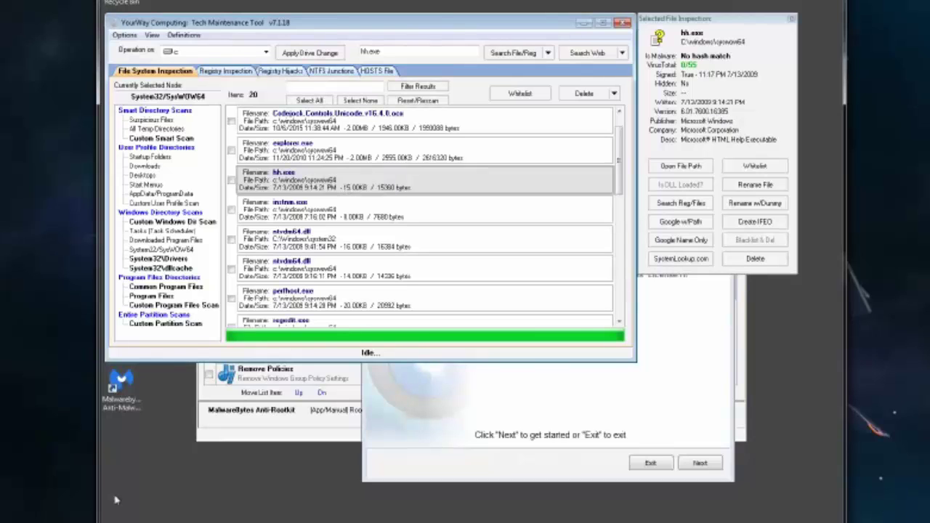
- Search Start for 'run', open the Run dialog, then dismiss it
key(super)
click(149, 517)
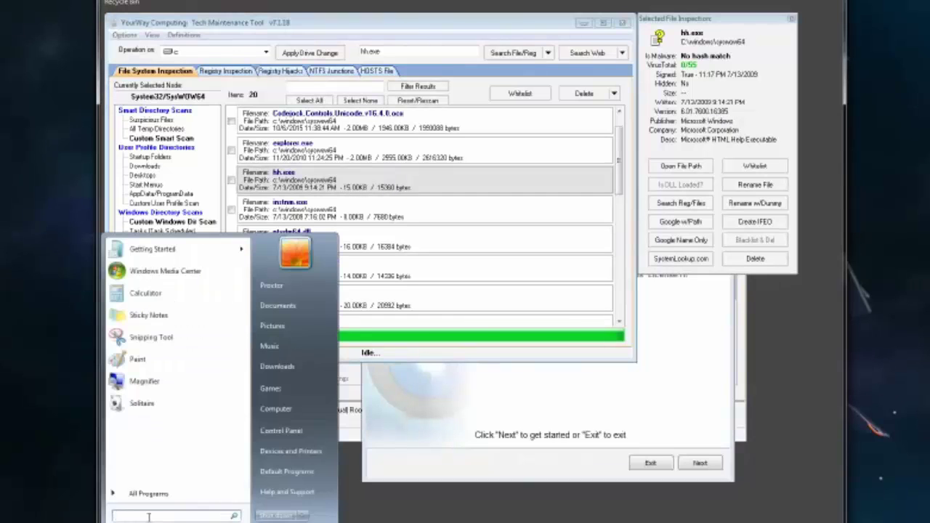
text(run)
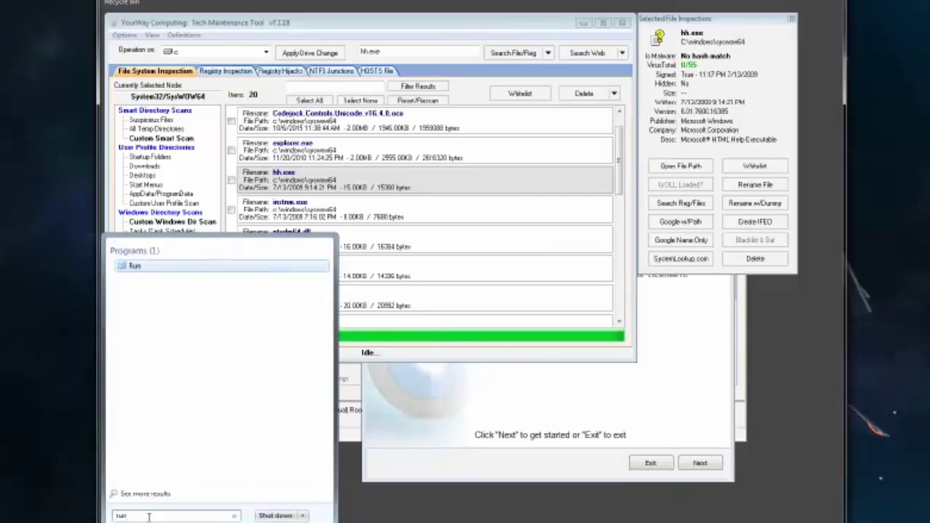
key(Return)
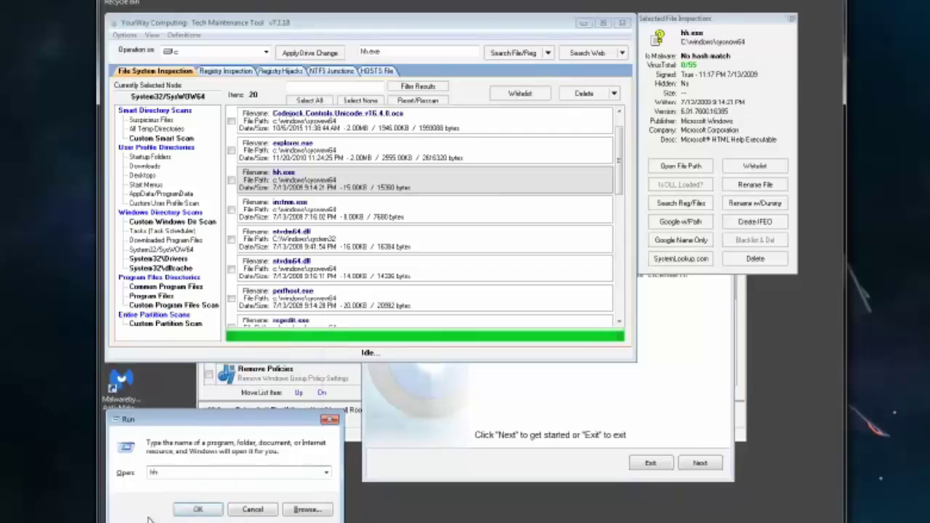
key(Escape)
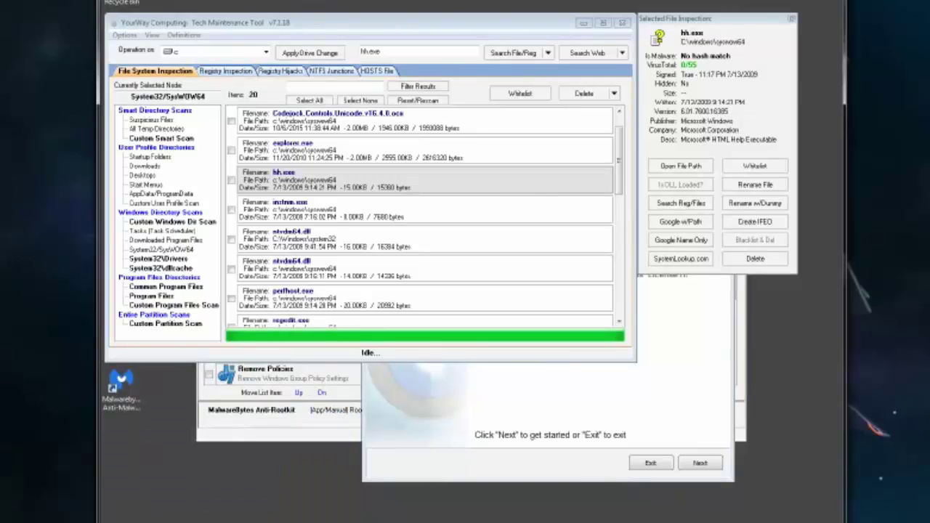
key(super)
click(134, 512)
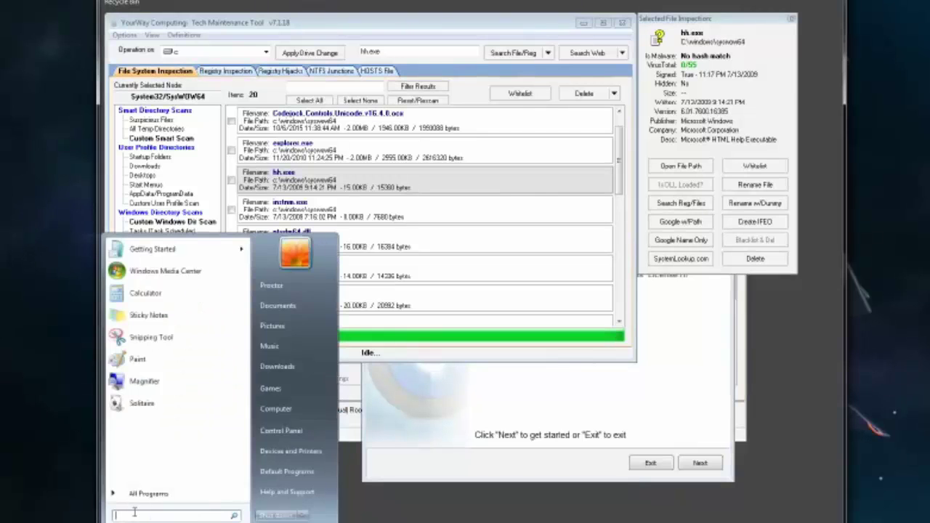
text(run)
key(Return)
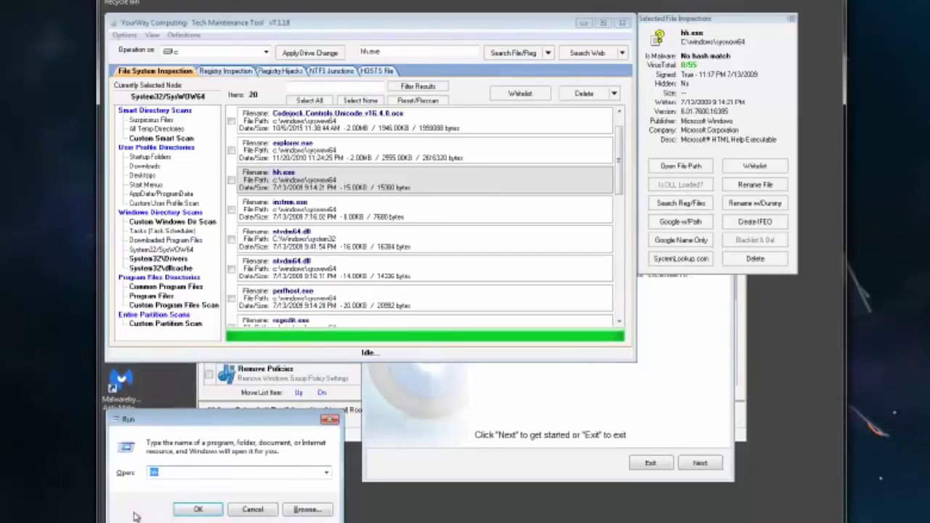
text(hh )
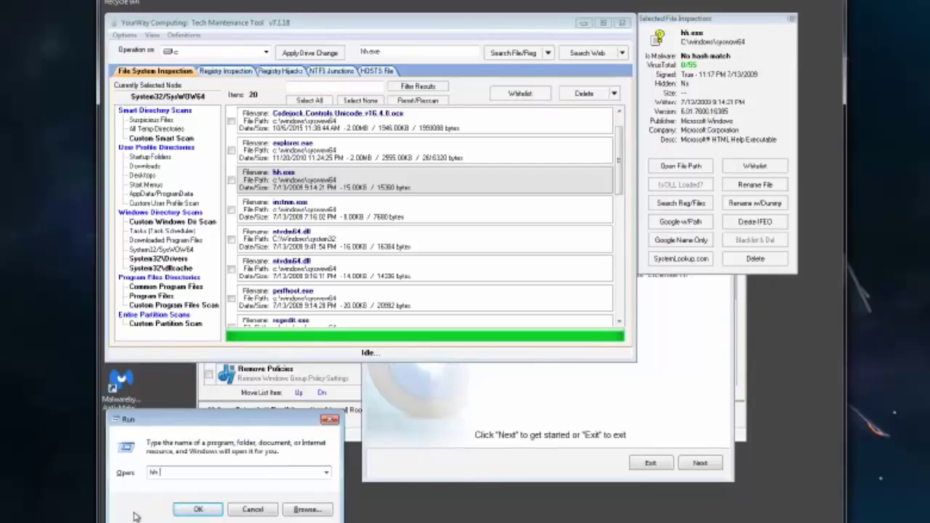
text(http://www.fooli)
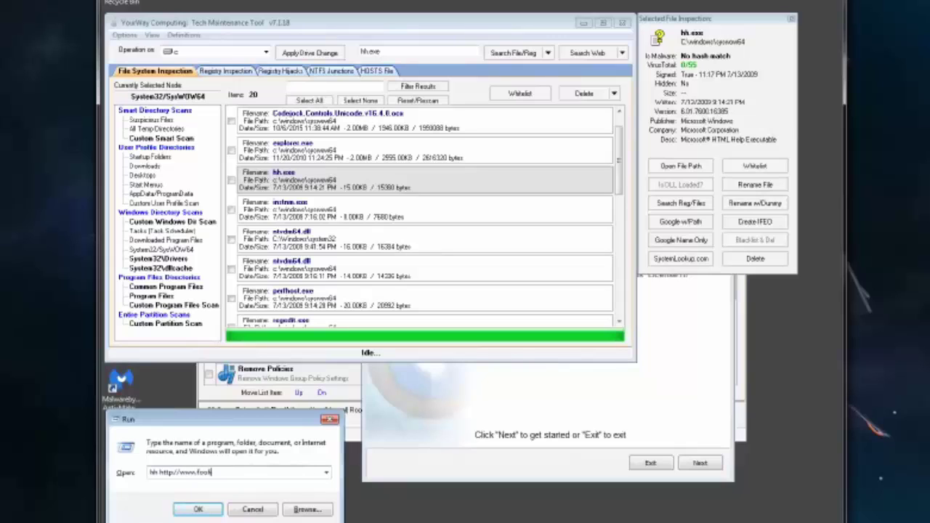
text(shit.com)
key(Return)
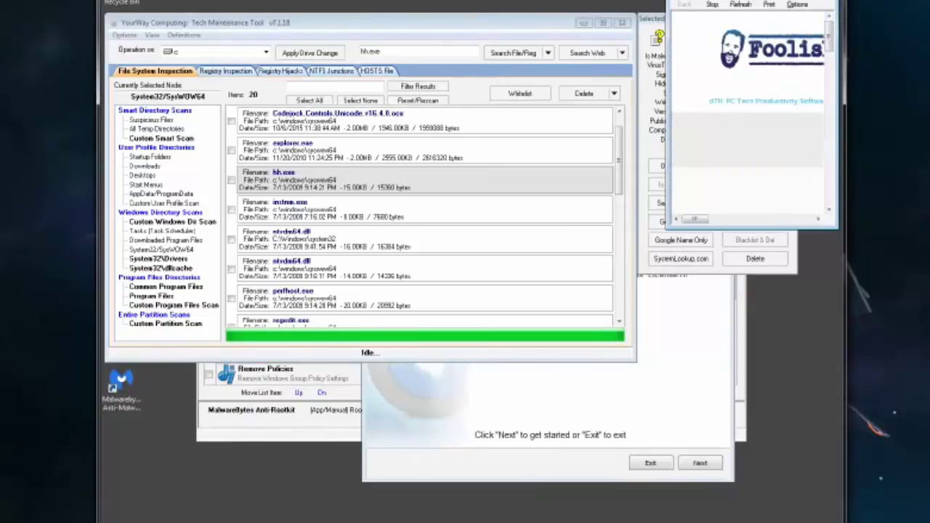
- Move and enlarge the HTML Help window, letting scripts continue through the Script Error prompts
drag(734, 0, 465, 33)
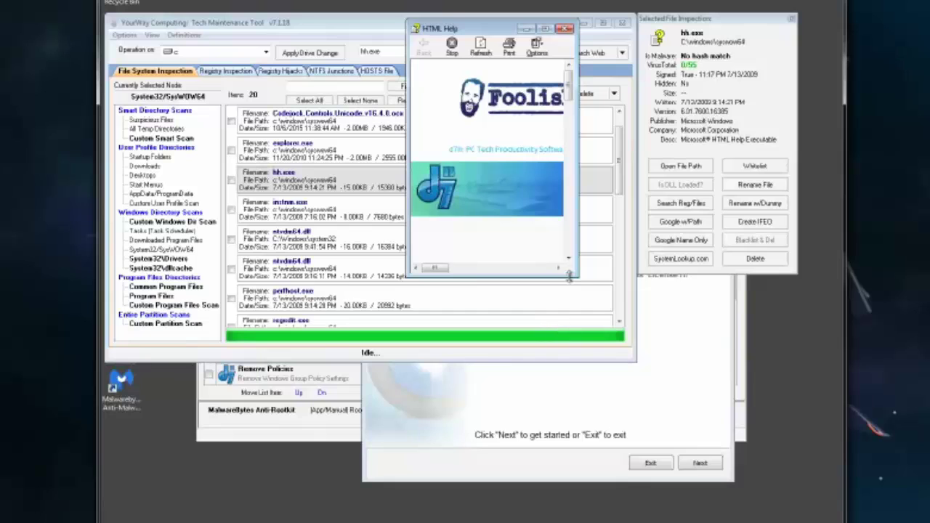
drag(576, 276, 782, 470)
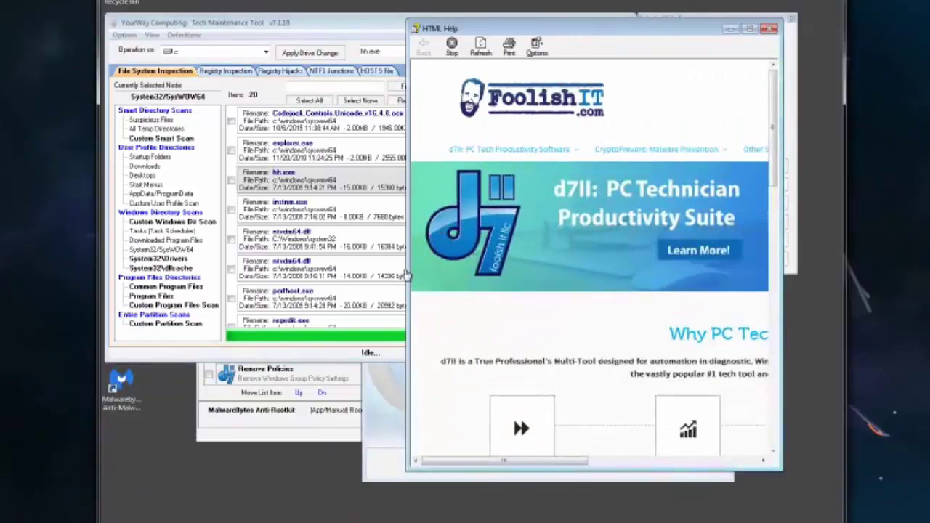
drag(407, 276, 248, 283)
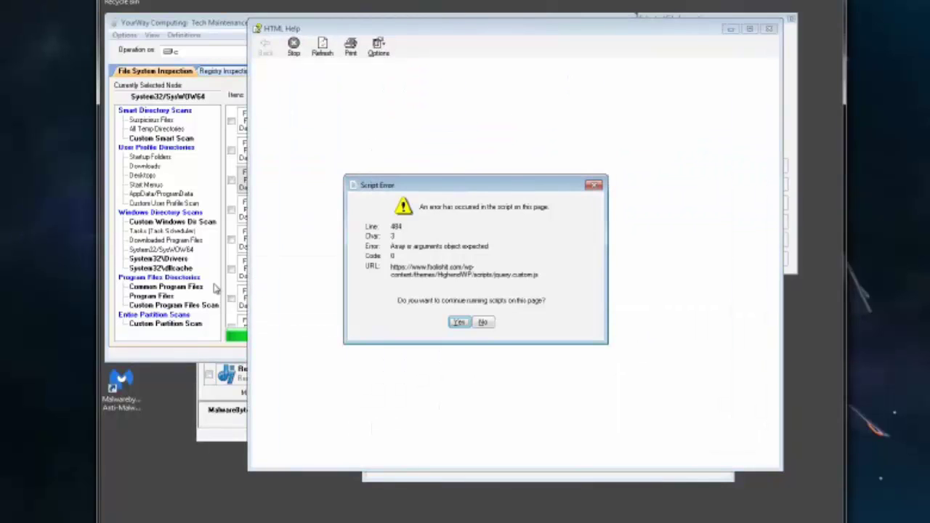
click(460, 322)
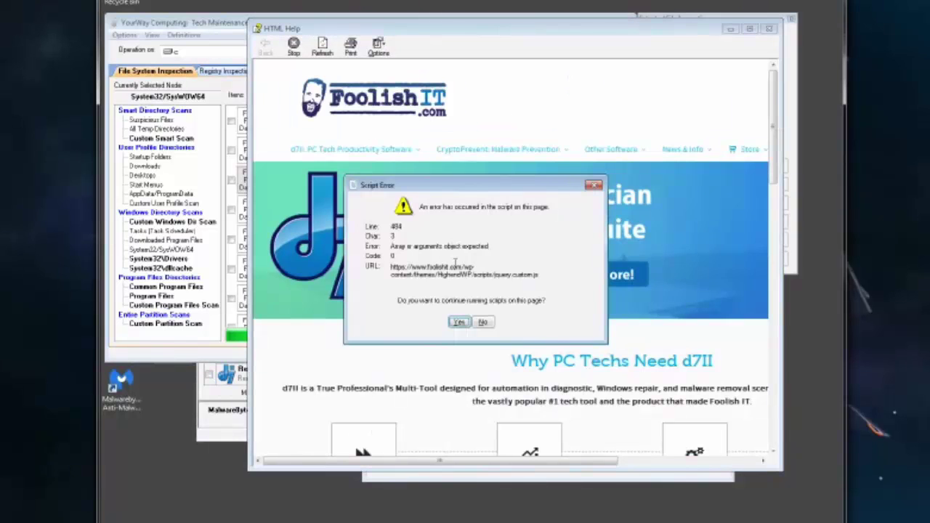
click(460, 324)
click(459, 325)
click(459, 326)
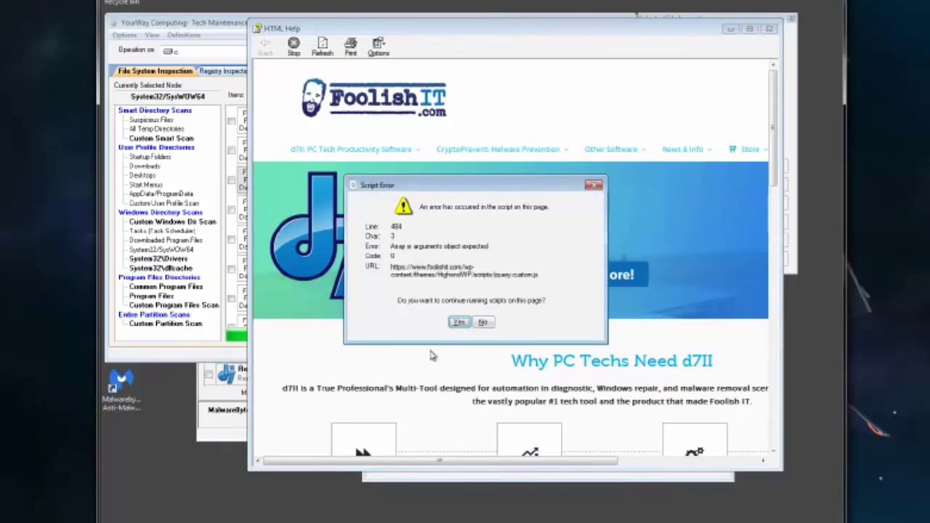
click(459, 325)
click(455, 325)
click(457, 325)
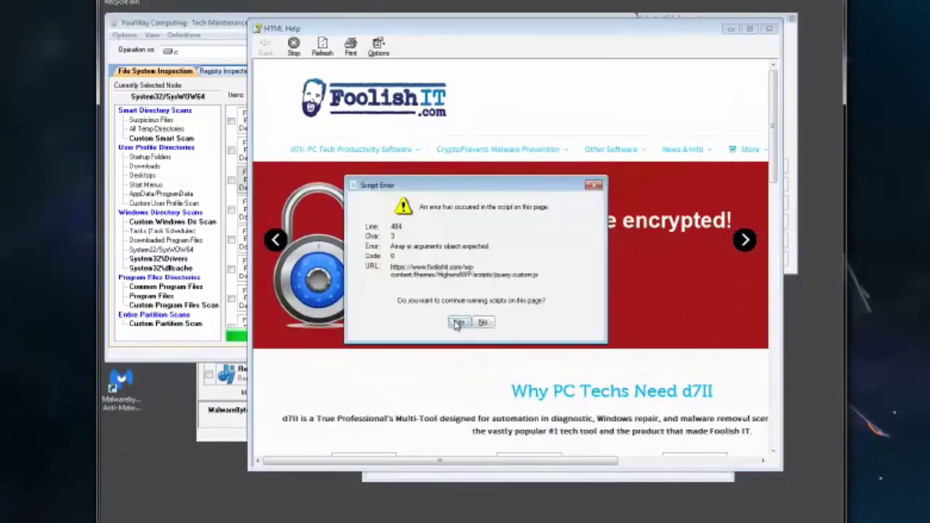
- Stop scripts on the Foolish IT page, close the help window, and tick hh.exe
click(483, 323)
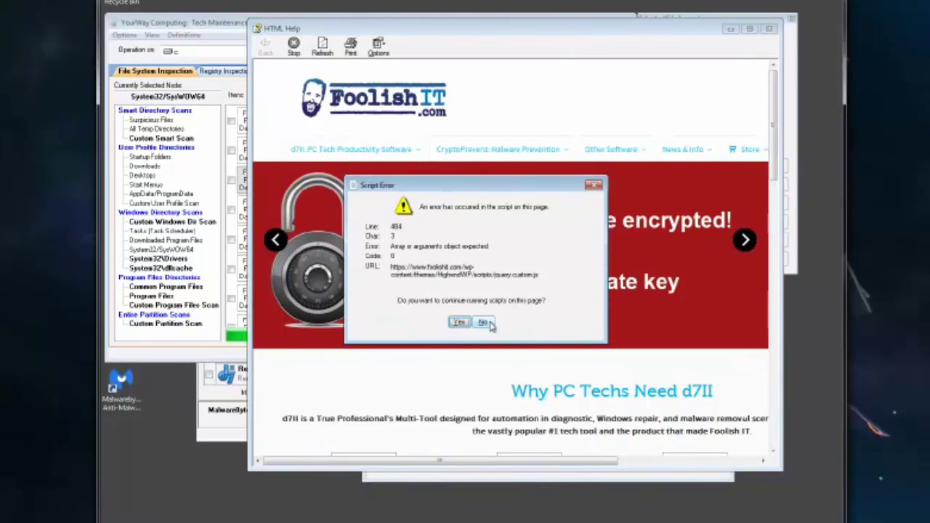
click(483, 324)
click(483, 324)
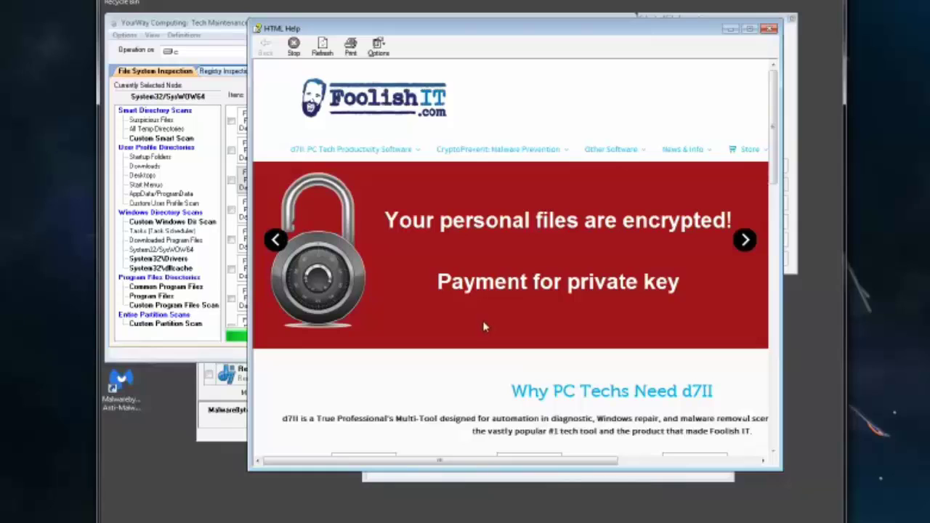
click(483, 322)
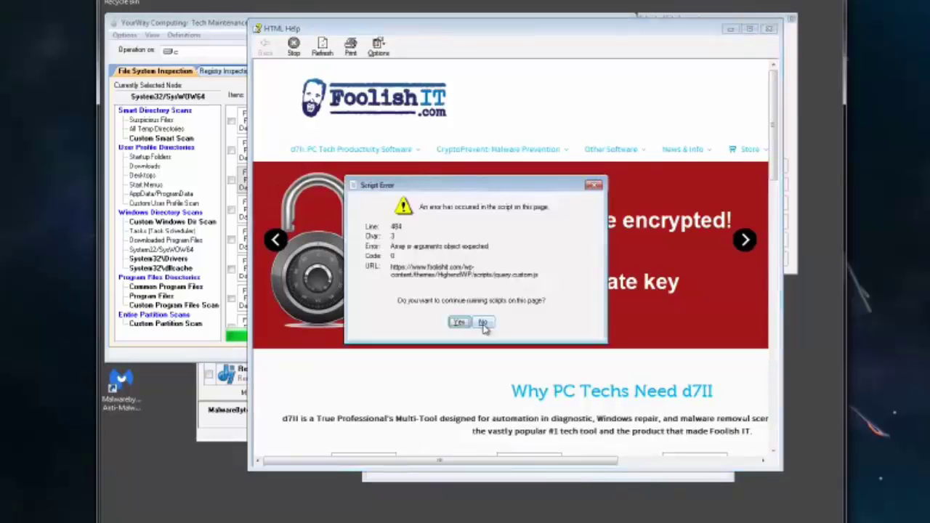
click(483, 323)
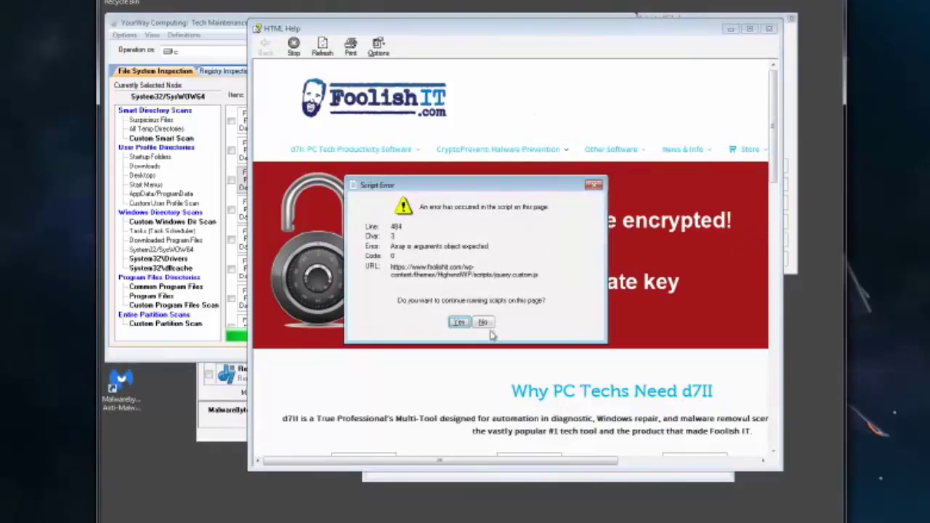
click(482, 322)
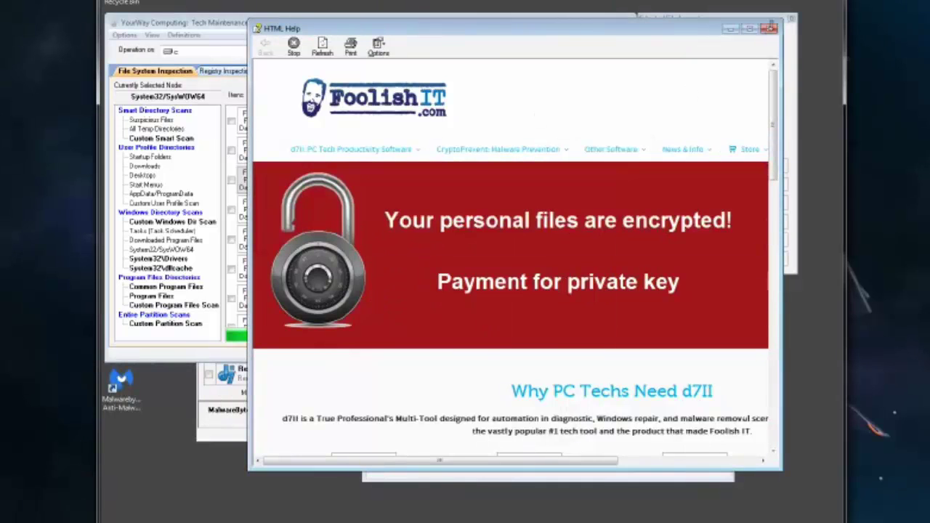
click(771, 30)
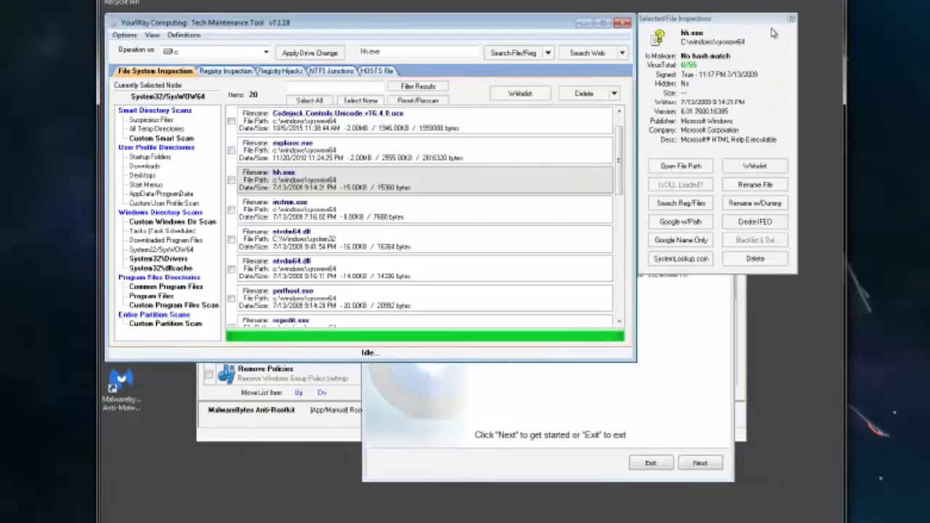
click(231, 180)
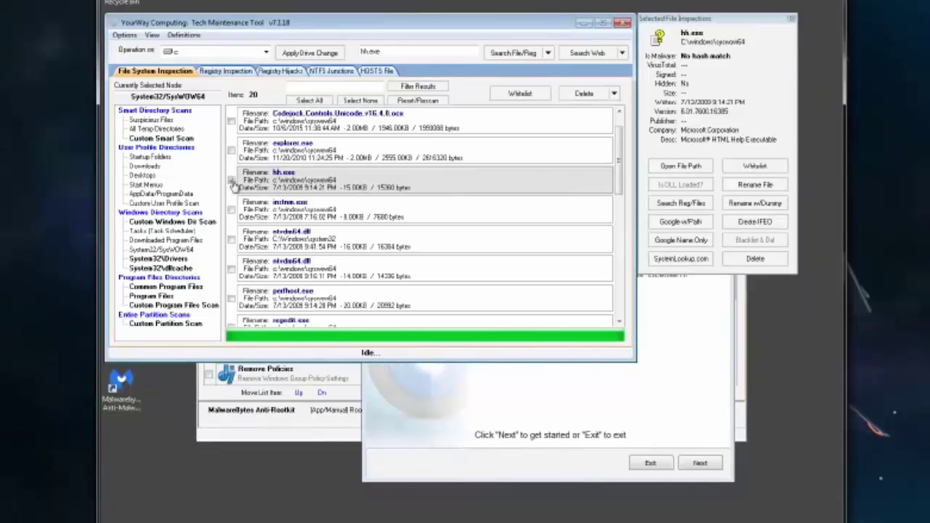
- Whitelist hh.exe, then tick and whitelist Codejock.Controls.Unicode.v16.4.0.ocx, confirming each time
click(520, 96)
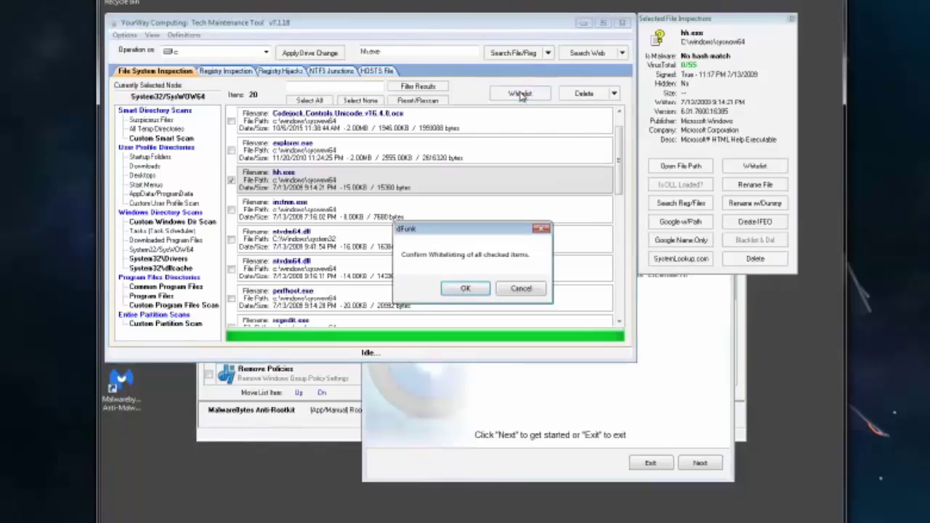
click(465, 290)
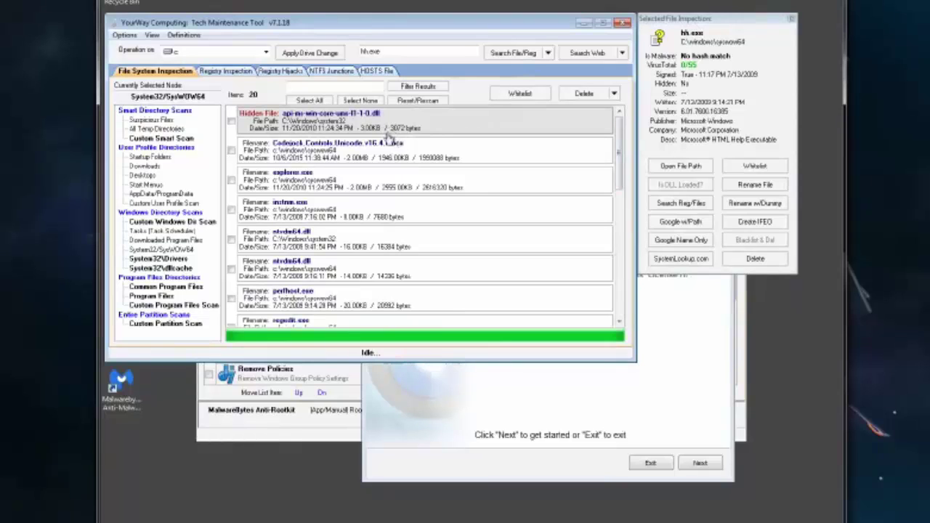
click(354, 159)
click(231, 151)
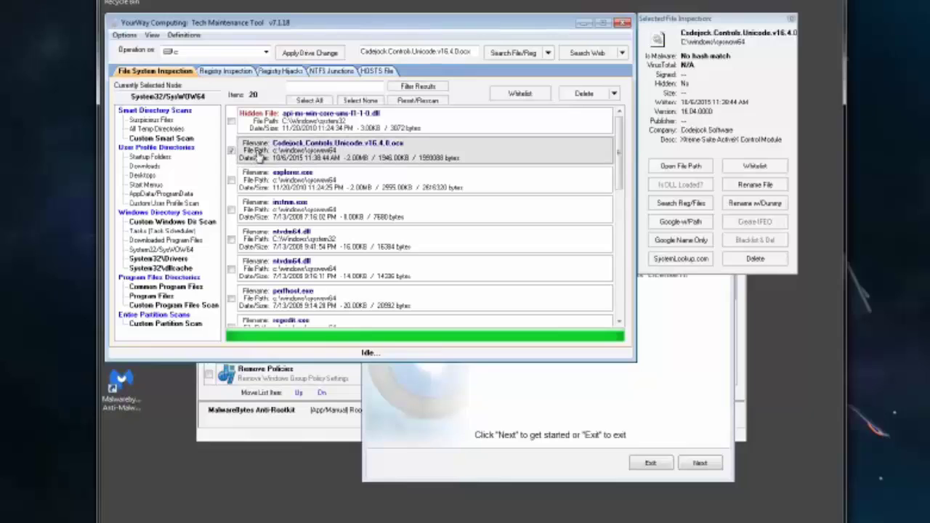
click(510, 96)
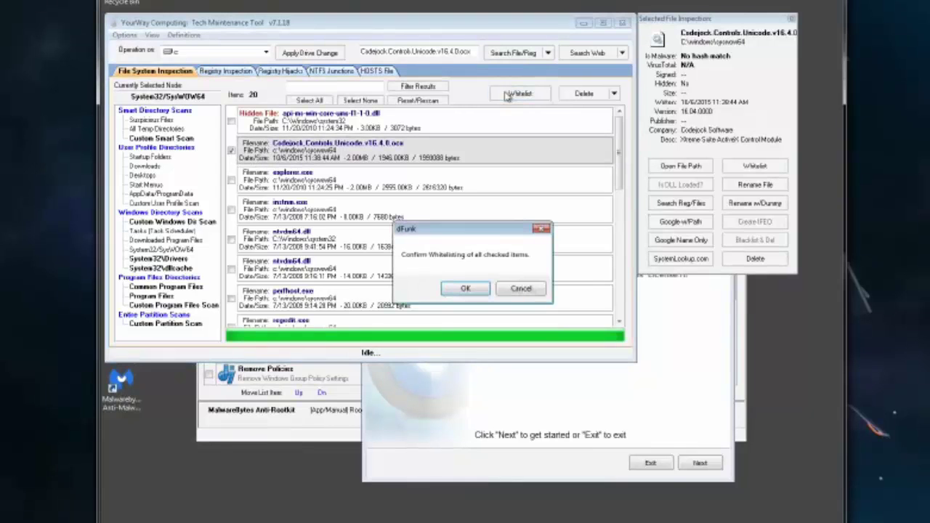
click(464, 289)
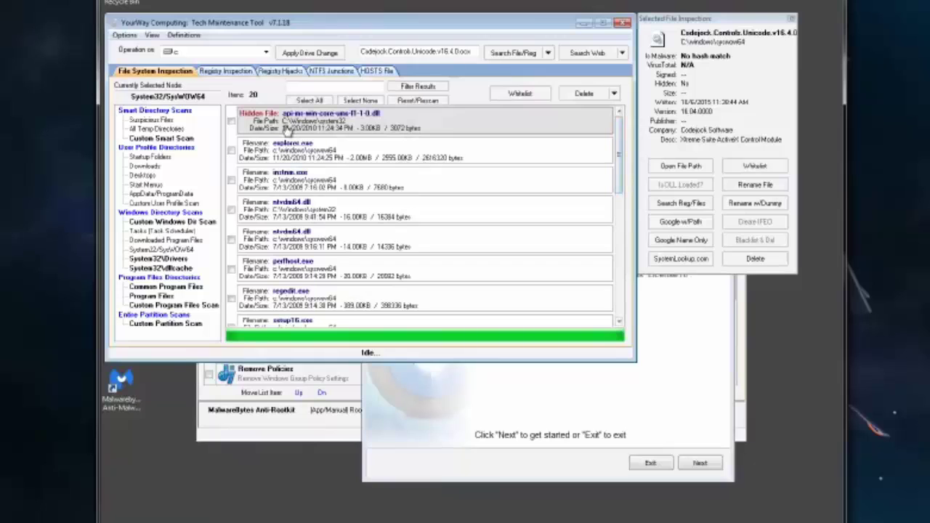
- Inspect explorer.exe, instmm.exe, both ntvdm64.dll copies, perfhost.exe and regedit.exe file details
click(340, 159)
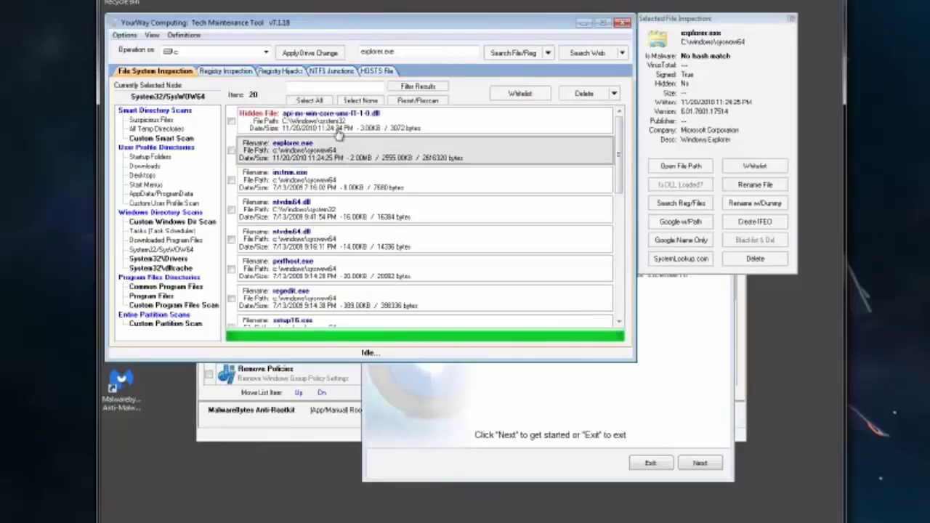
click(354, 128)
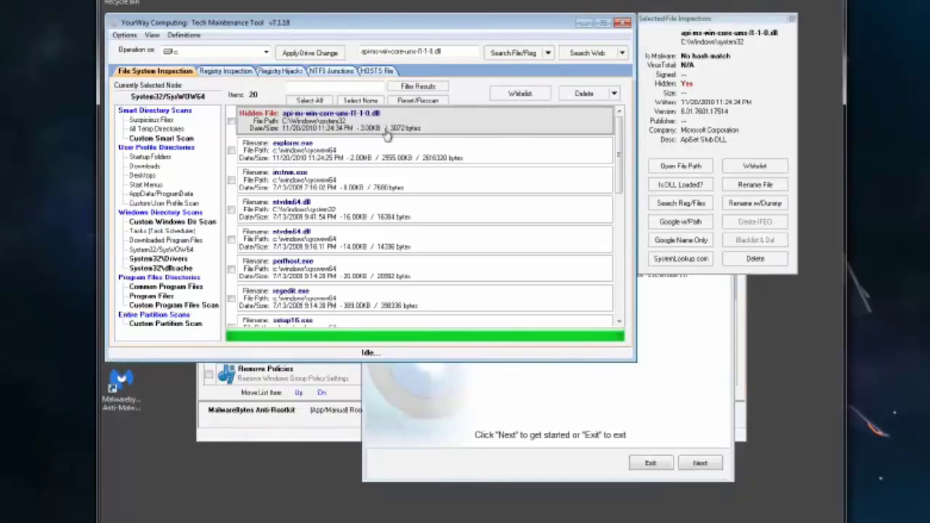
click(351, 156)
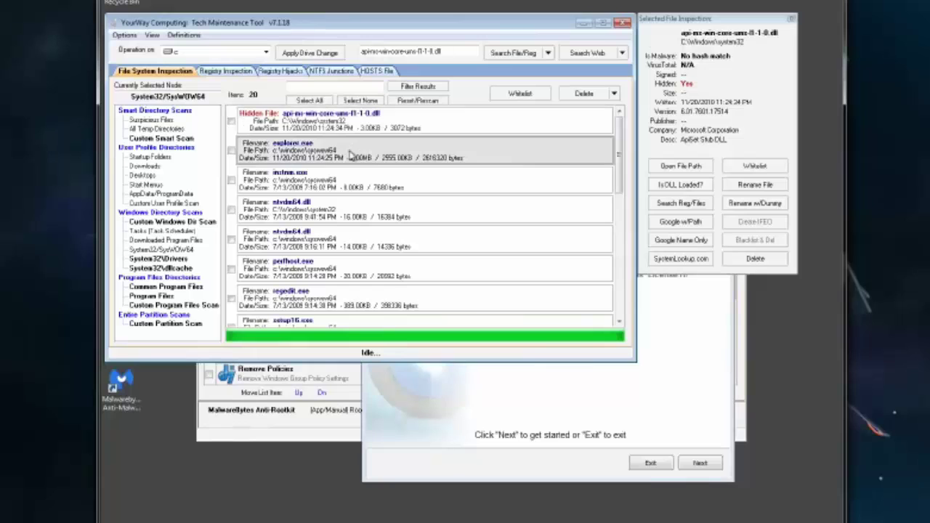
click(359, 186)
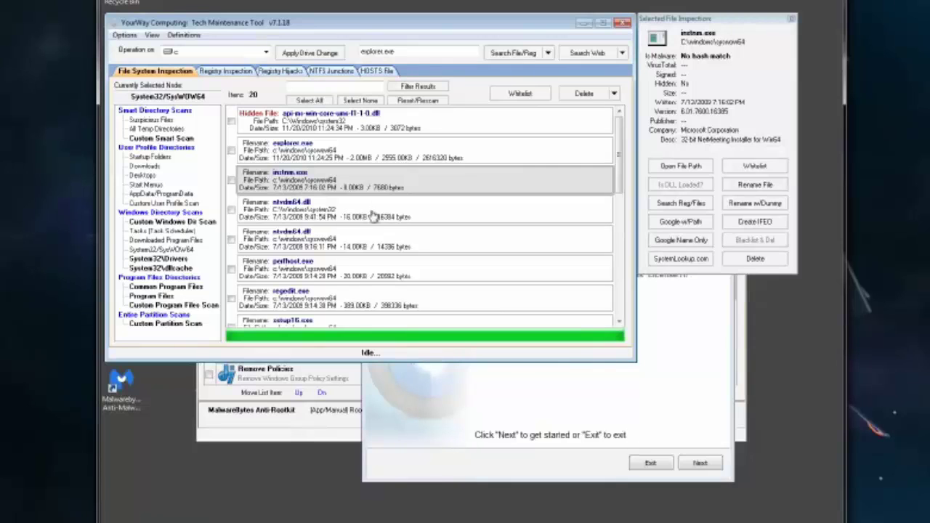
click(325, 217)
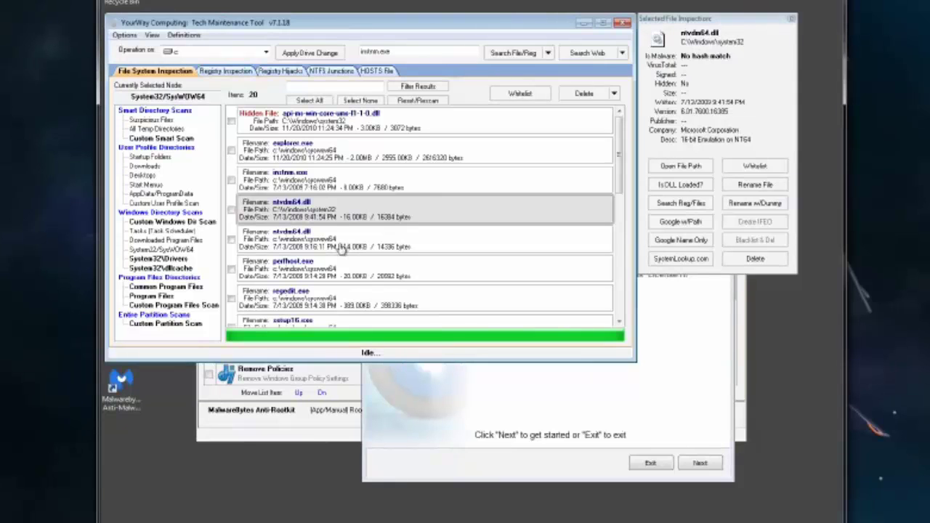
click(341, 249)
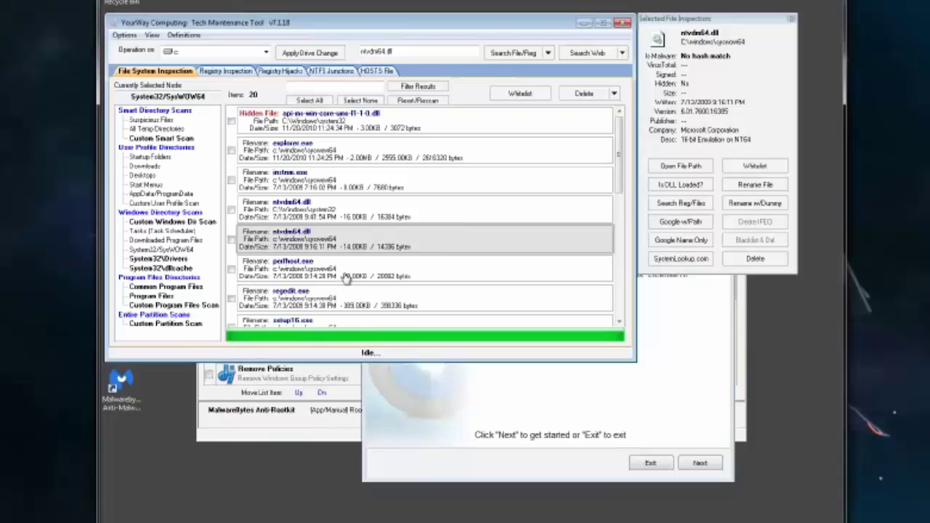
click(346, 280)
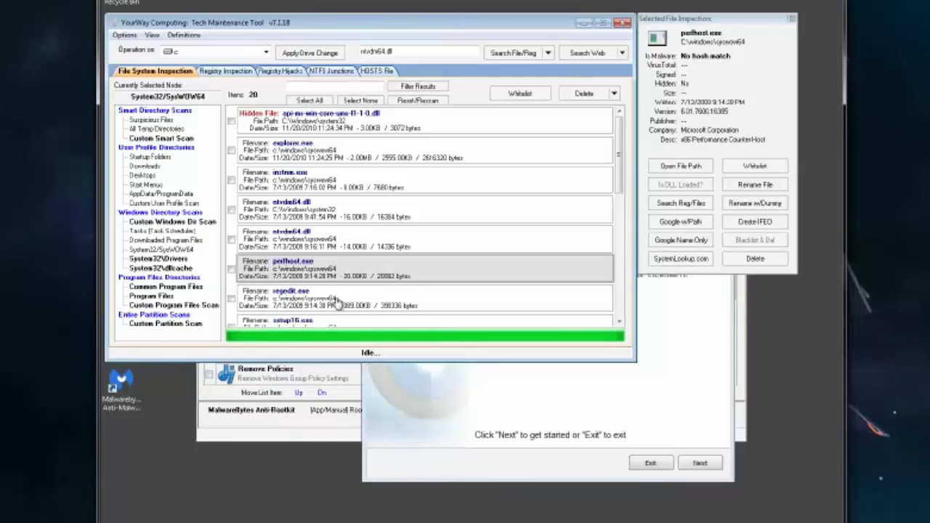
click(337, 304)
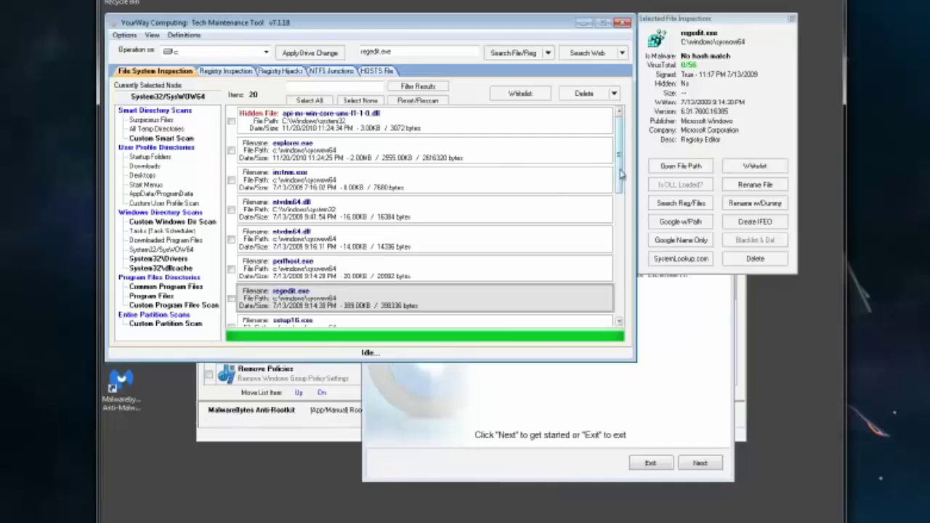
drag(621, 173, 621, 205)
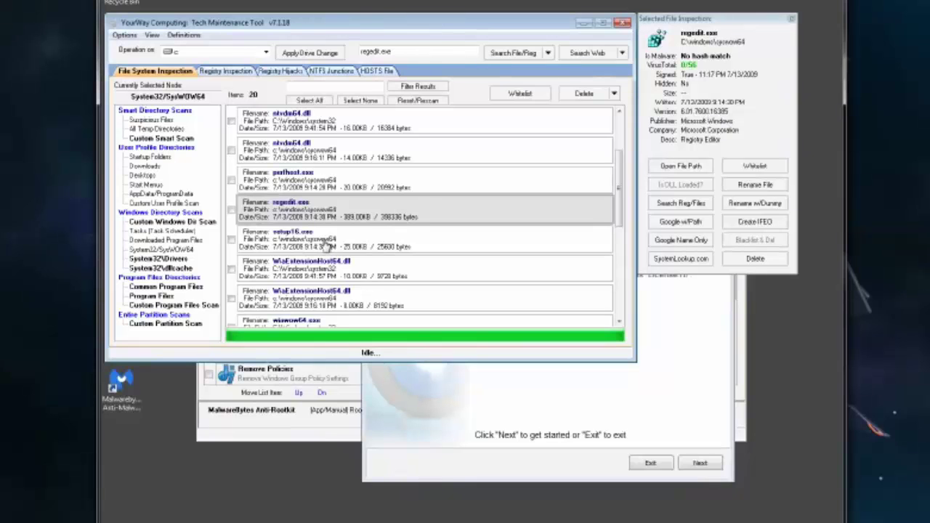
- Inspect setup16.exe, both WiaExtensionHost64.dll, wiawow64.exe and the WindowsAnytimeUpgrade executables
click(327, 248)
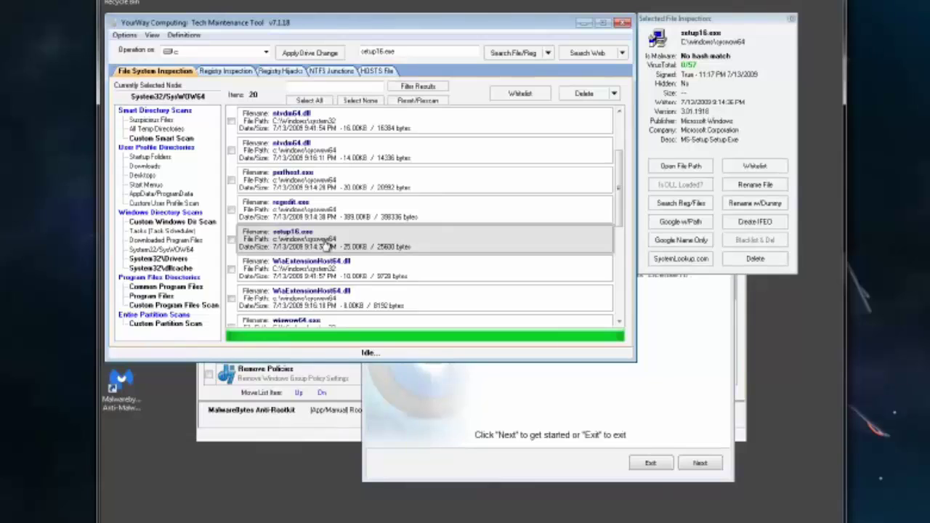
click(331, 270)
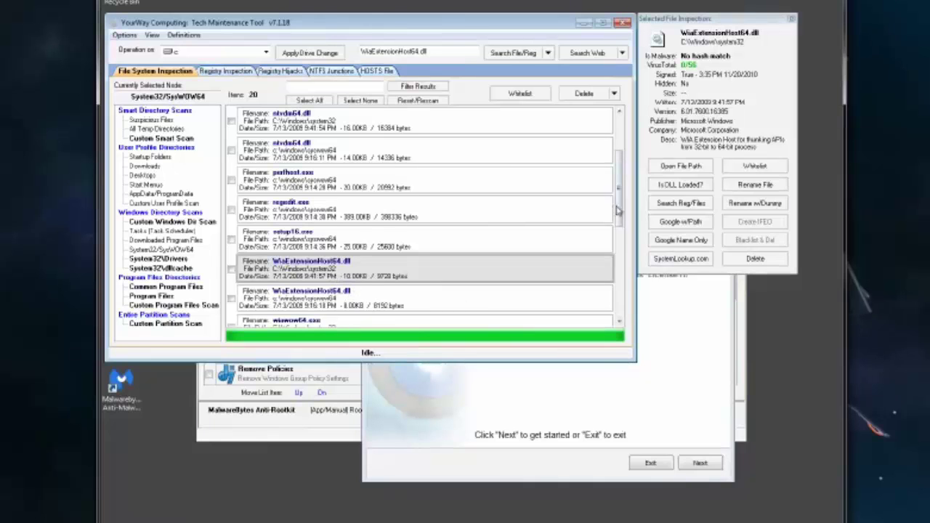
scroll(621, 210, down, 3)
click(333, 216)
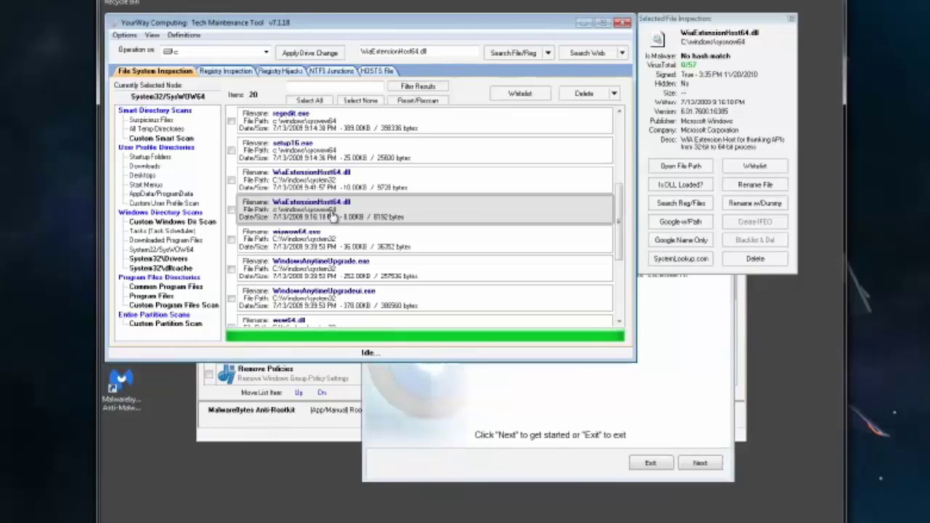
click(336, 241)
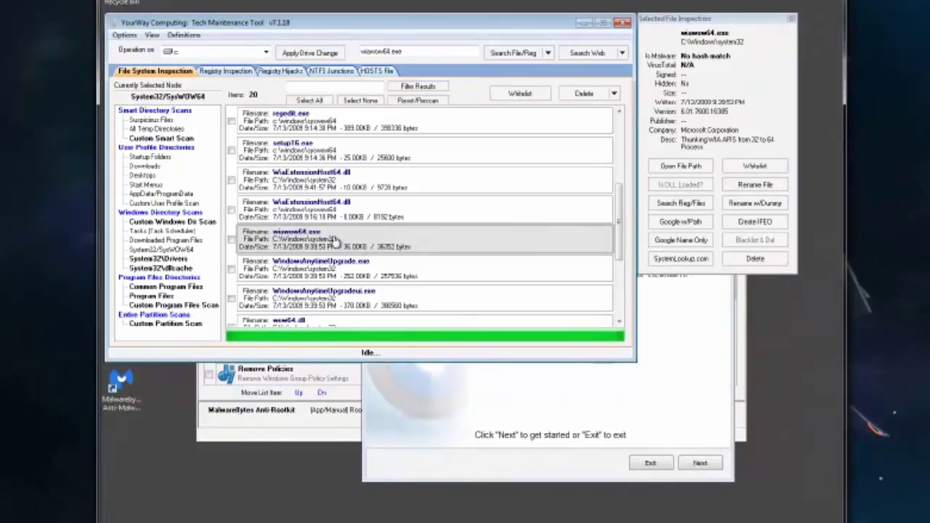
click(349, 272)
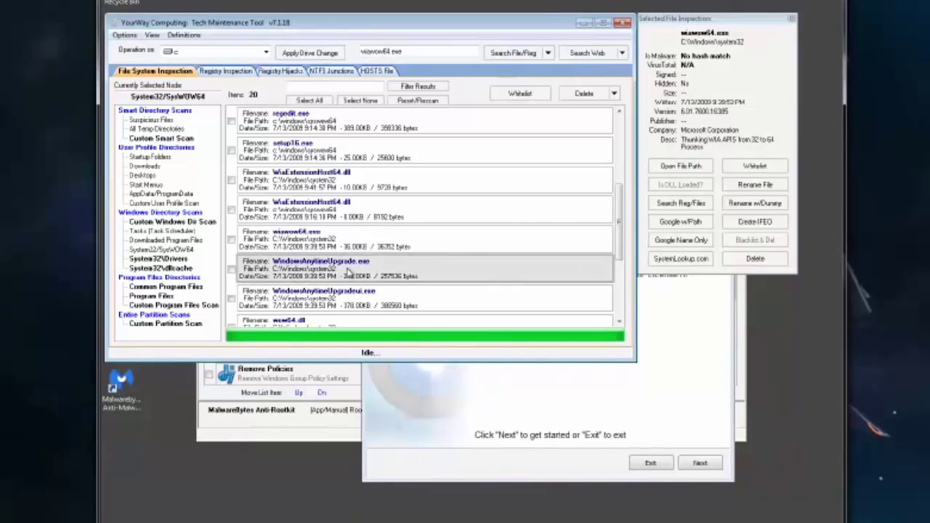
click(364, 309)
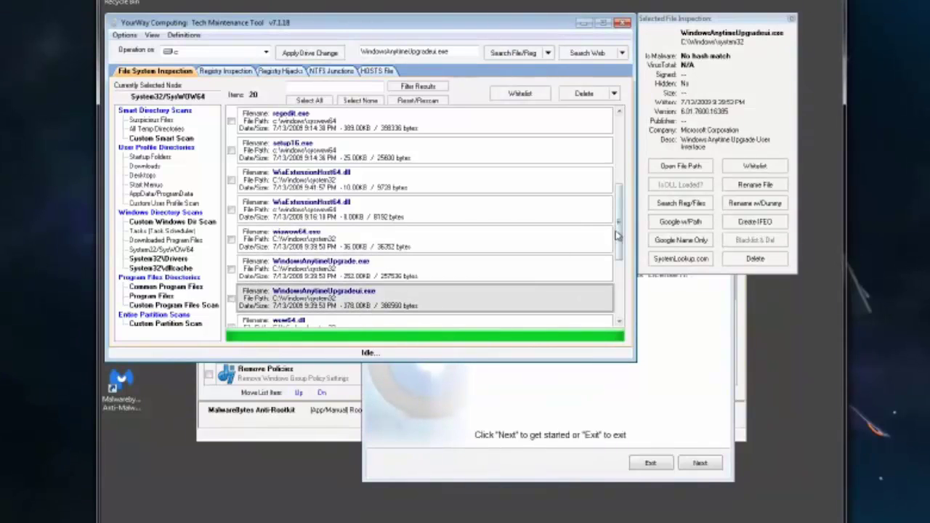
- Inspect wow64.dll, wow64cpu.dll, wow64win.dll and both wowreg32.exe, then list System32\Drivers
drag(618, 234, 624, 265)
scroll(624, 265, down, 1)
click(306, 187)
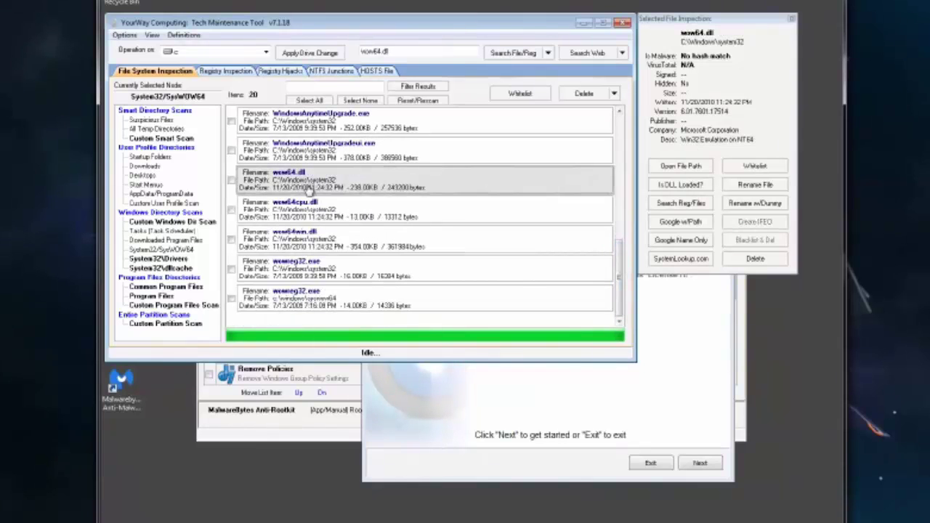
click(320, 211)
click(333, 245)
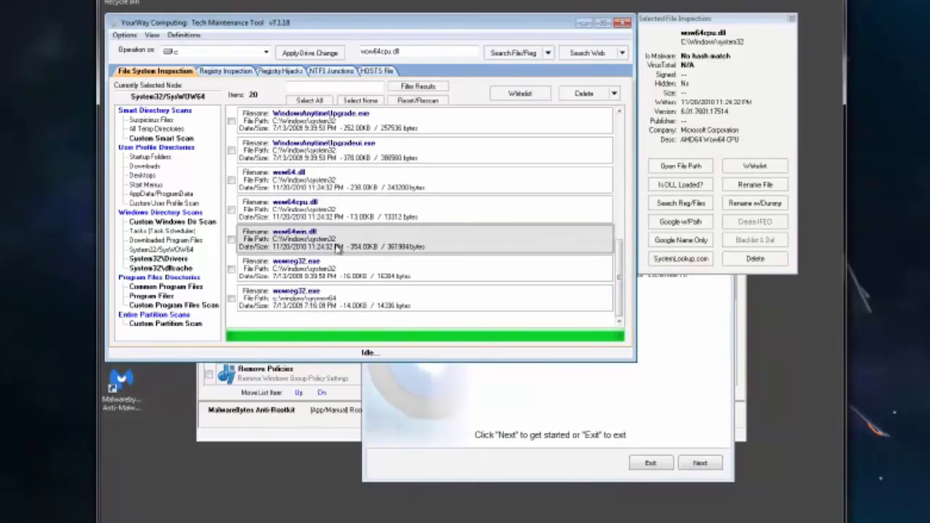
click(351, 274)
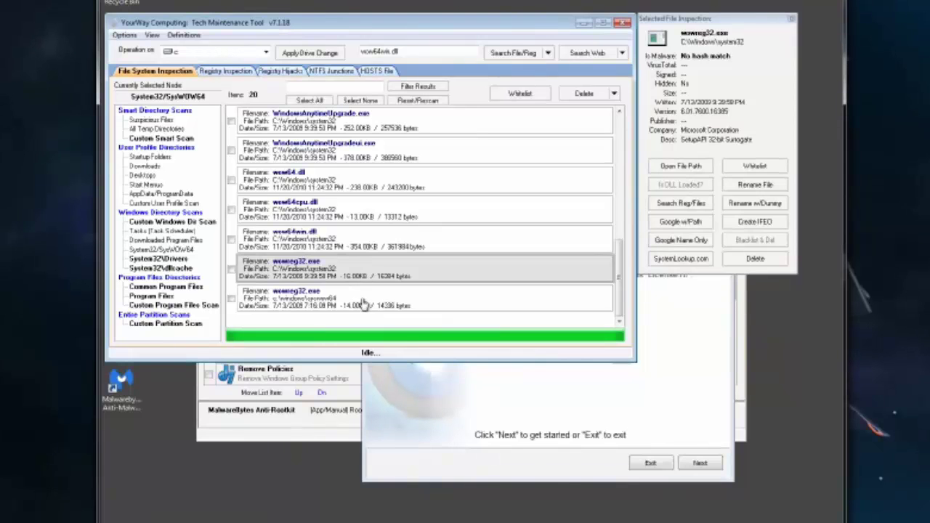
click(363, 304)
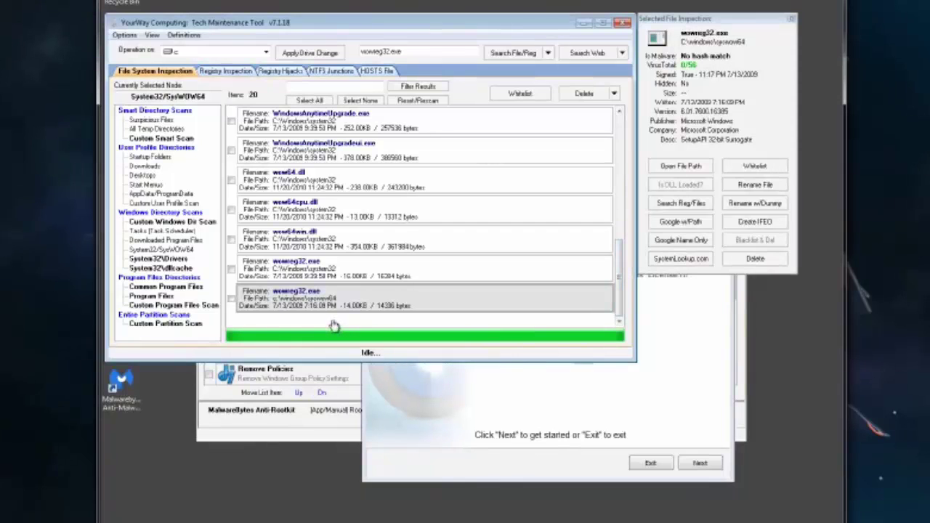
click(163, 260)
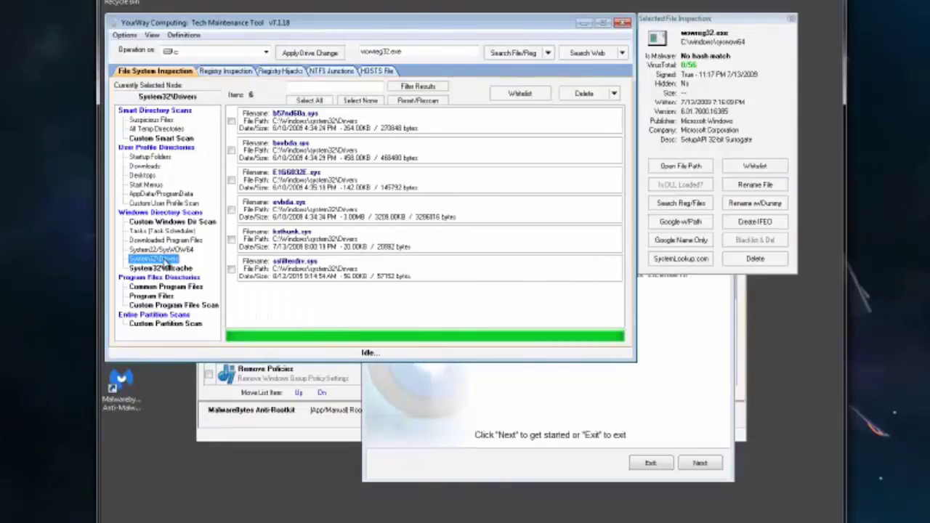
- Inspect drivers b57nd60a.sys through sdfilterdrv.sys, then bring Malwarebytes Anti-Rootkit forward
click(384, 155)
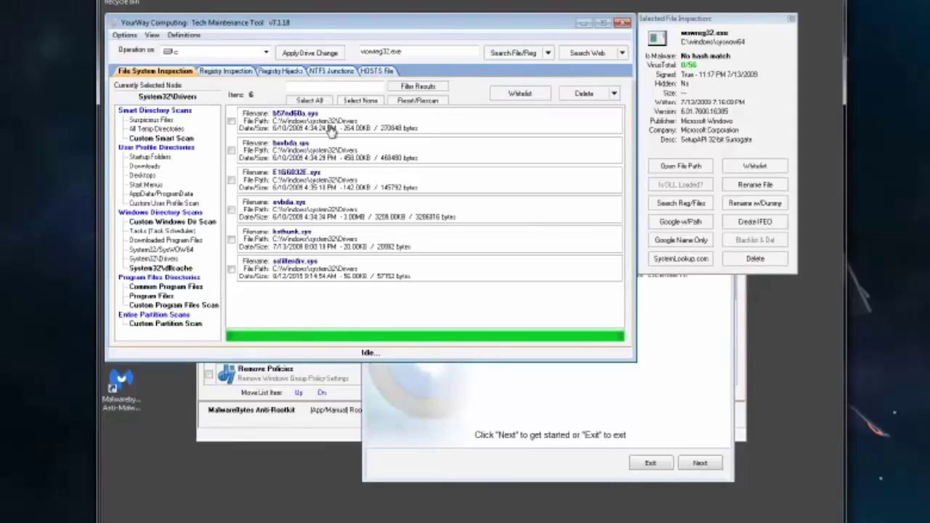
click(375, 128)
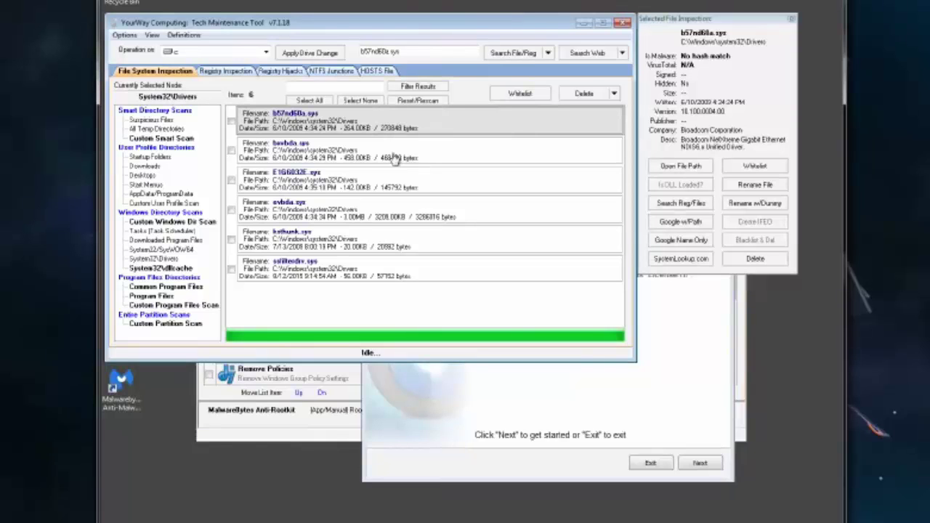
click(393, 159)
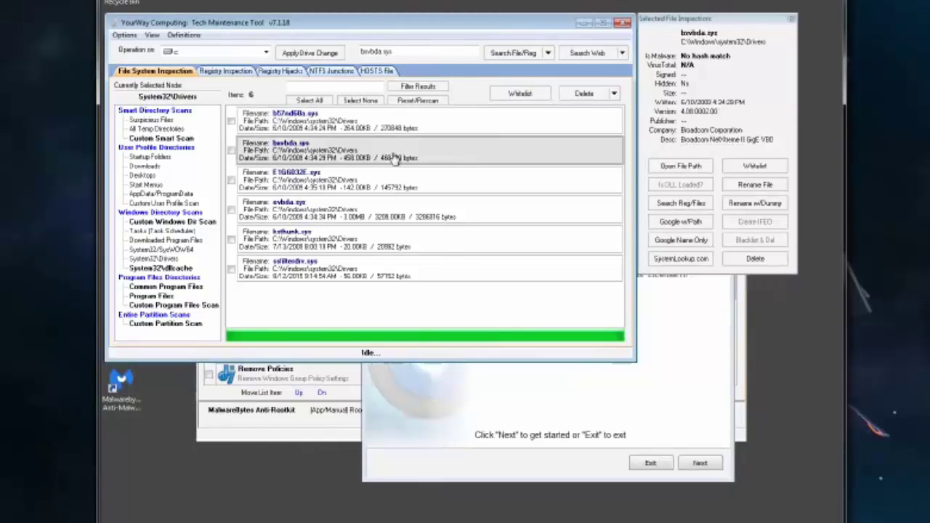
click(392, 189)
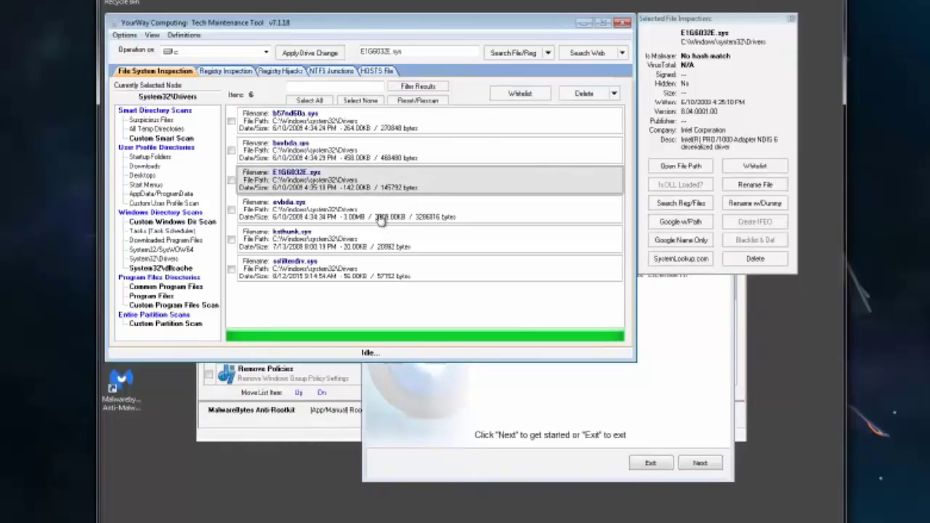
click(380, 220)
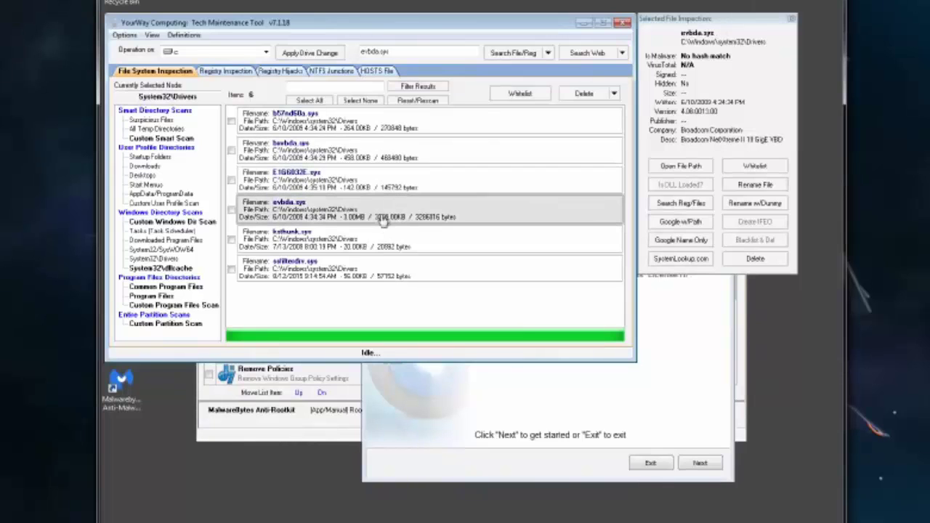
click(389, 245)
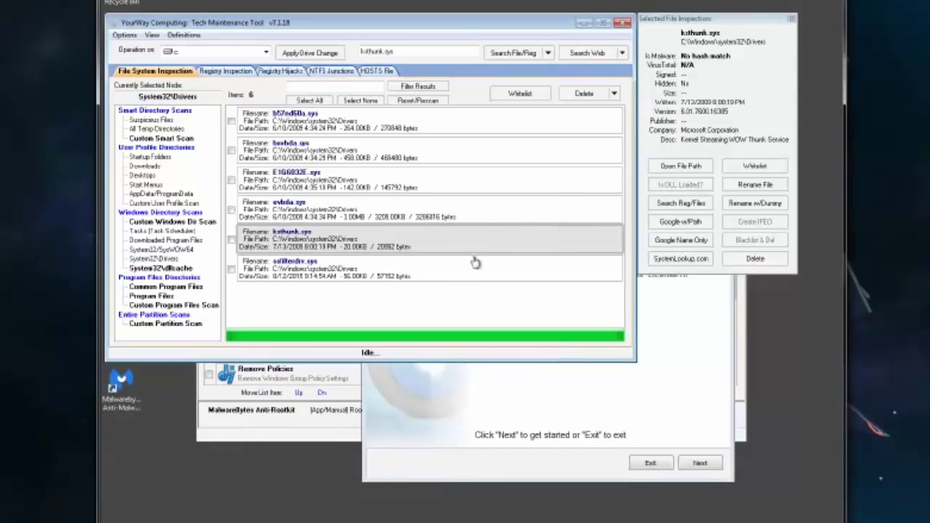
click(352, 271)
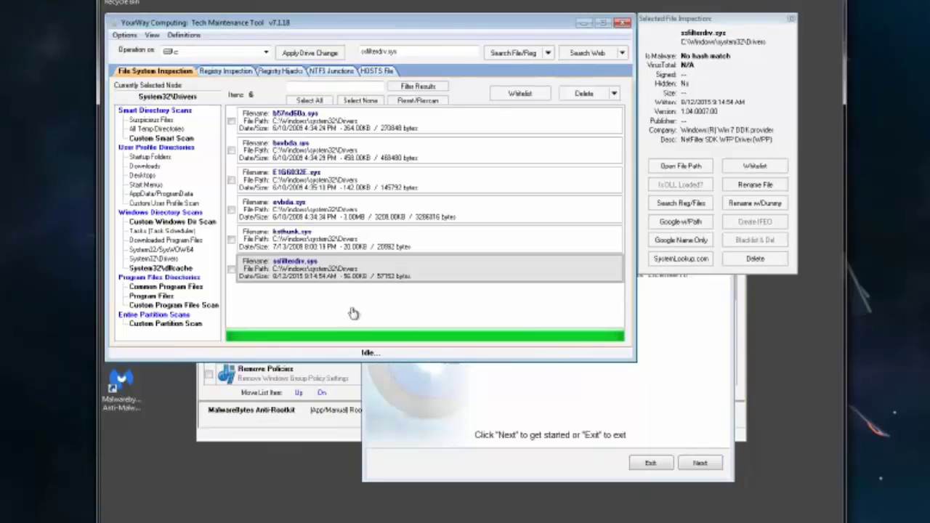
click(445, 460)
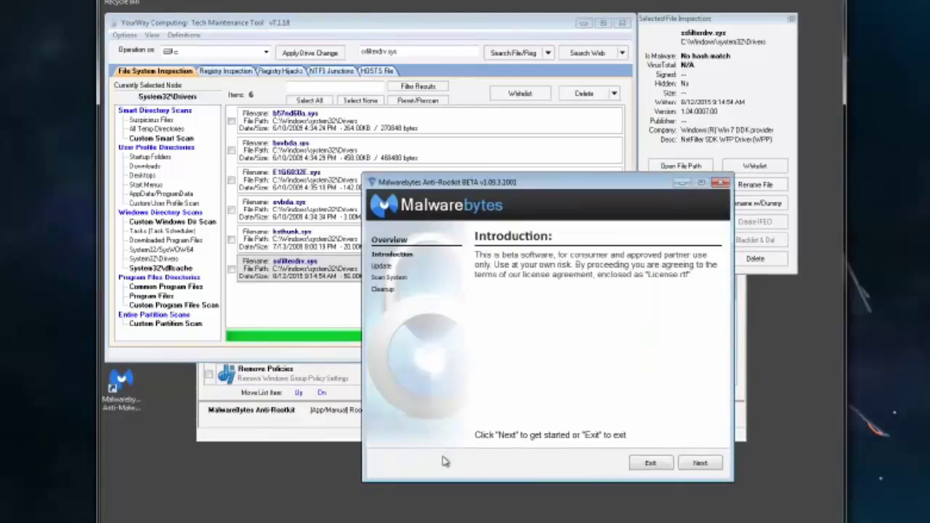
- Return to the maintenance tool, list System32\dllcache (0 items), and close file inspection
click(317, 25)
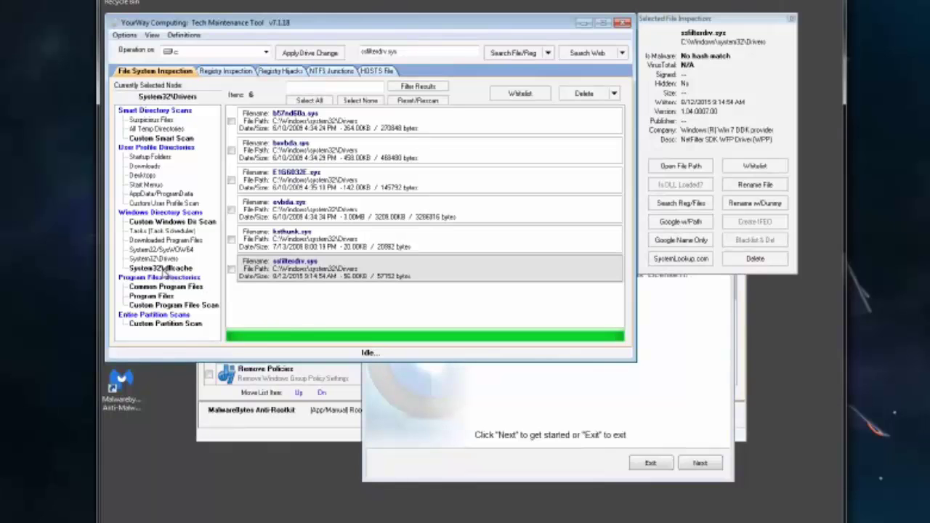
click(162, 268)
click(283, 276)
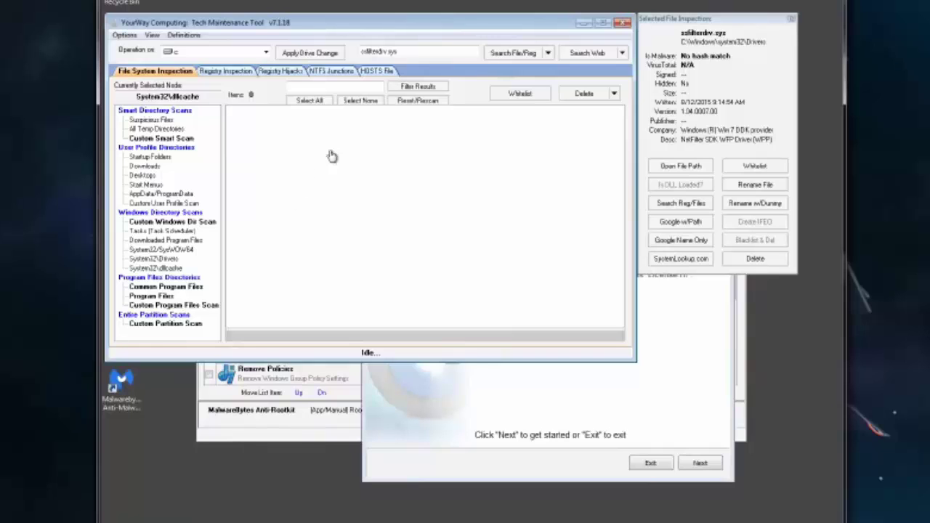
click(792, 19)
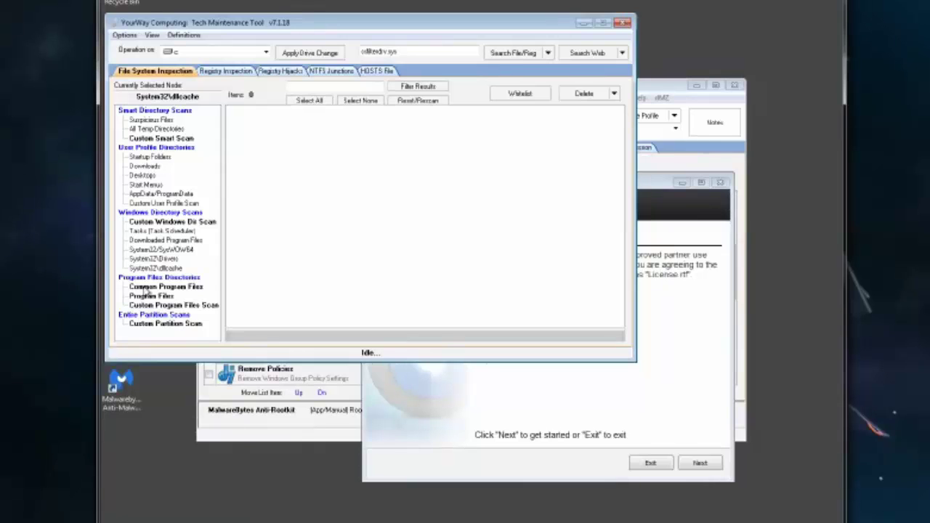
click(175, 288)
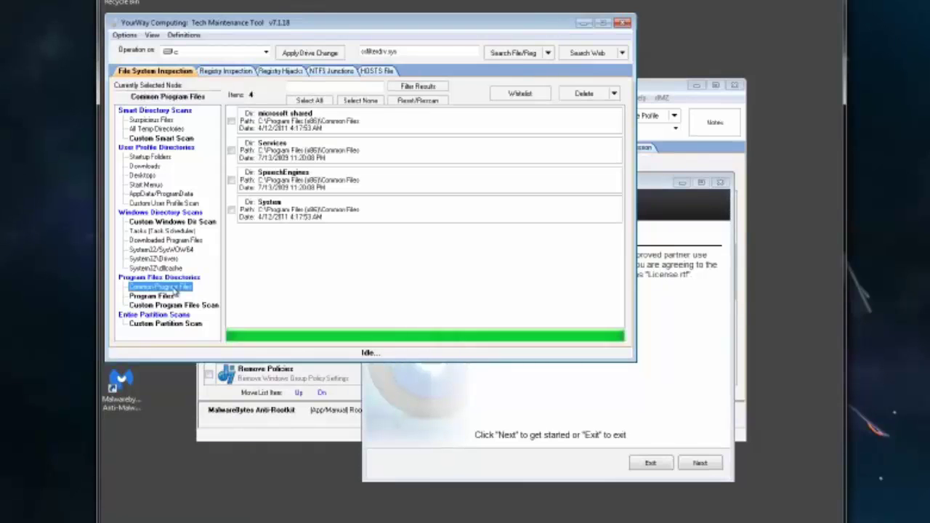
click(345, 232)
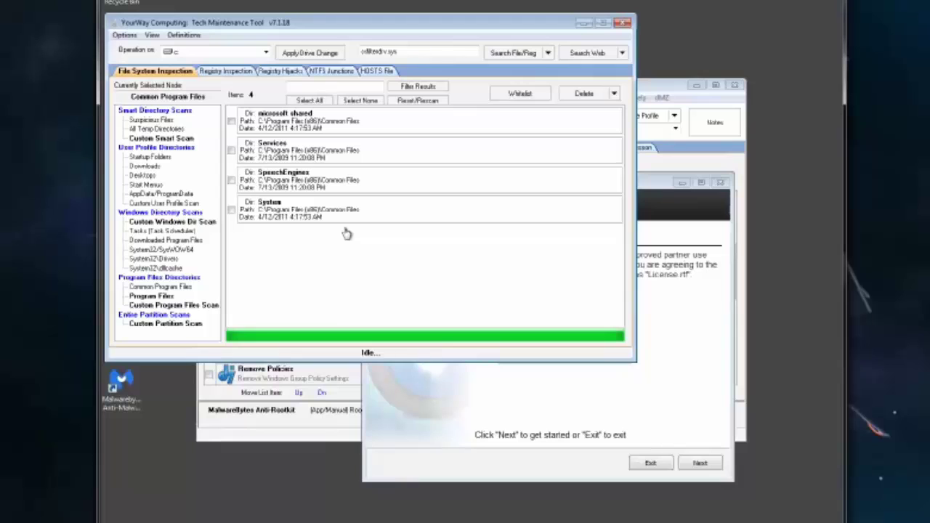
click(302, 131)
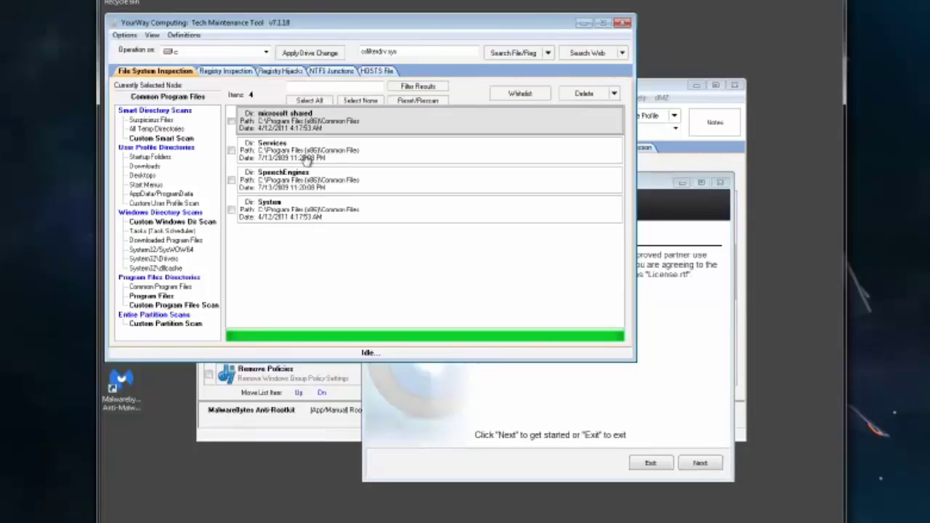
click(167, 260)
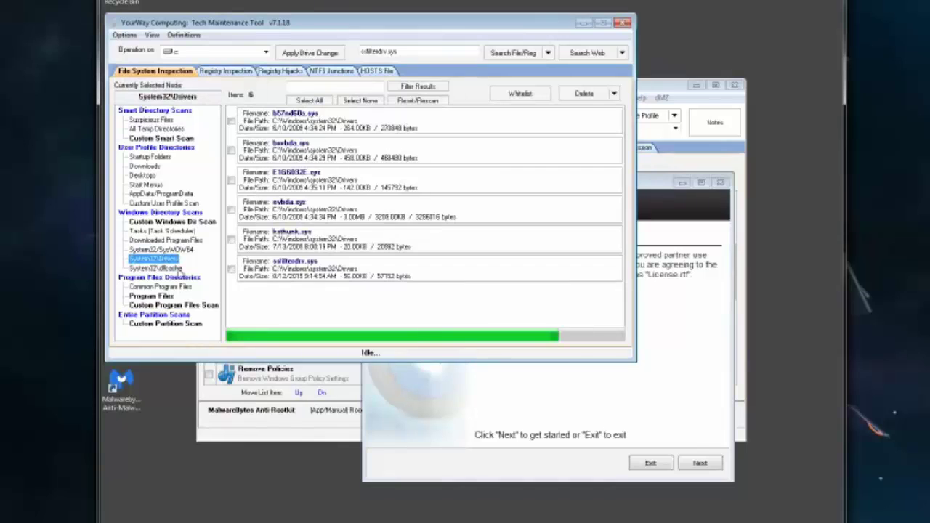
click(318, 270)
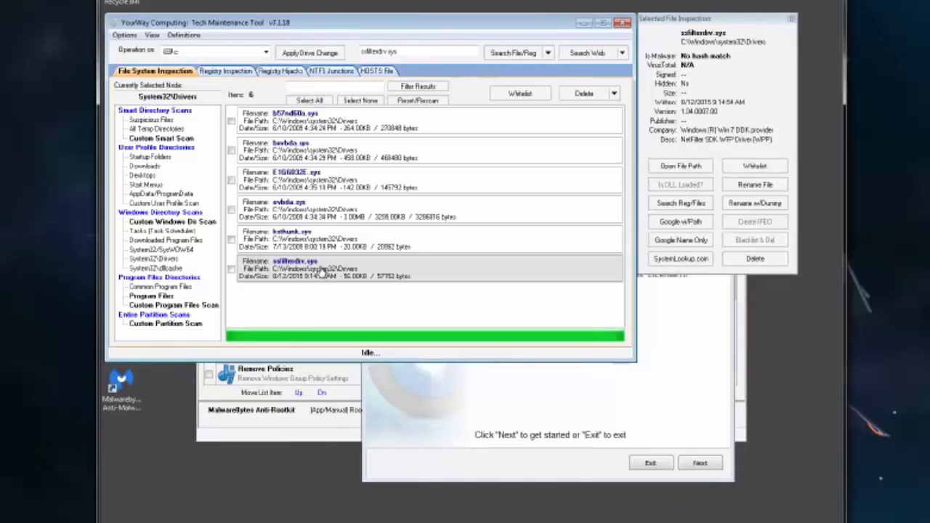
click(329, 246)
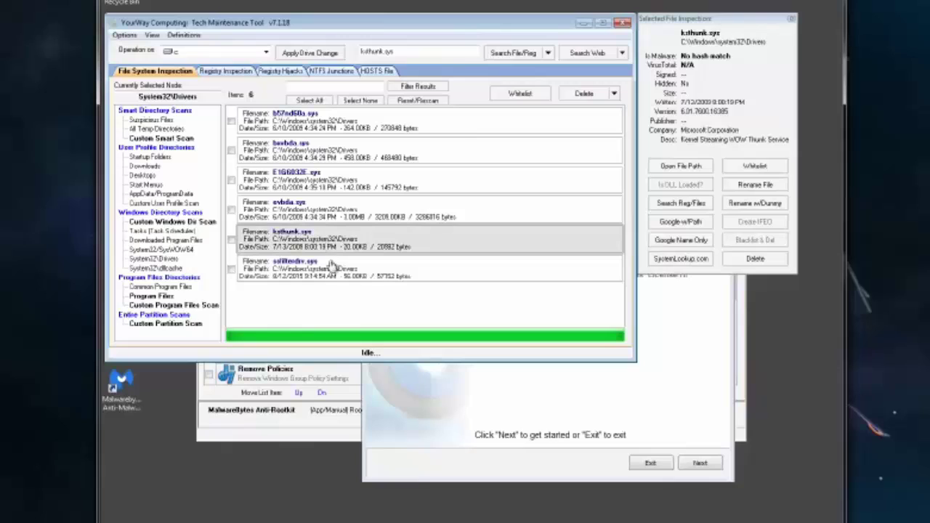
click(334, 276)
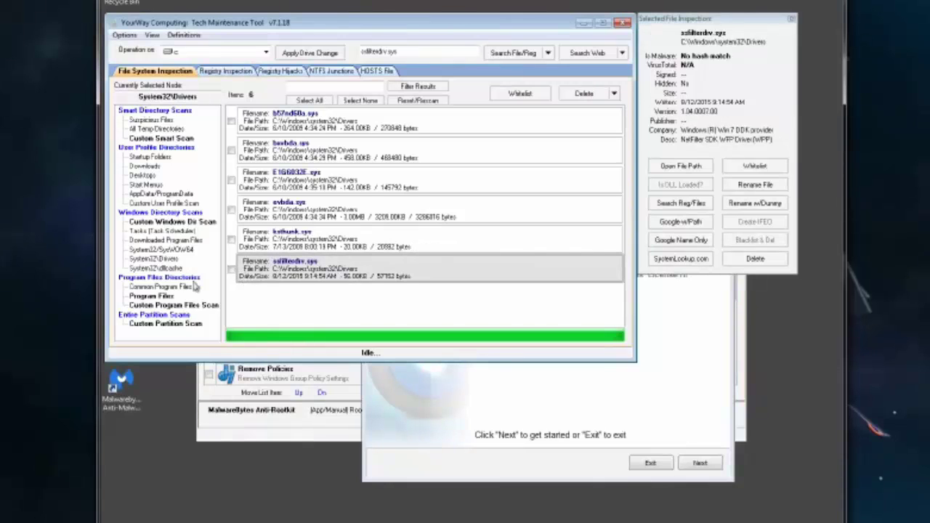
click(166, 288)
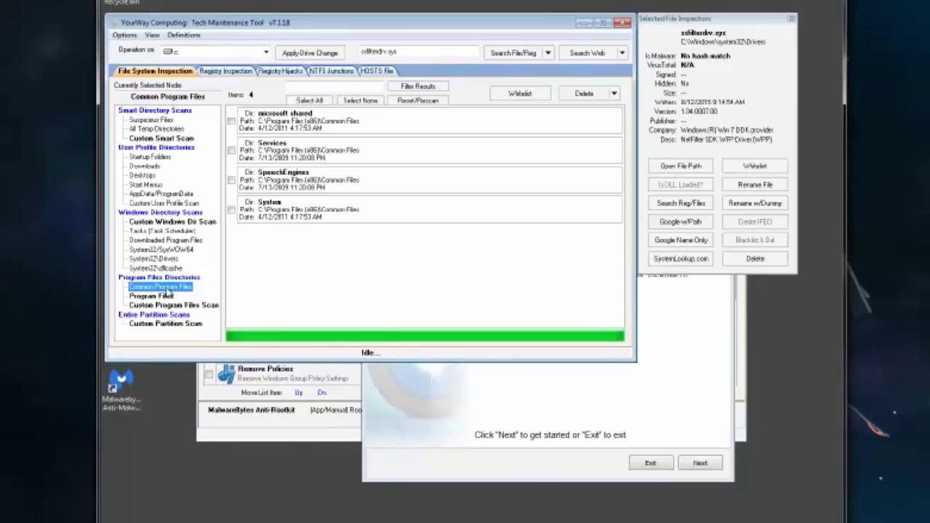
click(415, 249)
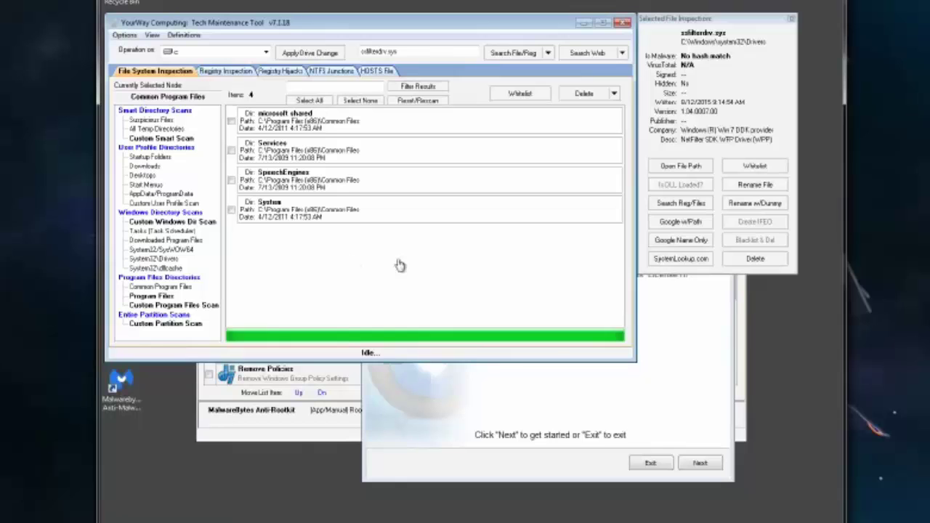
click(792, 22)
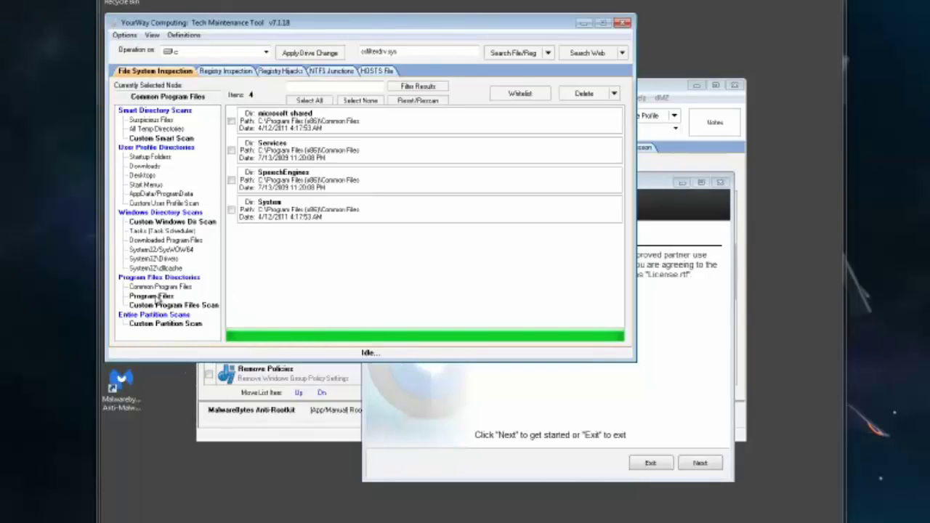
- Tick 123 Bulk Email Direct Sender, CashReminder and OE-Mail Recovery under Program Files and confirm deletion
click(152, 297)
click(272, 274)
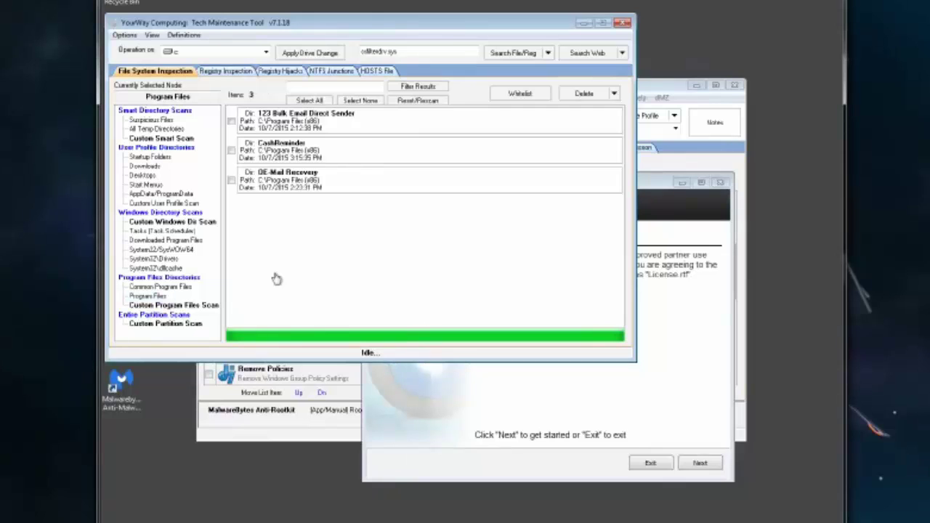
click(324, 156)
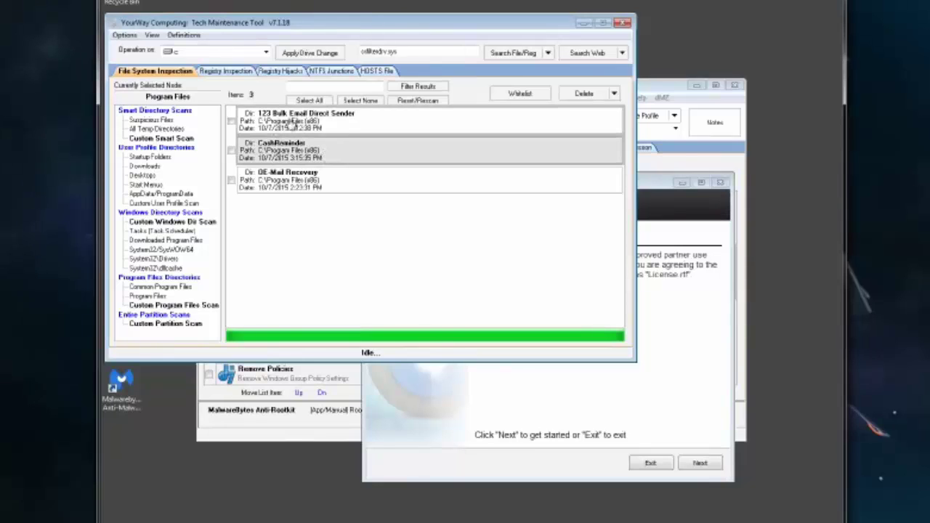
click(250, 123)
click(231, 122)
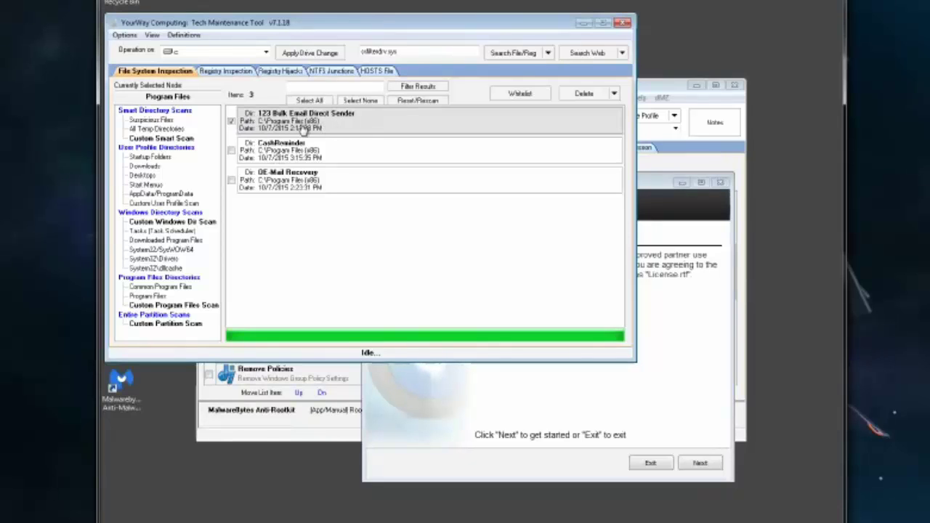
click(231, 151)
click(231, 179)
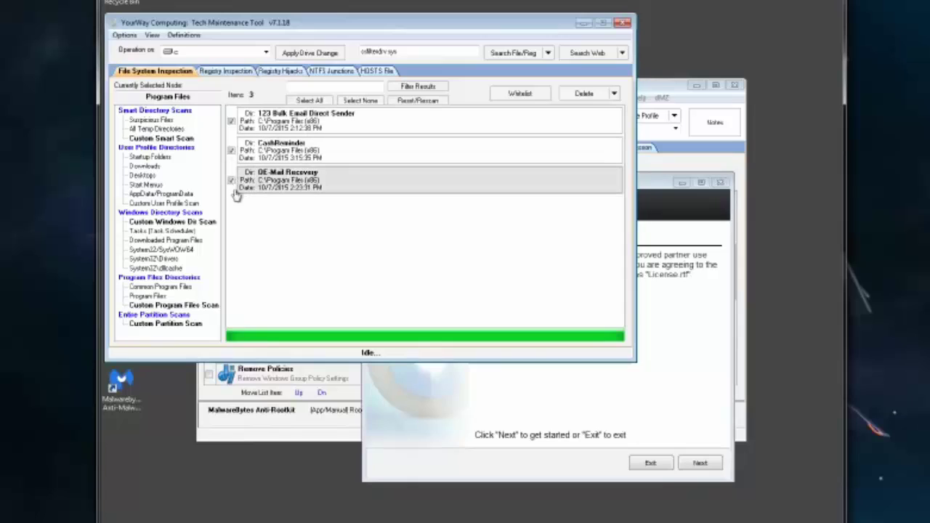
click(583, 94)
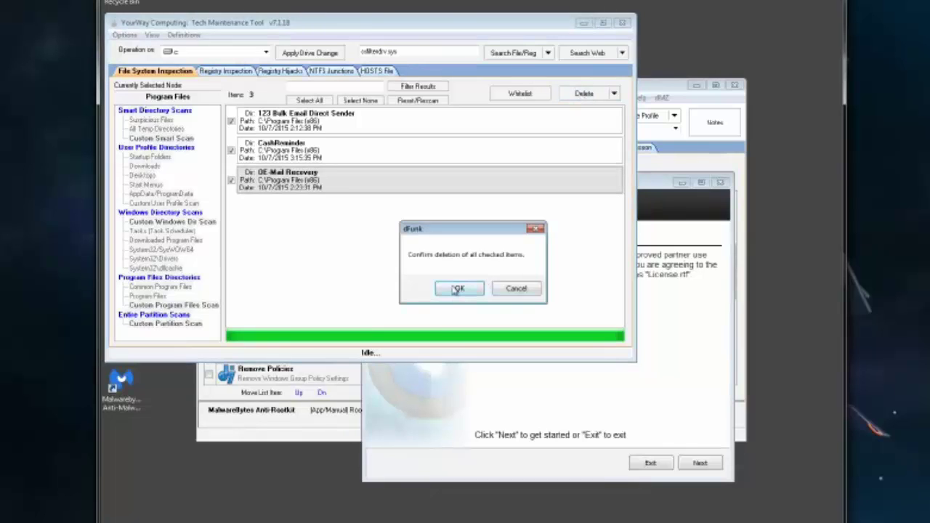
click(451, 292)
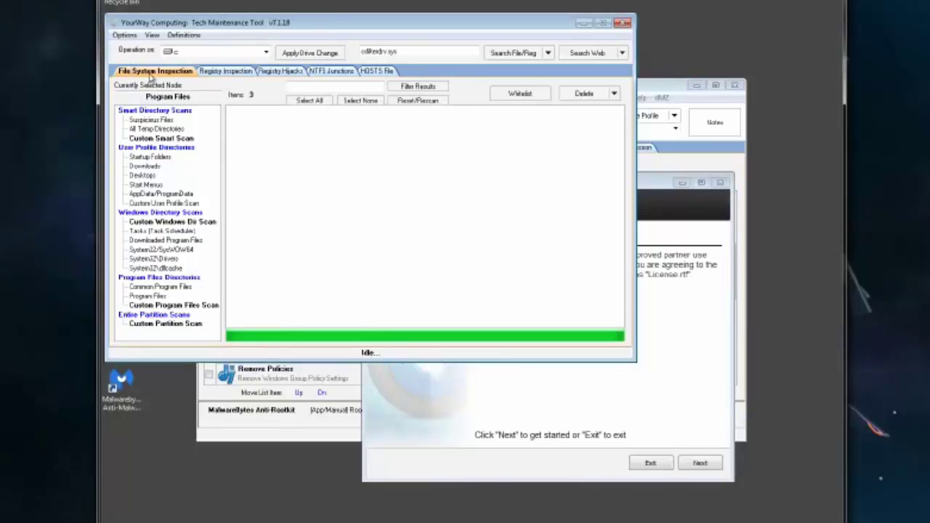
- In Registry Inspection, review Embedded JavaScript, Run/RunOnce, Legacy Load/Run, Windows Shell and KnownDLLs entries
click(231, 73)
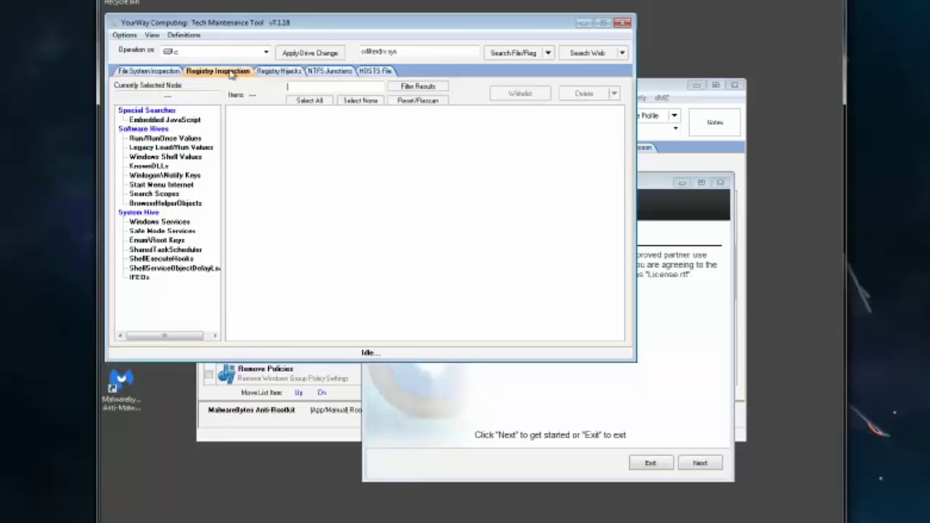
click(169, 121)
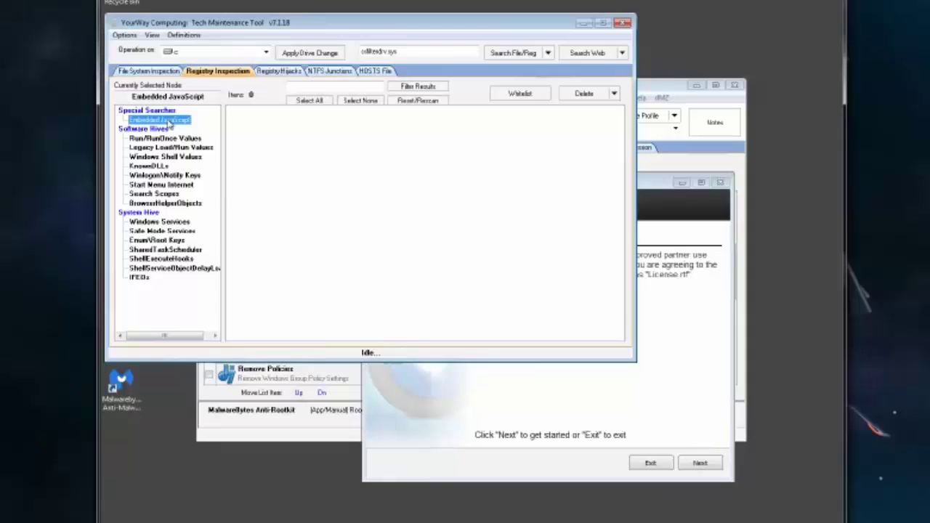
click(269, 144)
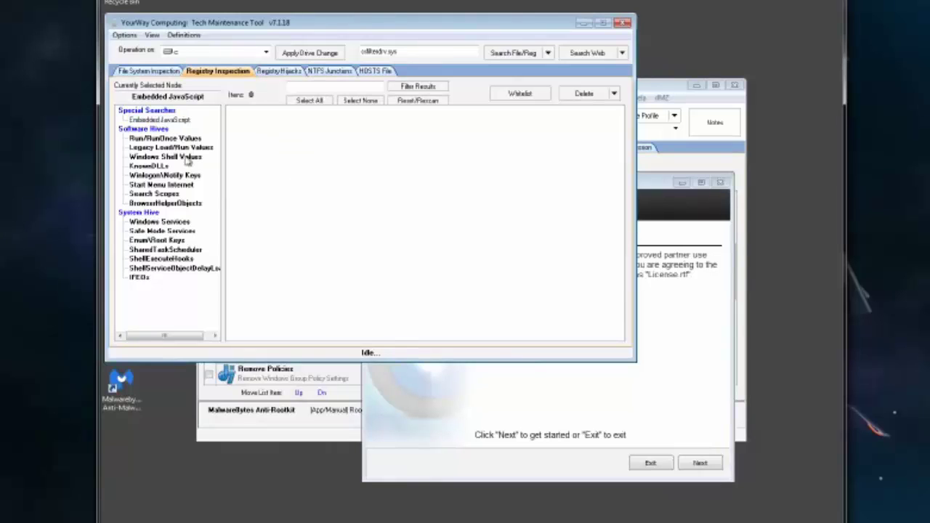
click(151, 139)
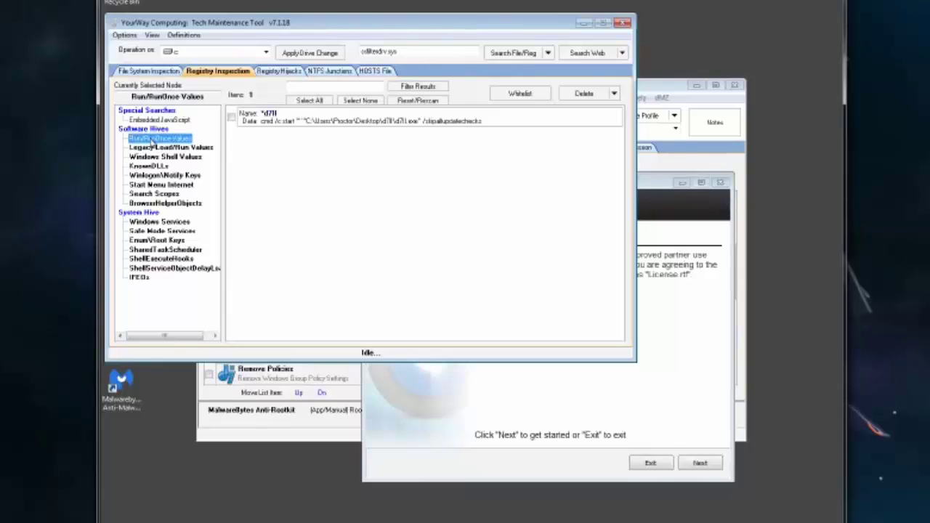
click(250, 154)
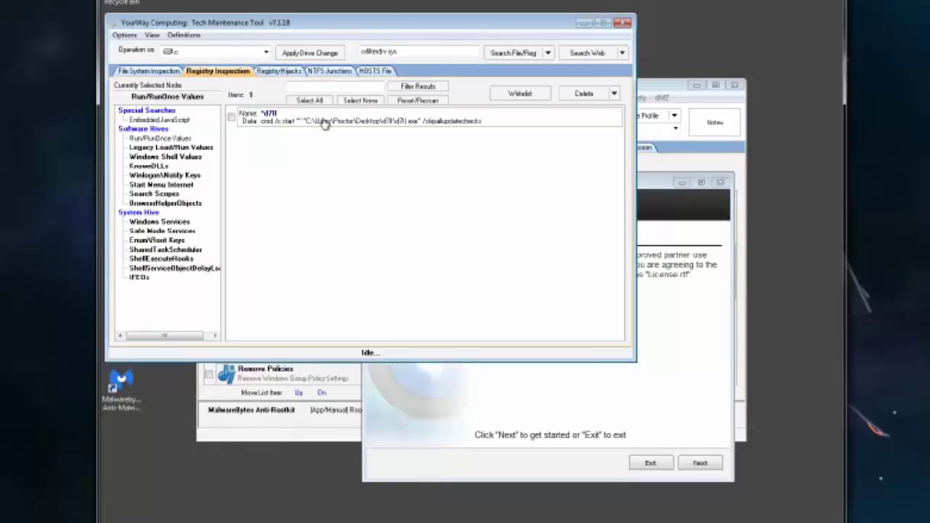
click(166, 147)
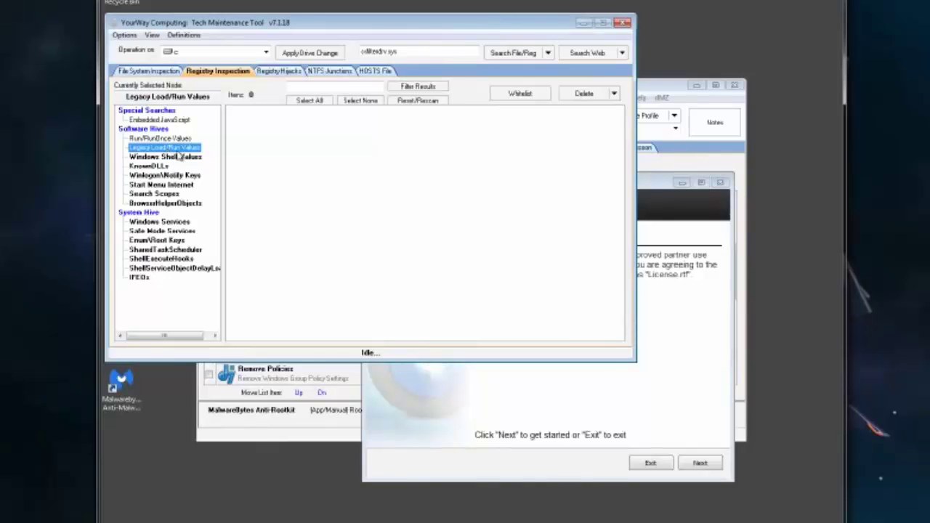
click(274, 158)
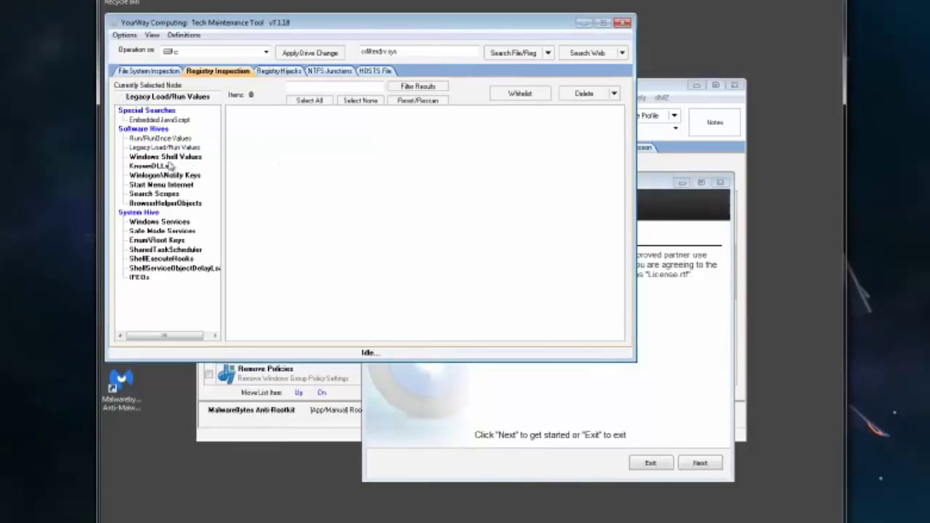
click(164, 159)
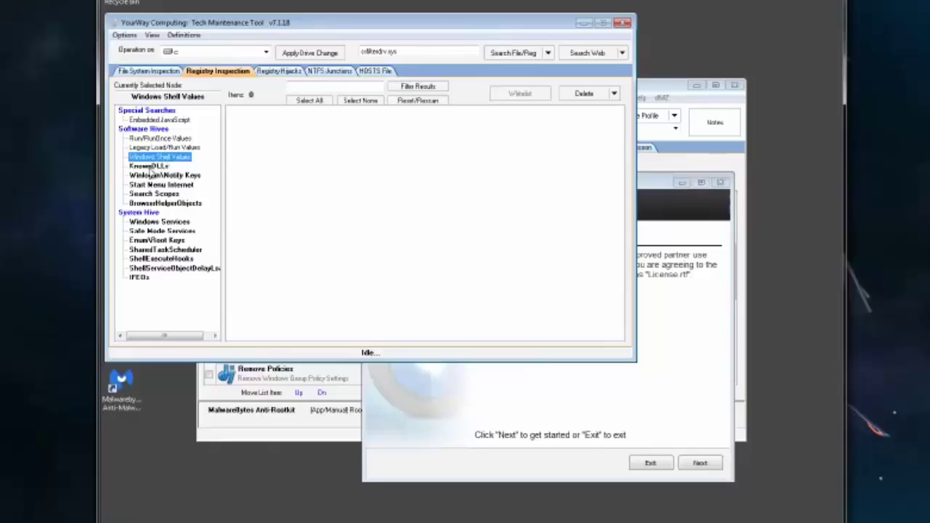
click(266, 207)
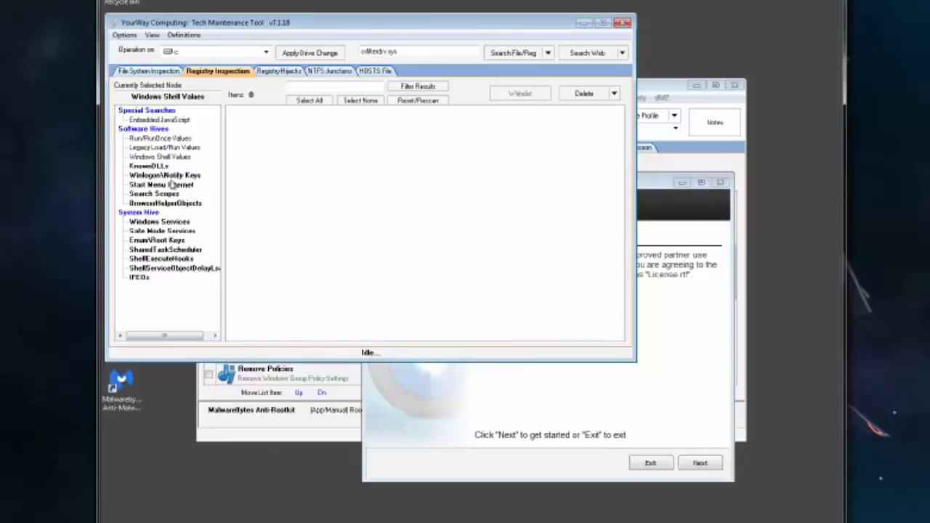
click(153, 167)
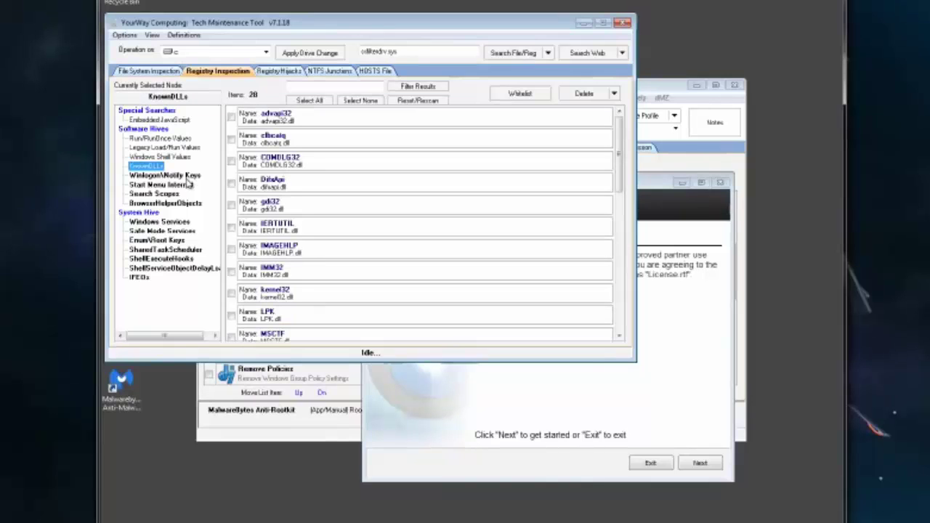
- Review Winlogon\Notify Keys, Start Menu Internet, Search Scopes (two Bing entries) and empty BrowserHelperObjects
click(501, 255)
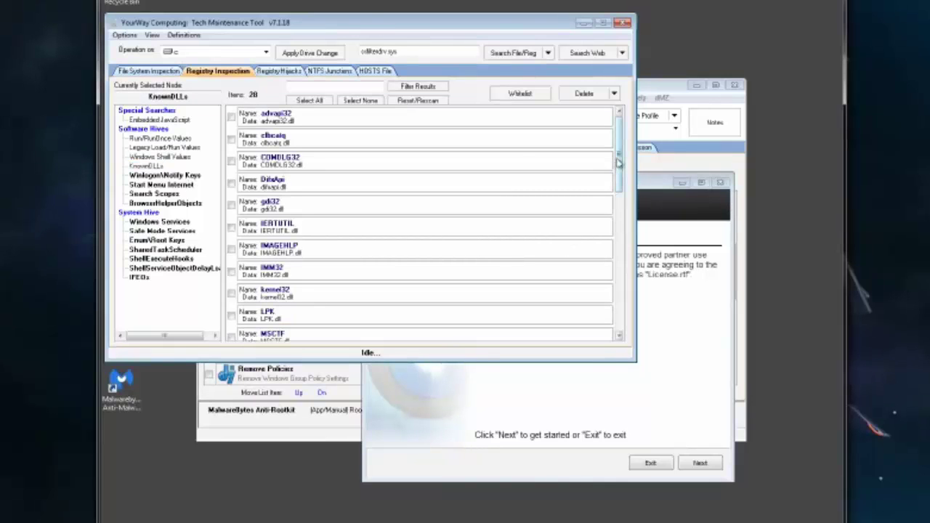
drag(620, 163, 619, 116)
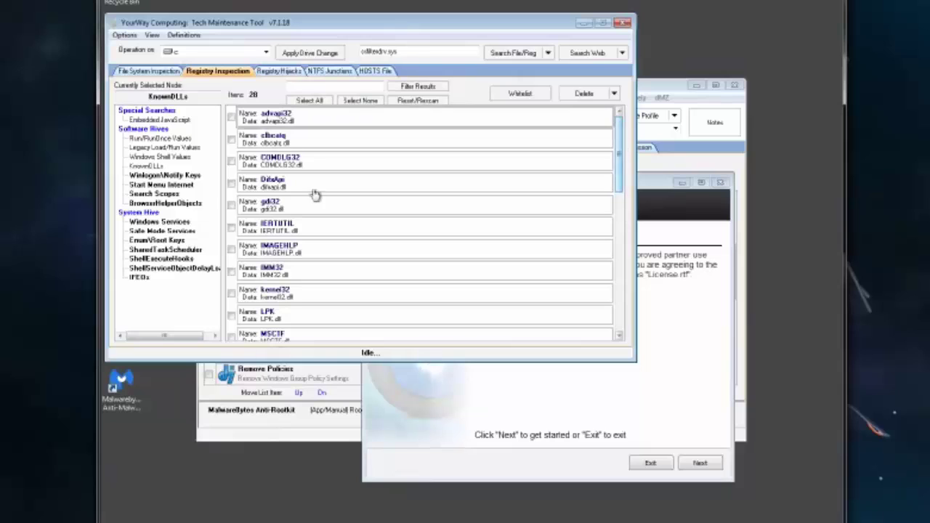
click(168, 176)
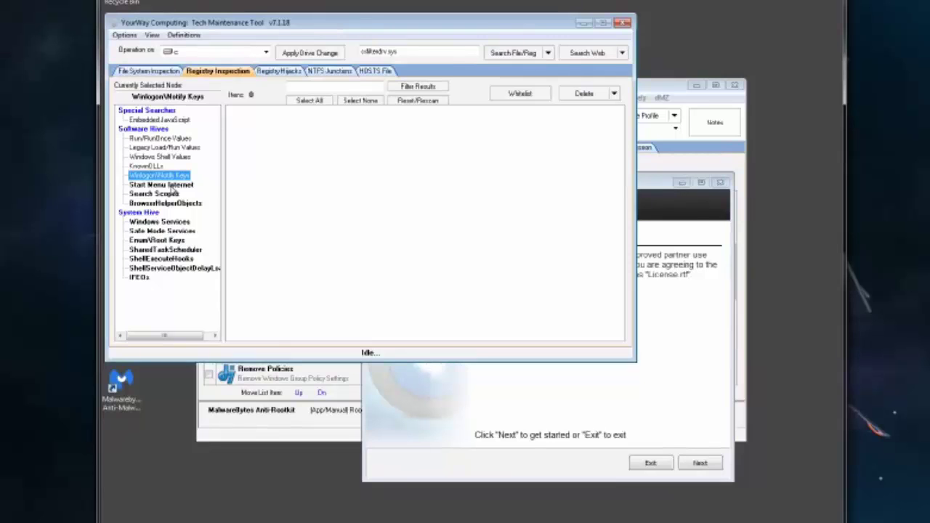
click(171, 185)
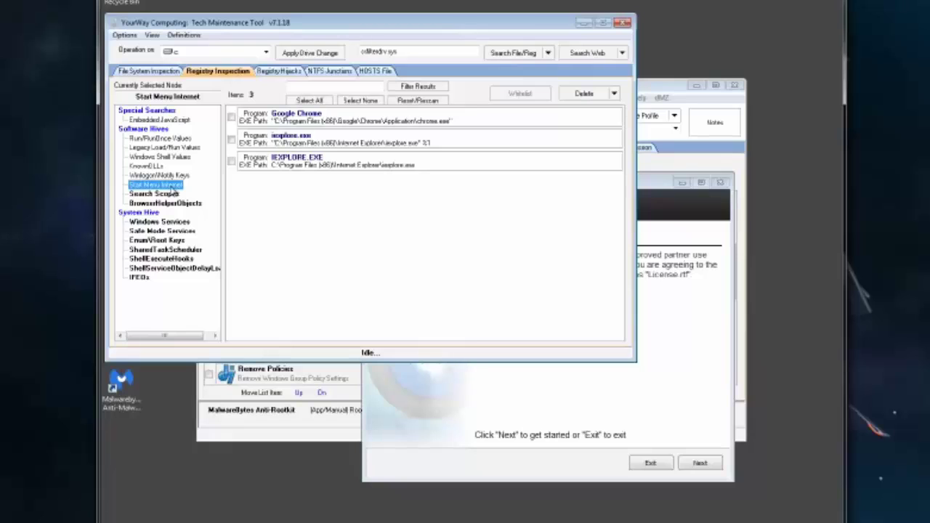
click(286, 166)
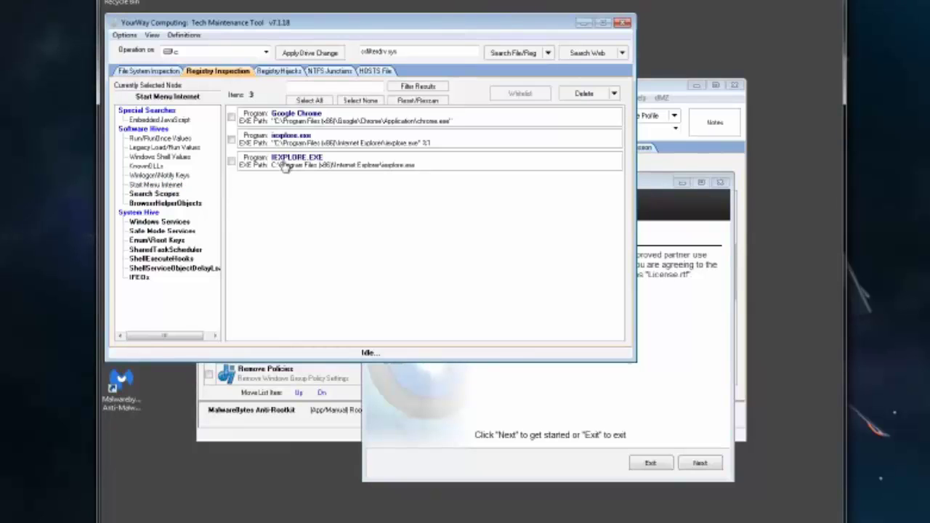
click(154, 194)
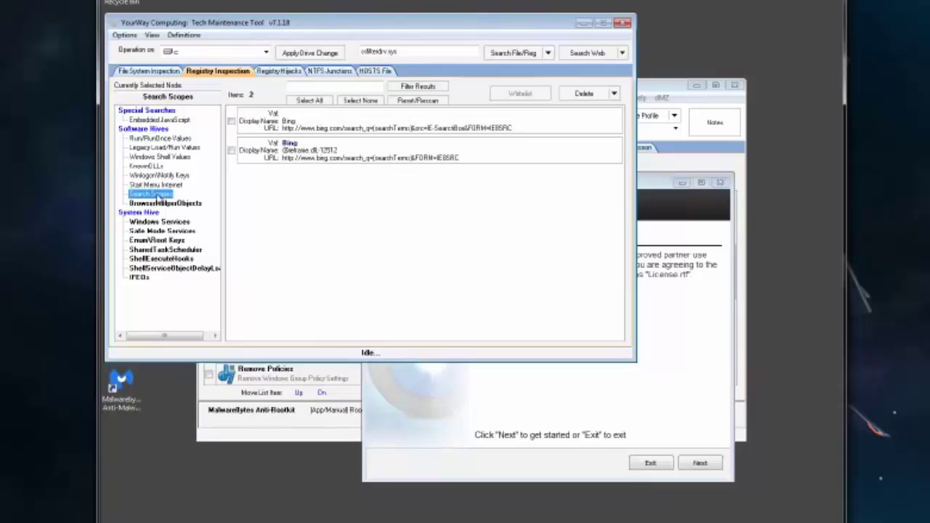
click(348, 243)
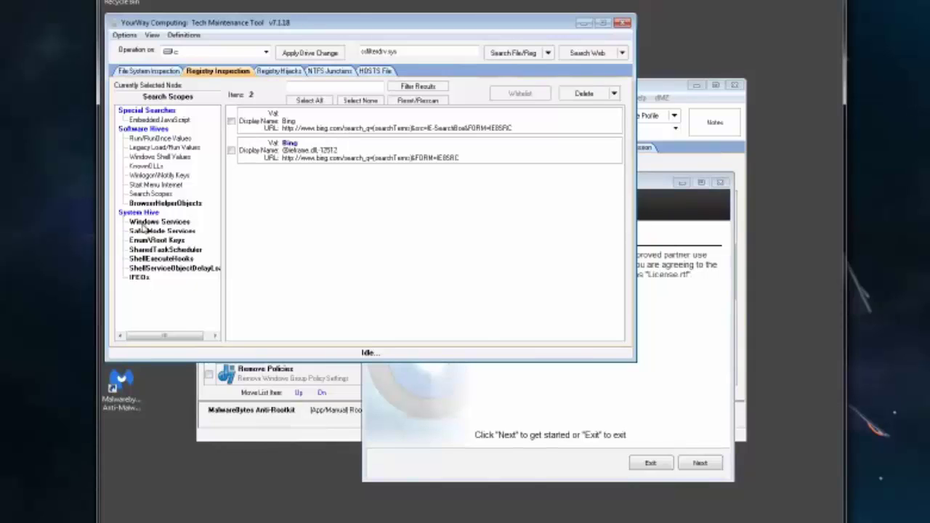
click(165, 204)
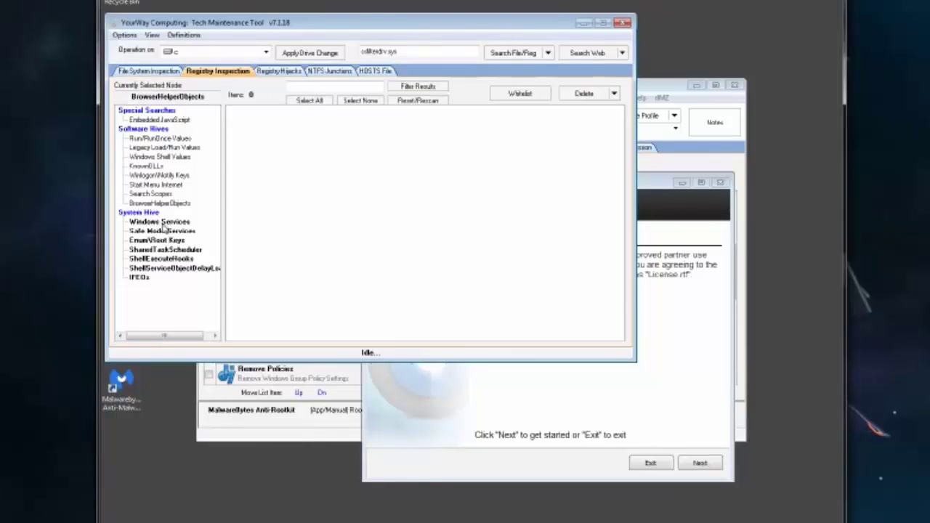
- List the 112 Windows Services entries and set the search term to 1394ohci.sys
click(163, 223)
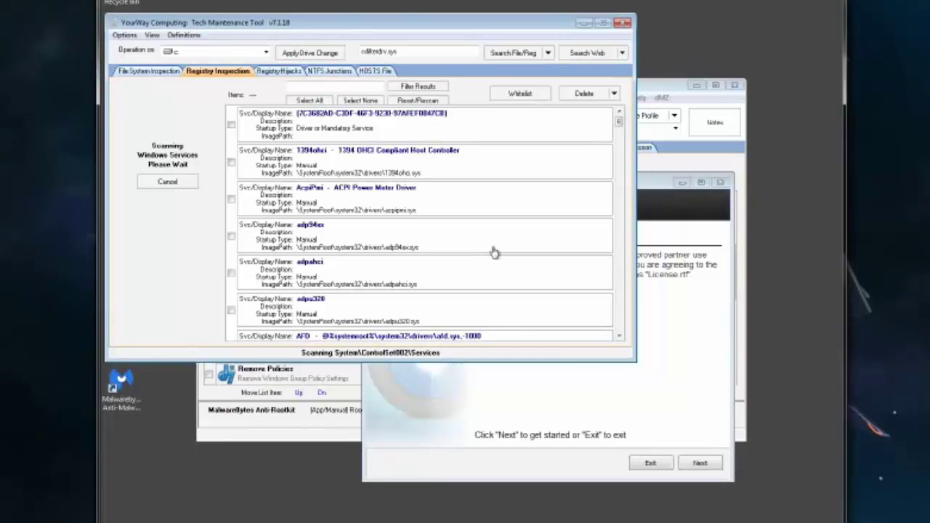
click(386, 169)
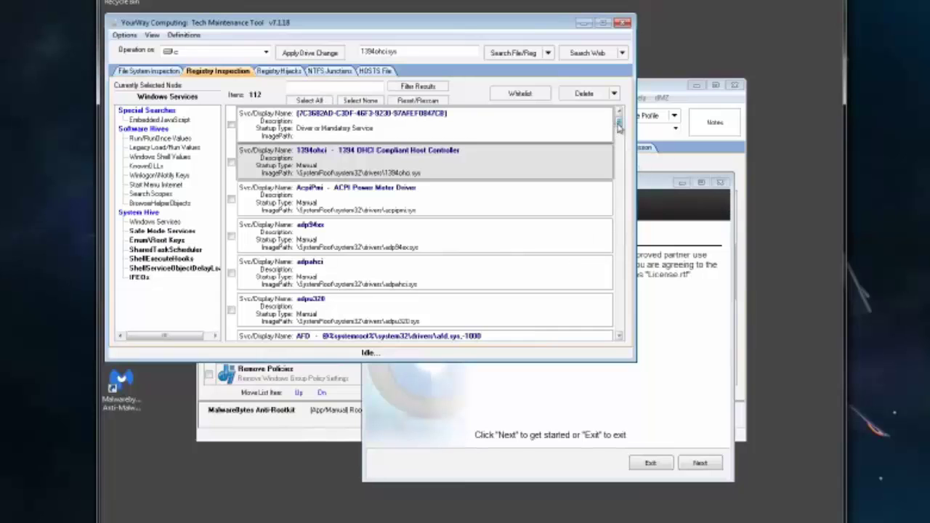
mouse_move(620, 125)
mouse_down()
mouse_move(620, 343)
mouse_move(623, 124)
mouse_up()
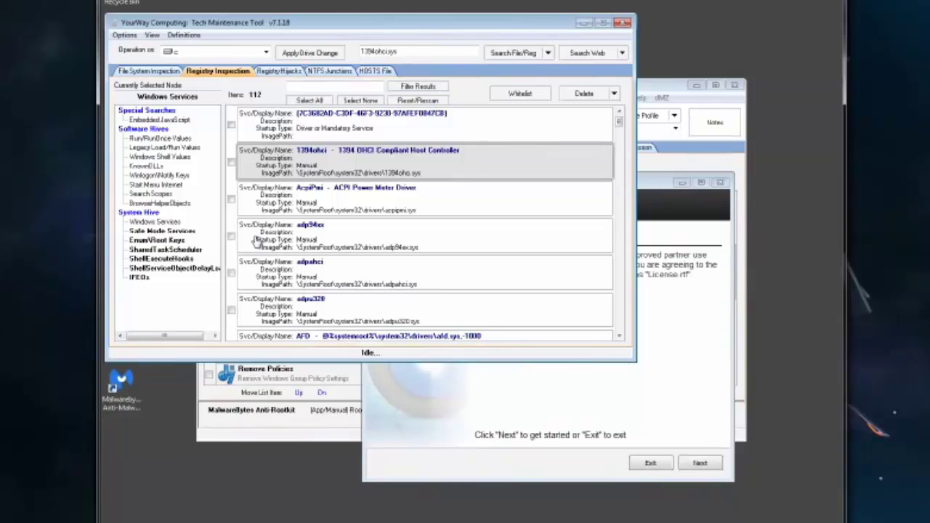
- Return to the maintenance tool and show the two Safe Mode Services, d7IISvc and ETSTempService
click(432, 413)
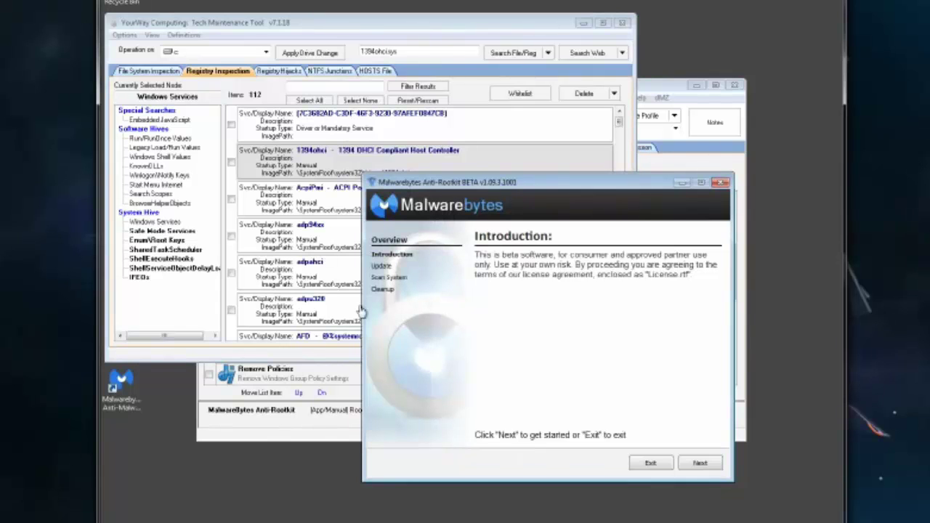
click(304, 27)
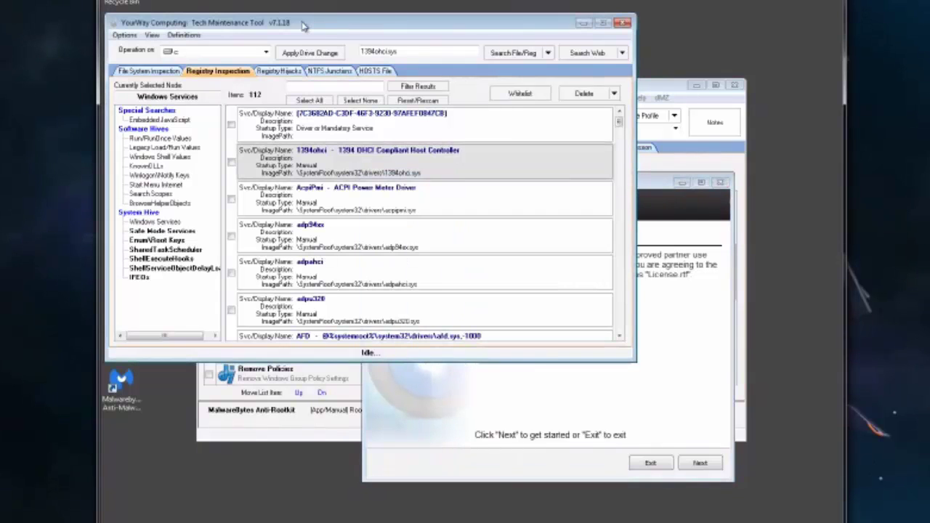
click(169, 231)
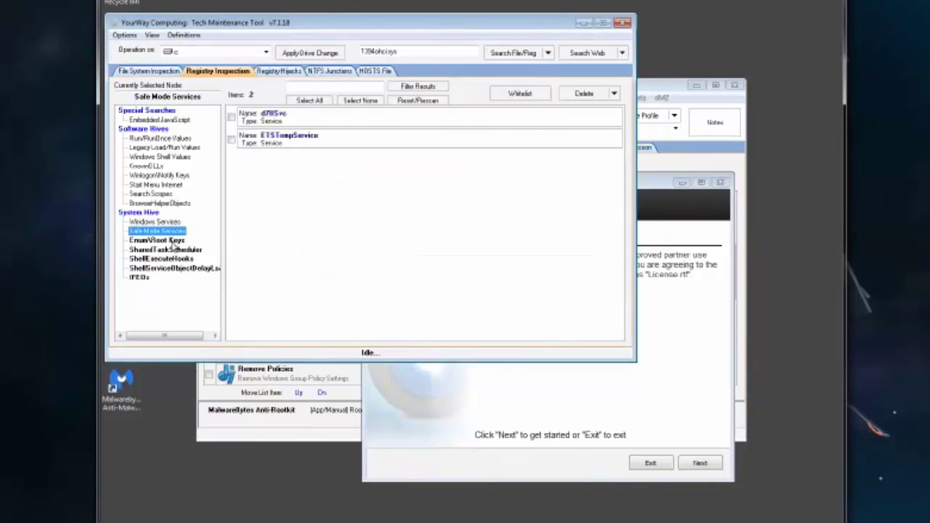
- Review the Enum\Root Keys, SharedTaskScheduler, ShellExecuteHooks and ShellServiceObjectDelayLoad entries
click(250, 200)
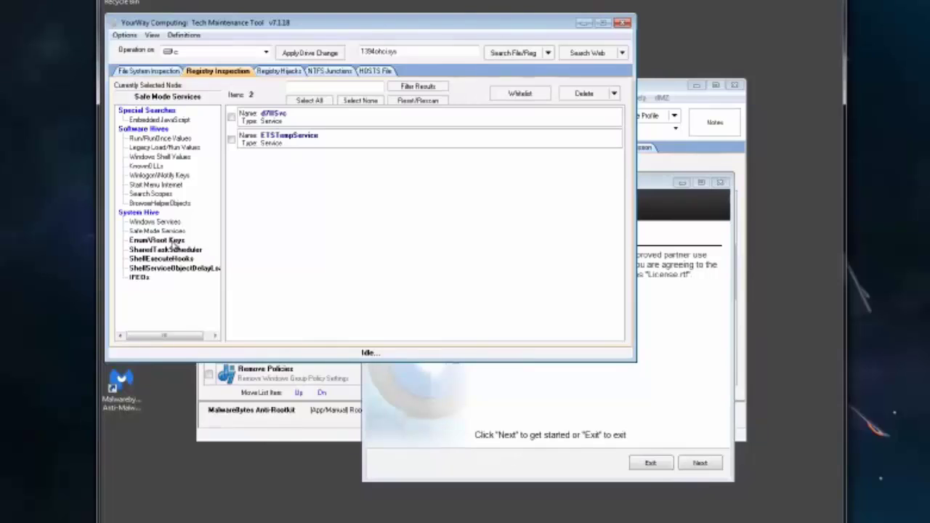
click(173, 241)
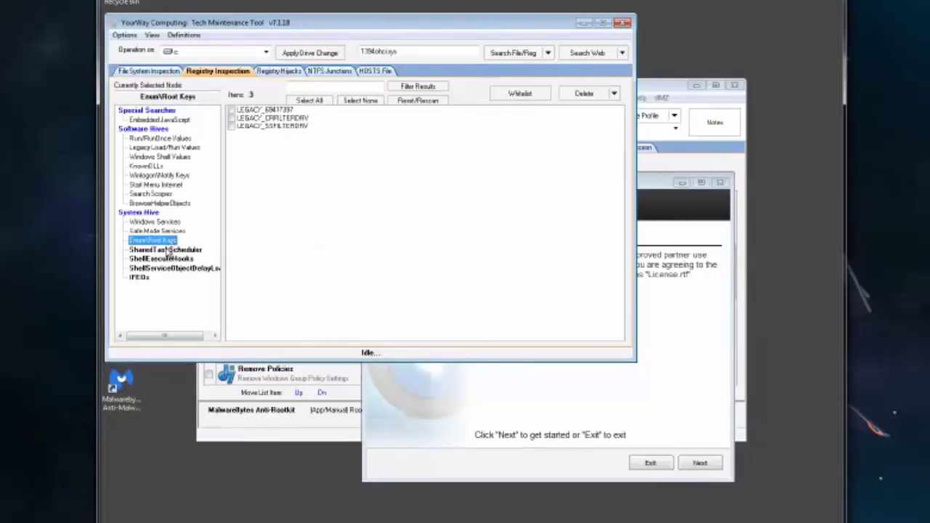
click(170, 251)
click(170, 259)
click(170, 268)
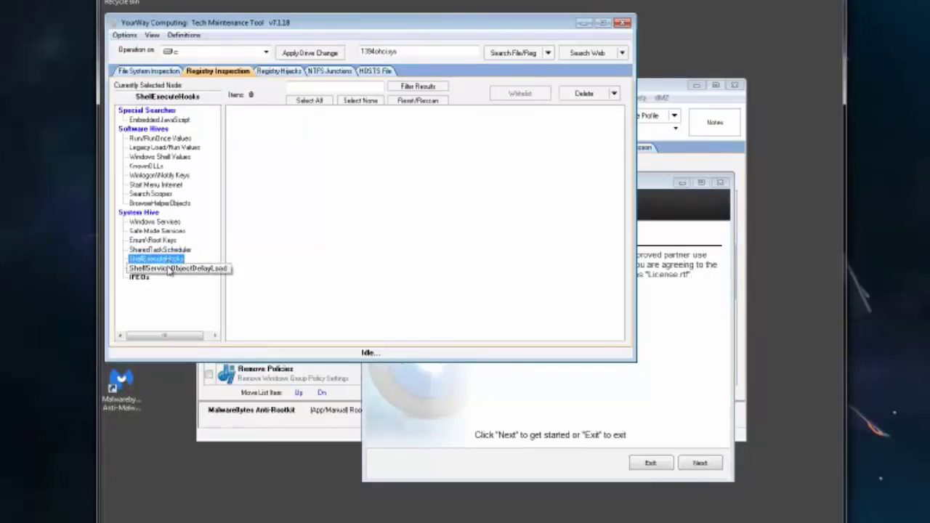
- Show the IFEOs entries, then the Registry Hijacks overview flagging Userinit as CHECK
click(140, 279)
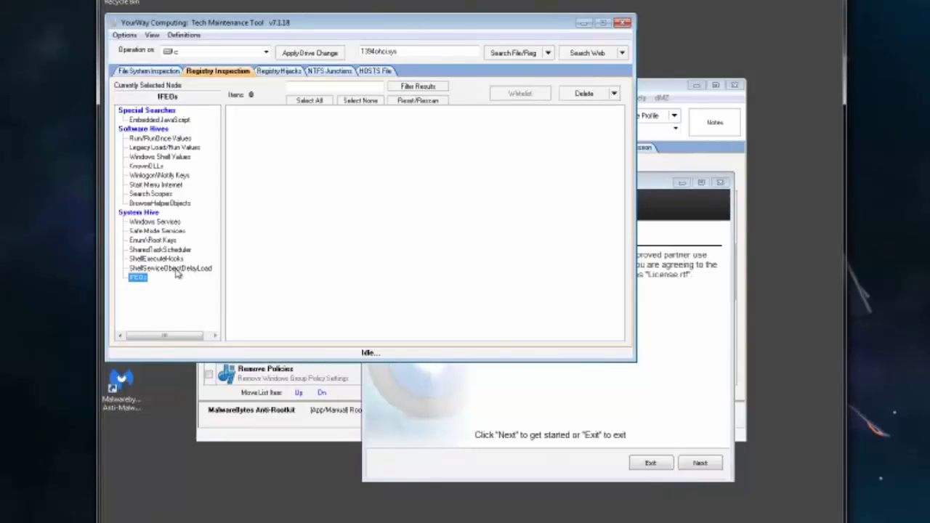
click(295, 143)
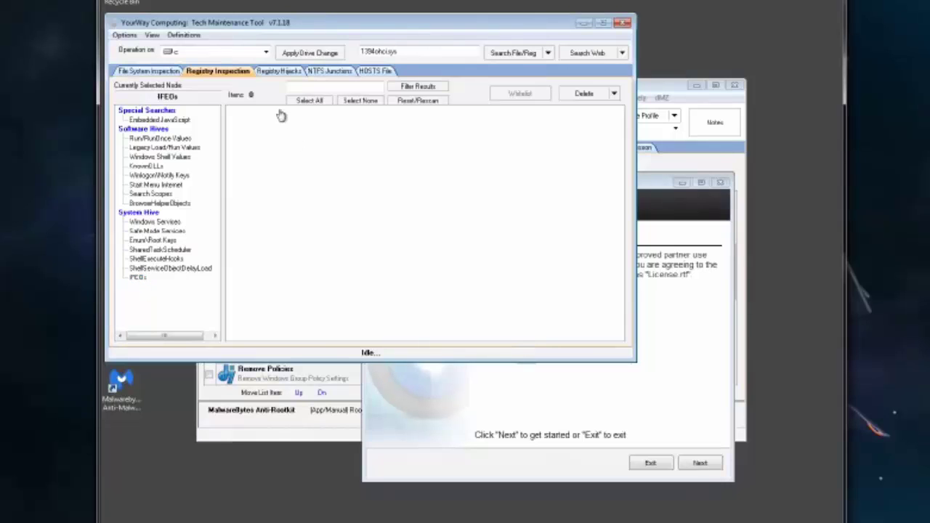
click(279, 72)
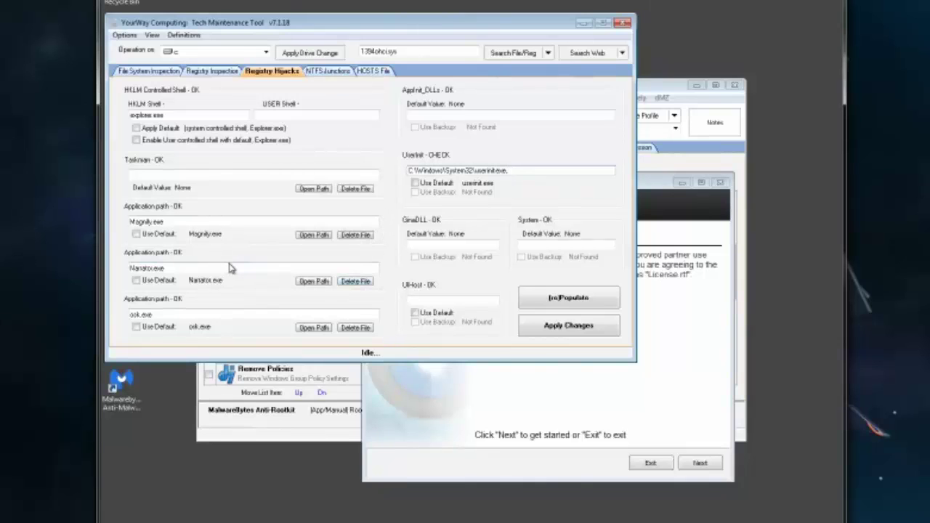
- Keep Userinit at C:\Windows\System32\userinit.exe after trying Use Default, apply, then view NTFS Junctions
click(415, 184)
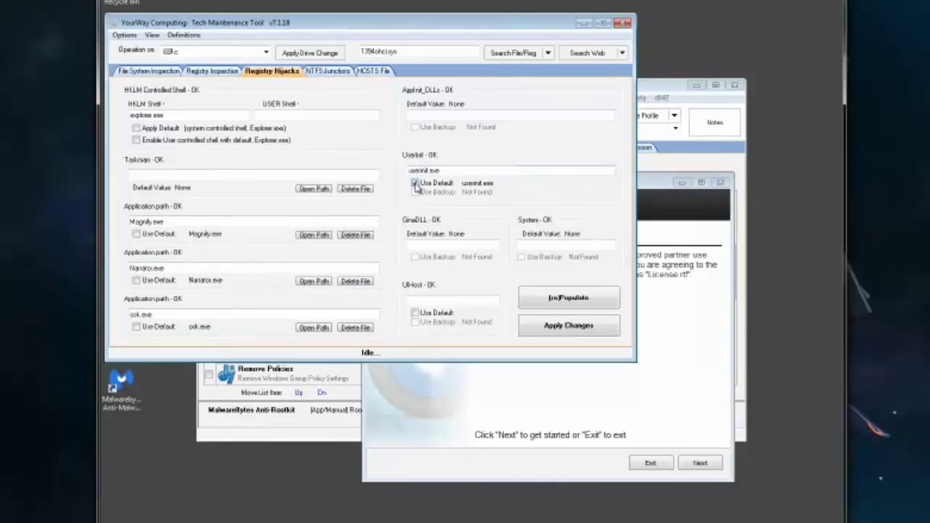
click(415, 184)
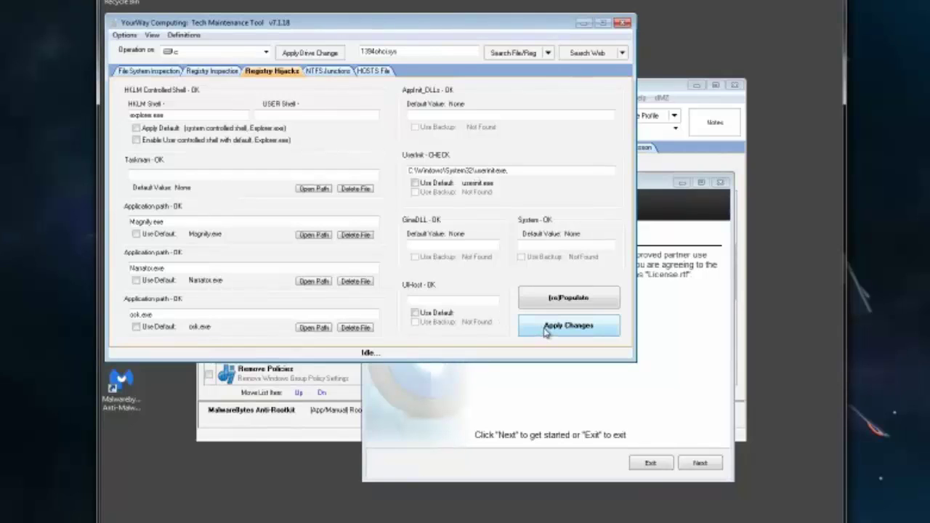
click(547, 330)
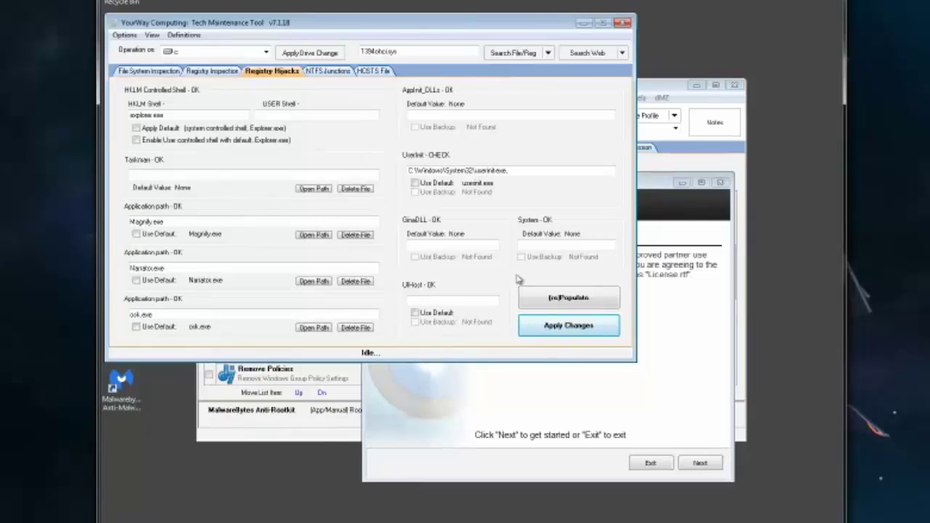
click(323, 73)
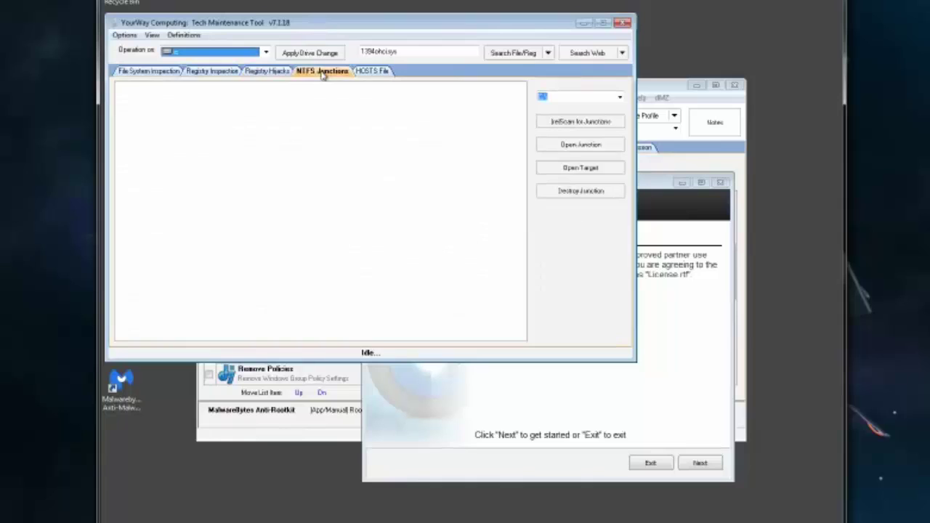
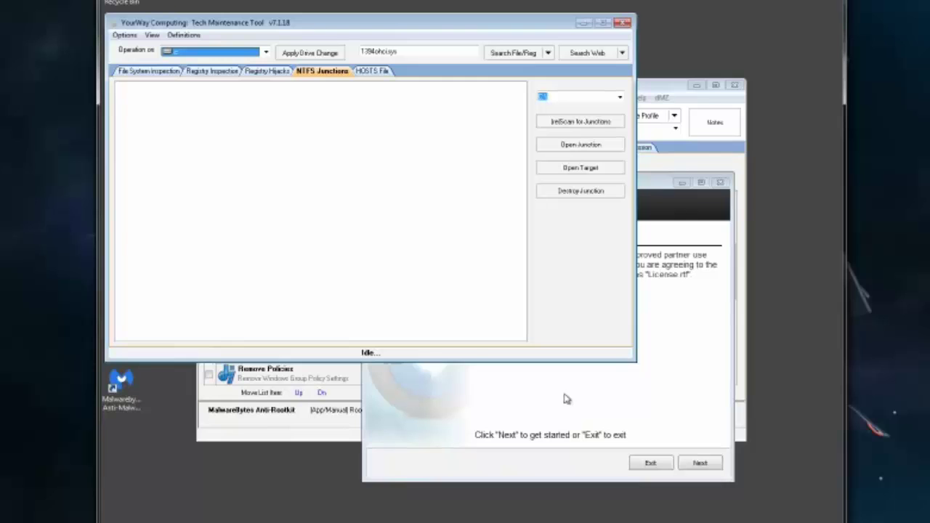
- Update the Malwarebytes Anti-Rootkit malware and rootkit databases to the latest versions
click(541, 396)
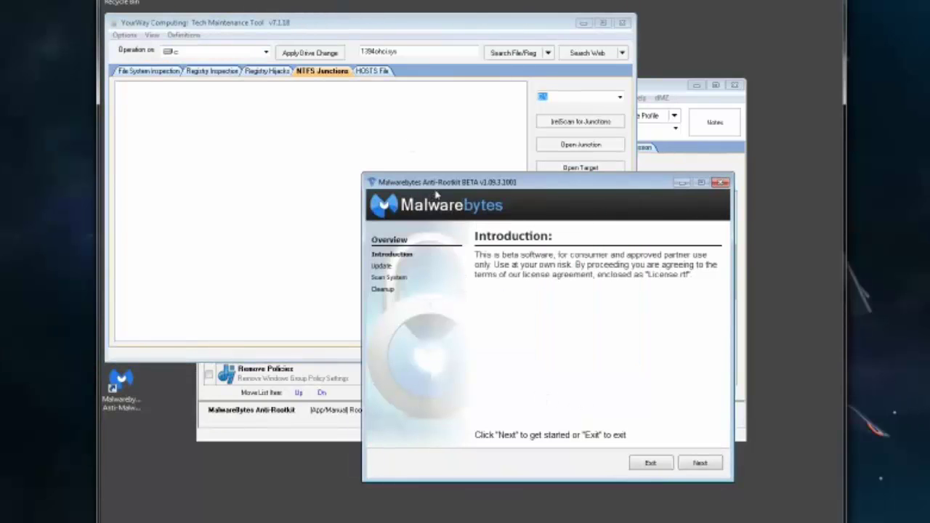
click(699, 463)
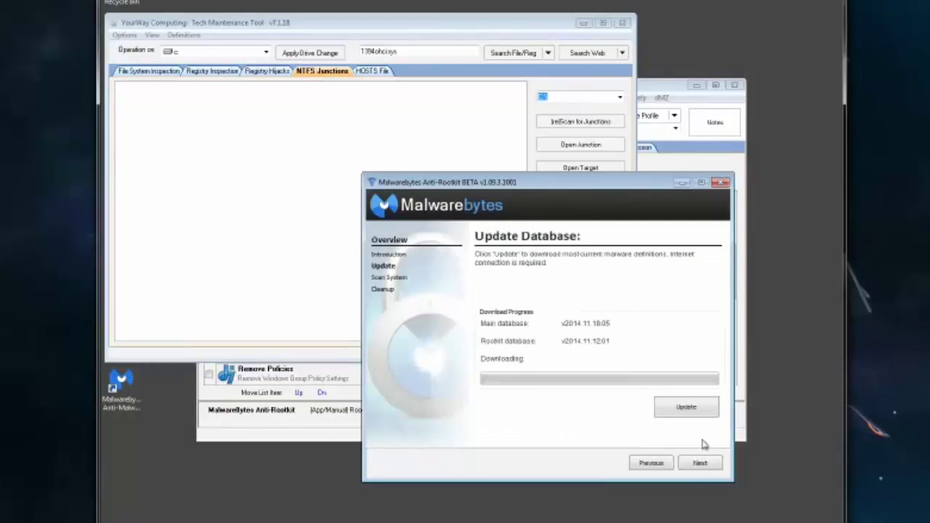
click(683, 409)
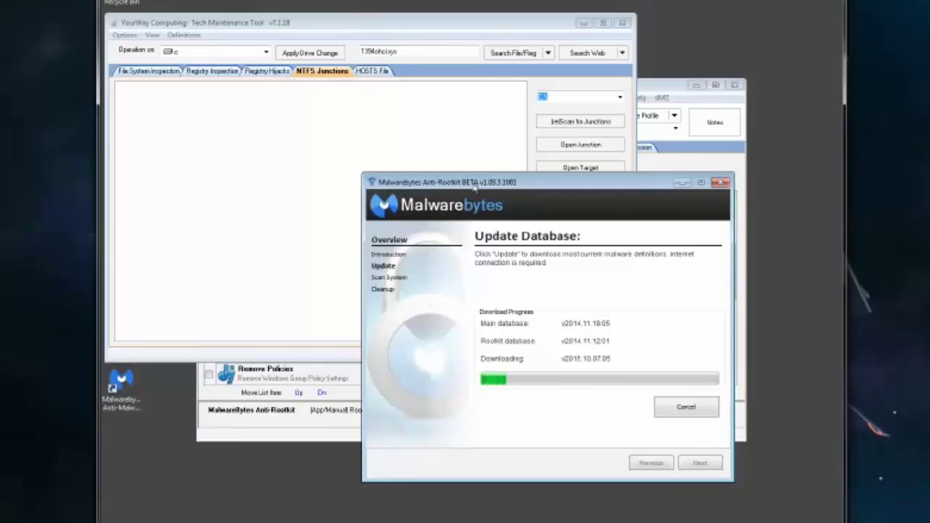
drag(480, 187, 532, 173)
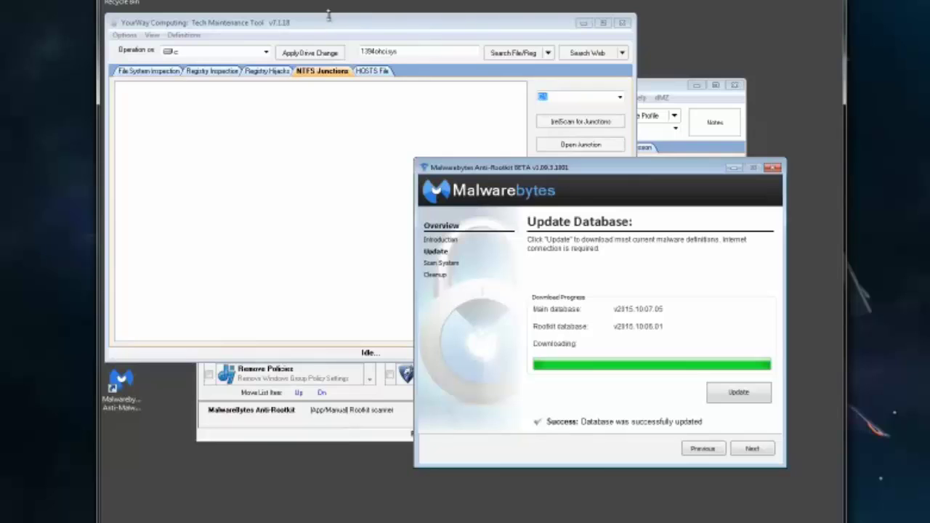
- Start the rootkit scan of drivers, sectors and system, then return to the Tech Maintenance Tool
click(753, 449)
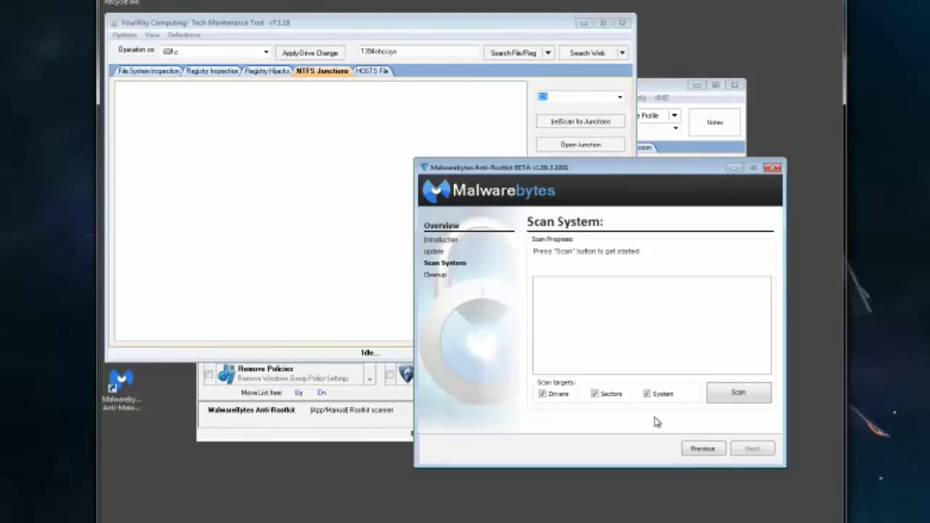
click(723, 399)
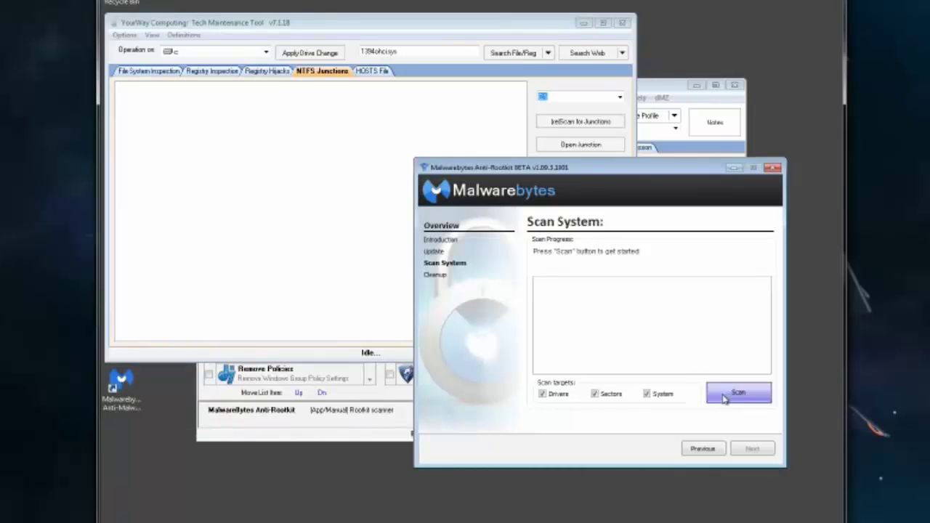
click(310, 24)
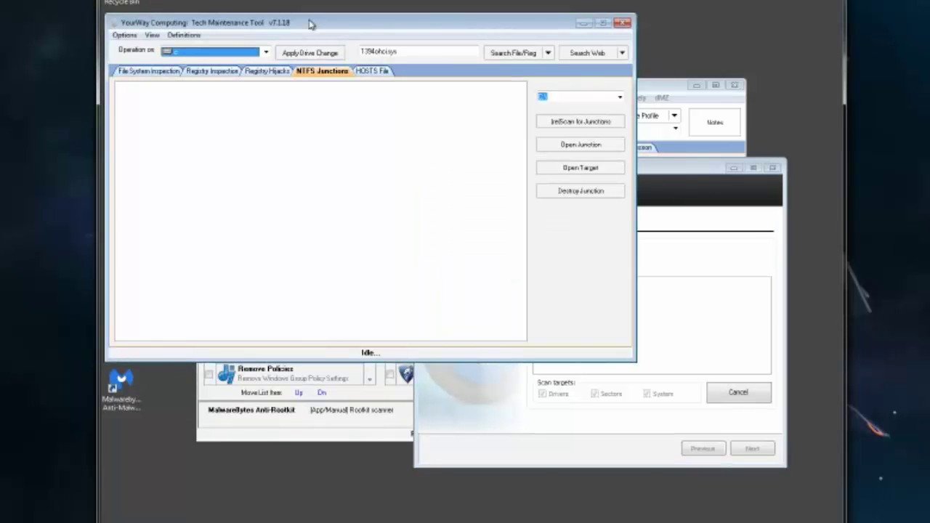
- Review the HOSTS file, which holds only the stock commented Microsoft sample entries
click(372, 72)
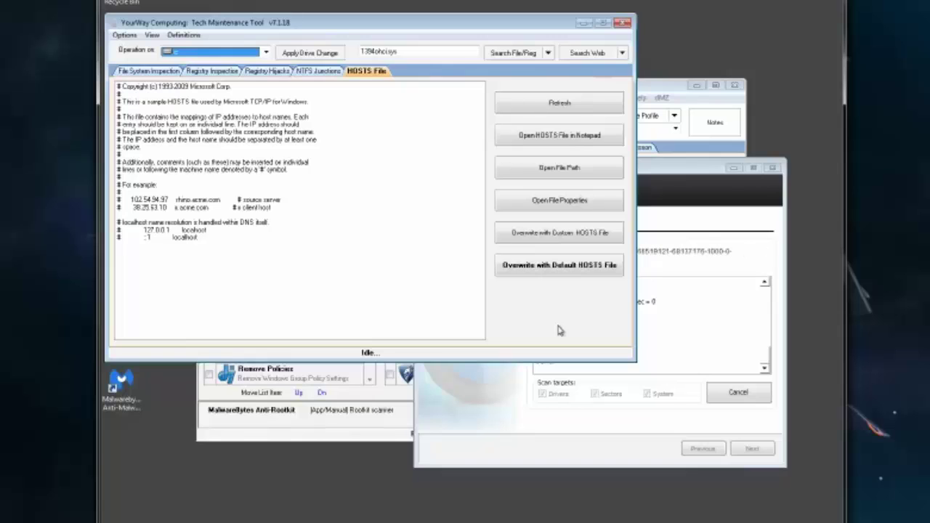
click(548, 53)
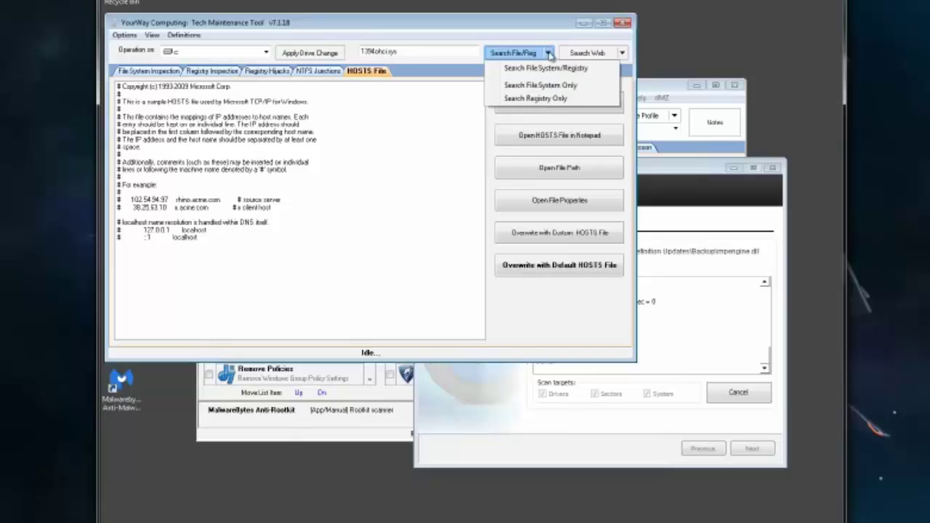
- Search drive C and all registry hives for 1394ohci.sys, moving the search windows aside
click(556, 70)
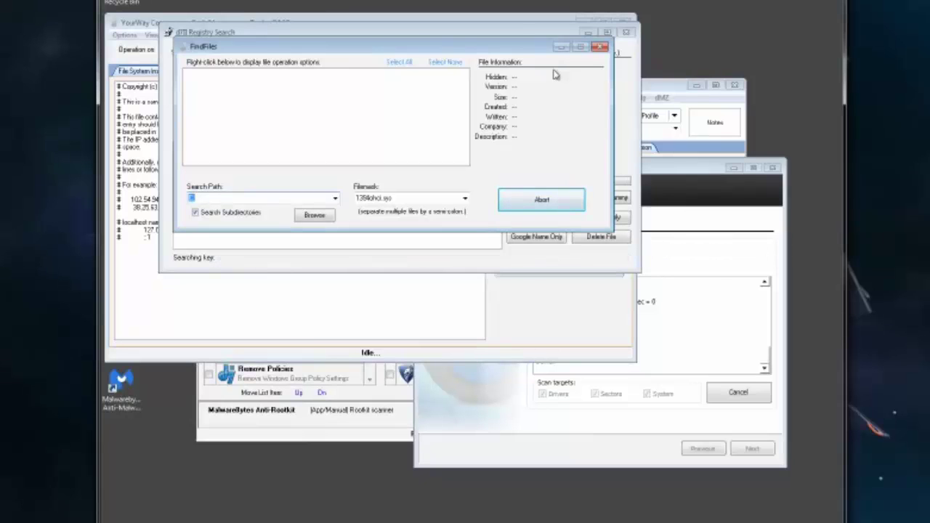
drag(292, 49, 253, 304)
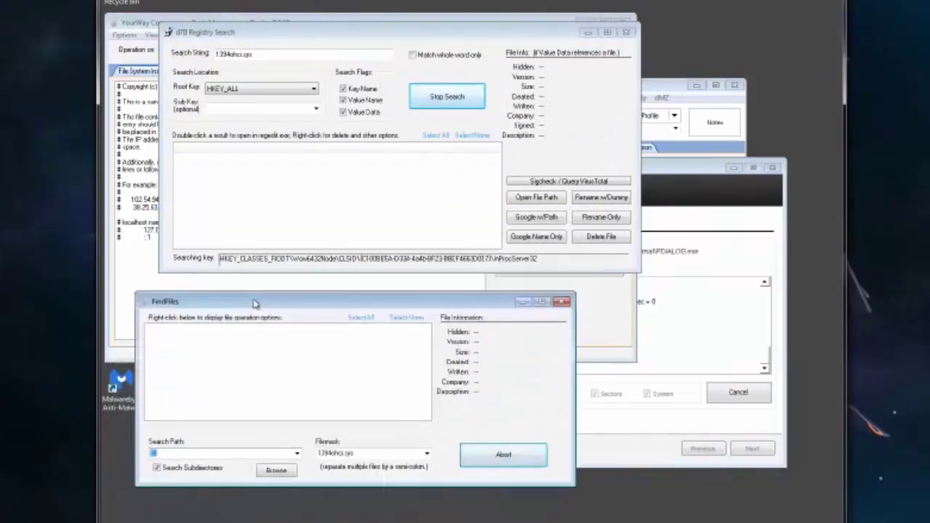
drag(256, 32, 398, 0)
click(186, 30)
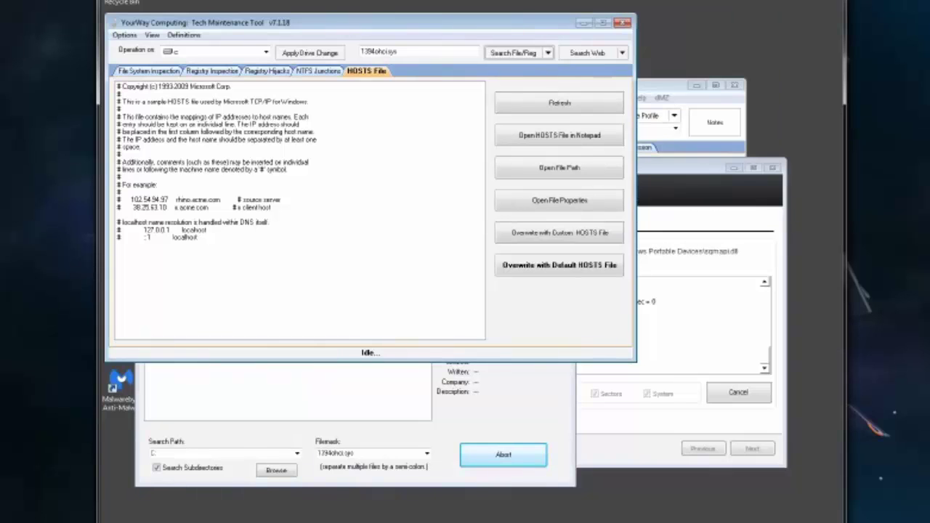
- Scan the System32/SysWOW64 folders and filter the results down to exe files
click(143, 72)
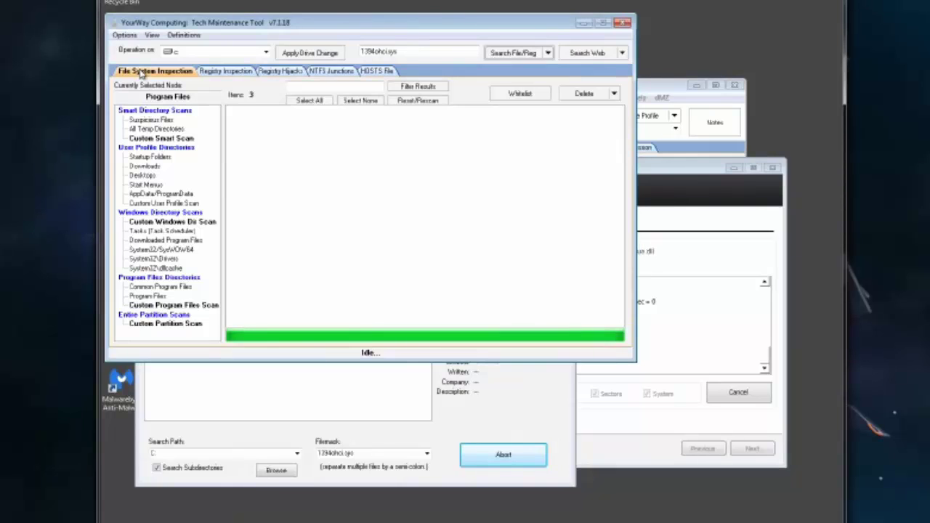
click(164, 250)
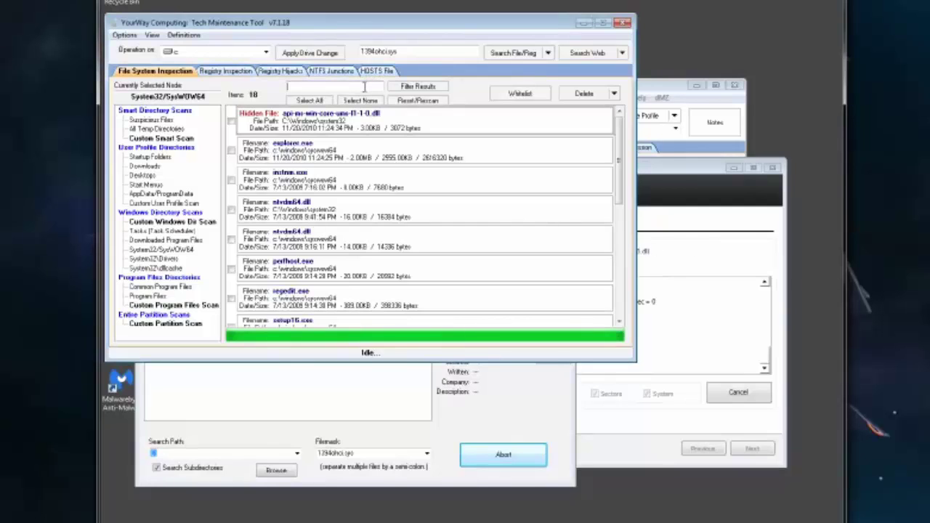
click(365, 87)
text(ex)
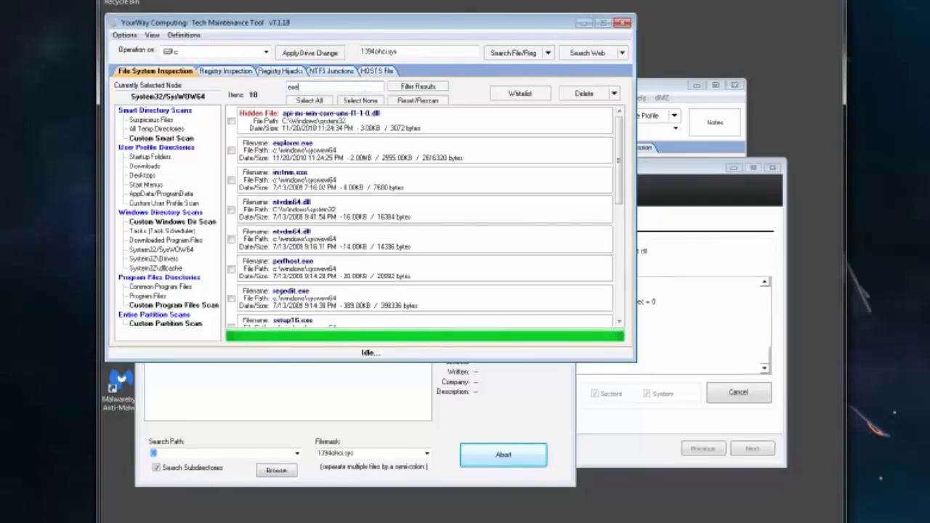
text(e)
click(419, 87)
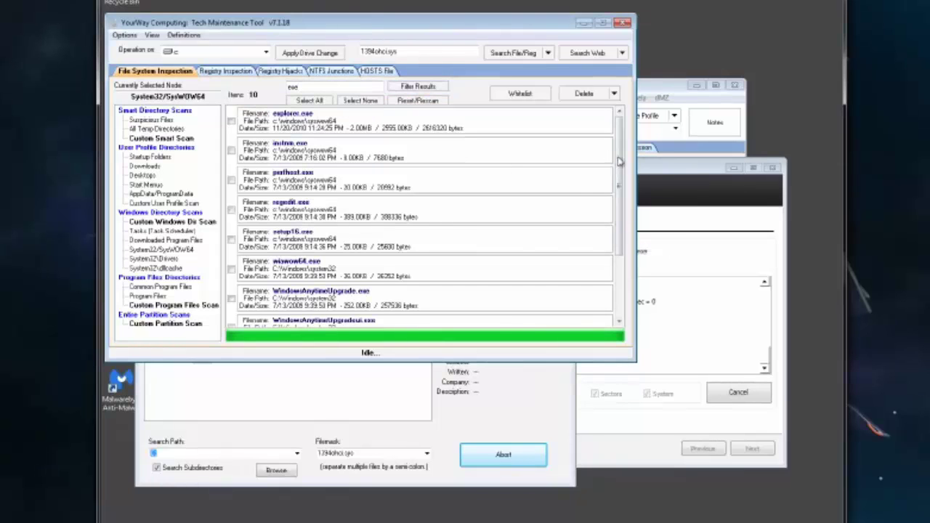
drag(617, 161, 618, 184)
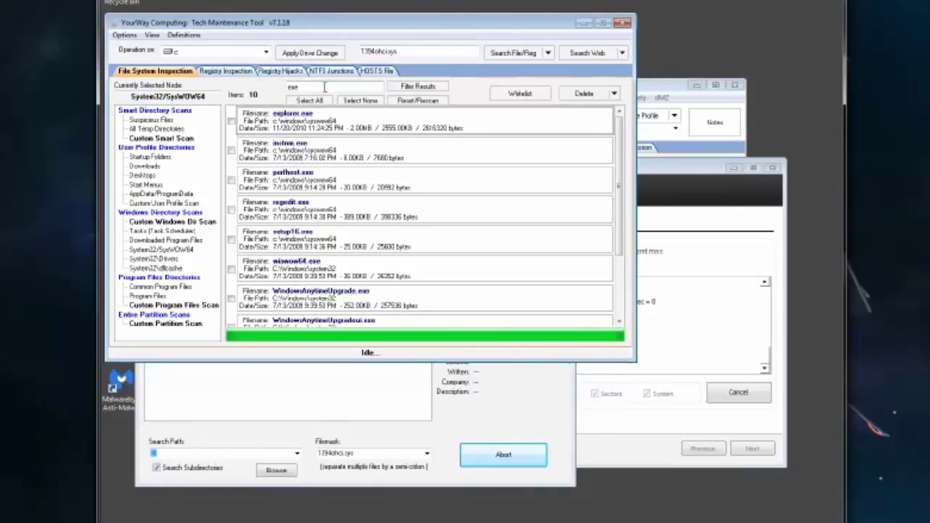
- Clear the exe filter and rescan to restore the full 18-item list on drive C
click(325, 87)
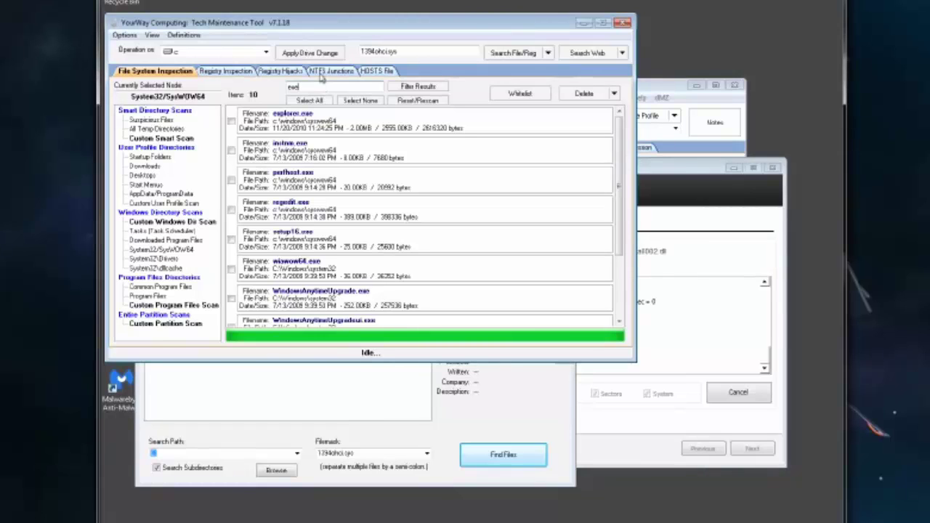
click(423, 102)
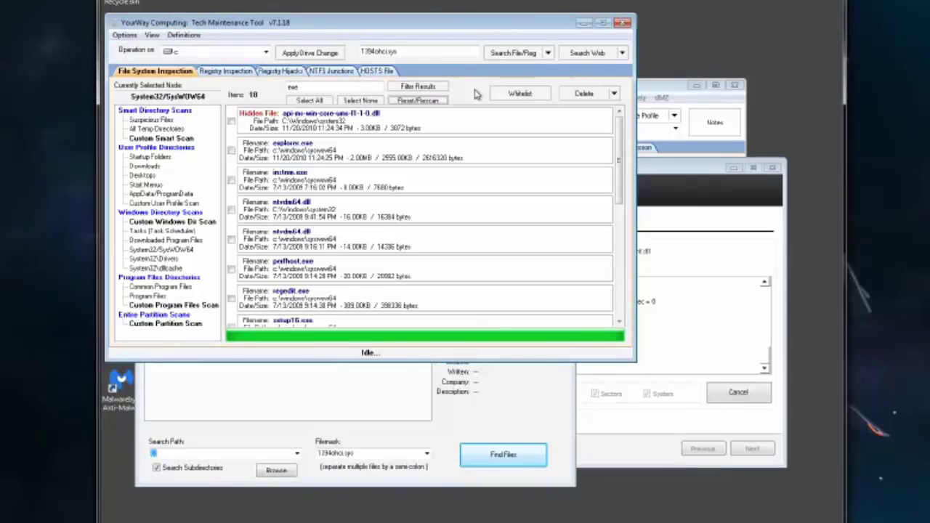
click(266, 53)
click(266, 53)
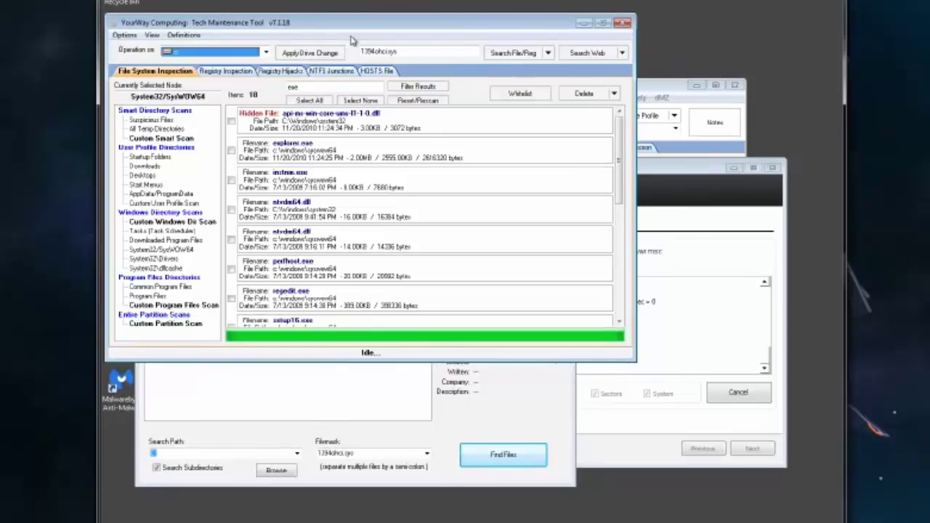
- Close the file inspection and search windows, and rearrange the maintenance tool and rootkit scanner
click(623, 24)
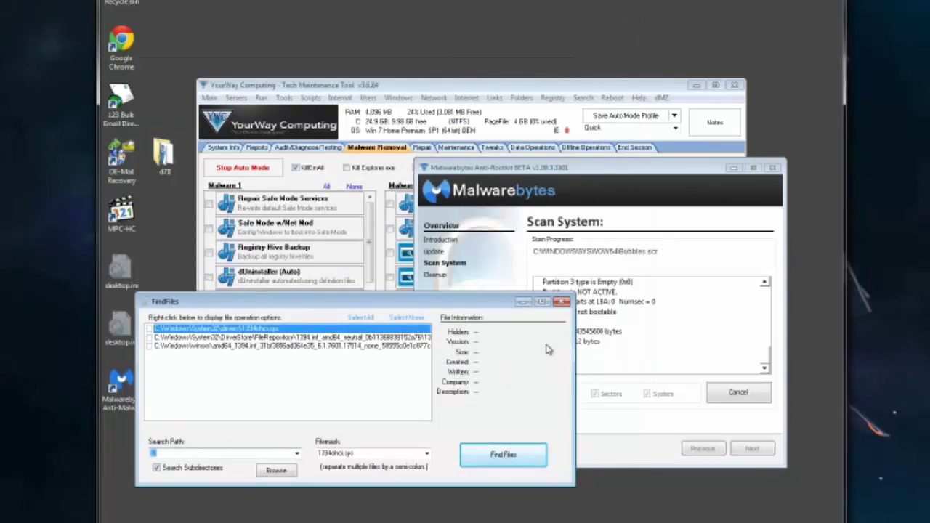
click(562, 302)
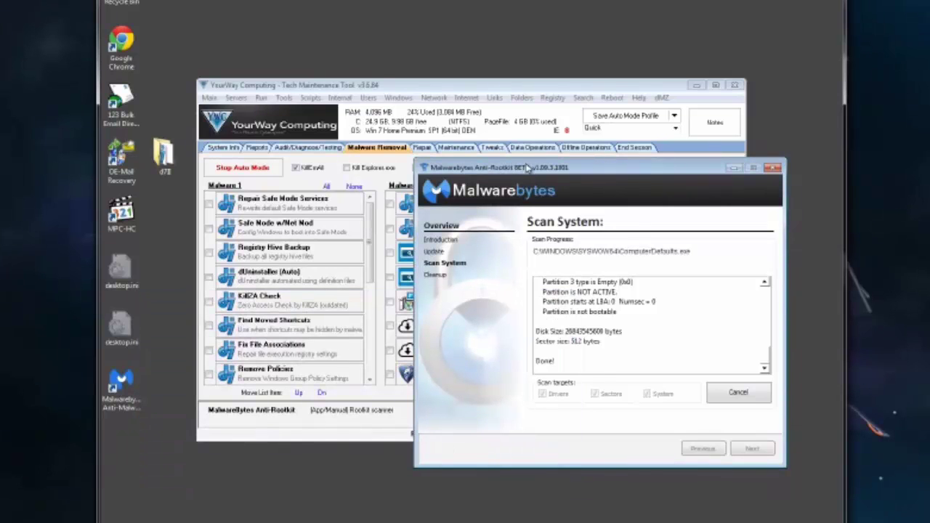
click(385, 84)
drag(385, 83, 354, 1)
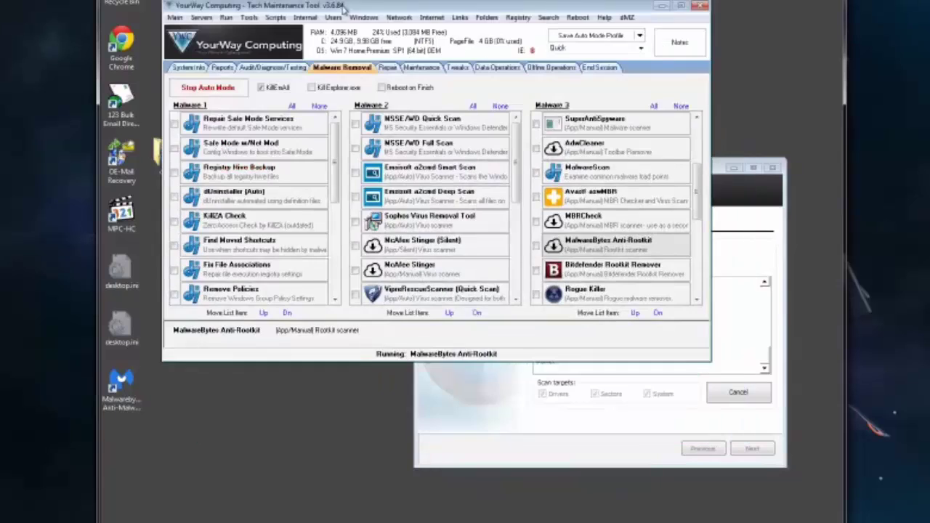
click(473, 384)
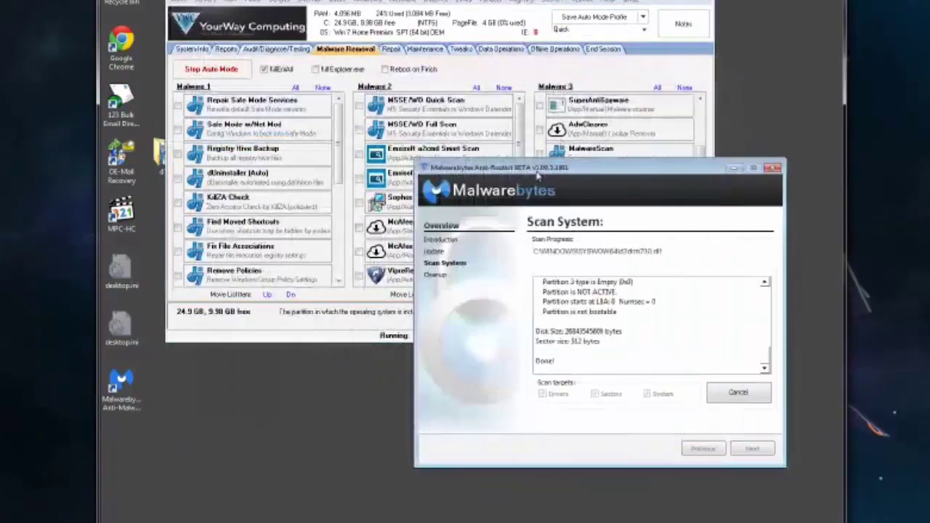
drag(539, 175, 586, 229)
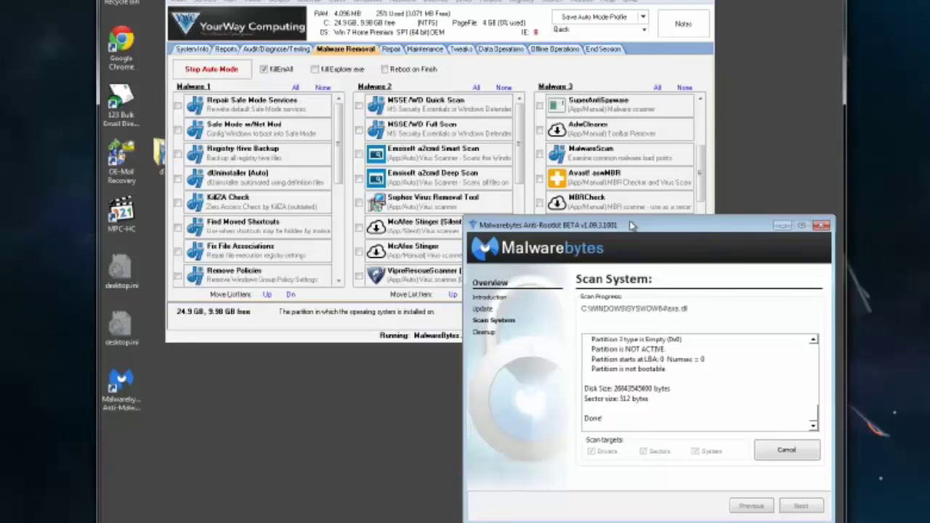
drag(632, 226, 302, 53)
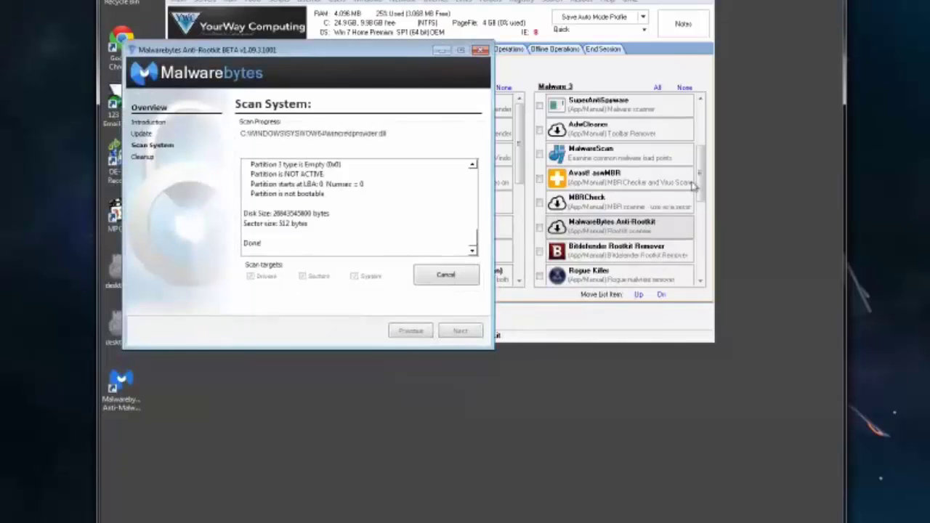
- Launch Autoruns from the Malware 3 list to scan startup entries
click(702, 205)
drag(702, 206, 703, 256)
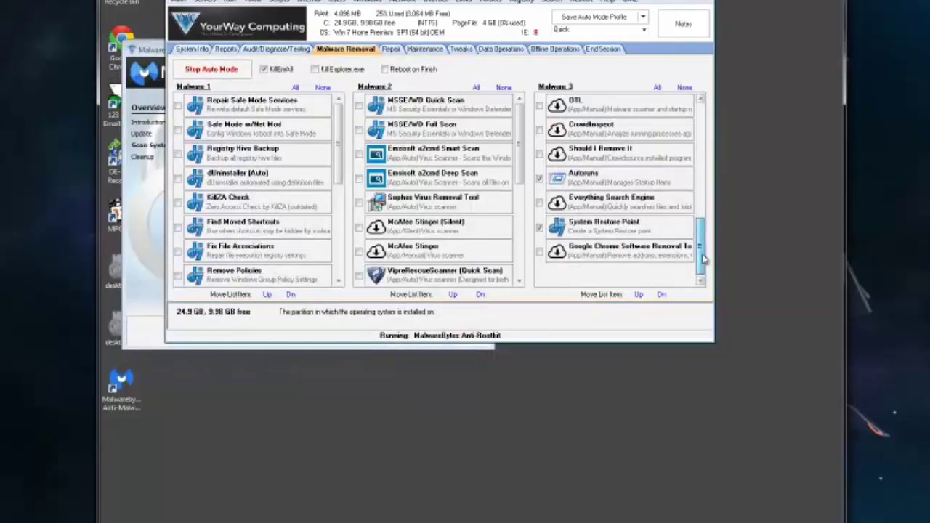
drag(704, 256, 704, 171)
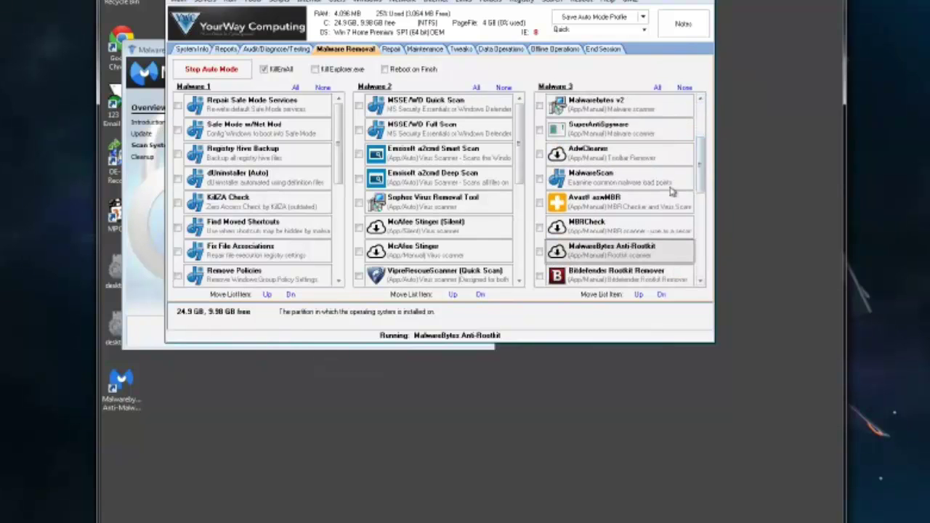
scroll(674, 218, down, 4)
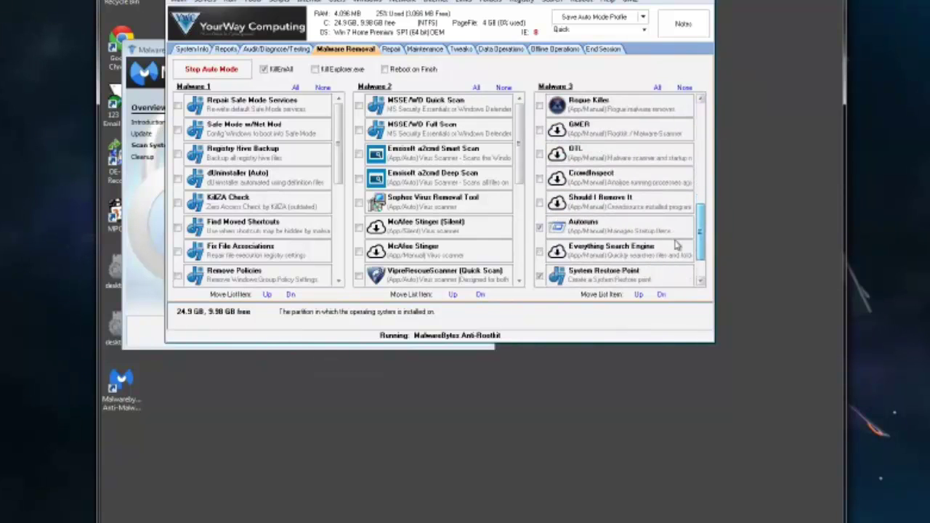
click(585, 229)
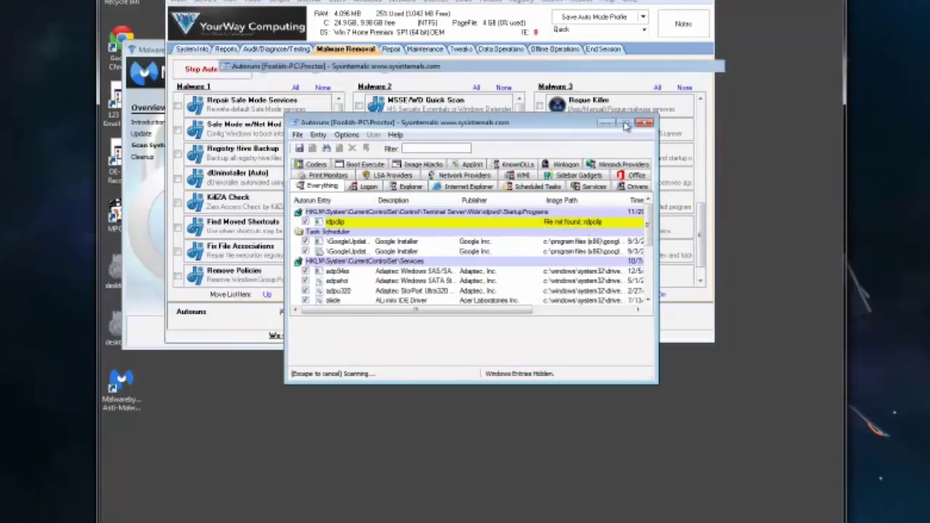
- Maximize the Autoruns window and let the startup entry scan finish loading
click(627, 124)
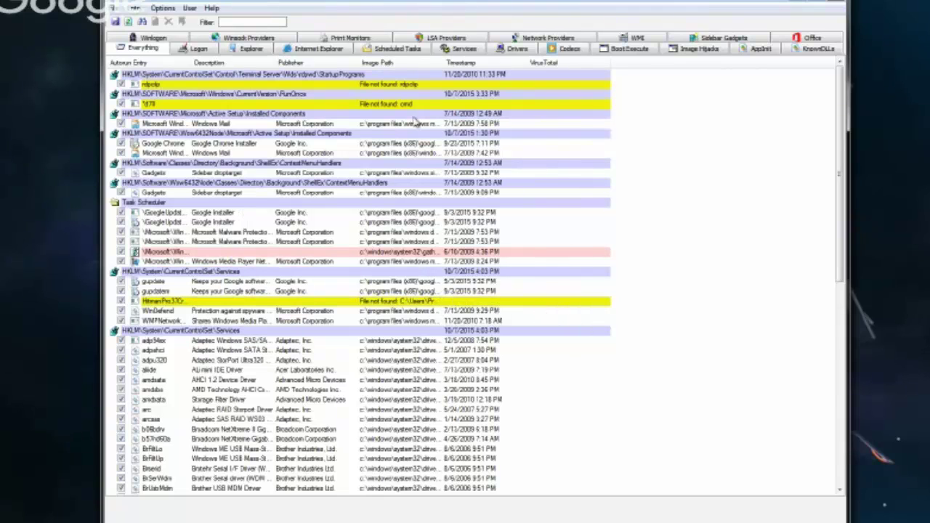
- Widen the Image Path column and delete the missing-file HitmanPro37CrusaderBoot service entry
drag(442, 63, 495, 63)
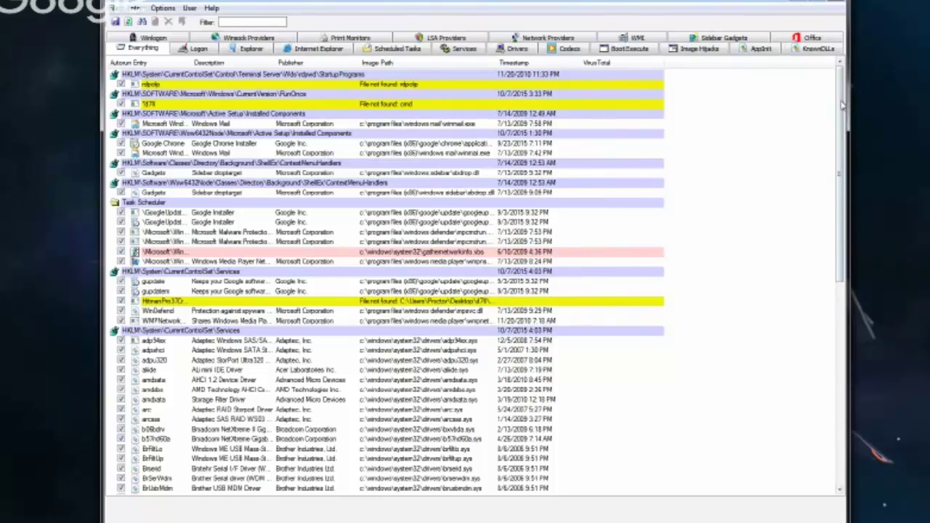
drag(841, 102, 840, 142)
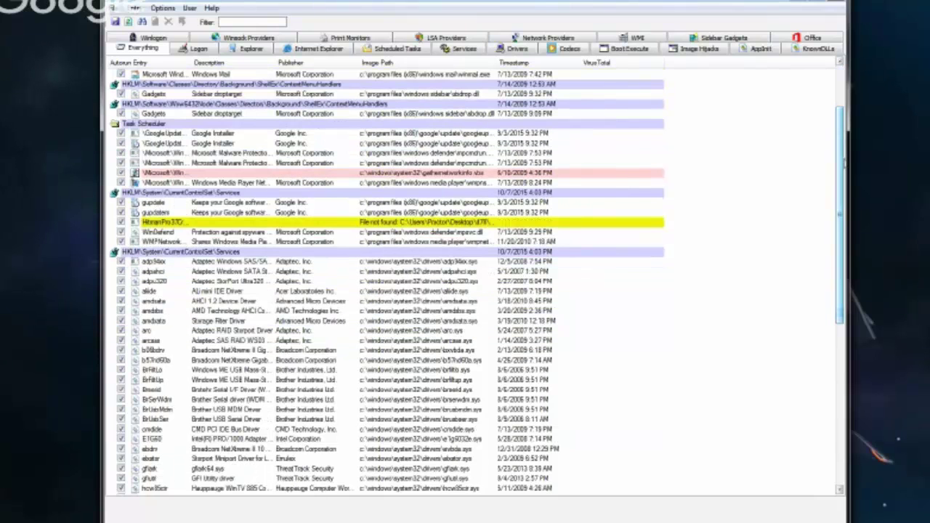
scroll(370, 218, down, 1)
click(370, 195)
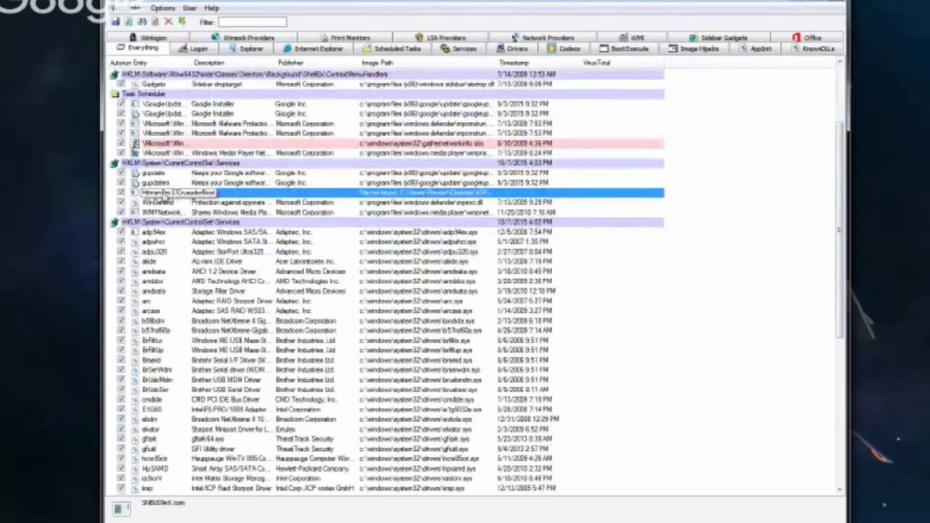
right_click(286, 194)
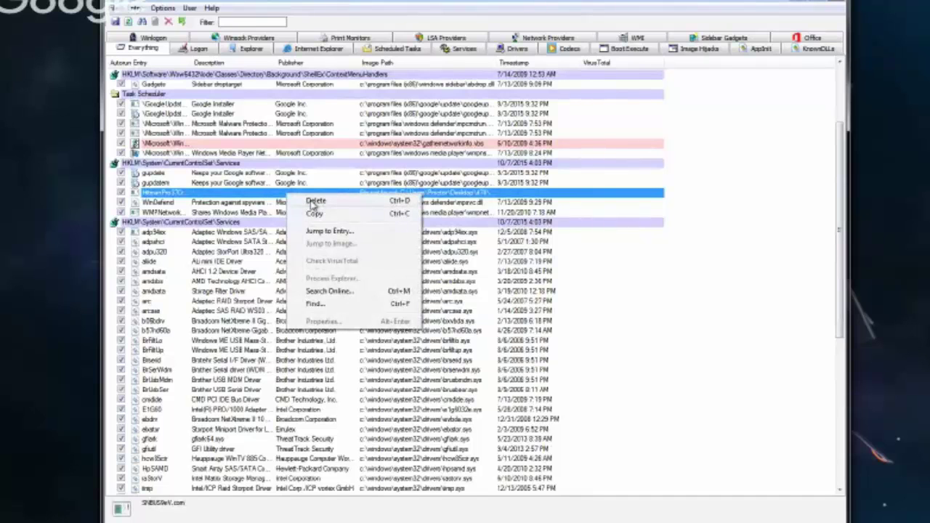
click(314, 201)
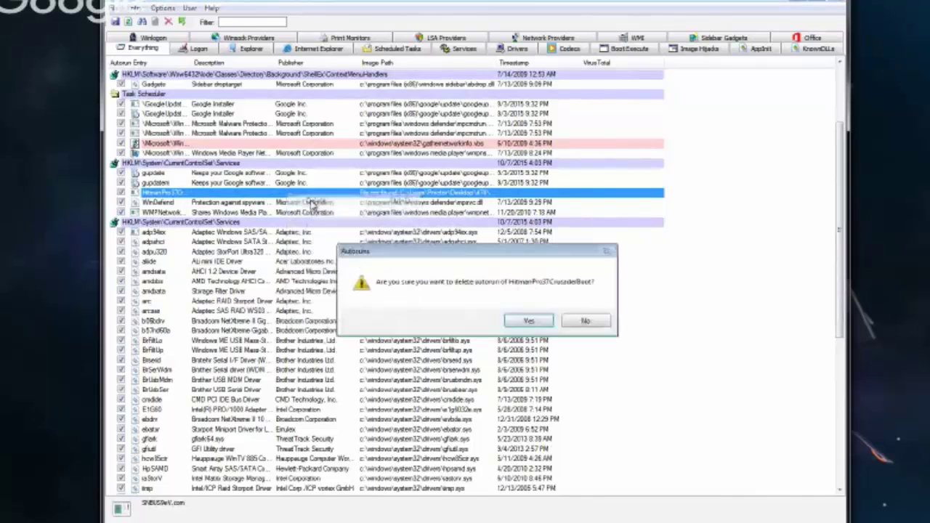
click(523, 324)
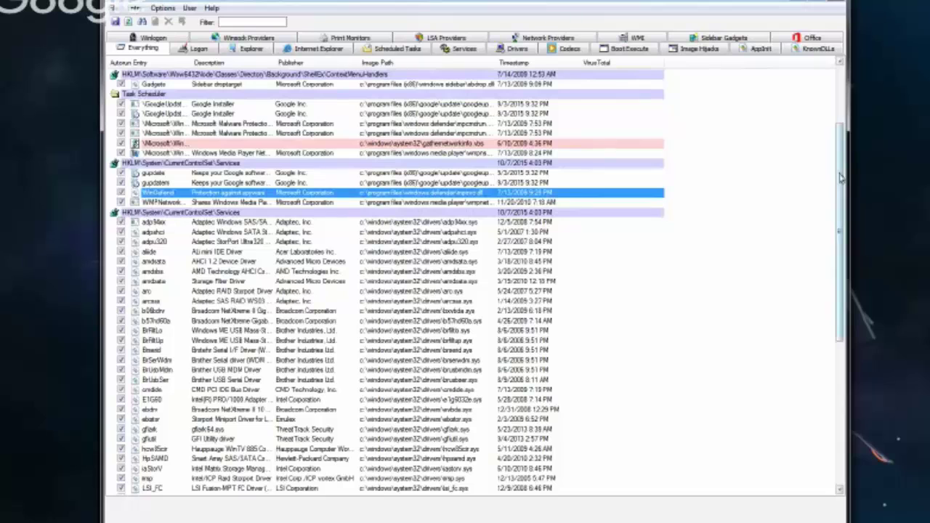
- Inspect the BVTConsumer WMI entry, whose KernCap.vbs file is not found, without changing it
drag(841, 181, 841, 321)
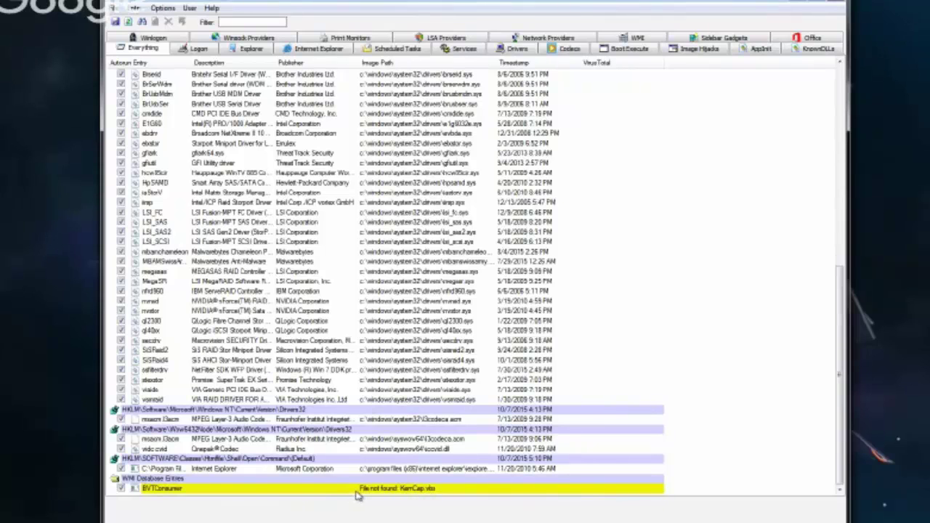
right_click(357, 494)
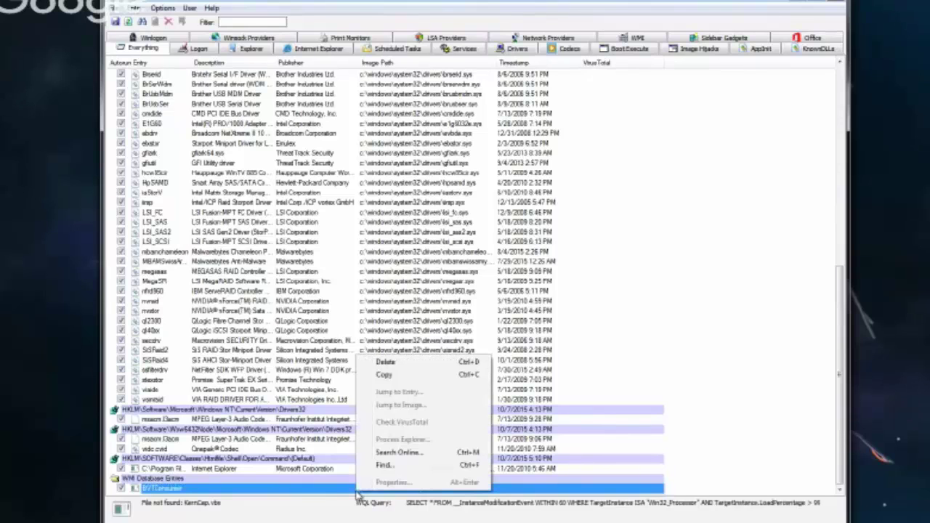
click(334, 512)
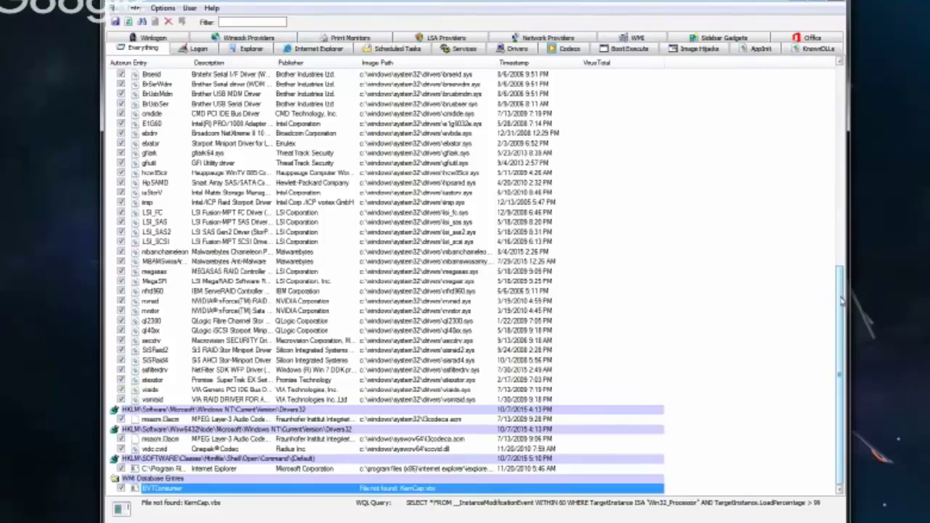
- Rescan with code signature verification, VirusTotal checks and unknown-image submission, accepting VirusTotal's terms
click(162, 8)
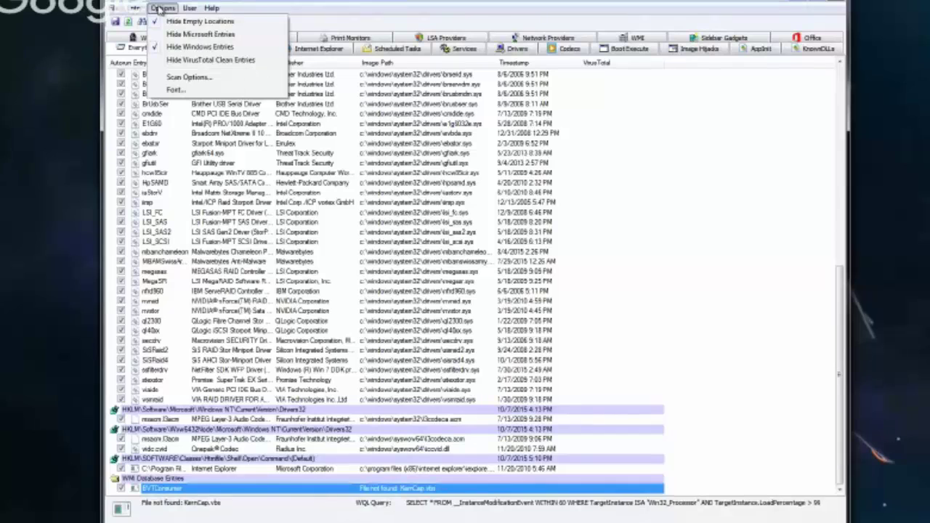
click(185, 77)
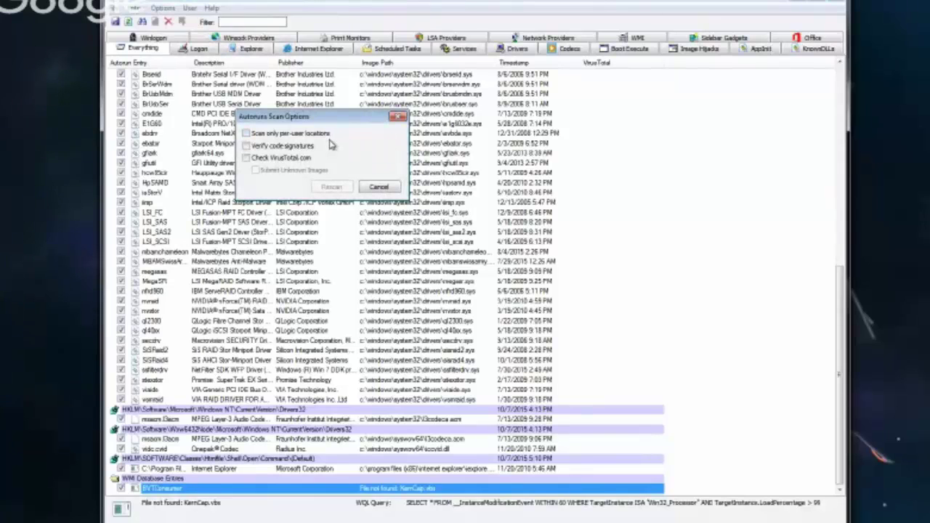
click(247, 146)
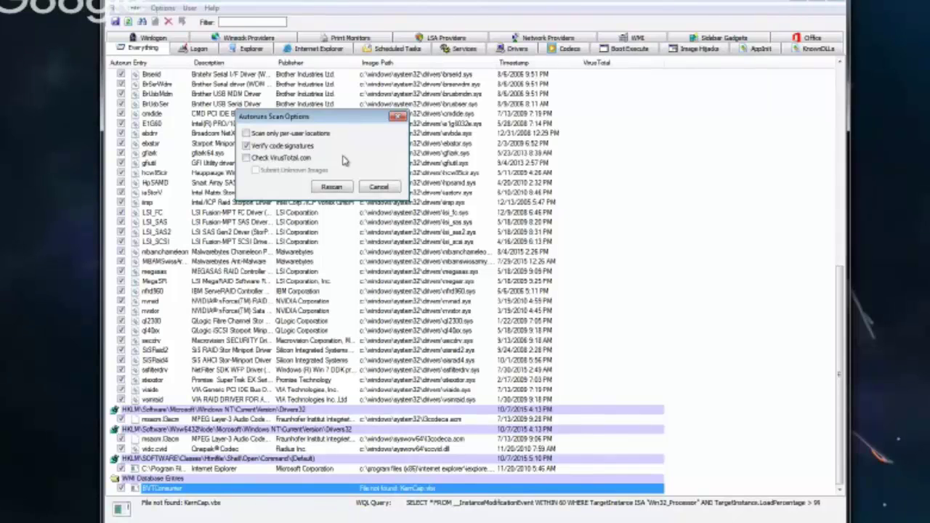
click(247, 157)
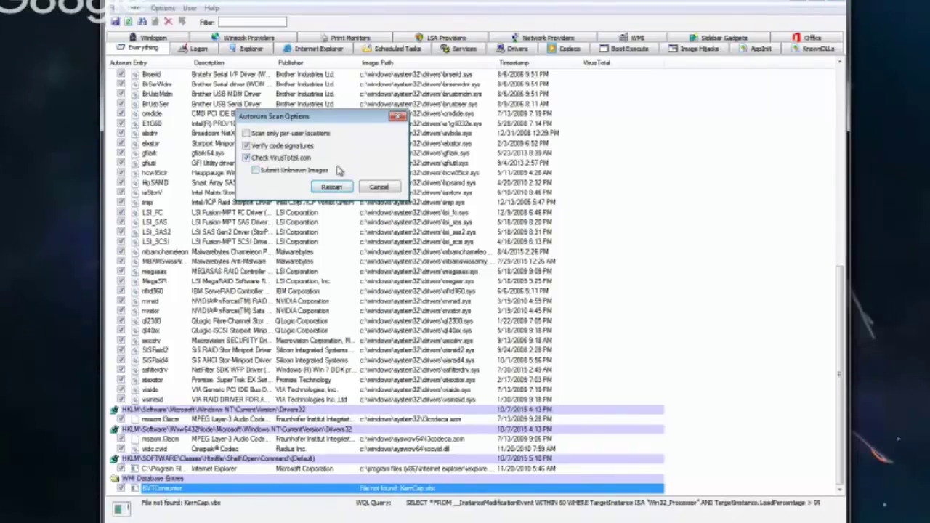
click(273, 170)
click(331, 188)
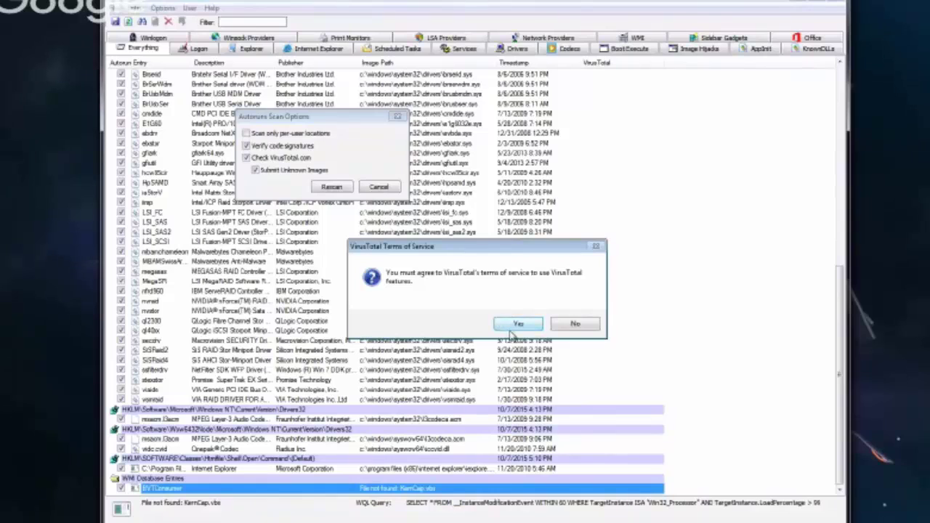
click(514, 326)
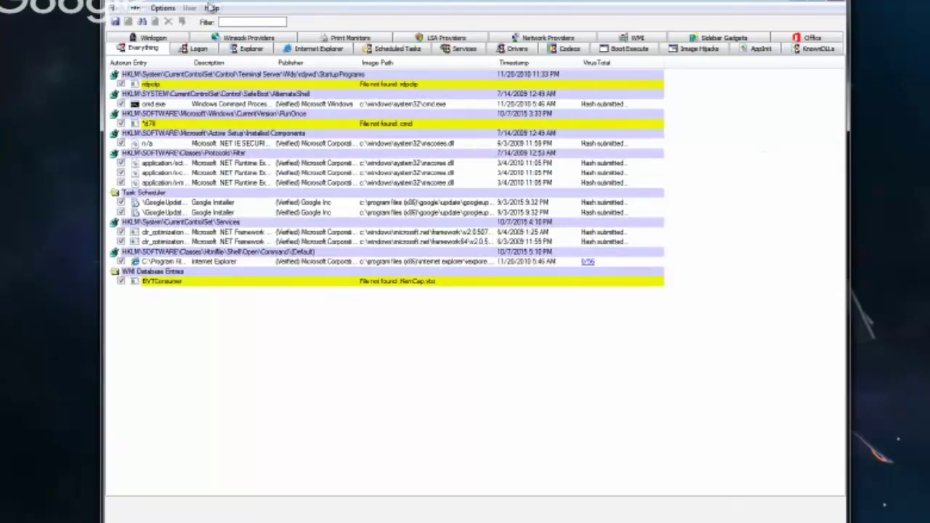
- Hide Microsoft entries, leaving third-party items like Google Update (0/56) and ssfilterdrv (4/57)
click(165, 8)
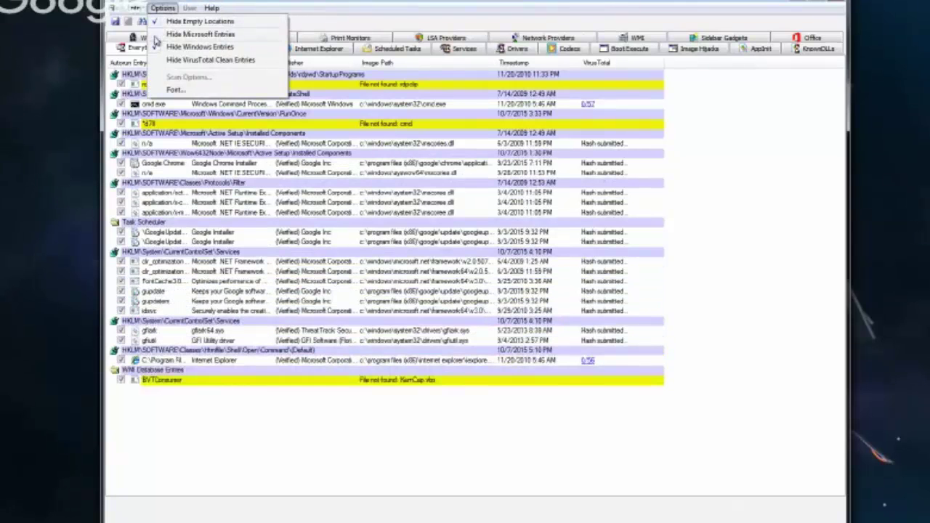
click(196, 35)
click(163, 8)
click(163, 8)
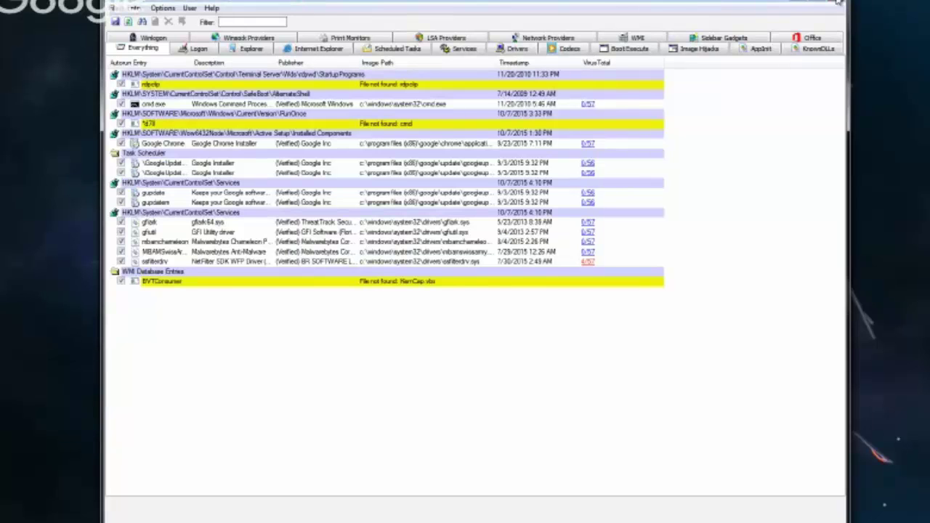
- Close Autoruns and the Chrome VirusTotal terms page, returning to the maintenance tool's malware lists
click(838, 3)
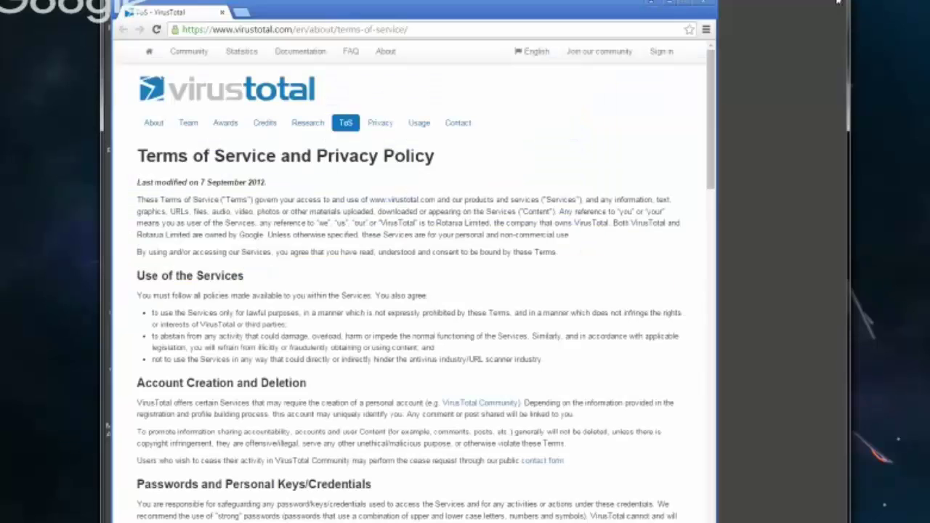
click(708, 4)
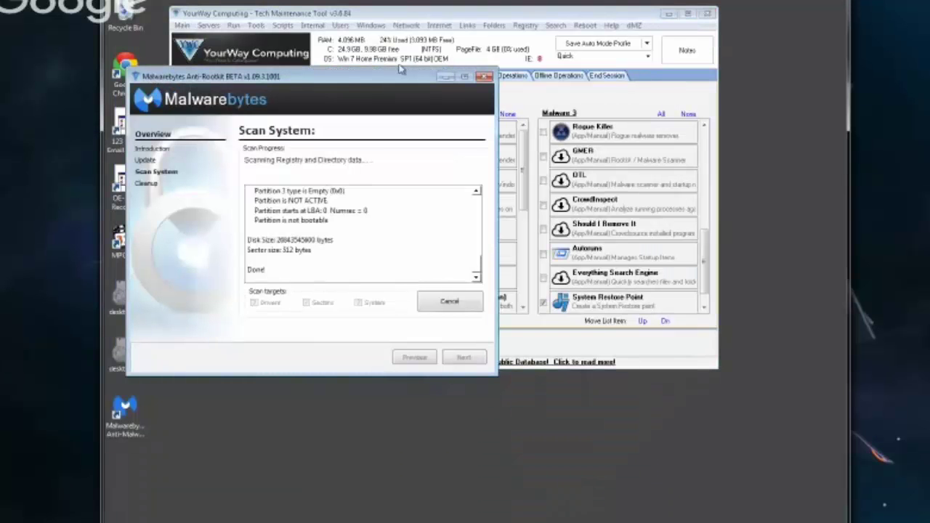
click(433, 14)
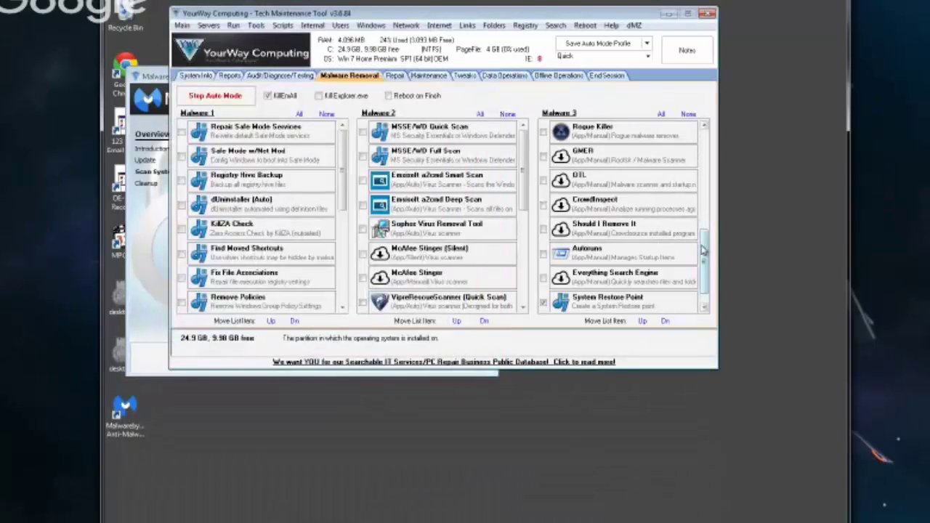
- Run Reset Browsers to Defaults, reset all Internet Explorer settings, and close the finished reset
drag(704, 253, 709, 284)
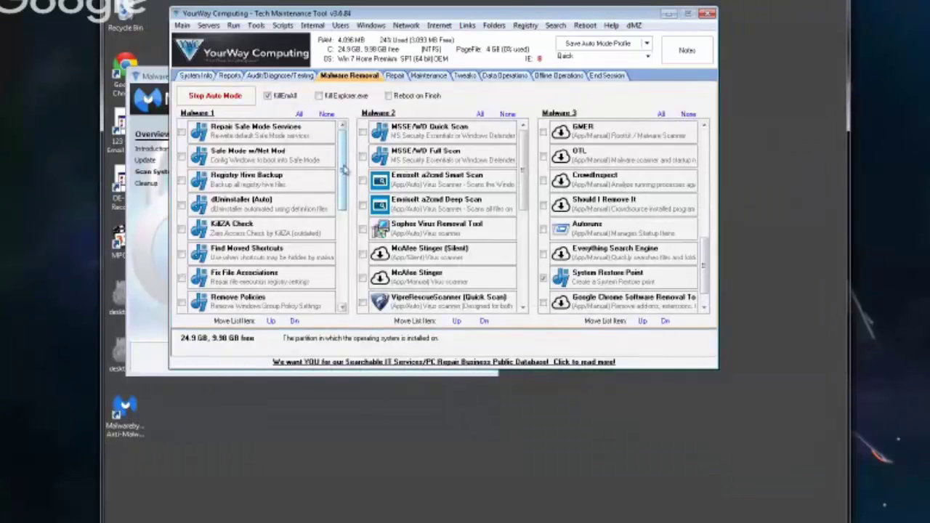
drag(344, 160, 358, 289)
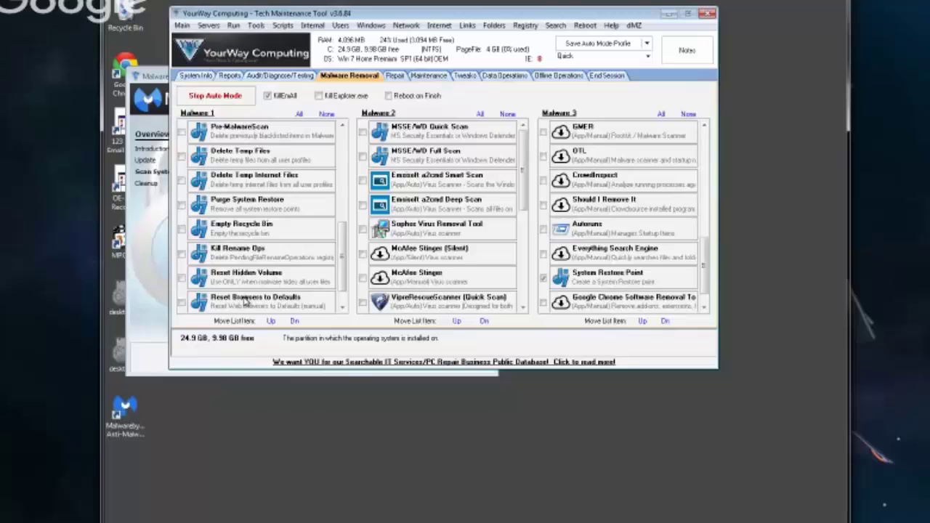
click(303, 305)
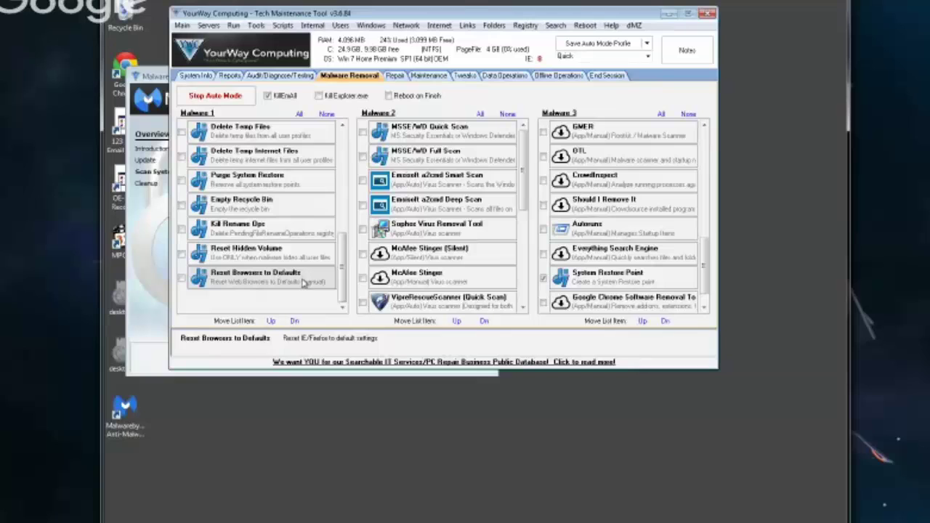
double_click(287, 282)
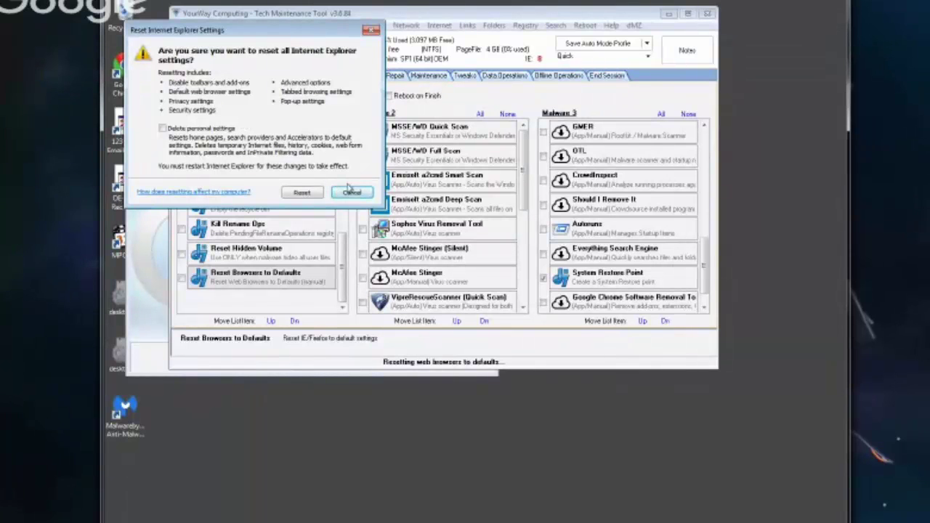
click(304, 193)
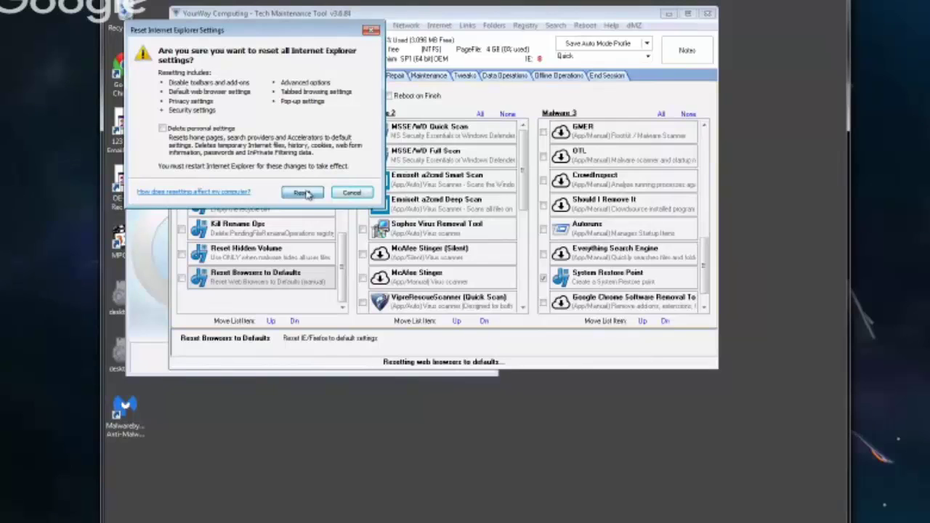
click(262, 129)
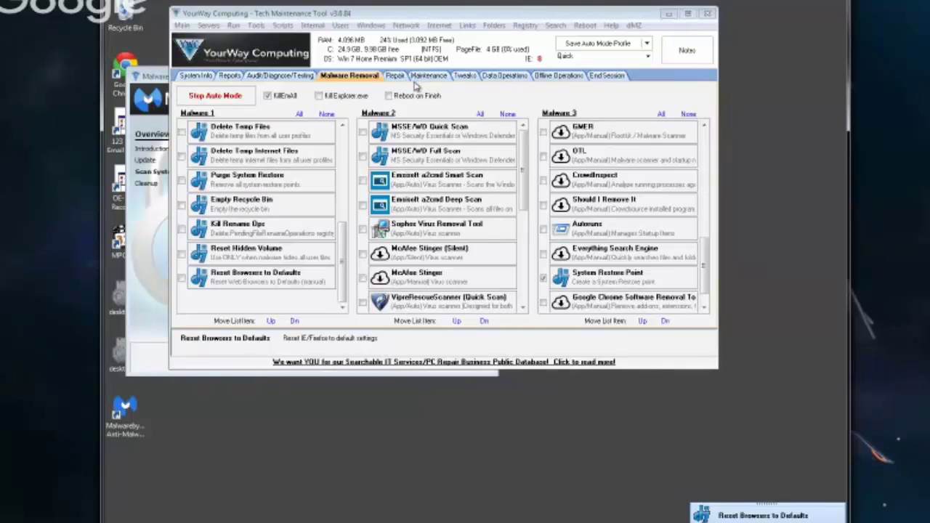
- Cancel the Malwarebytes Anti-Rootkit scan, confirm the abort, and close the scanner window
click(155, 80)
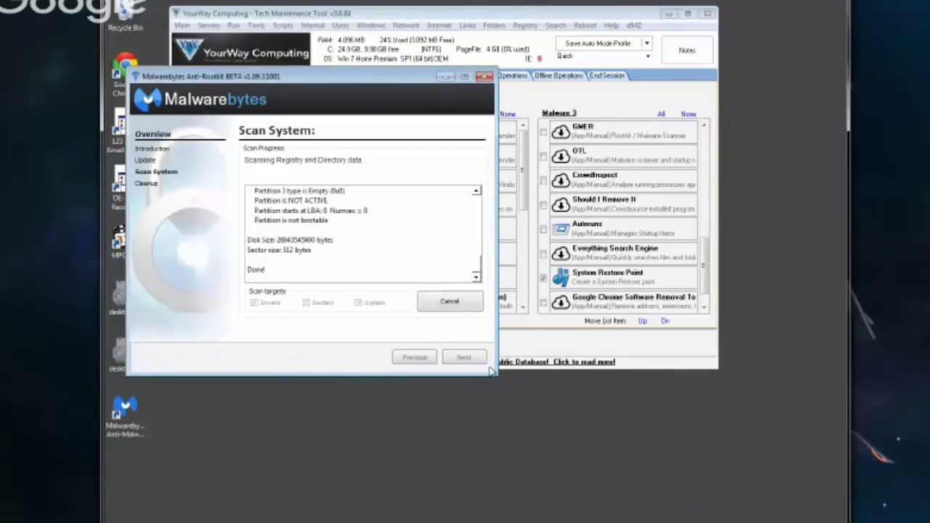
click(454, 304)
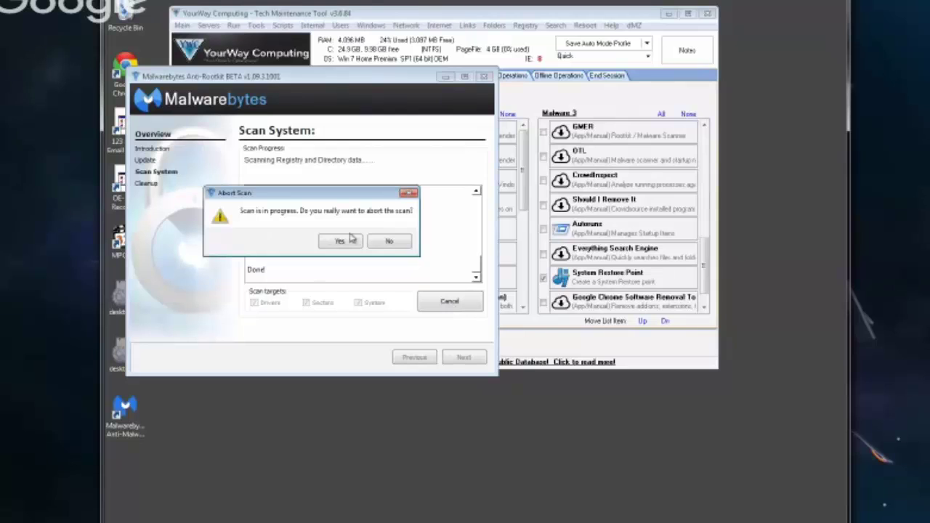
click(341, 241)
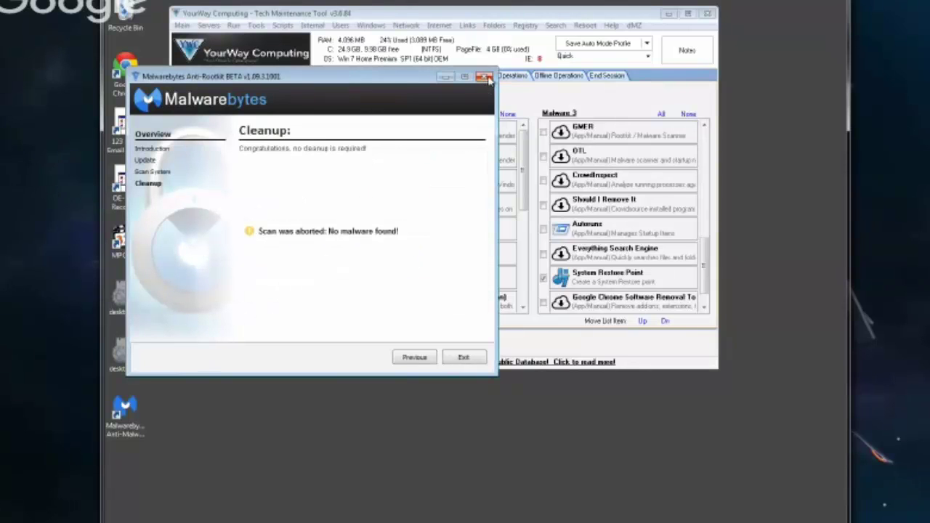
click(484, 77)
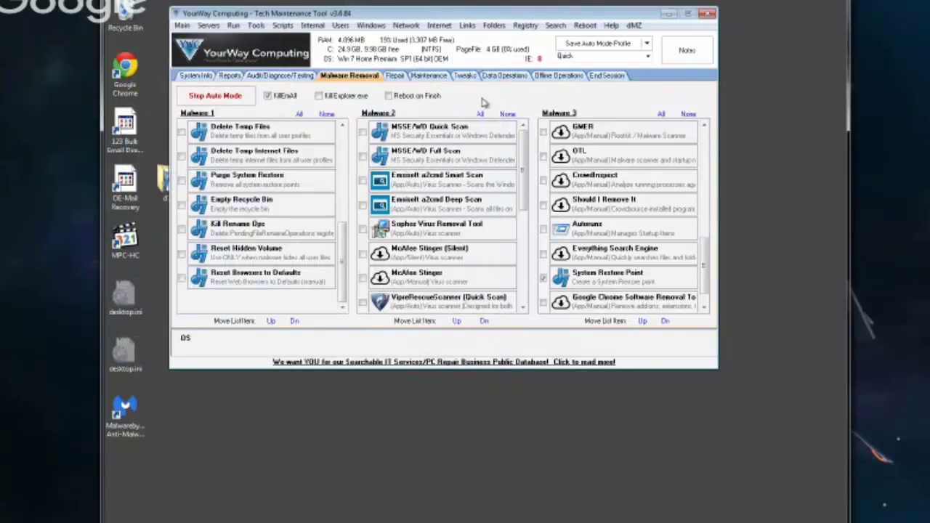
- Open the Malware Logs report and move the tool window up and left
click(393, 76)
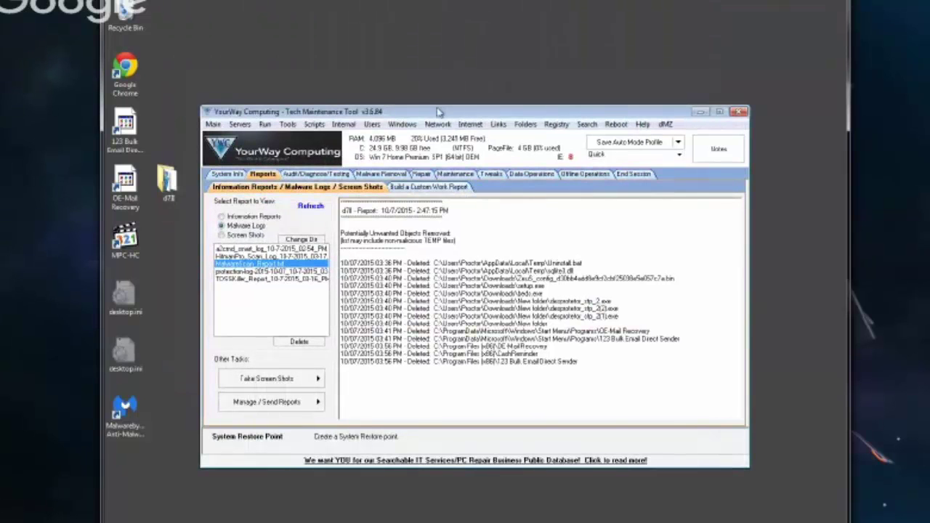
drag(436, 110, 429, 55)
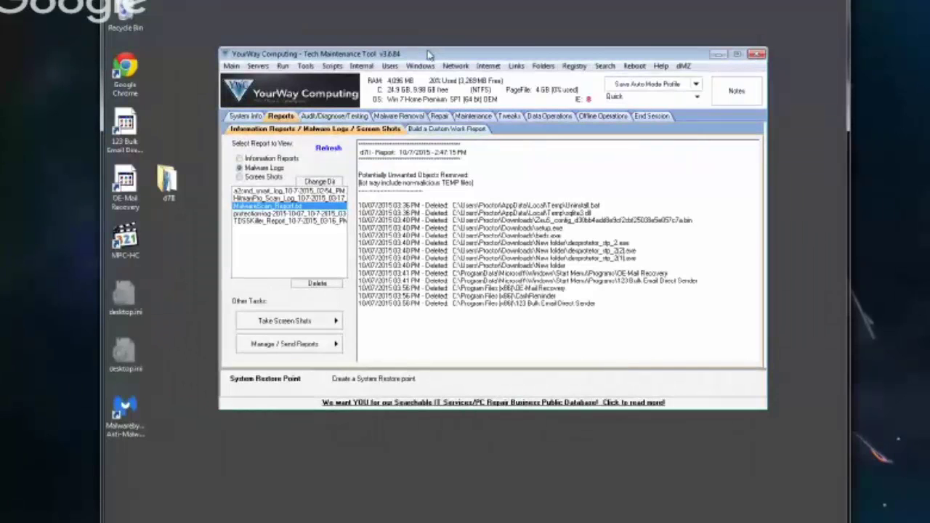
drag(428, 54, 406, 40)
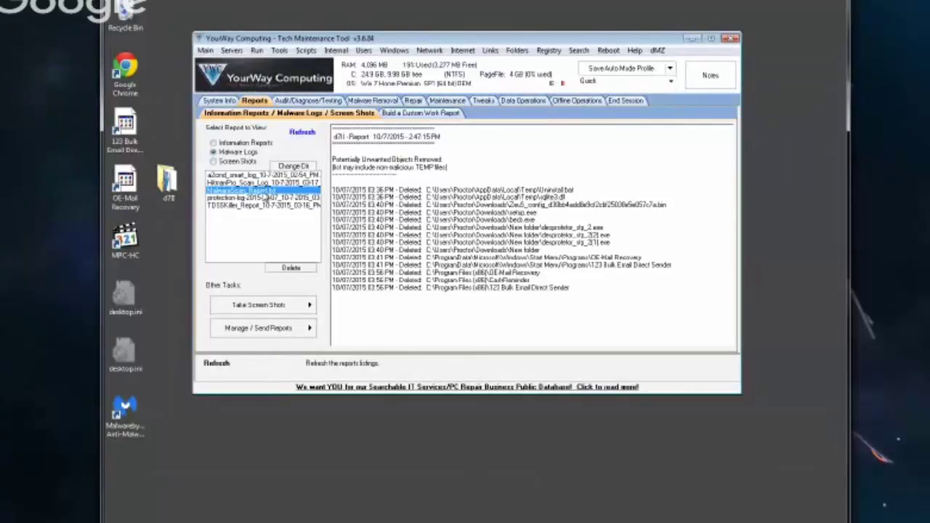
- View the TDSSKiller, protection, HitmanPro and Emsisoft a2cmd scan logs in turn
click(240, 206)
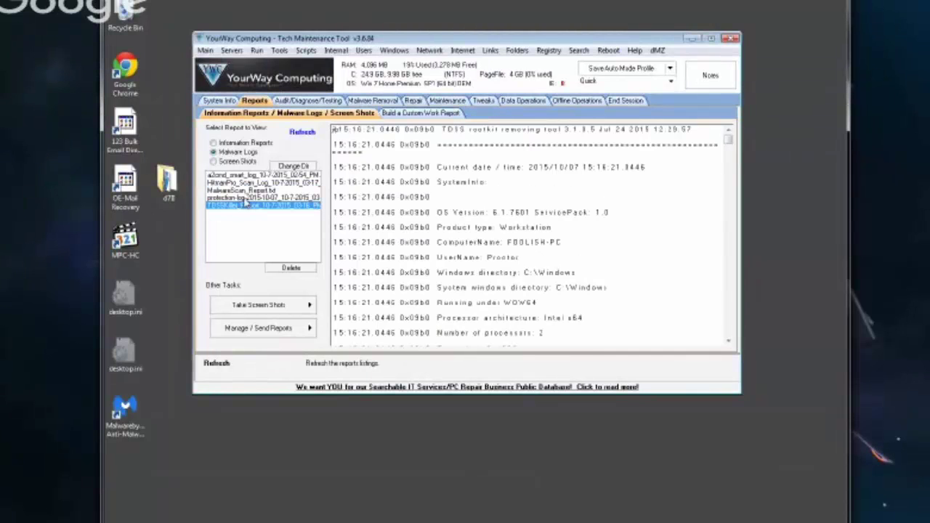
click(246, 199)
click(235, 183)
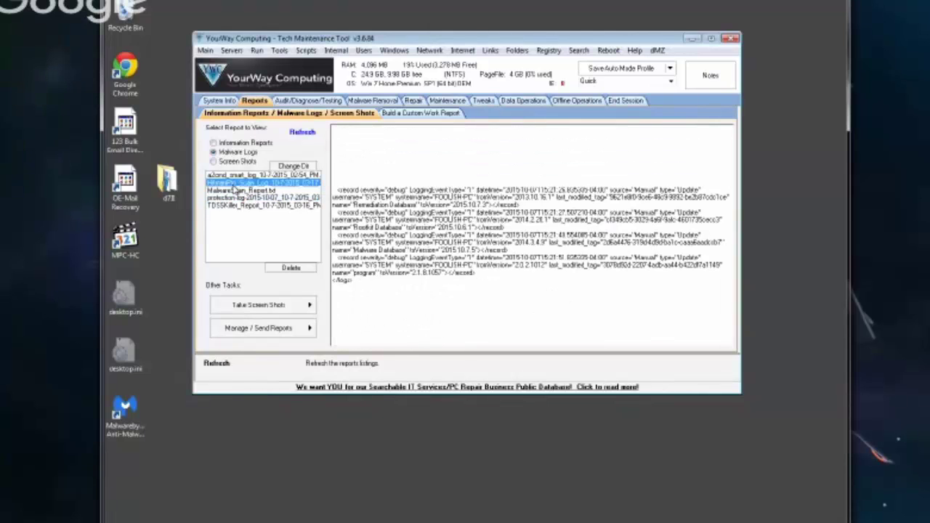
click(234, 175)
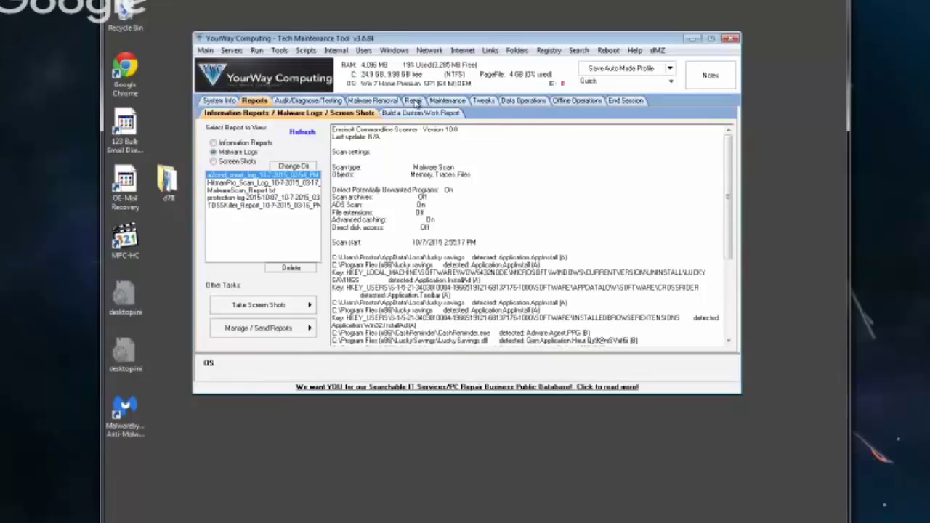
click(410, 103)
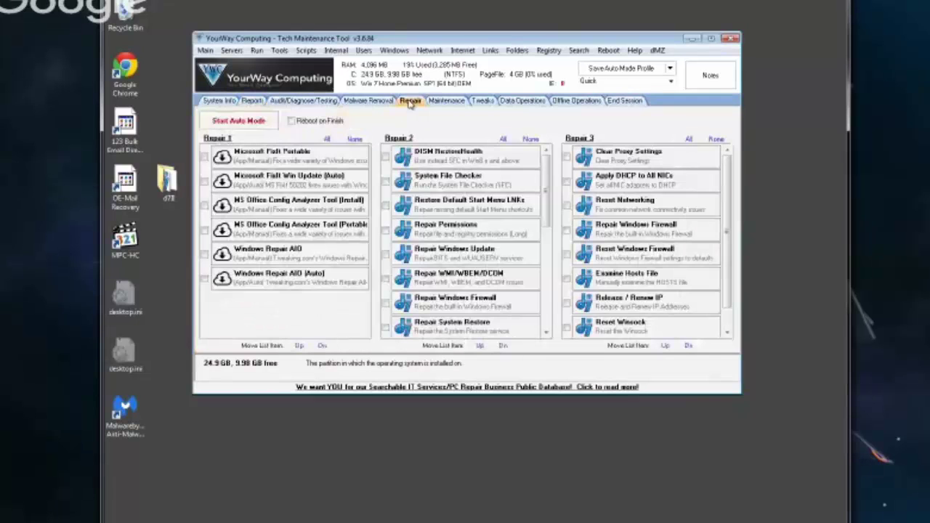
drag(362, 39, 345, 40)
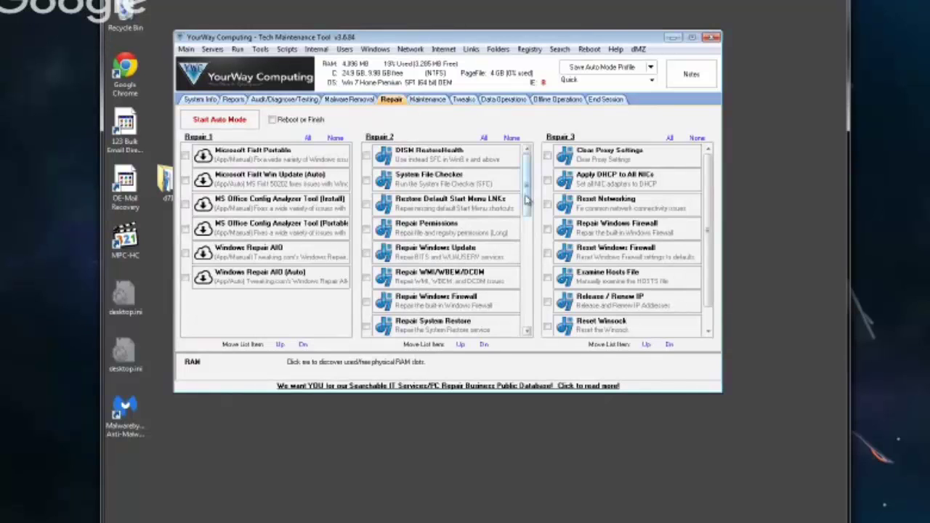
drag(529, 189, 531, 212)
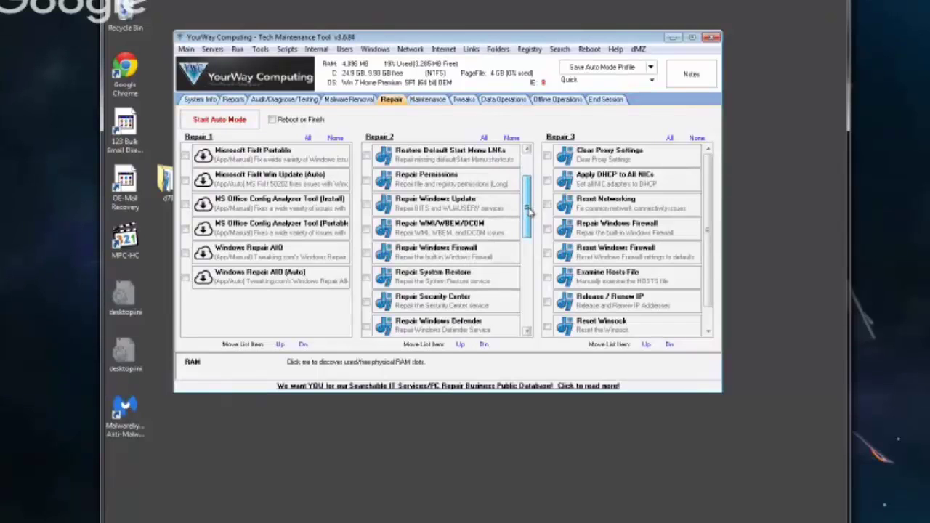
drag(531, 211, 529, 185)
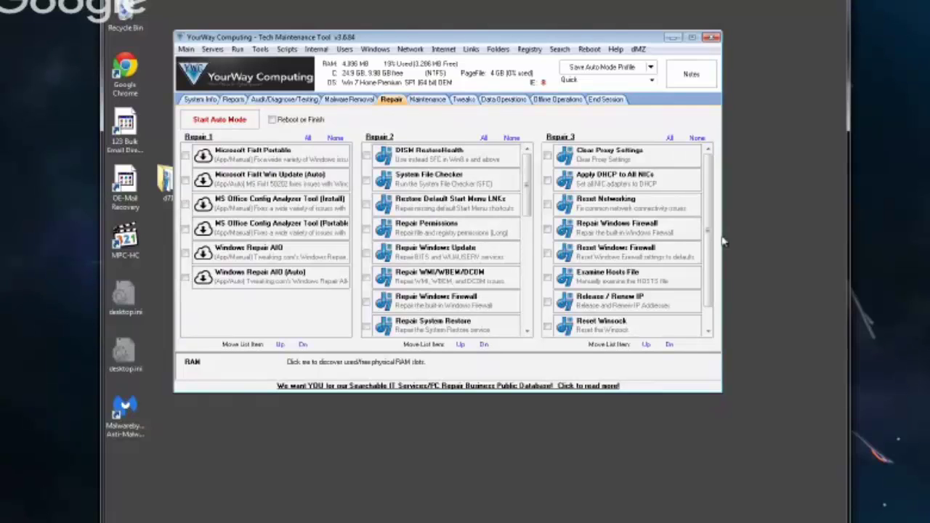
click(600, 208)
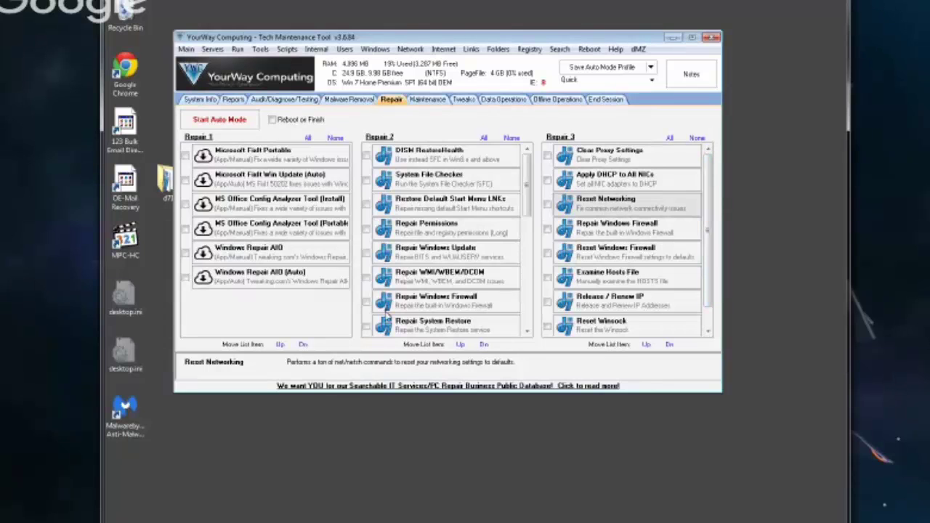
scroll(704, 280, down, 1)
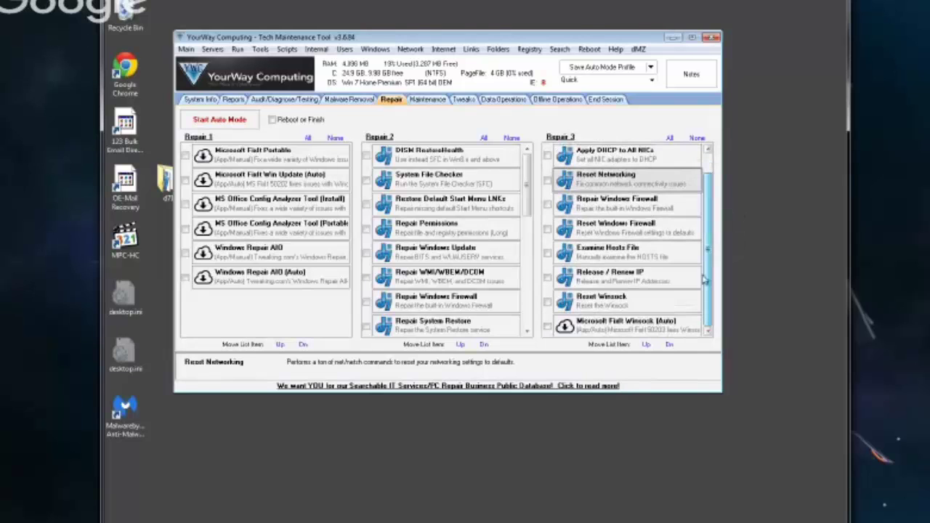
scroll(702, 182, up, 1)
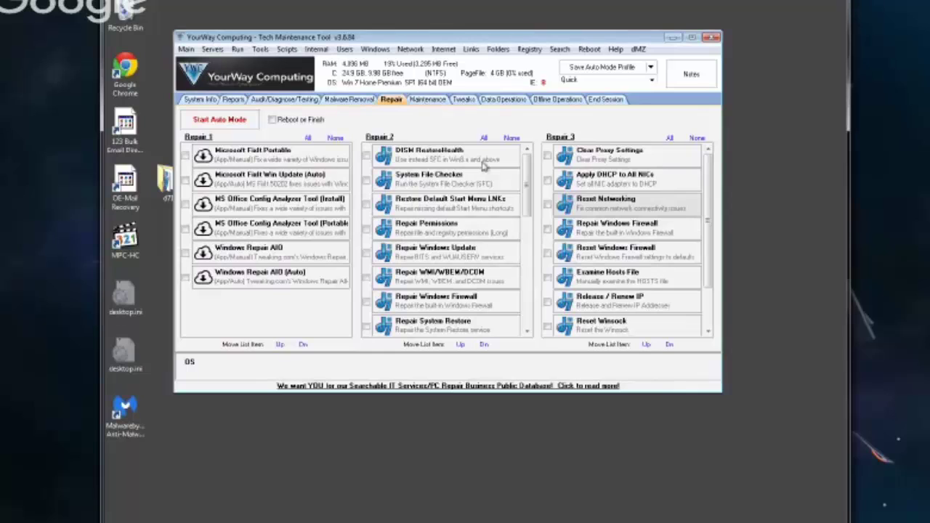
- Switch to the Audit/Diagnose/Testing tab showing Generate Reports, Audit 1 and Audit 2 tools
drag(524, 186, 531, 308)
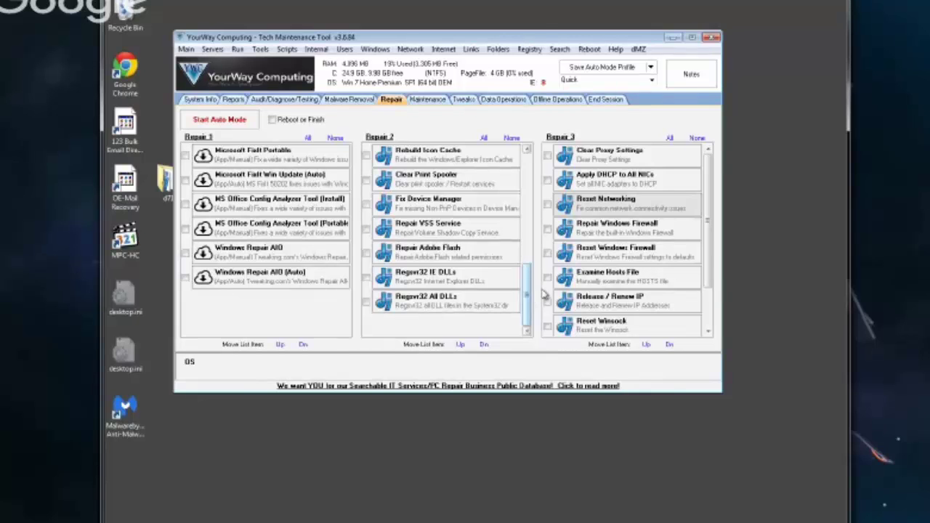
click(286, 100)
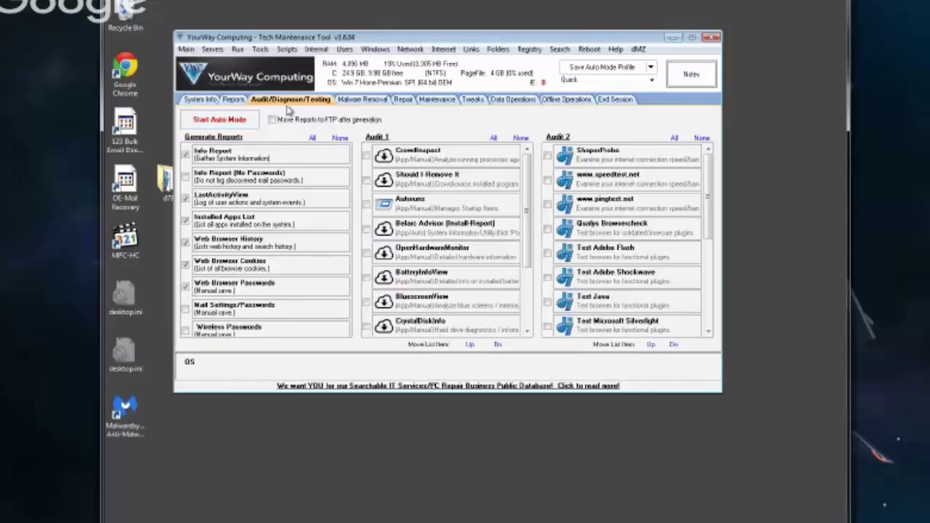
- End the maintenance session from the End Session tab, starting the config upload to FTP
mouse_move(710, 193)
mouse_down()
mouse_move(713, 291)
mouse_move(709, 177)
mouse_up()
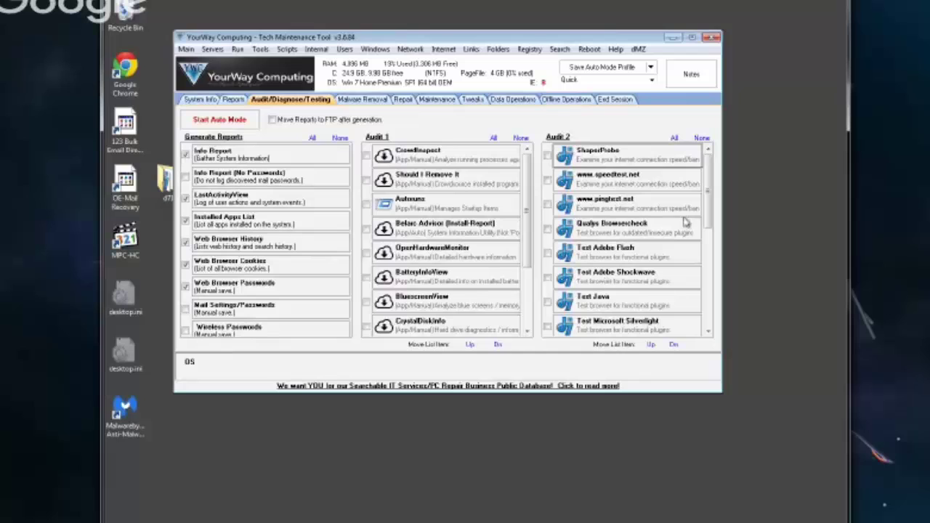
mouse_move(711, 187)
mouse_down()
mouse_move(710, 263)
mouse_move(712, 169)
mouse_up()
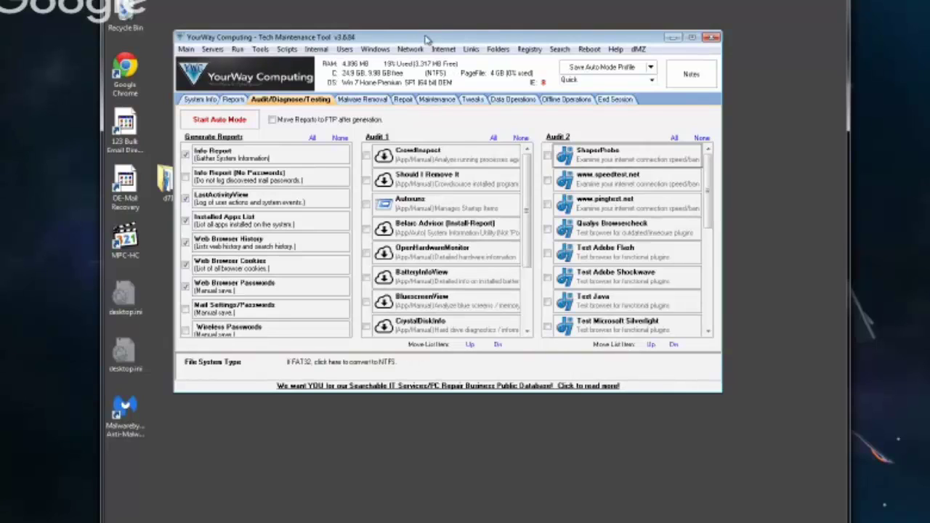
drag(428, 39, 452, 40)
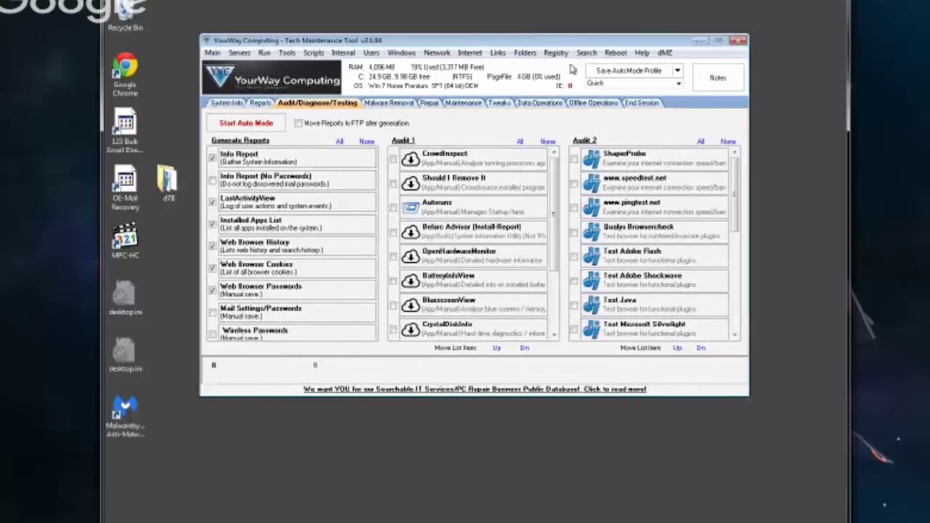
click(644, 103)
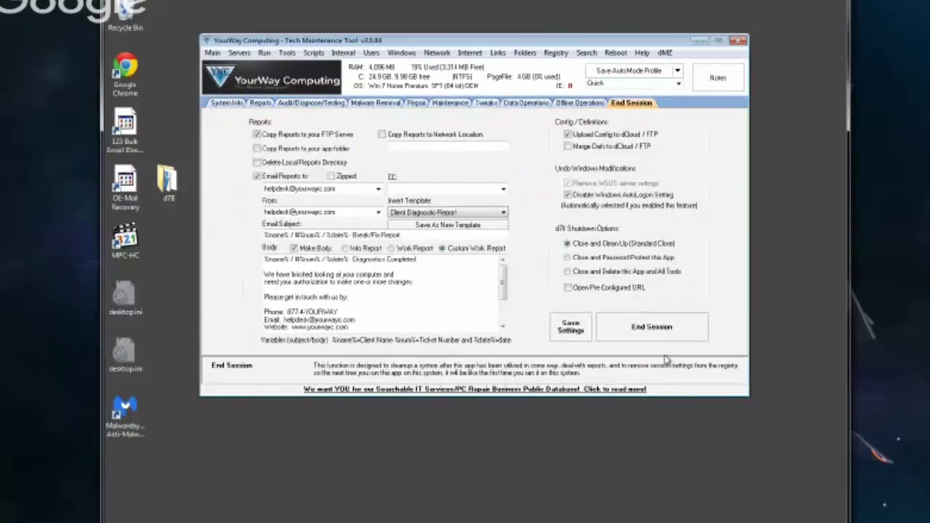
click(635, 330)
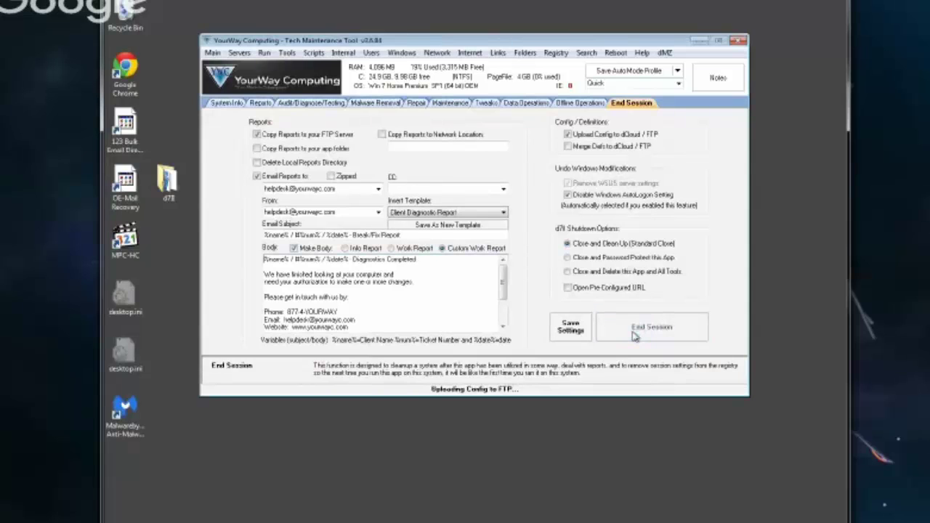